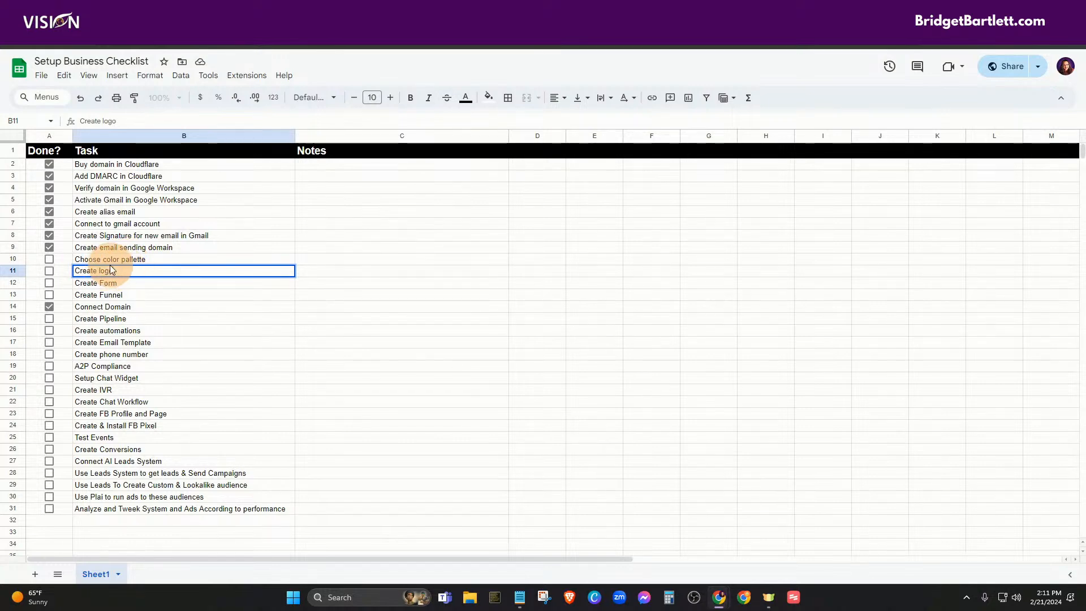
Step: Switch from the checklist's color palette task to Canva, search templates for "color pallete" and browse the resulting palette designs
left_click(114, 258)
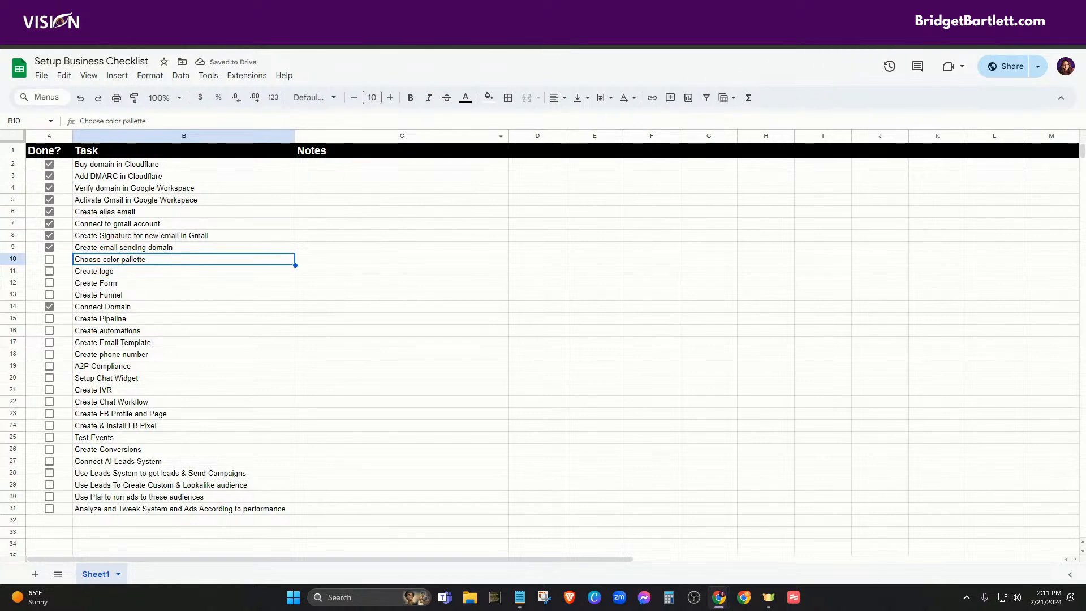
left_click(420, 10)
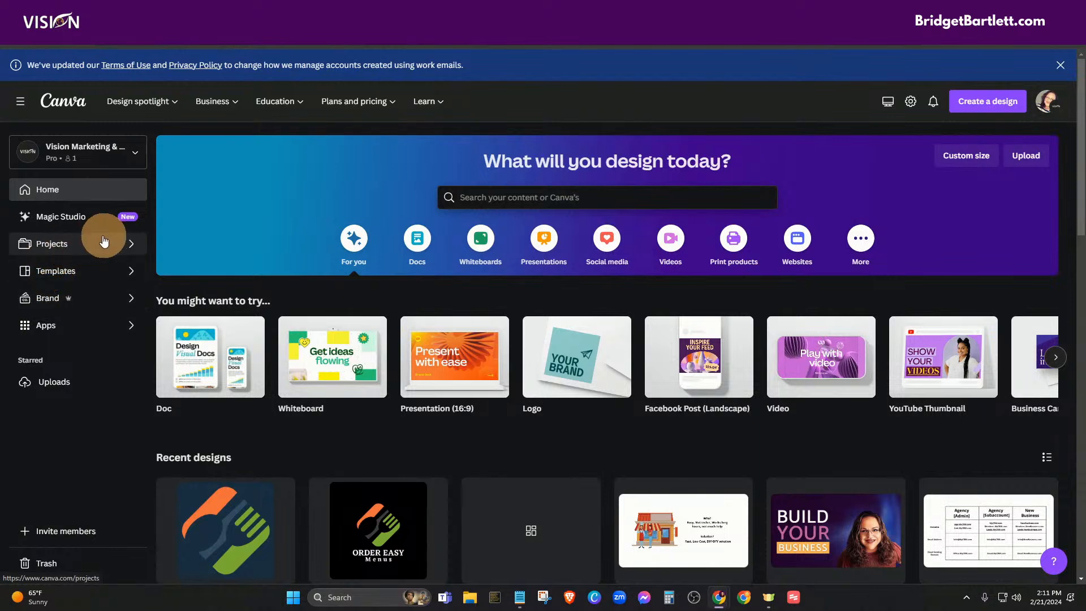
left_click(547, 195)
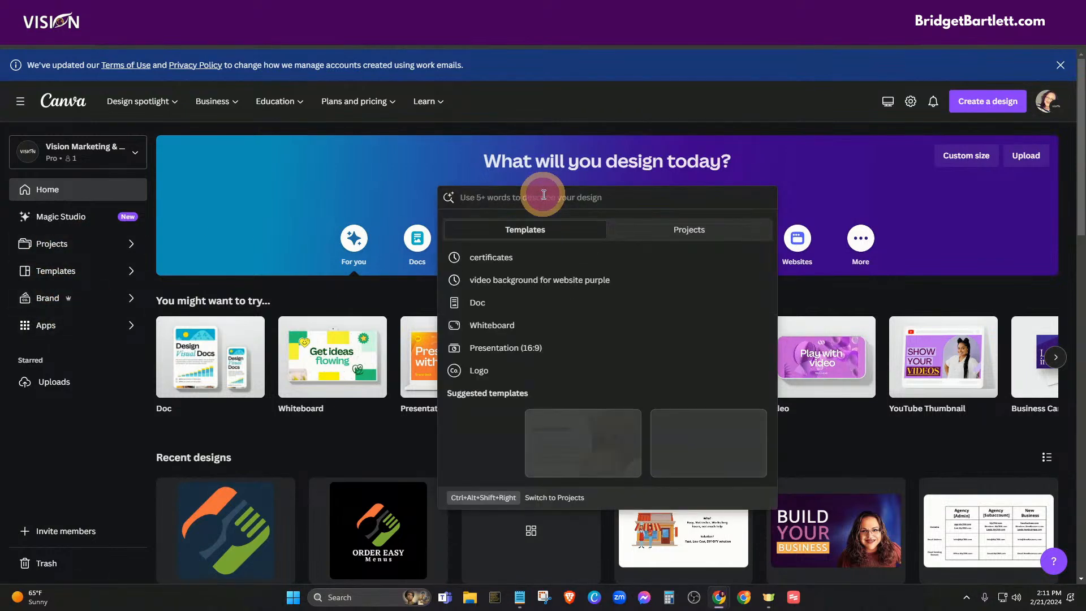
type("color")
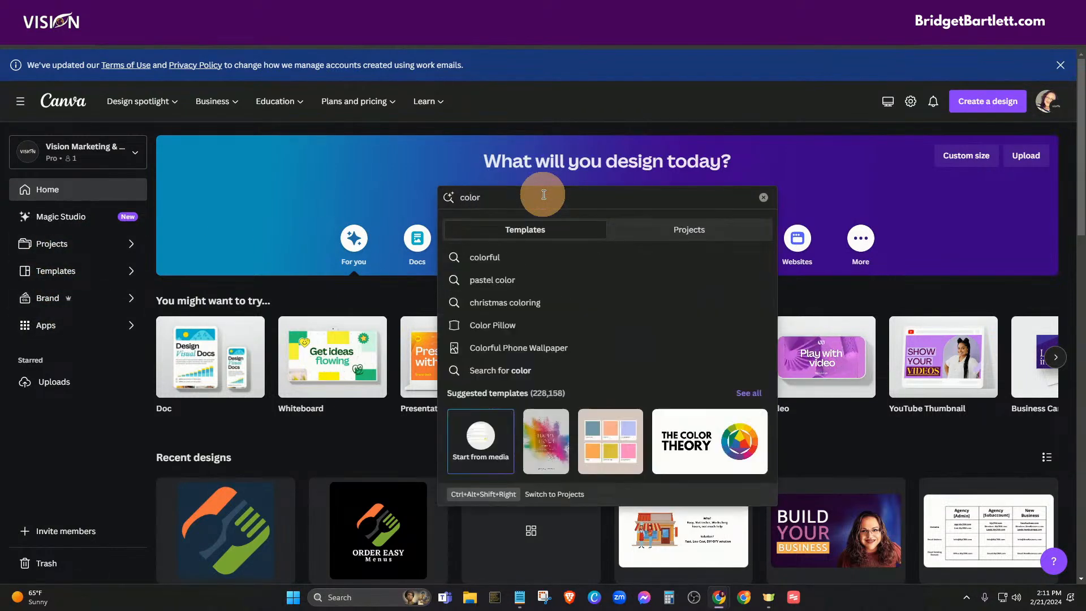
type(" p")
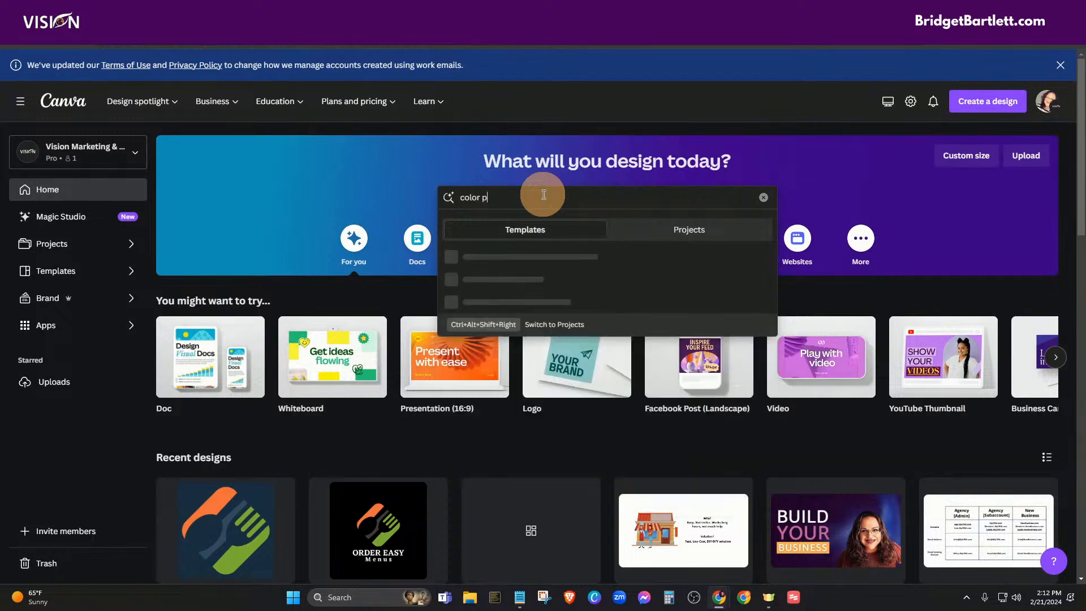
type("allete")
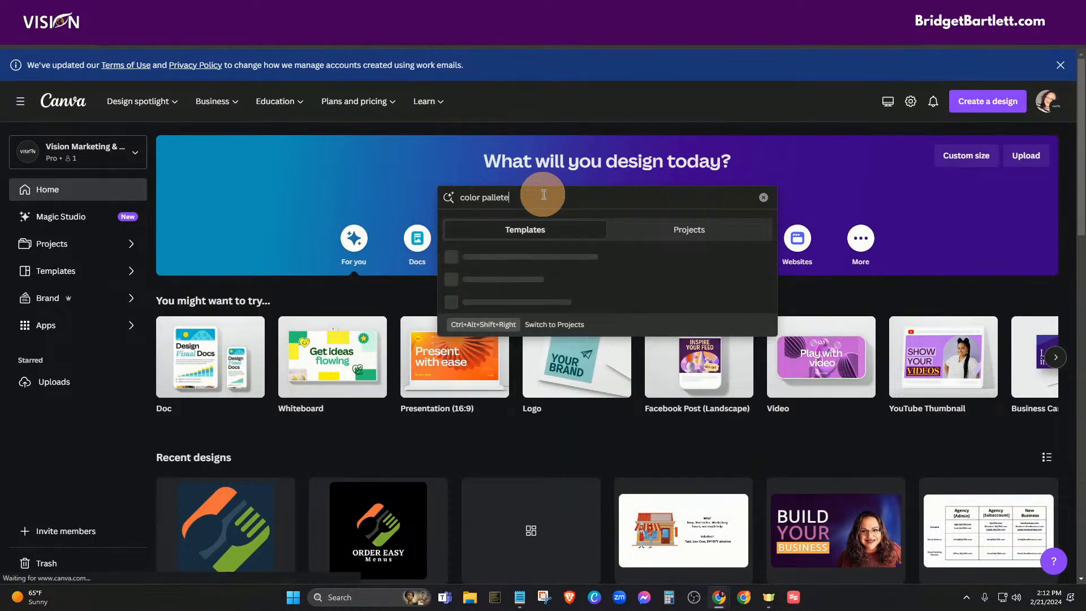
key("Return")
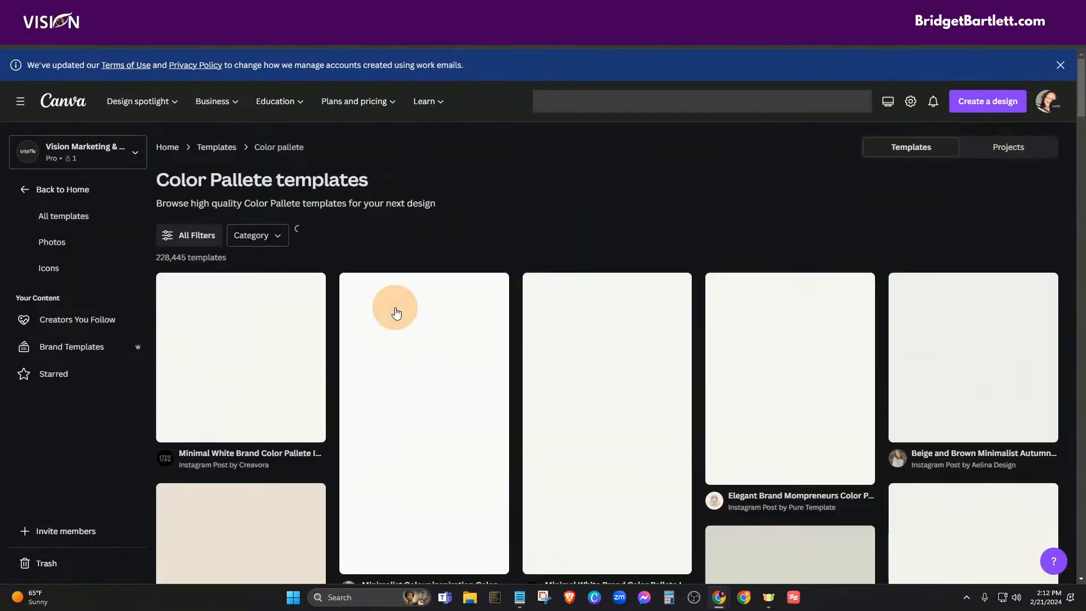
scroll(600, 327, "down", 3)
scroll(600, 328, "down", 5)
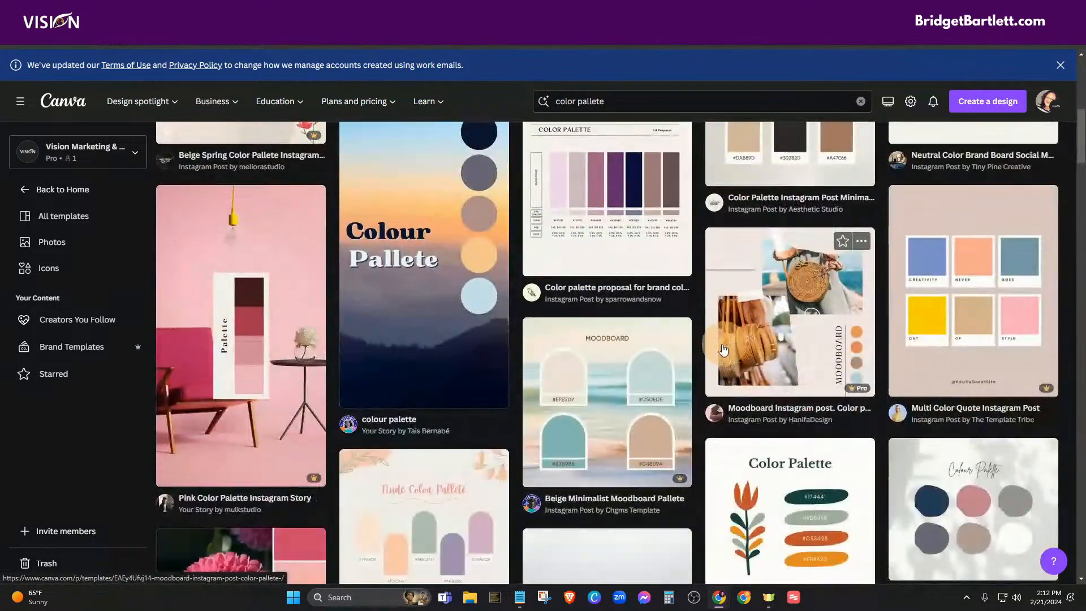
scroll(718, 327, "up", 8)
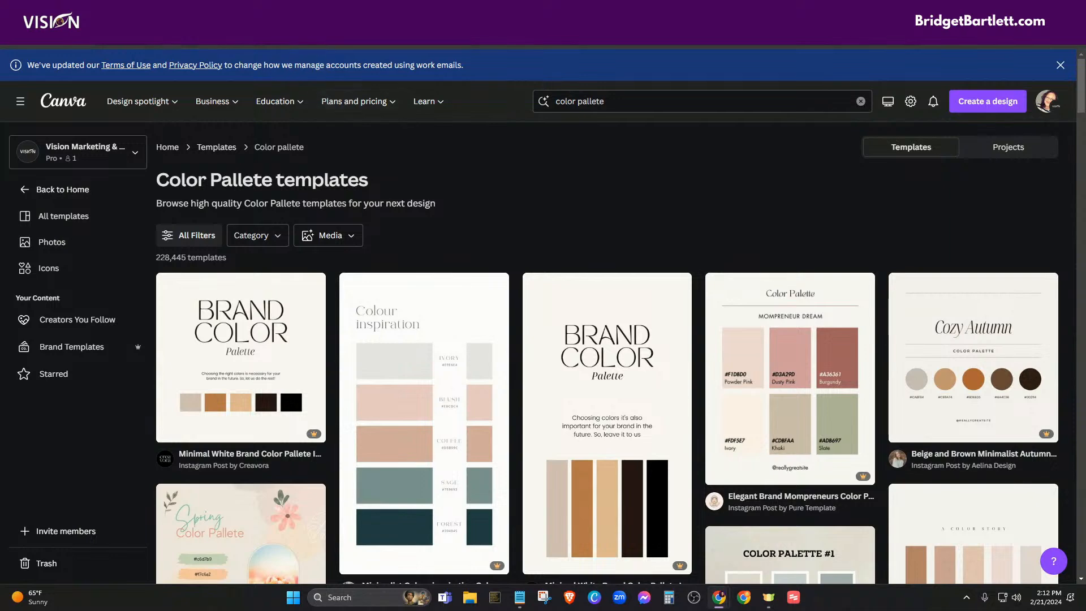
Step: Switch to the Oracle PartnerNet site and review the Partner Resources materials for promoting yourself to restaurants
left_click(283, 11)
left_click(351, 12)
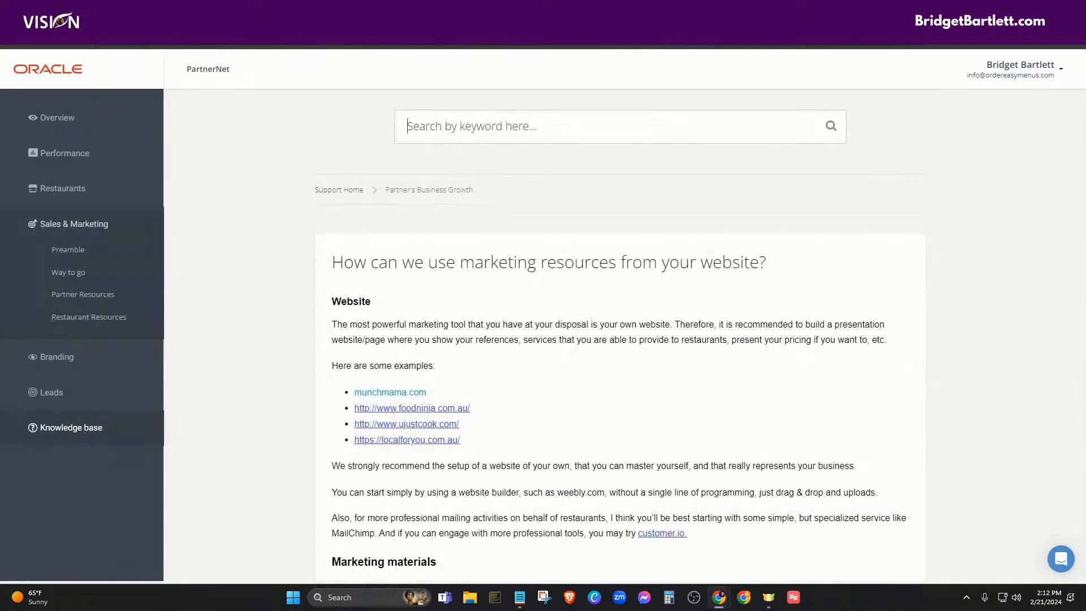
left_click(373, 12)
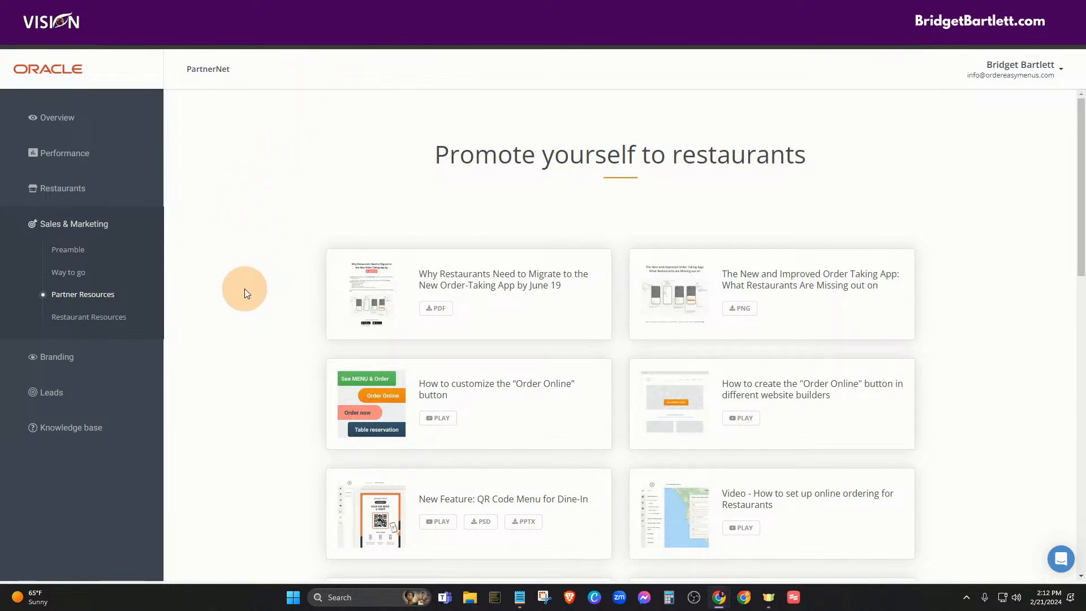
scroll(242, 268, "down", 1)
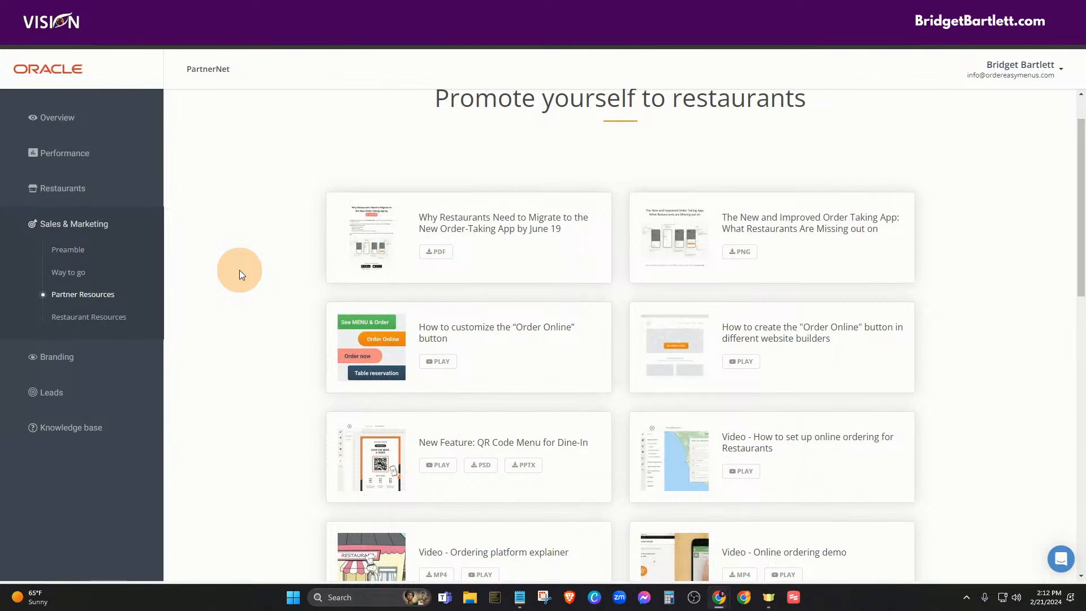
scroll(237, 272, "down", 2)
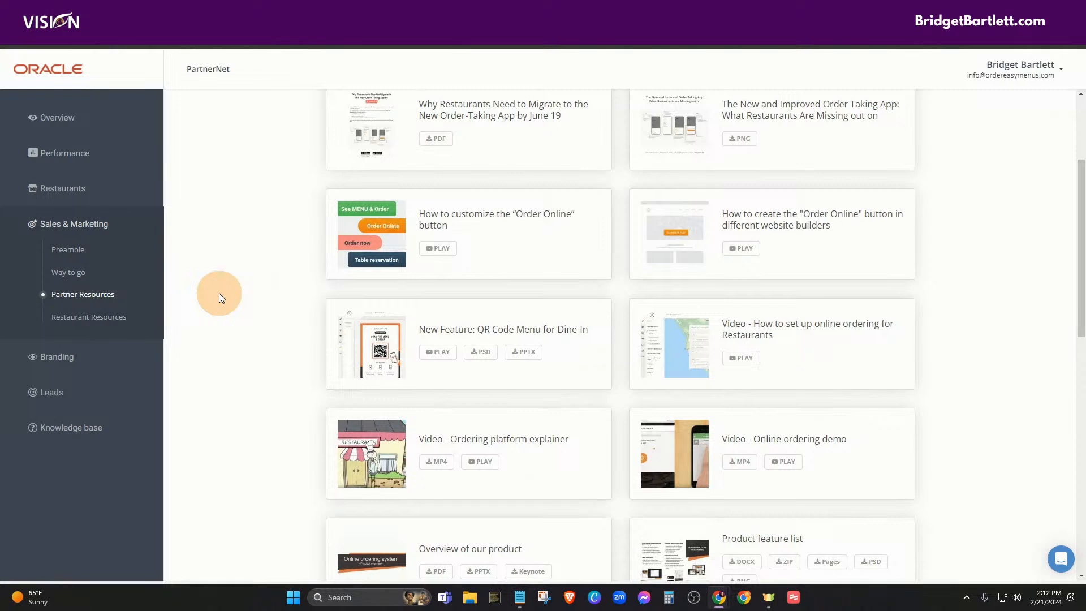
scroll(219, 293, "down", 1)
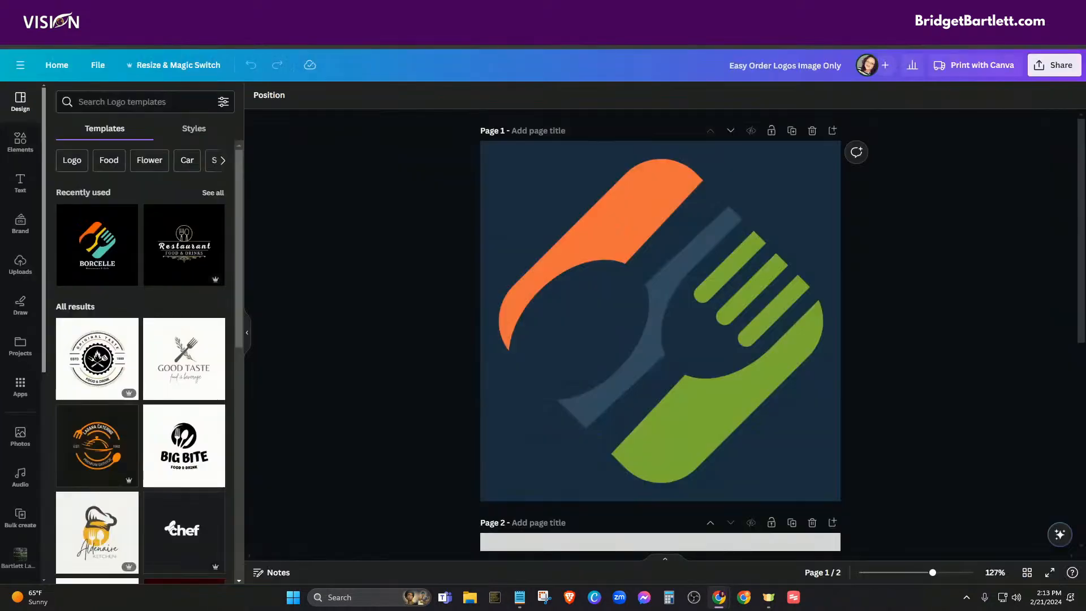
Step: In the Easy Order Logos Image Only design, select the page 1 logo graphic and open its green color for editing
left_click(490, 150)
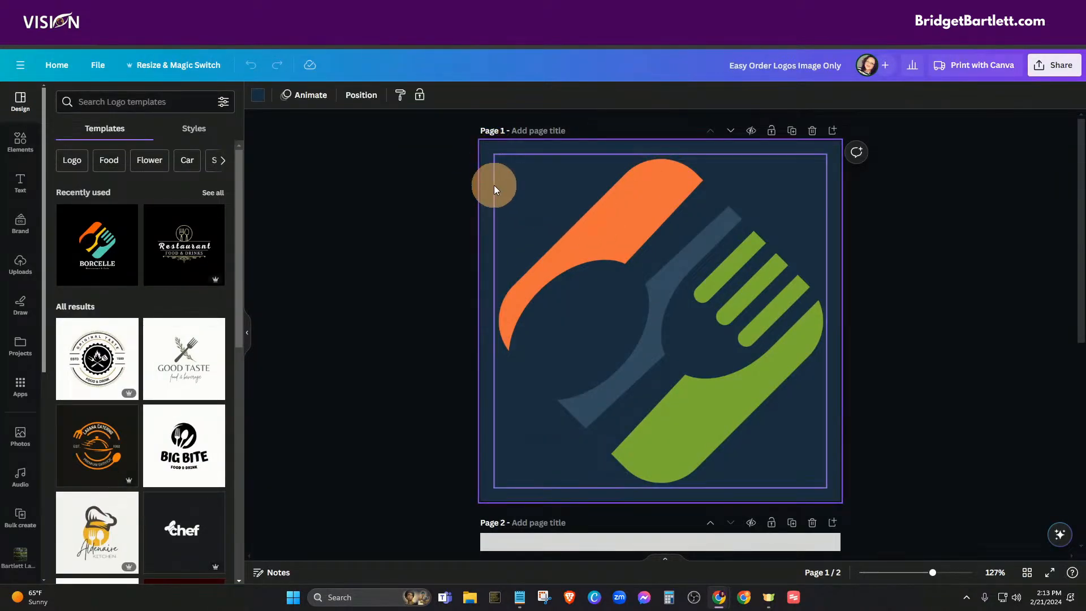
left_click(494, 185)
left_click(392, 98)
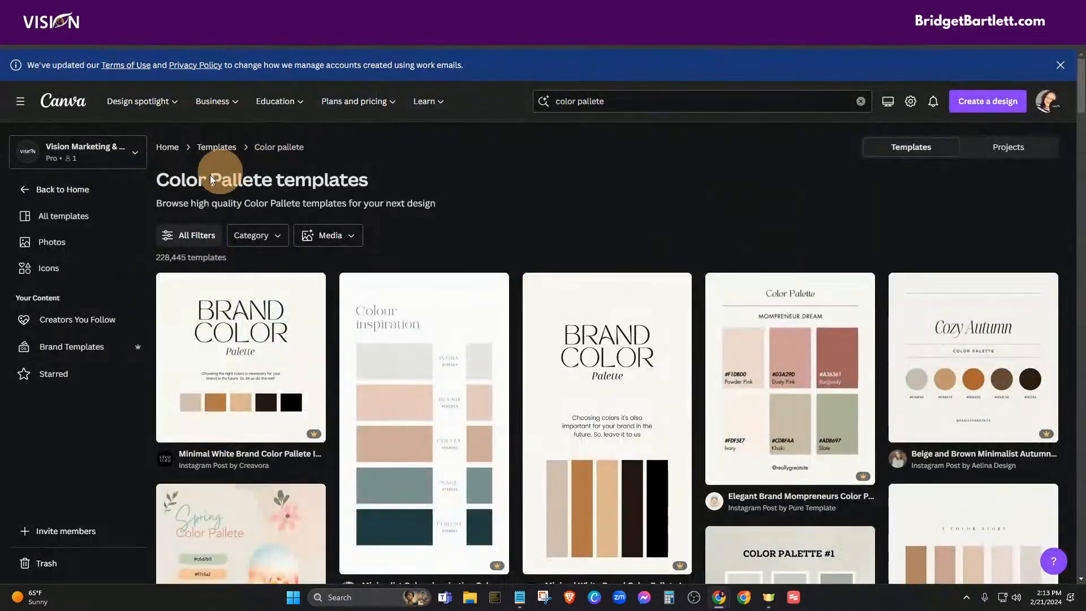
Step: Return to the Canva home page and open the Order Easy Menus brand kit from the Brand Kits collection
left_click(46, 189)
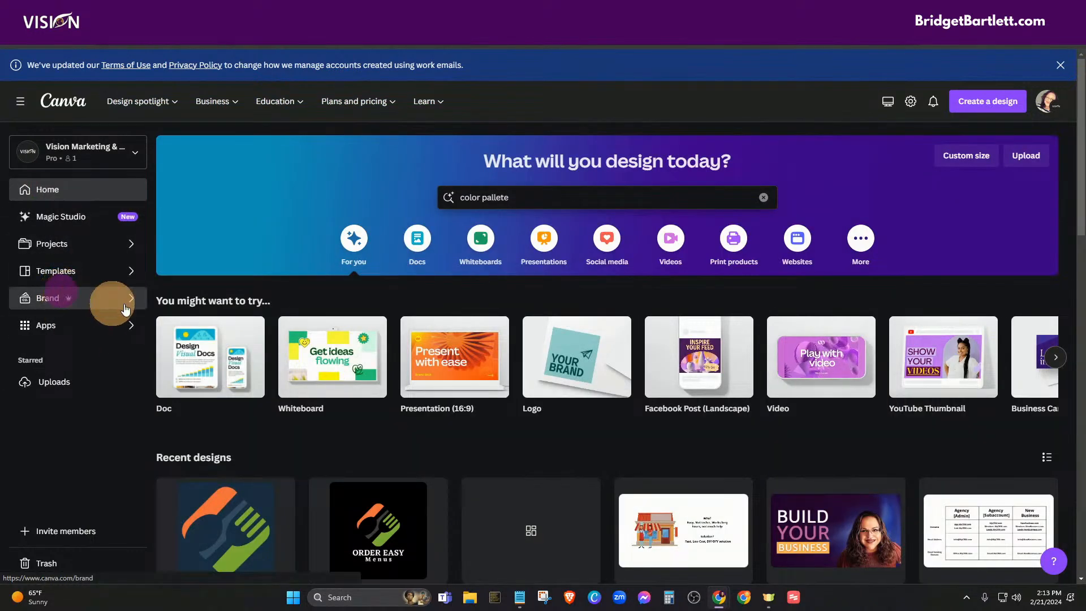
left_click(61, 293)
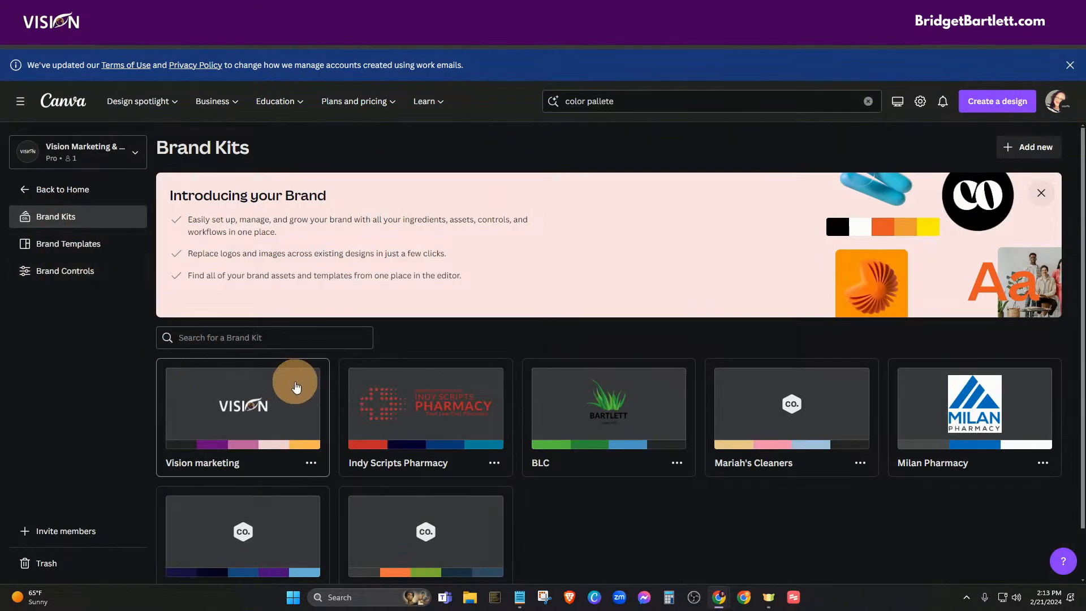
scroll(408, 420, "down", 1)
left_click(440, 463)
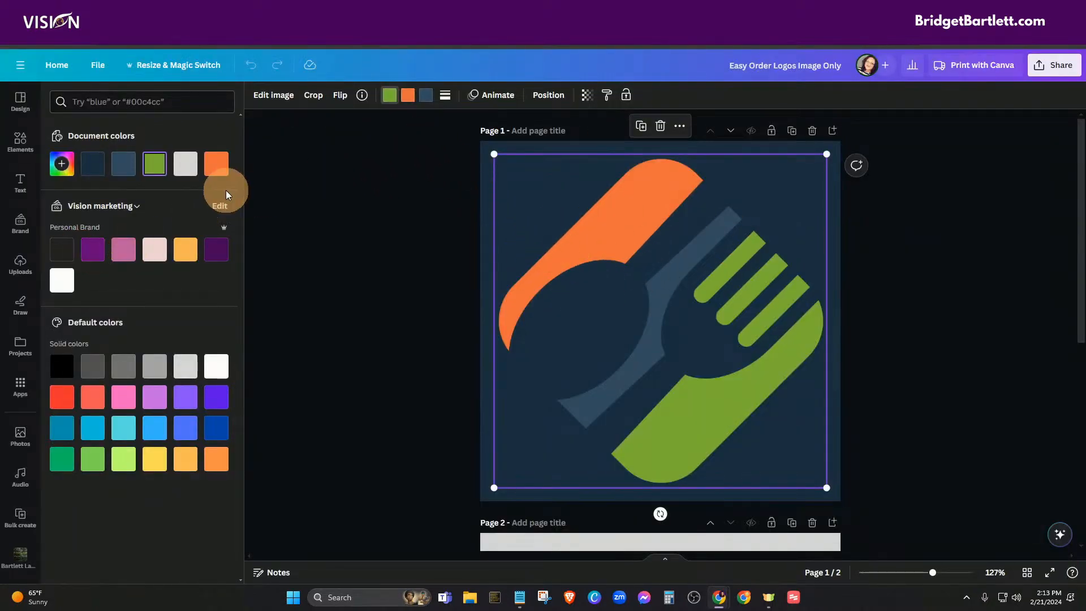
Step: Switch the logo design's color palette from the Vision marketing brand kit to Order Easy Menus
left_click(130, 205)
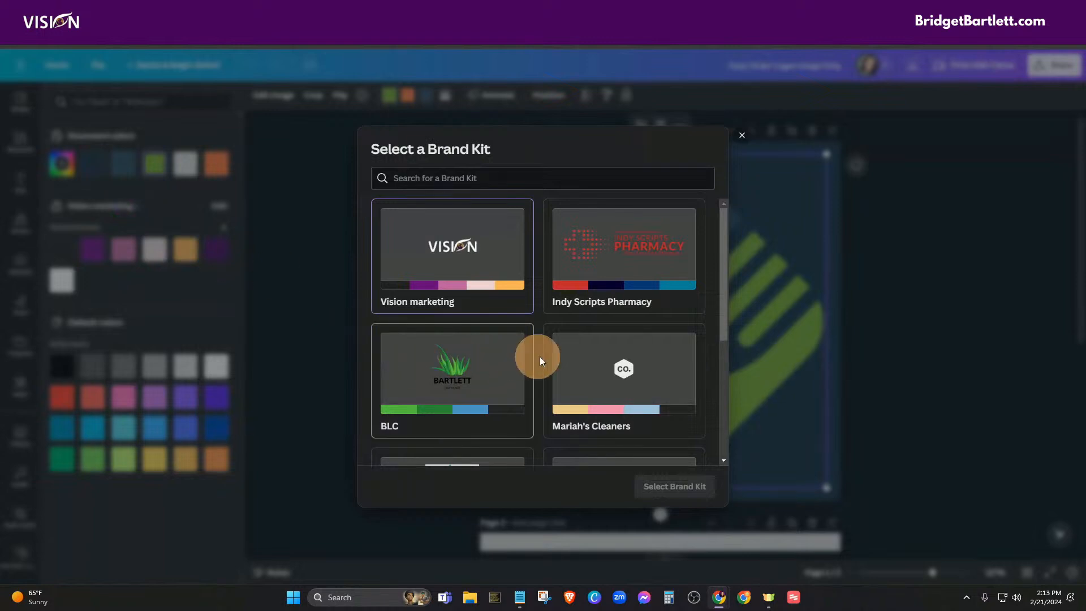
scroll(539, 356, "down", 4)
left_click(444, 392)
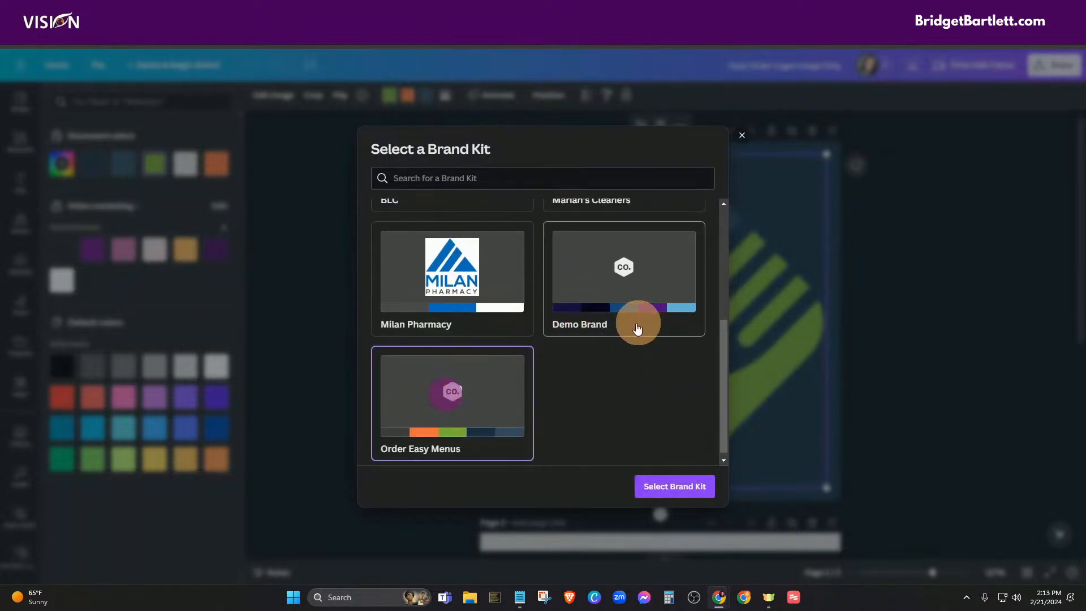
left_click(670, 491)
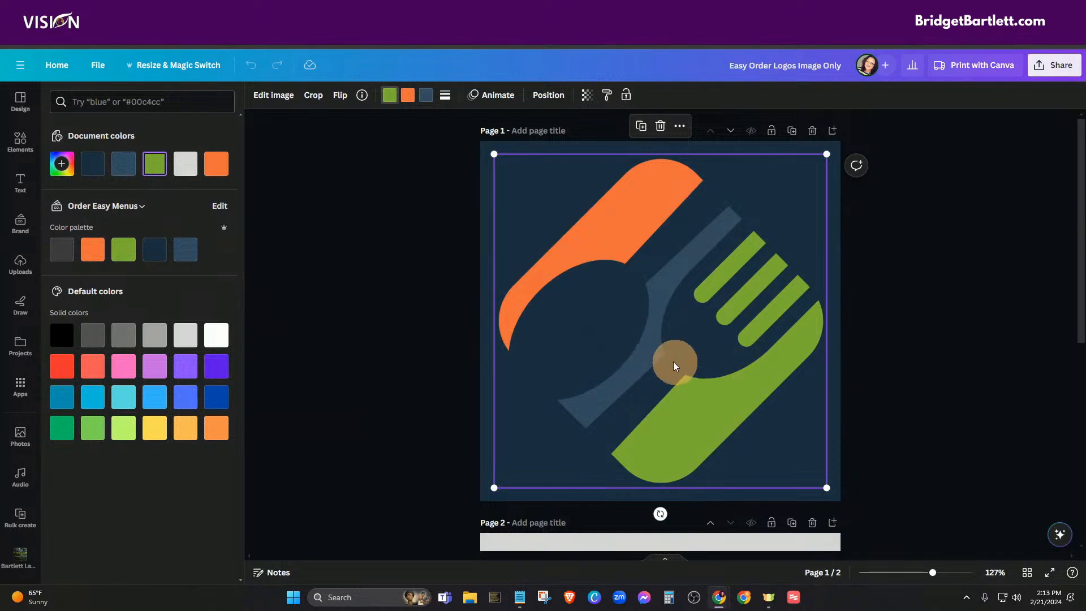
scroll(743, 327, "down", 3)
scroll(485, 359, "up", 3)
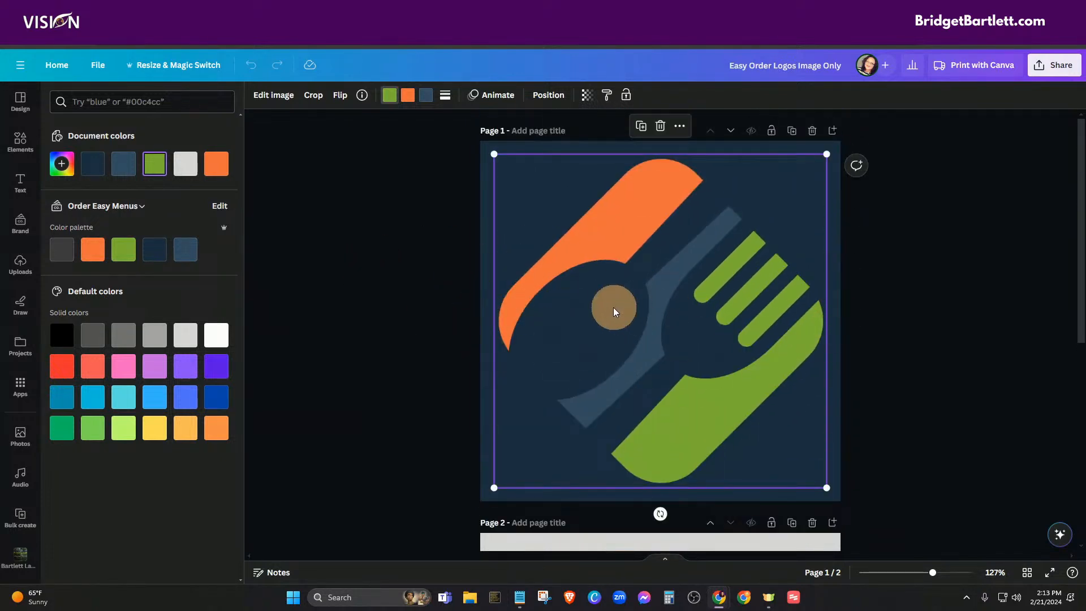
Step: Search the design templates for "logo" and browse the food and restaurant logo options
left_click(19, 140)
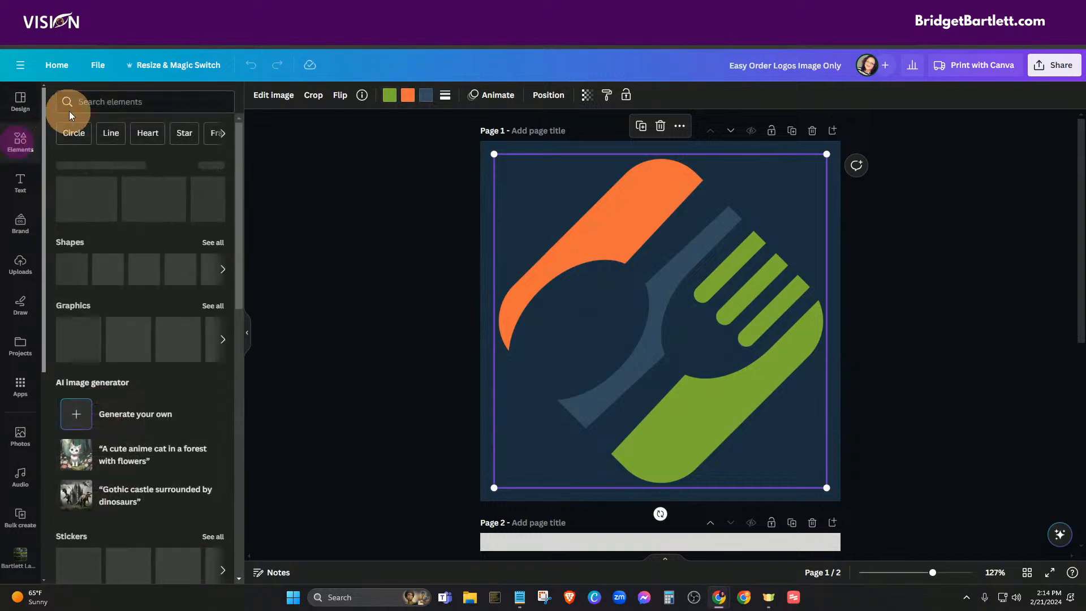
left_click(20, 101)
left_click(122, 106)
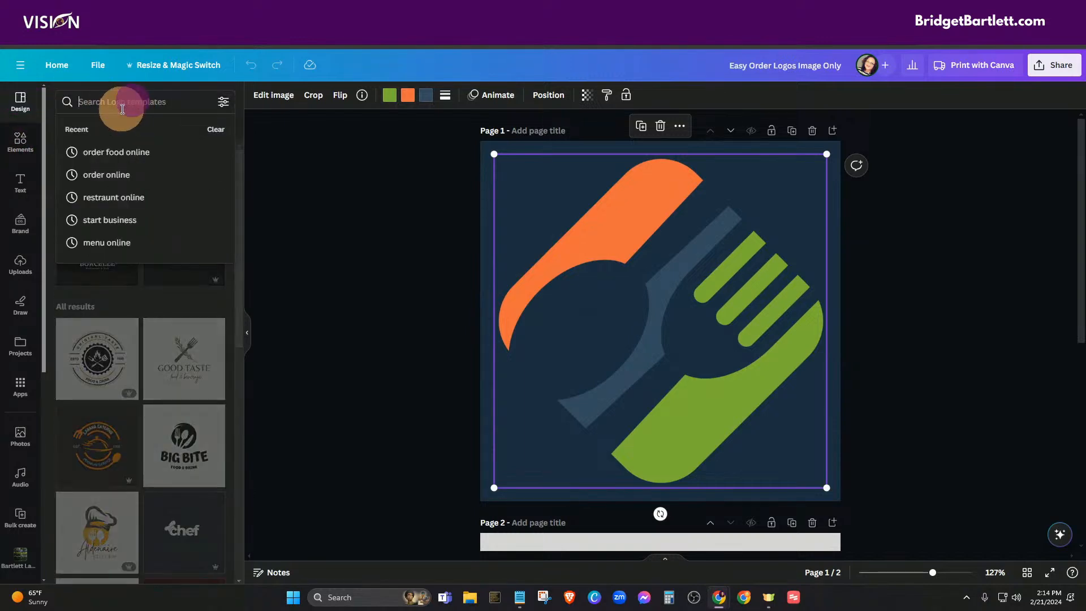
type("logo")
key("Return")
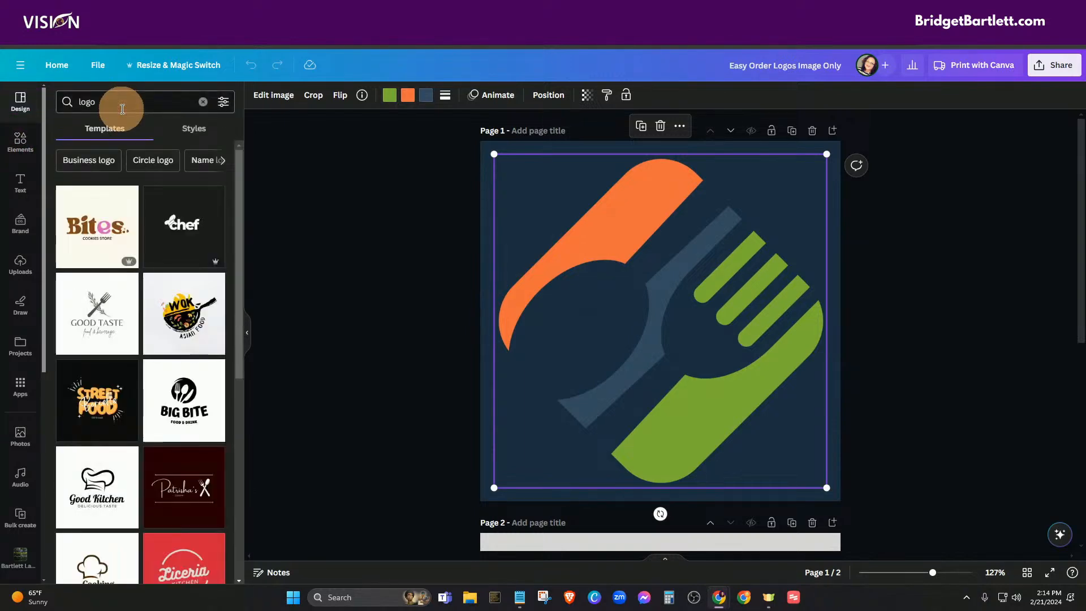
scroll(163, 334, "down", 10)
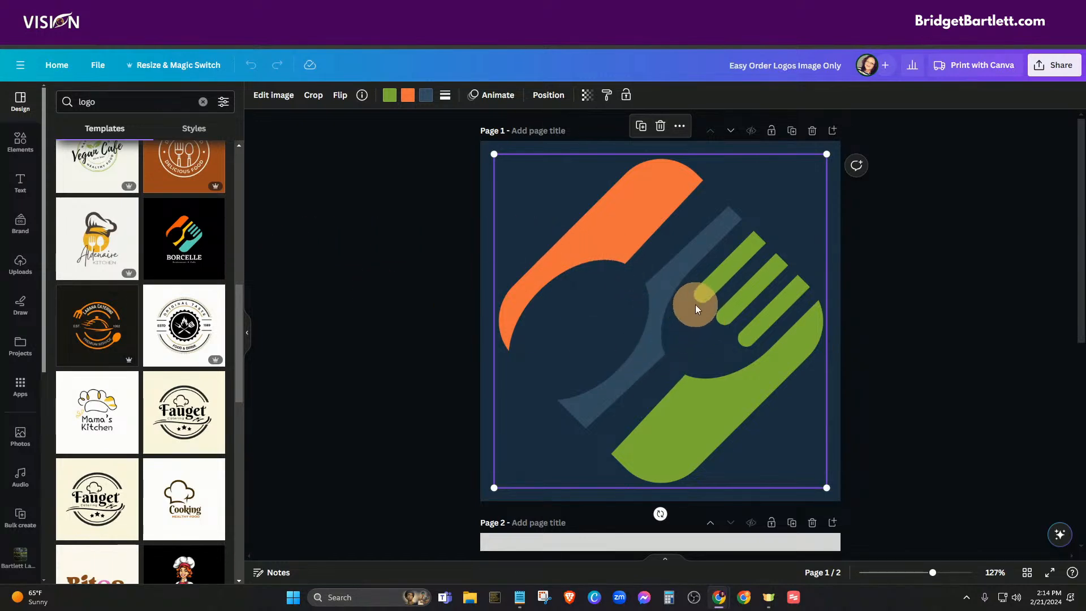
Step: Compare the dark-background logo on page 1 with the light-background version on page 2
scroll(694, 306, "down", 6)
scroll(764, 364, "up", 5)
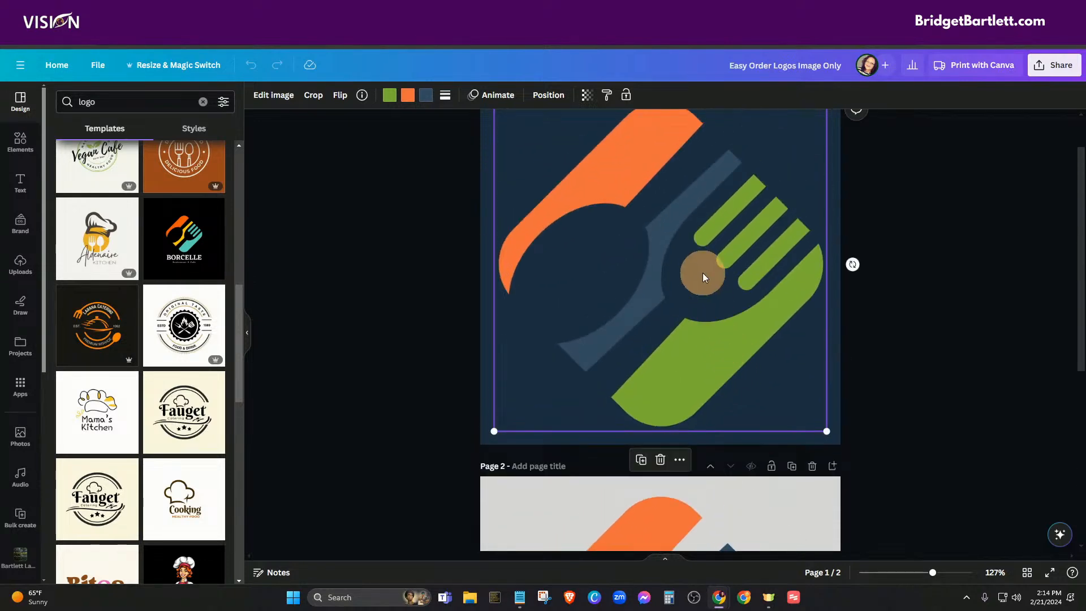
scroll(730, 306, "up", 1)
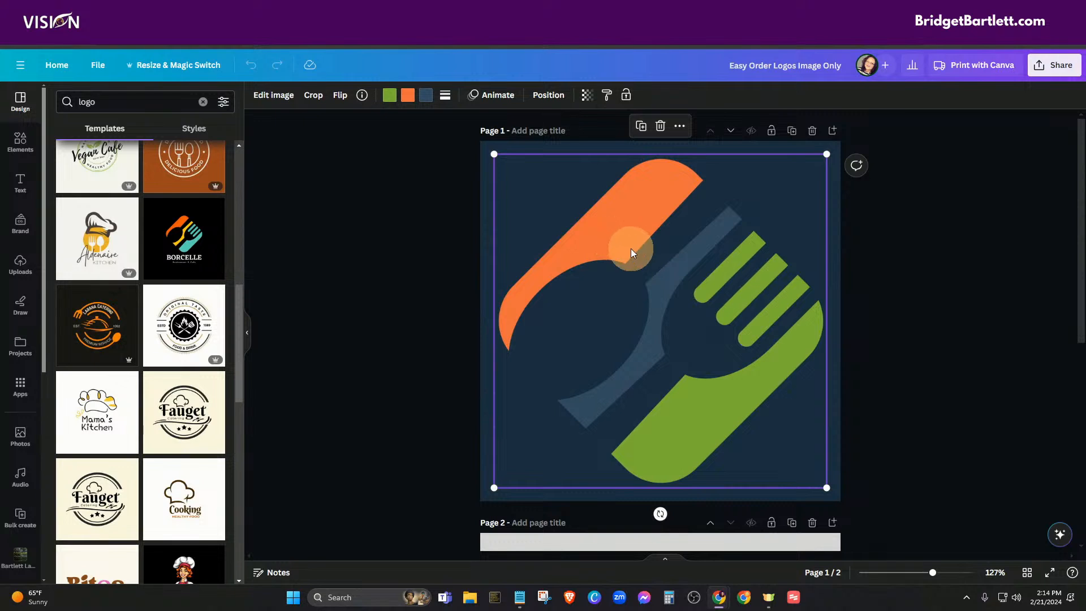
scroll(630, 249, "down", 2)
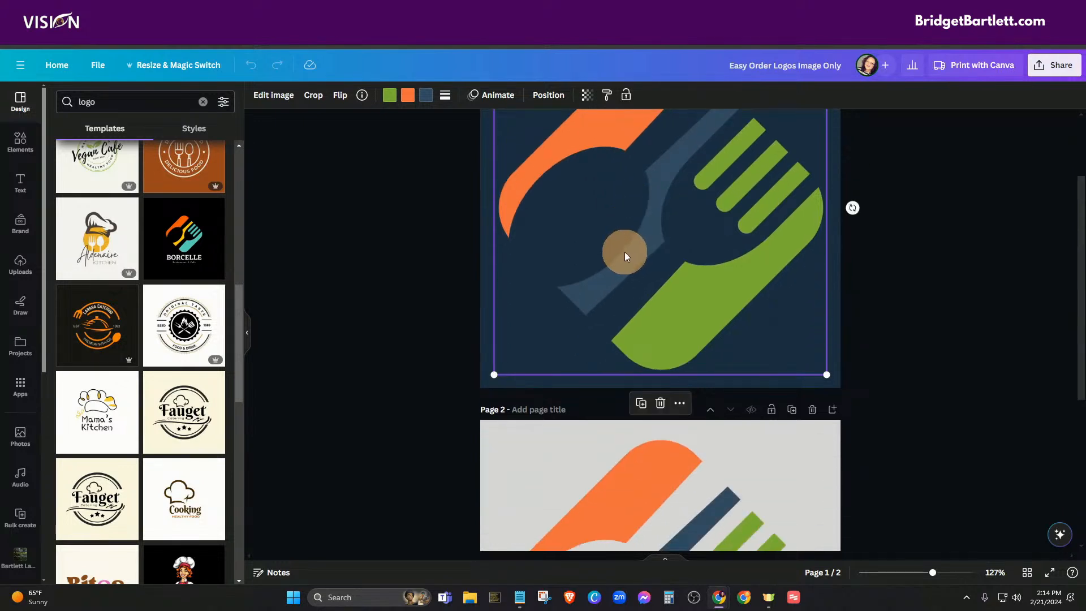
scroll(611, 275, "up", 2)
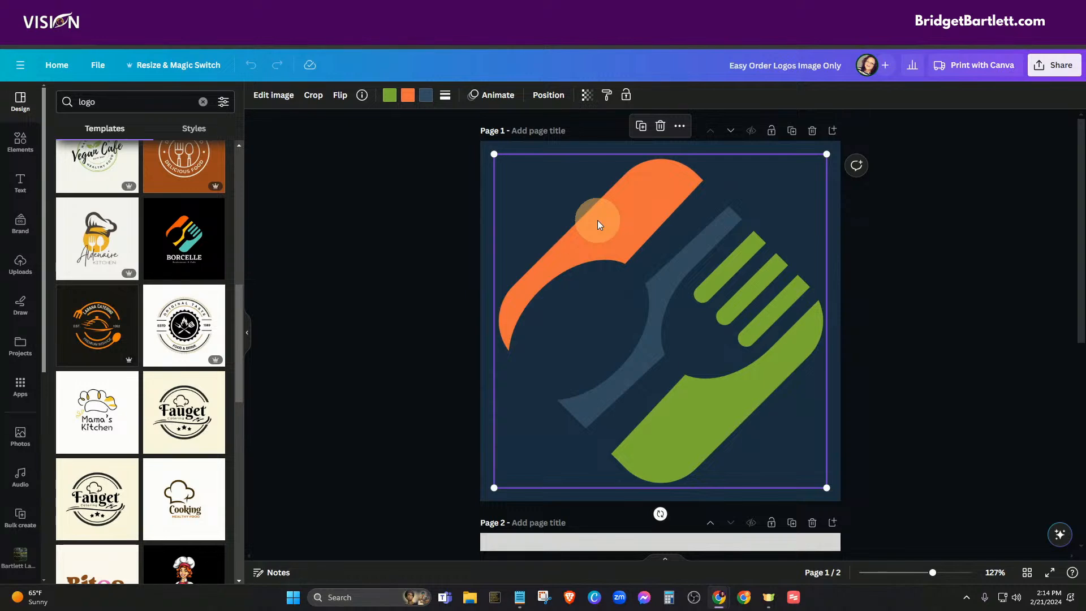
scroll(664, 356, "down", 6)
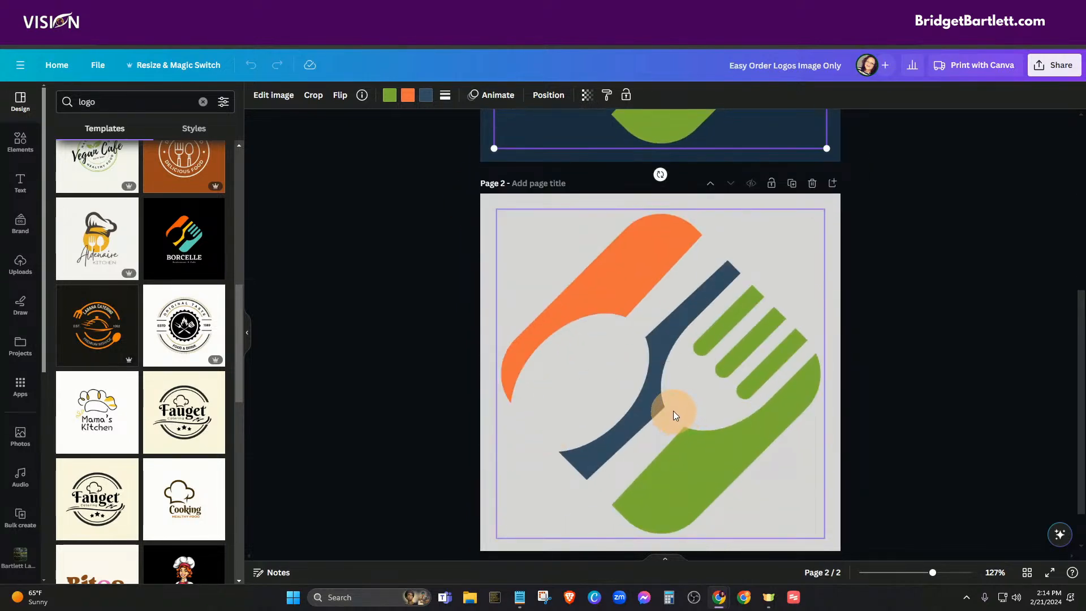
scroll(678, 413, "up", 4)
Step: Switch to the Easy Order design and examine the Order Easy Menus logo with text on page 1
scroll(681, 280, "down", 5)
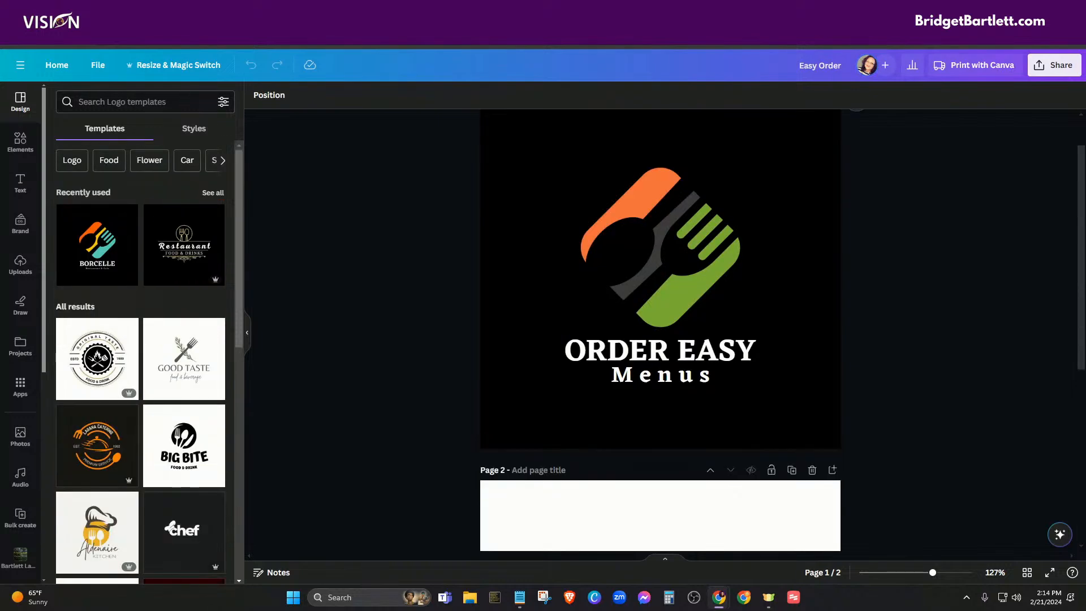
left_click(741, 215)
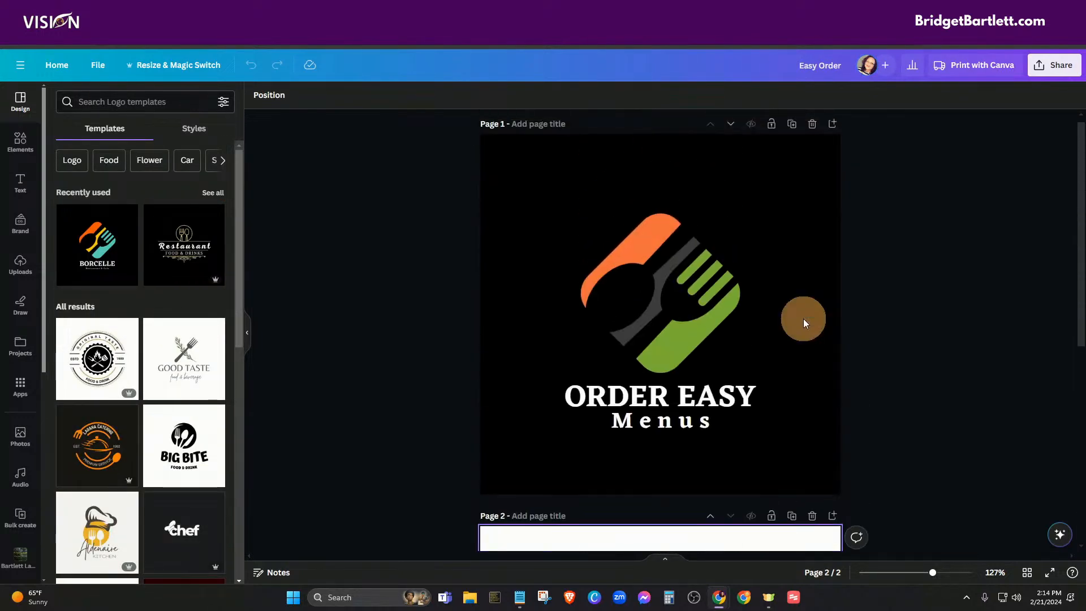
left_click(803, 318)
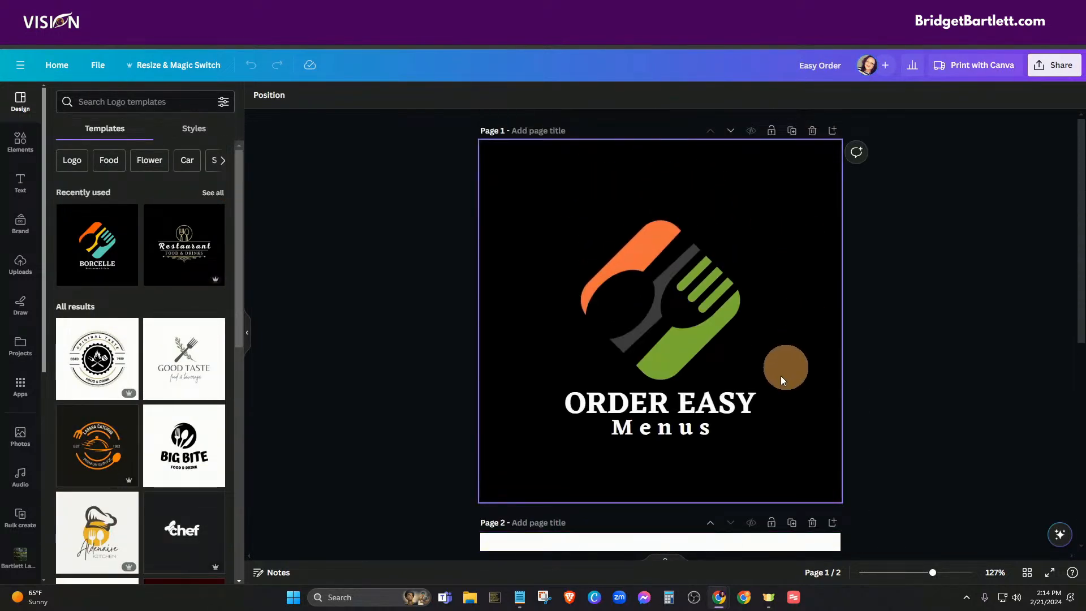
Step: Inspect the logo artwork on page 1 of the Easy Order design and look at page 2 below it
left_click(643, 303)
left_click(752, 215)
scroll(793, 277, "down", 6)
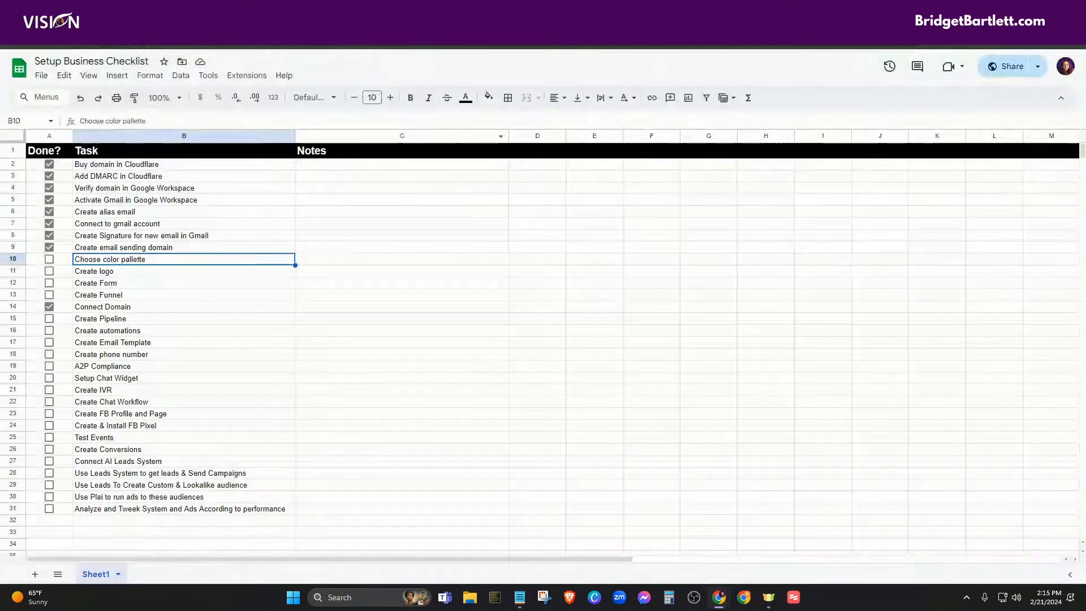
Step: Mark the "Choose color pallette" and "Create logo" tasks as done in the Setup Business Checklist sheet
left_click(136, 34)
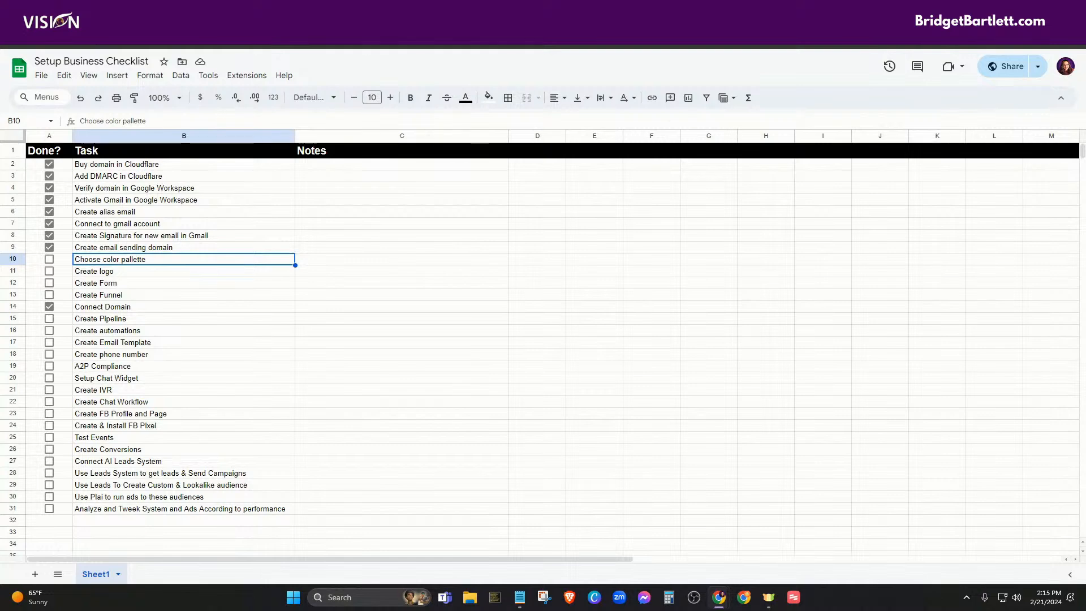
left_click(49, 259)
left_click(48, 270)
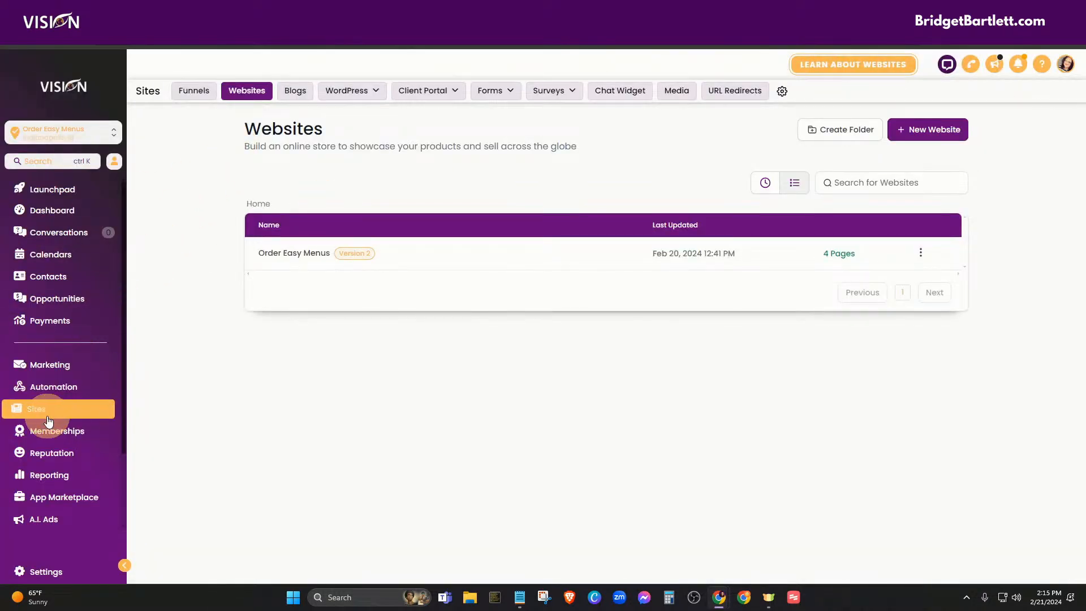
Step: Switch to the Vision app and open the Register Free form in the form builder
left_click(493, 91)
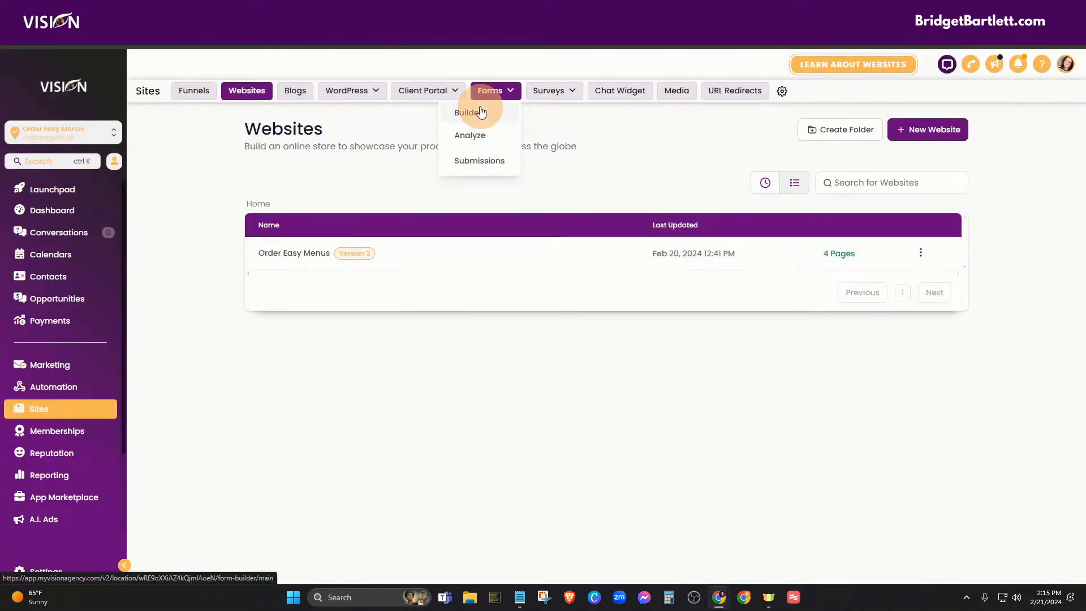
left_click(480, 113)
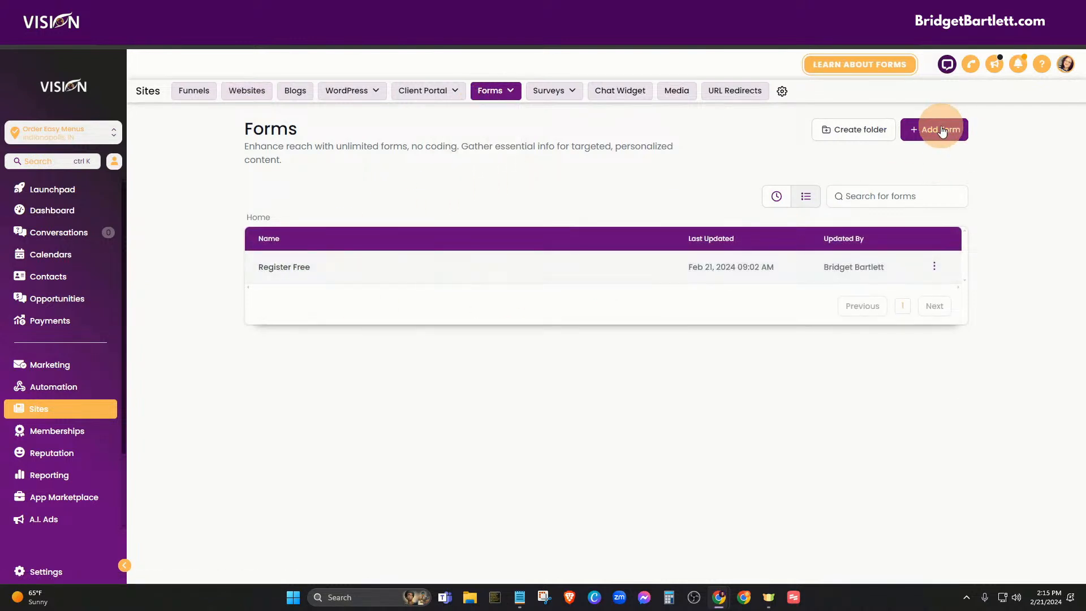
left_click(289, 273)
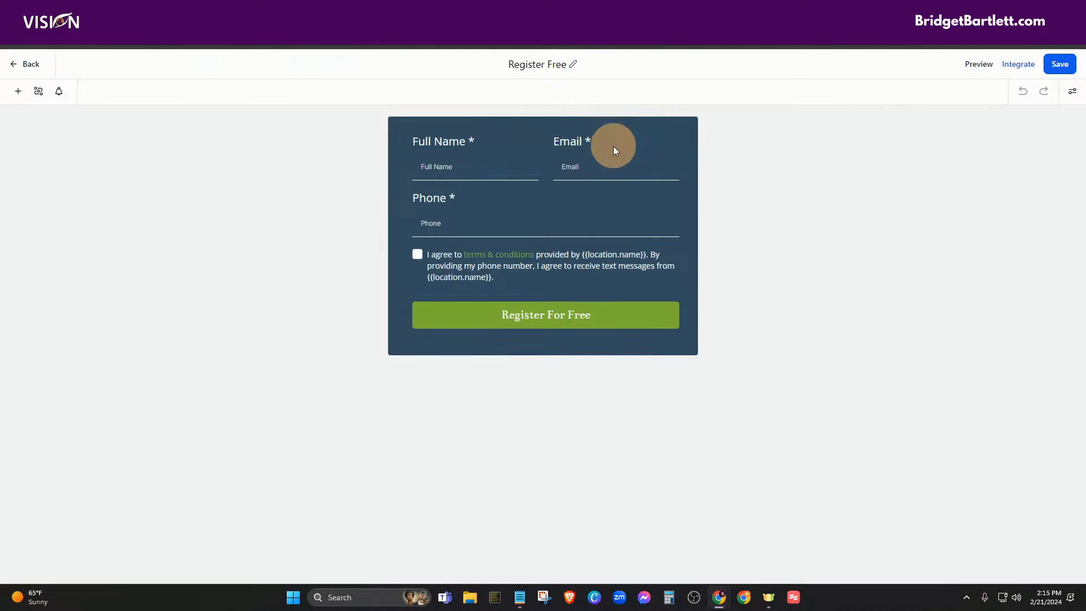
Step: Review the settings of the Full Name field and terms and conditions text, along with the form's overall styles
left_click(506, 153)
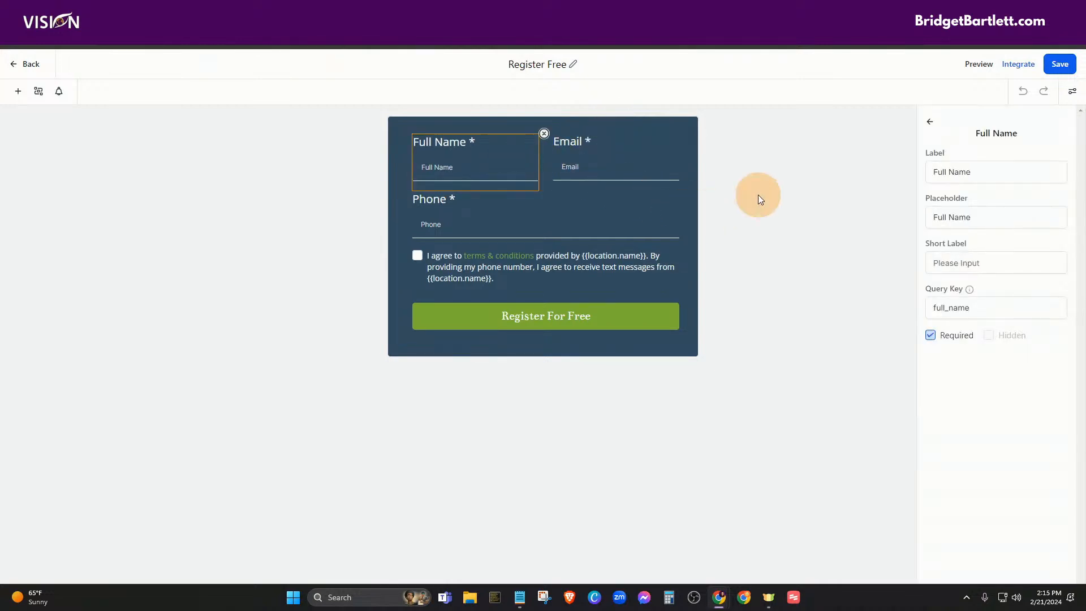
left_click(930, 122)
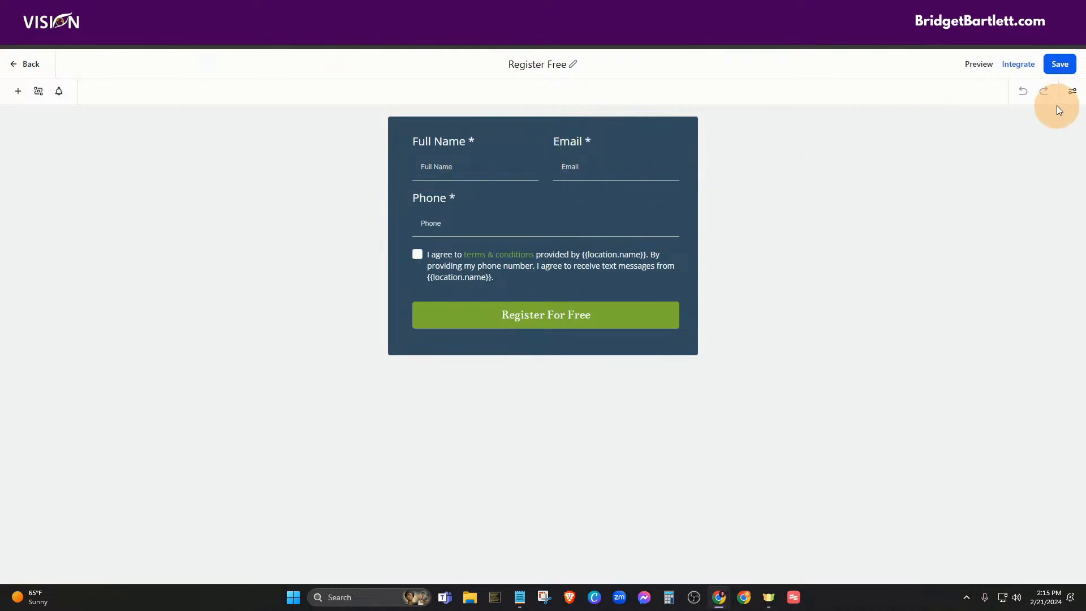
left_click(1072, 92)
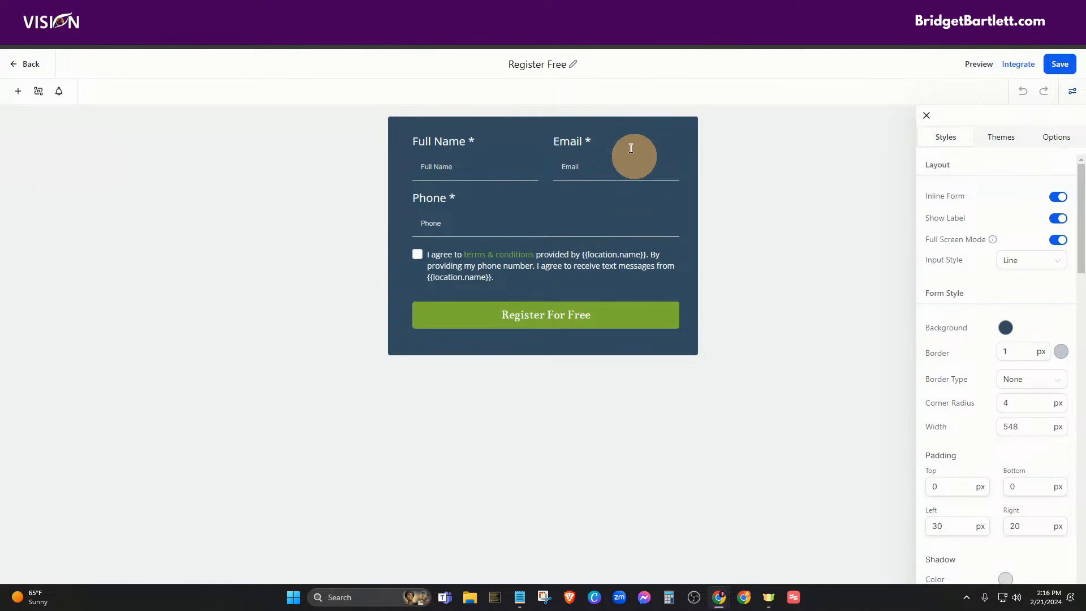
left_click(581, 258)
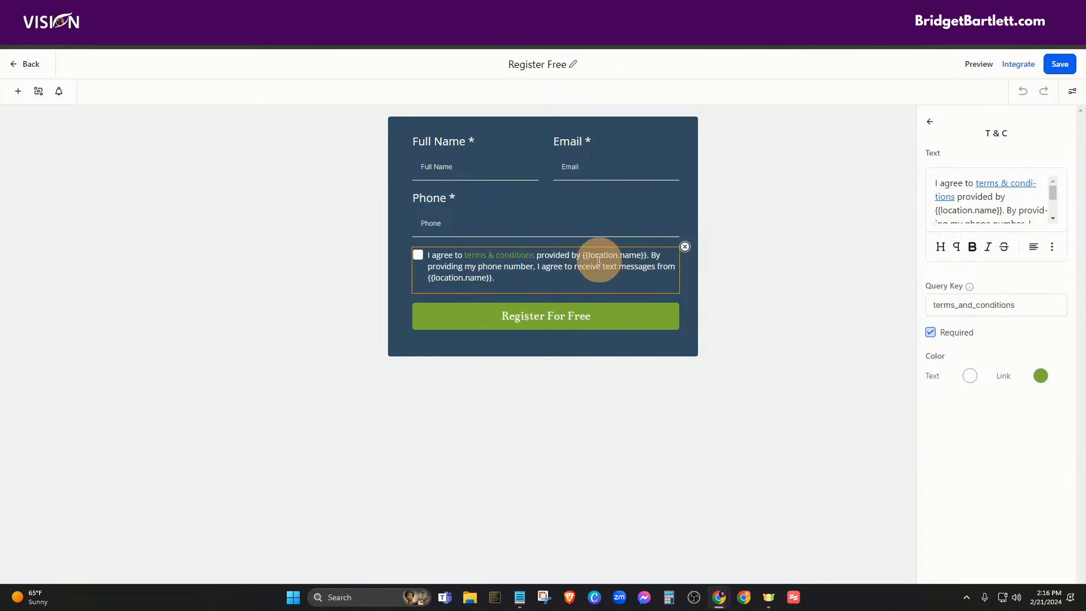
left_click_drag(583, 255, 585, 256)
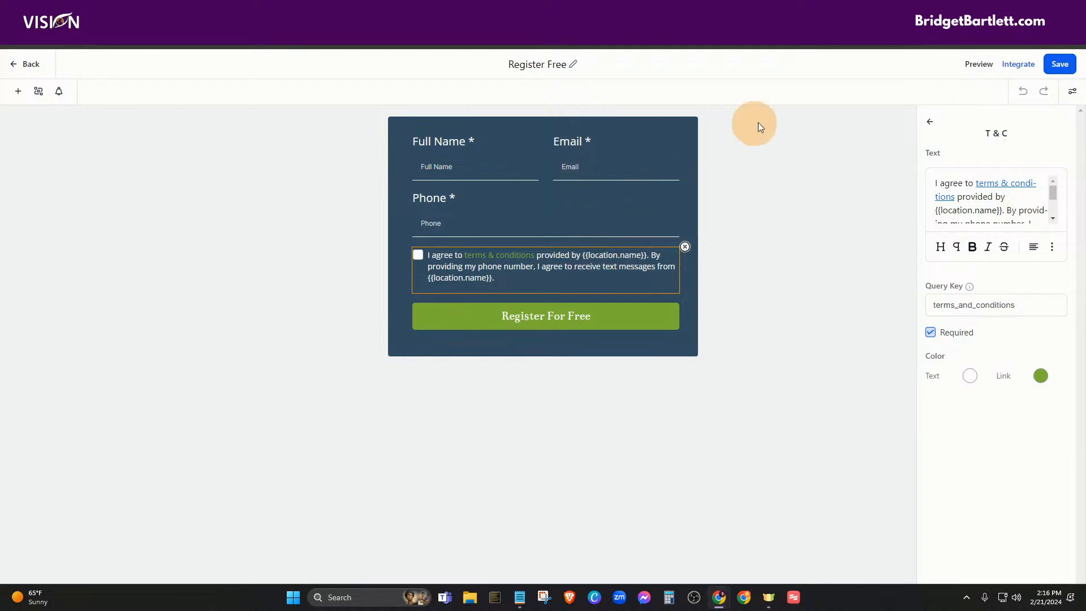
Step: Open the HighLevel Support Portal in a new browser tab
left_click(812, 12)
left_click(805, 35)
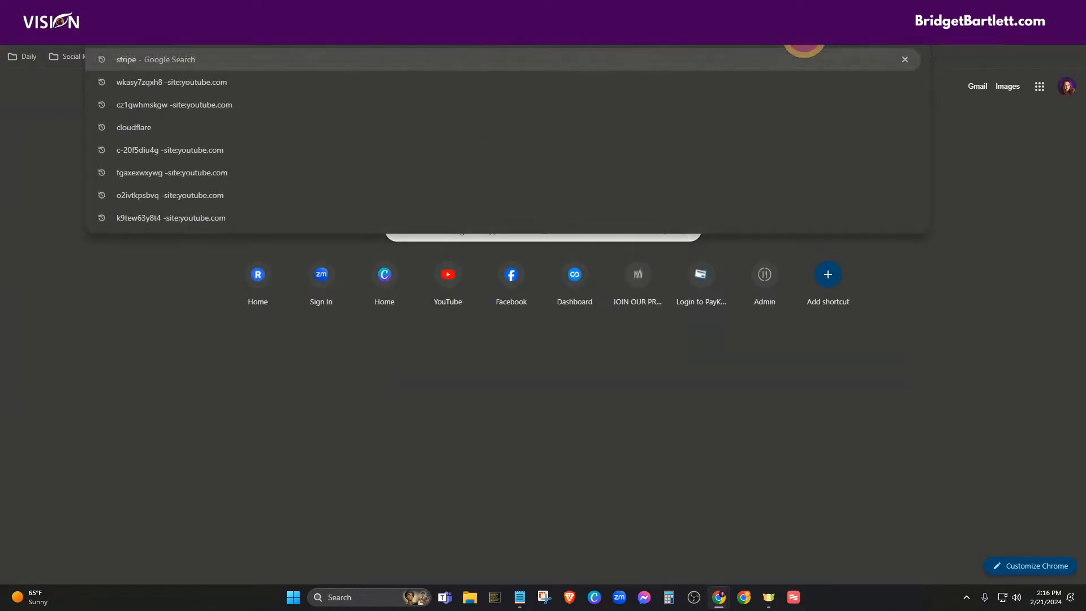
type("help")
key("Return")
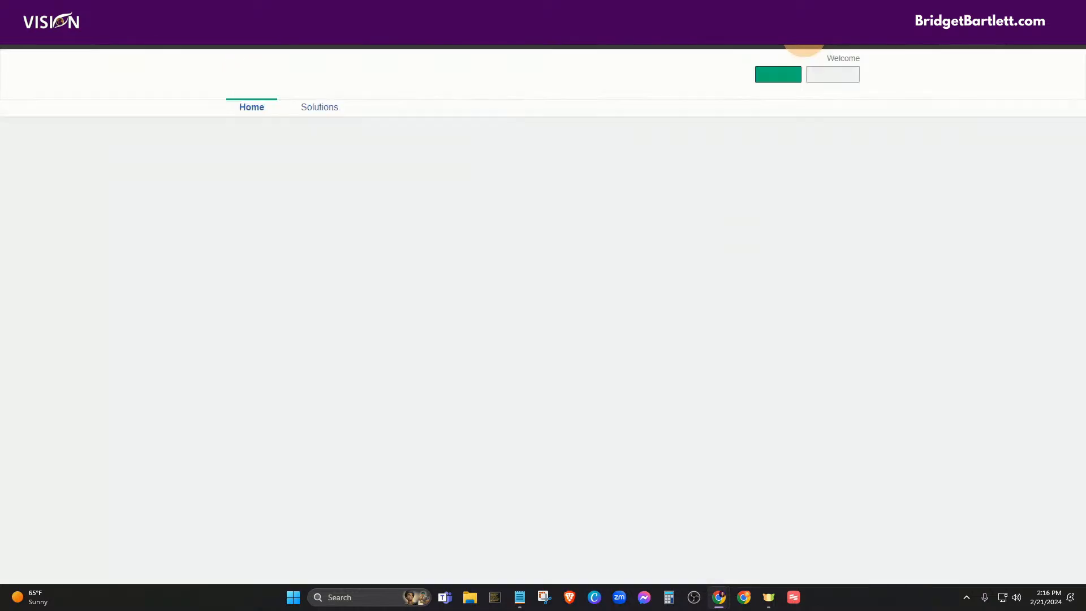
Step: Search the support portal for "merge" and open the article "List of Custom Values / Merge Fields"
left_click(382, 131)
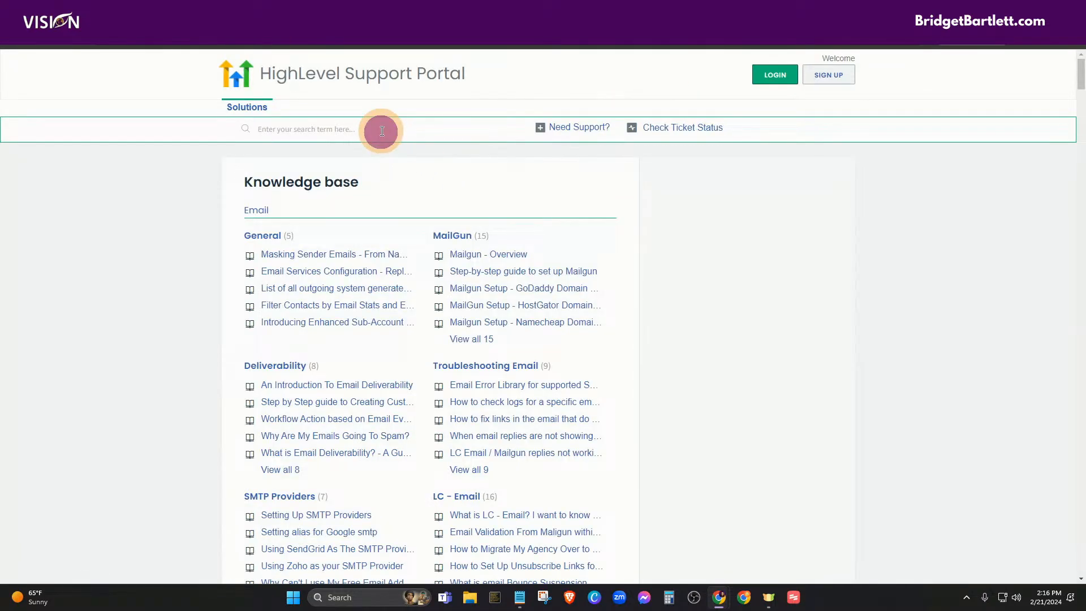
type("merge")
key("Return")
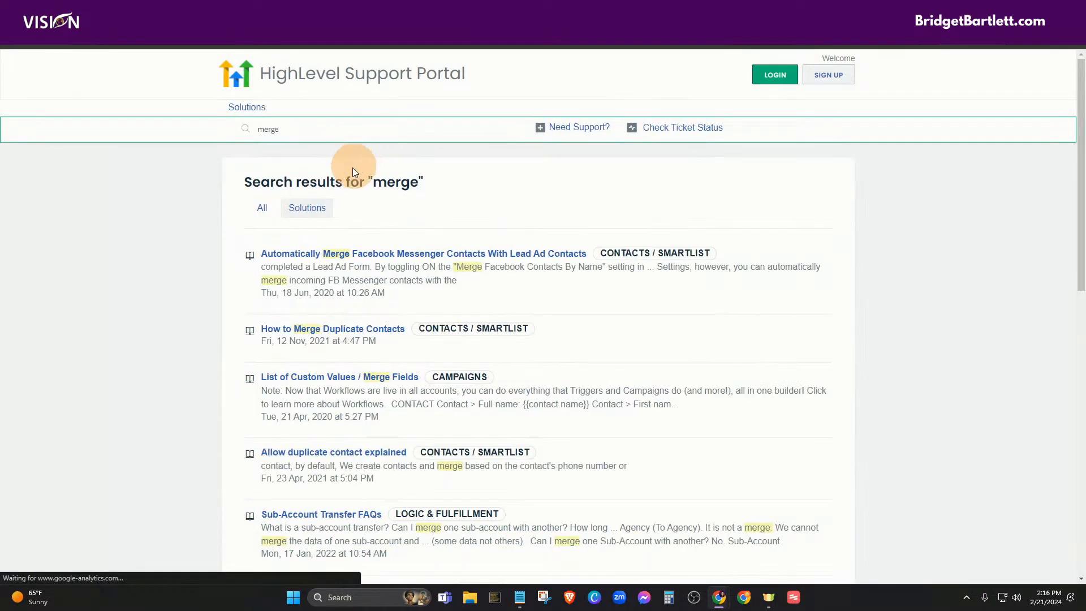
scroll(310, 344, "down", 2)
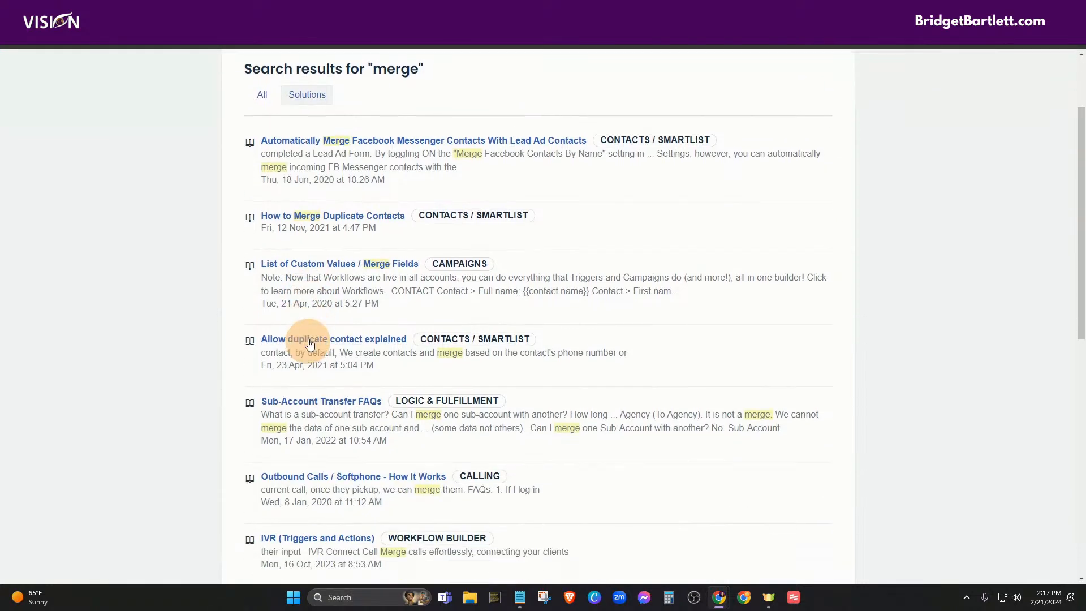
left_click(314, 264)
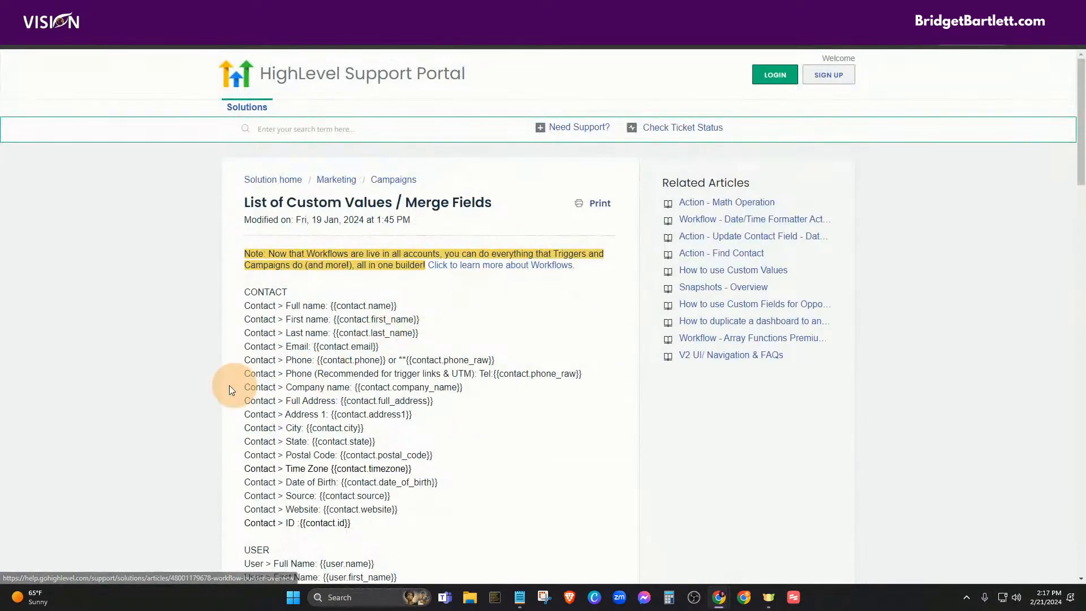
Step: Examine the merge fields listed in the article, from the contact and user values through the account and attribution values
scroll(229, 386, "down", 6)
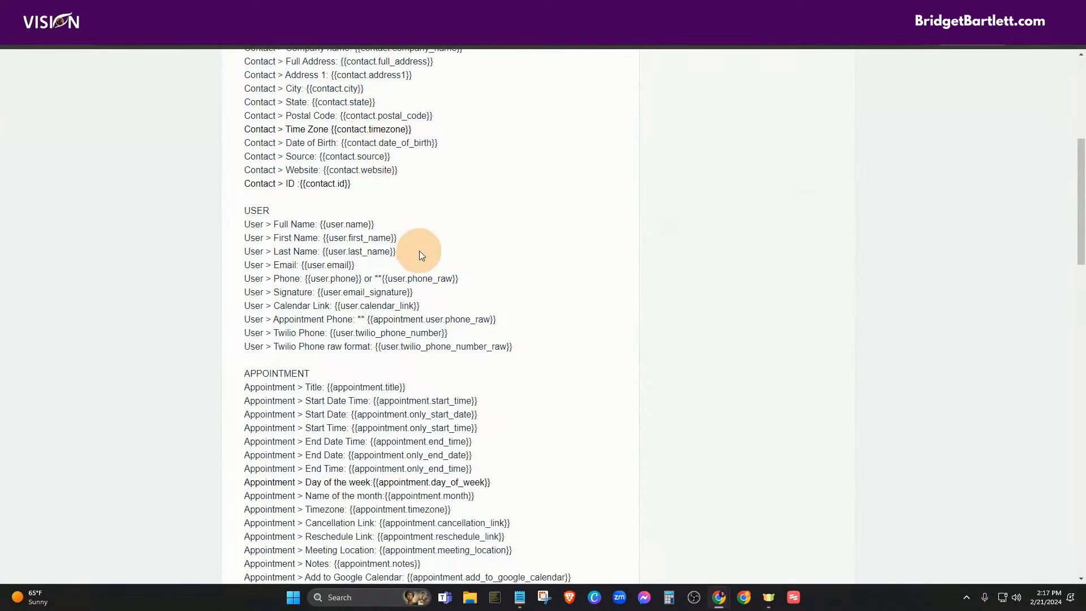
scroll(421, 275, "down", 1)
scroll(435, 292, "up", 6)
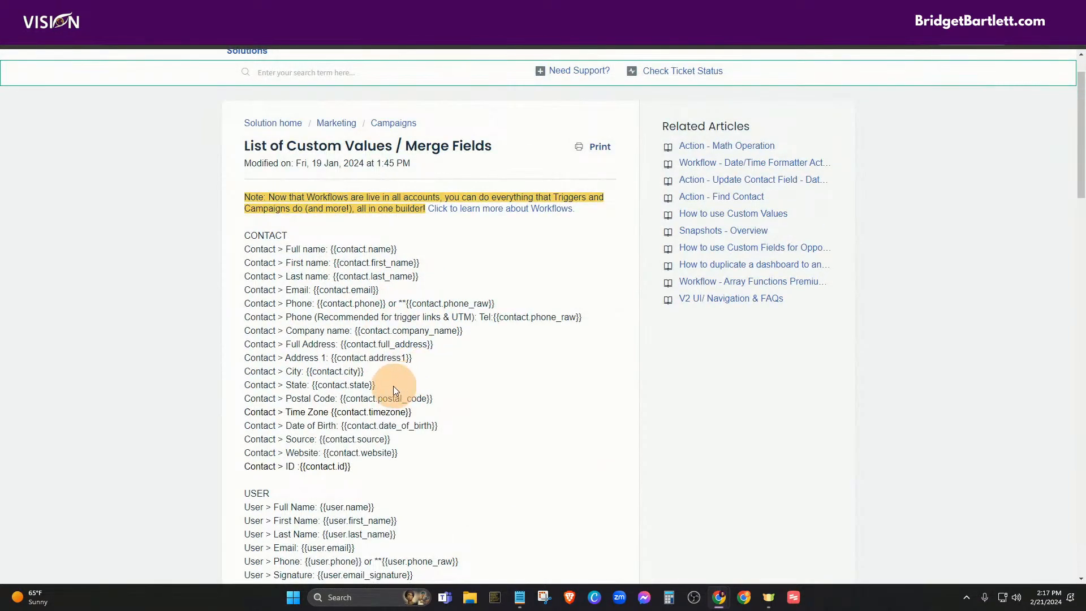
scroll(393, 386, "down", 5)
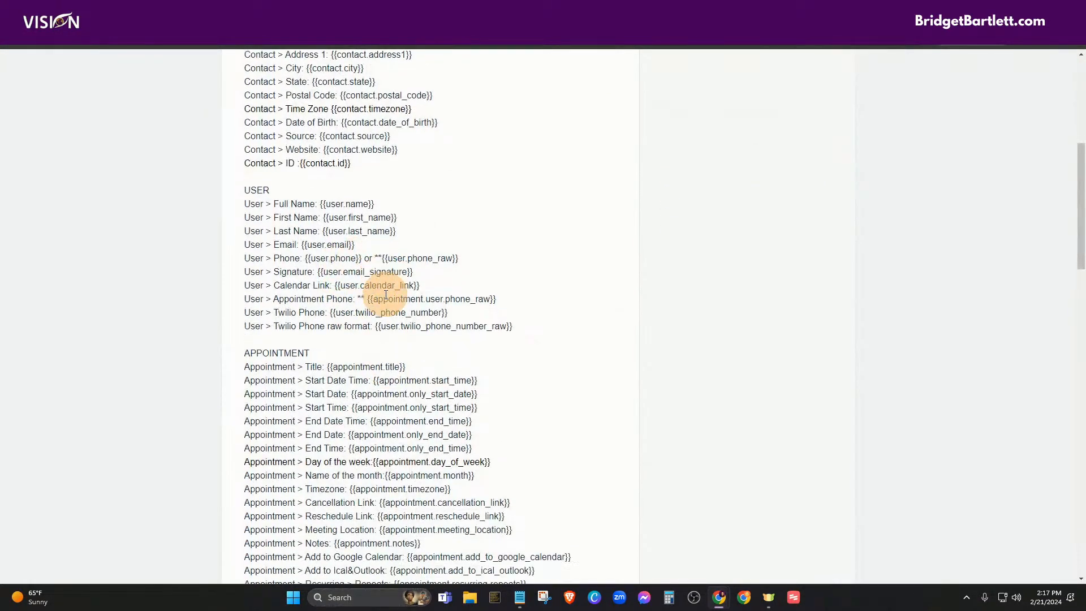
scroll(387, 297, "down", 4)
scroll(407, 286, "down", 5)
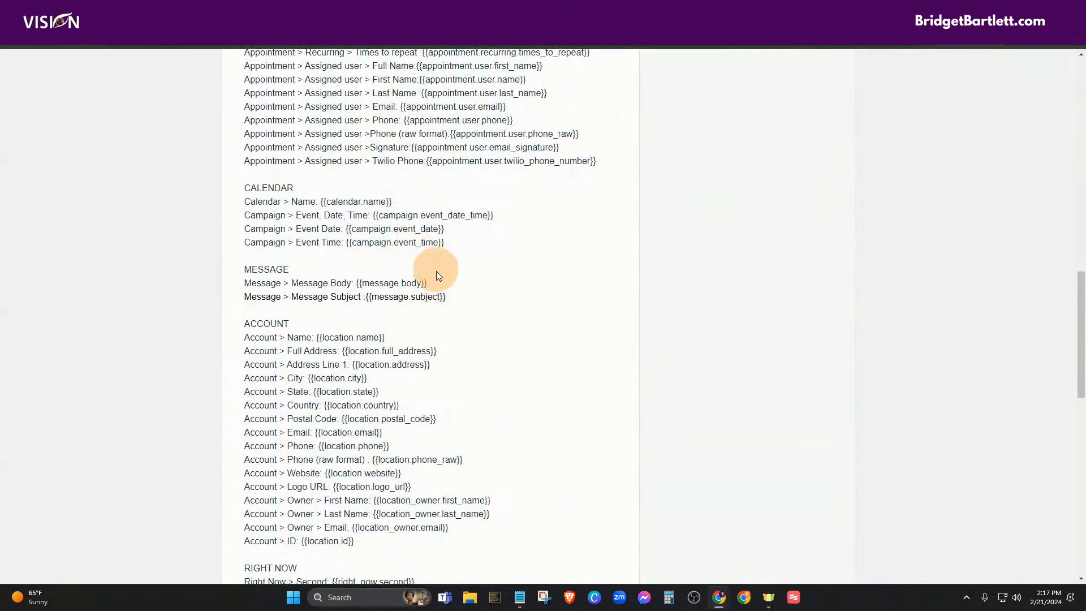
scroll(433, 280, "down", 2)
scroll(388, 349, "down", 3)
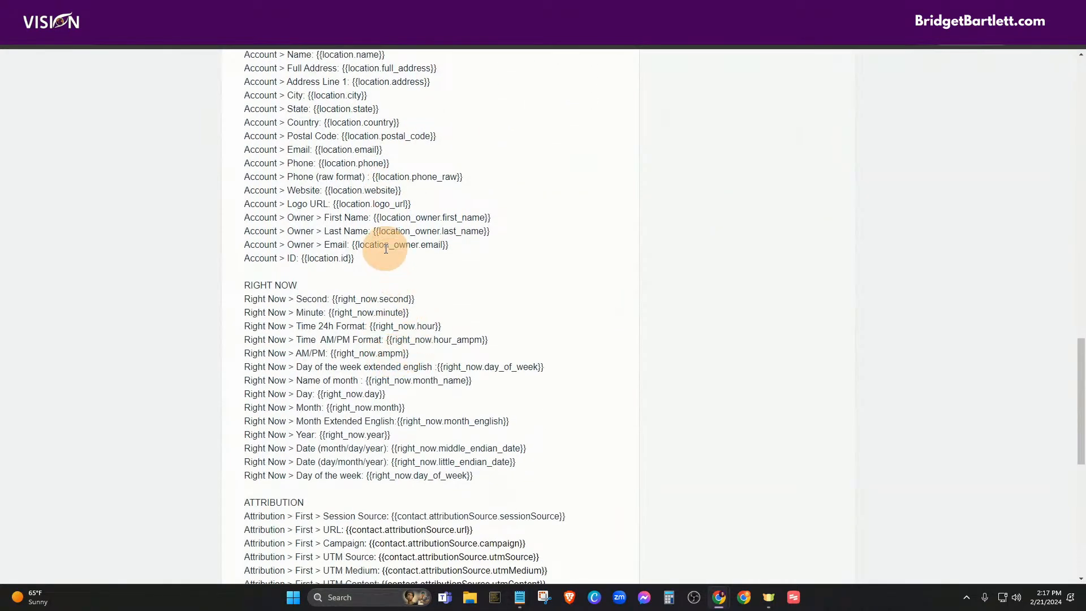
scroll(386, 249, "up", 2)
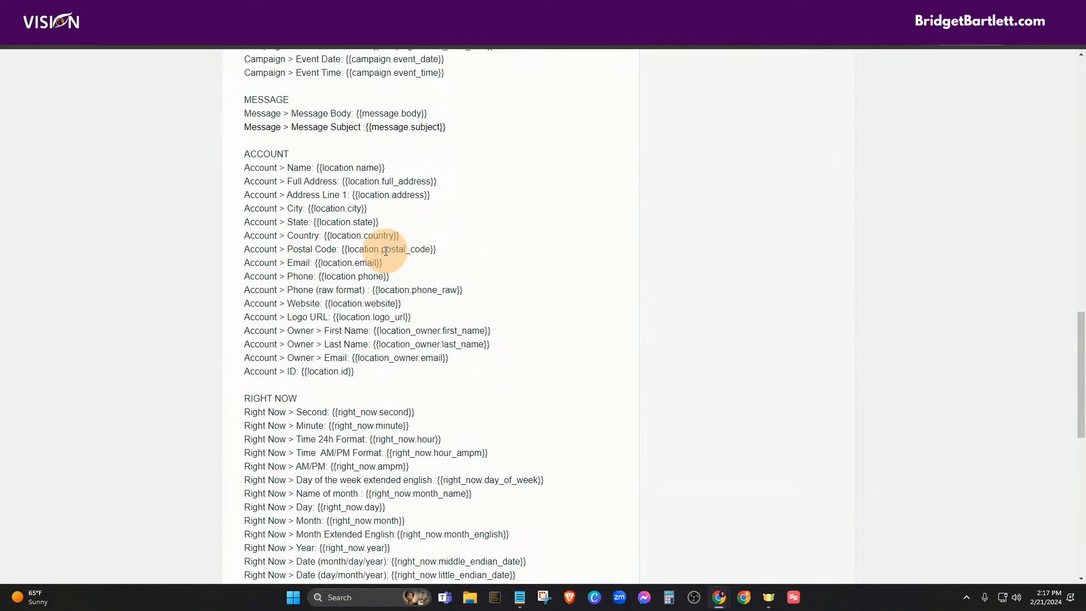
scroll(421, 384, "down", 4)
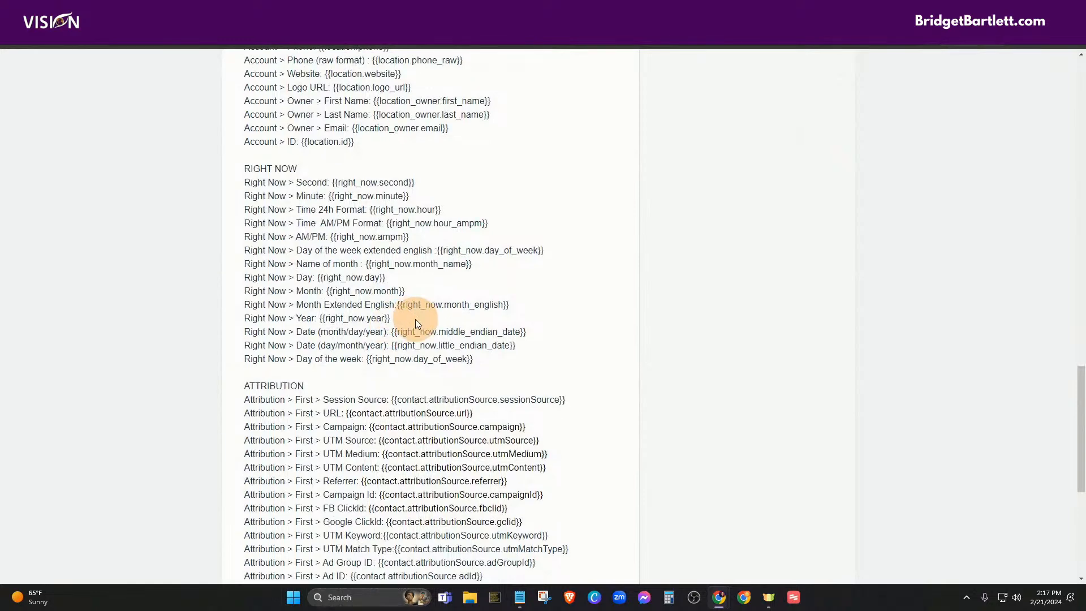
scroll(415, 319, "down", 5)
scroll(453, 305, "up", 7)
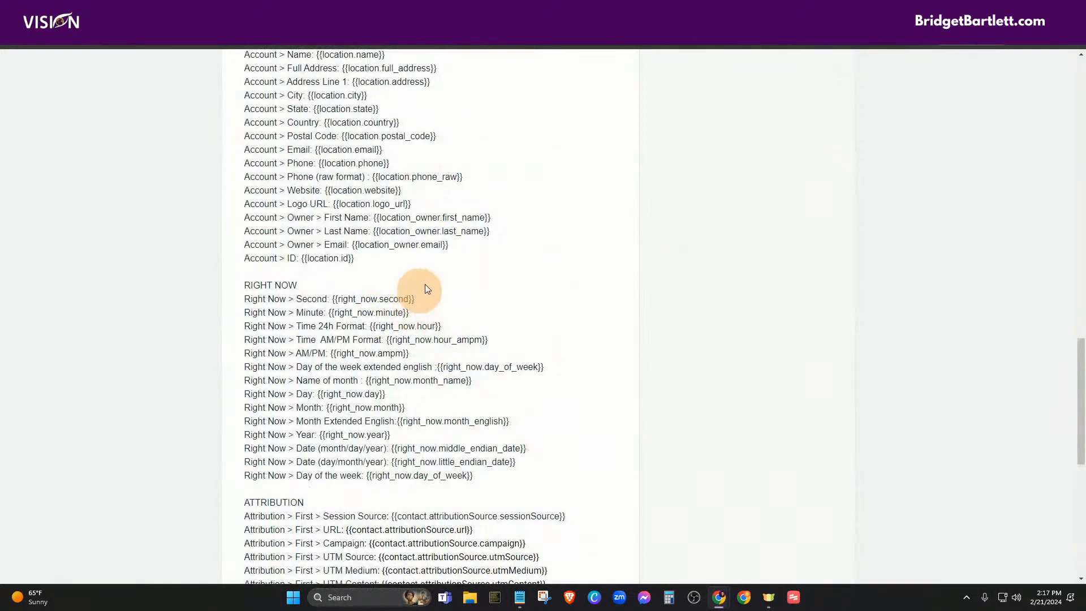
Step: Return to the Register Free form, check the {{location.name}} merge field in the terms text, and save the form
left_click(750, 13)
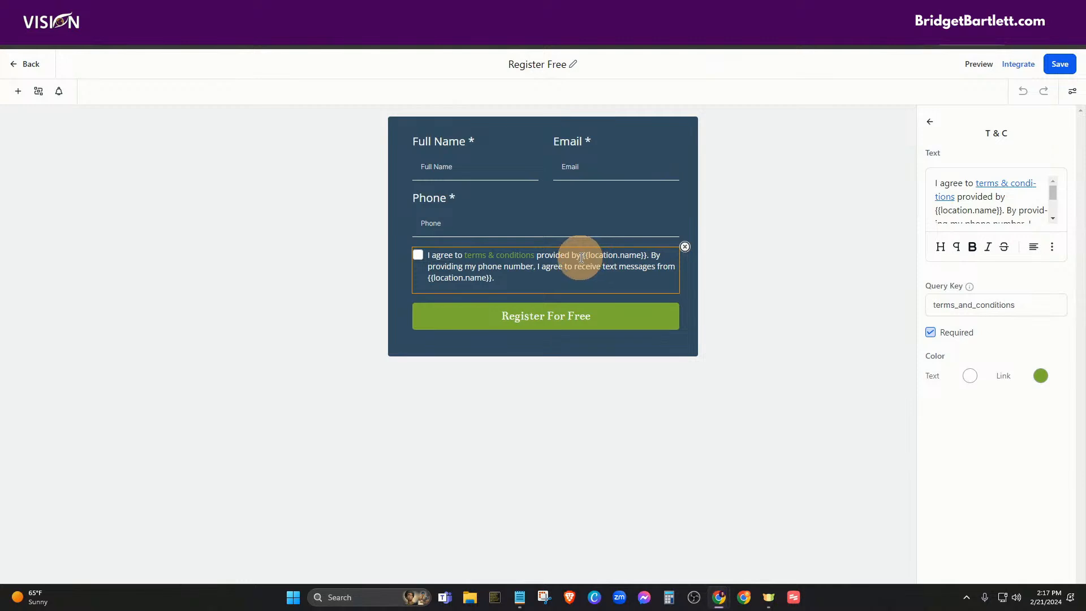
left_click_drag(582, 257, 594, 255)
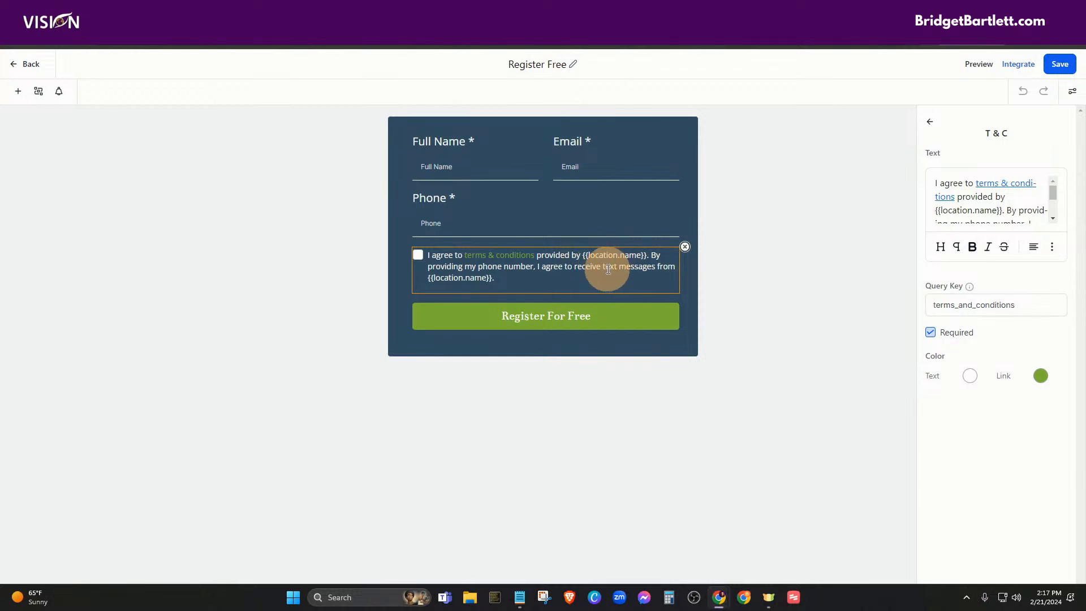
left_click(1060, 64)
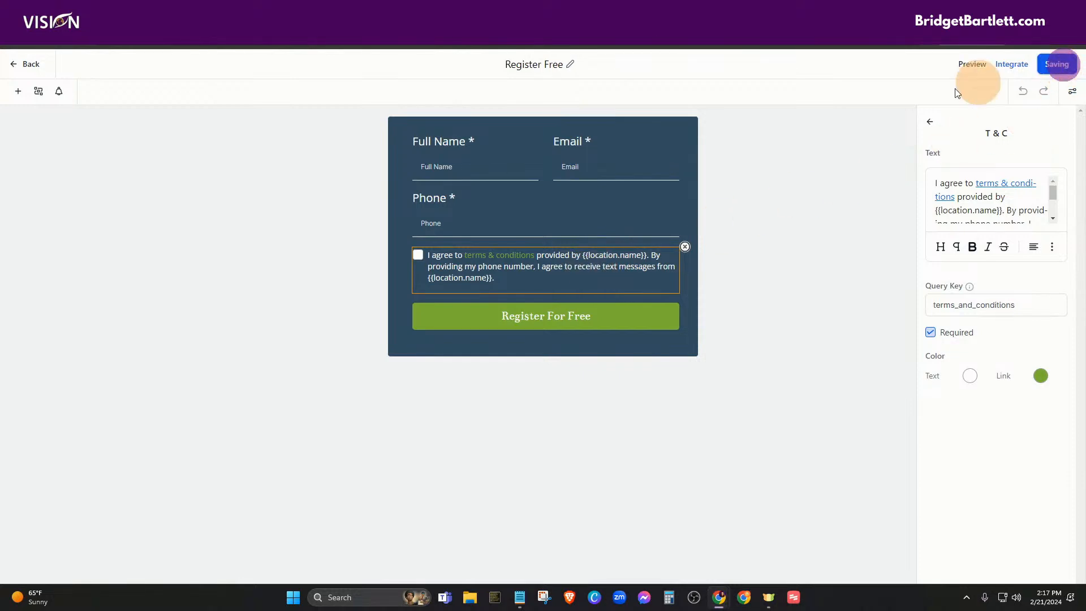
Step: Review the settings of the Register For Free button and return to the form's styles
left_click(932, 124)
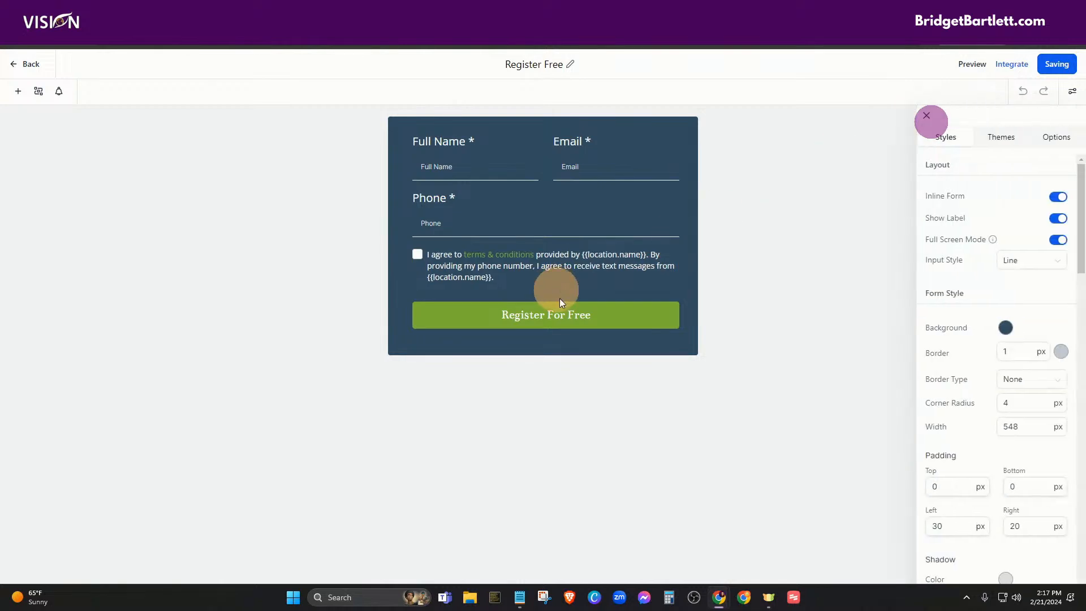
left_click(572, 319)
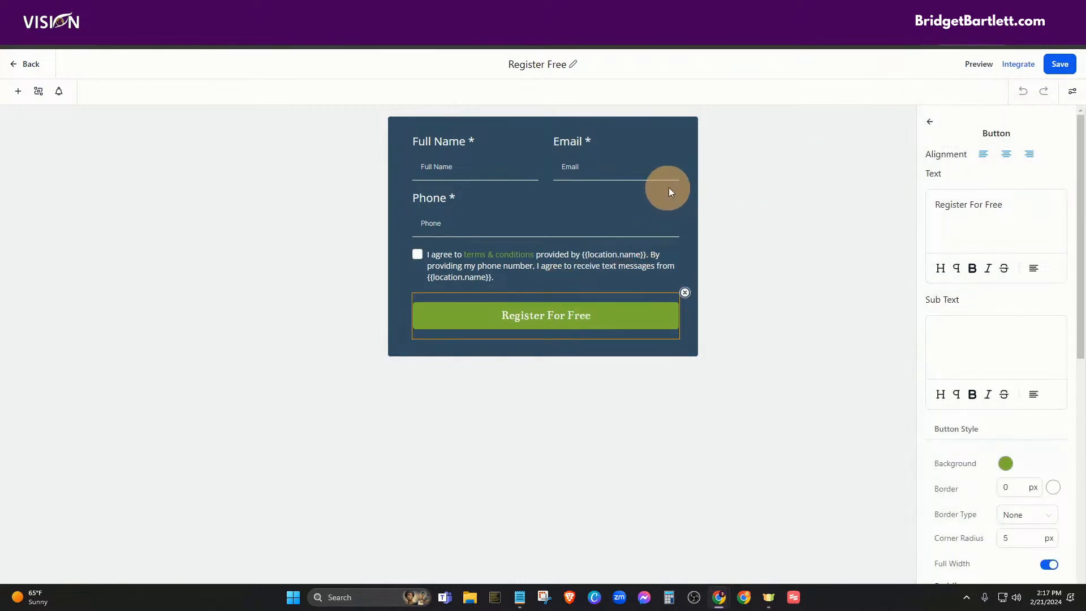
left_click(929, 126)
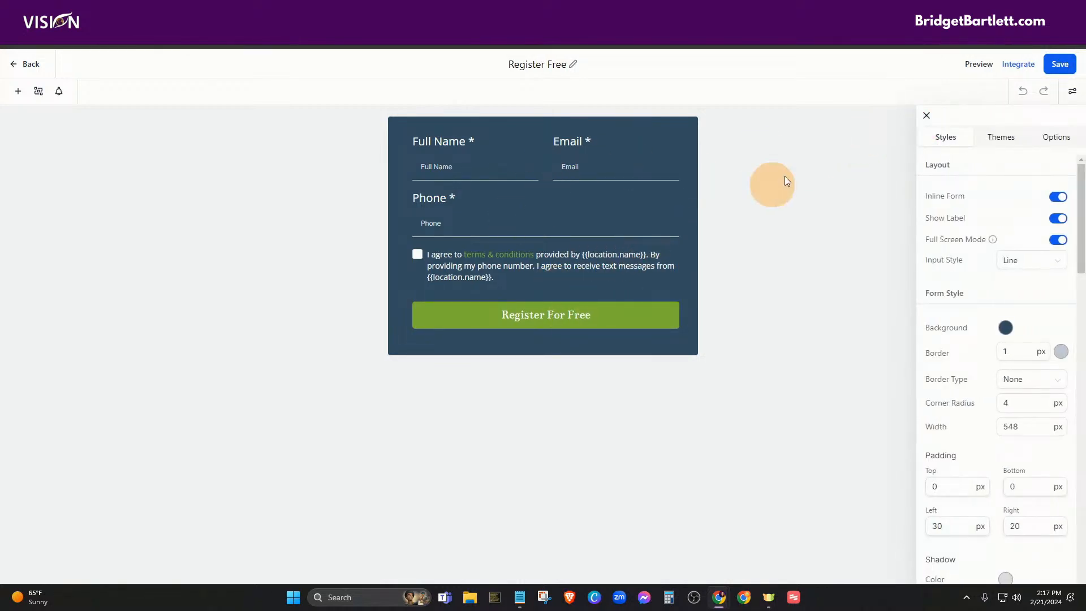
Step: Check the form's On Submit choices, keep Open URL selected, and save the form
left_click(1055, 137)
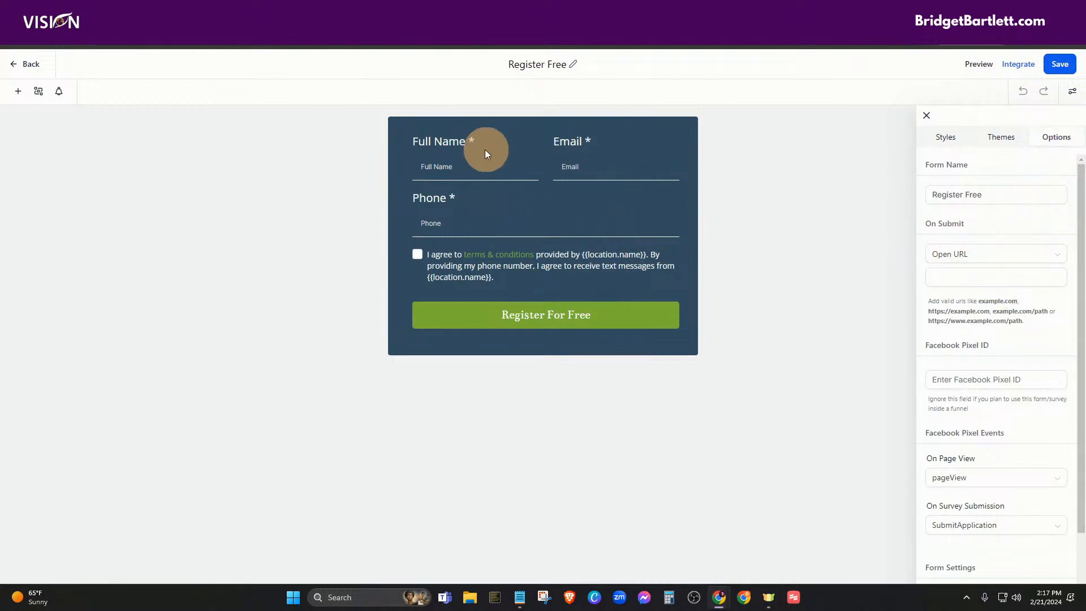
left_click(958, 258)
left_click(959, 257)
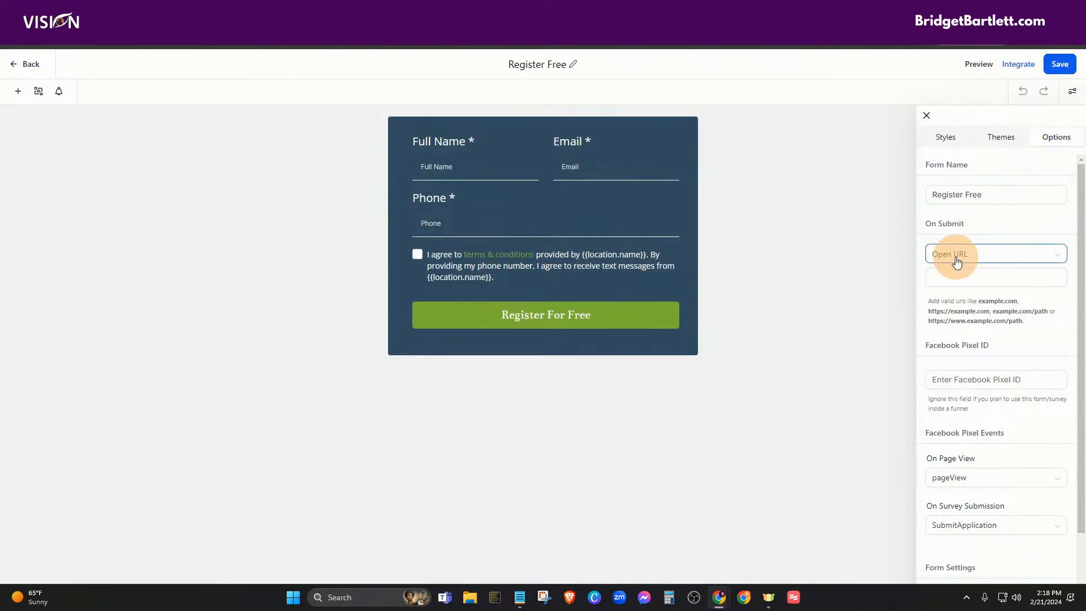
left_click(966, 221)
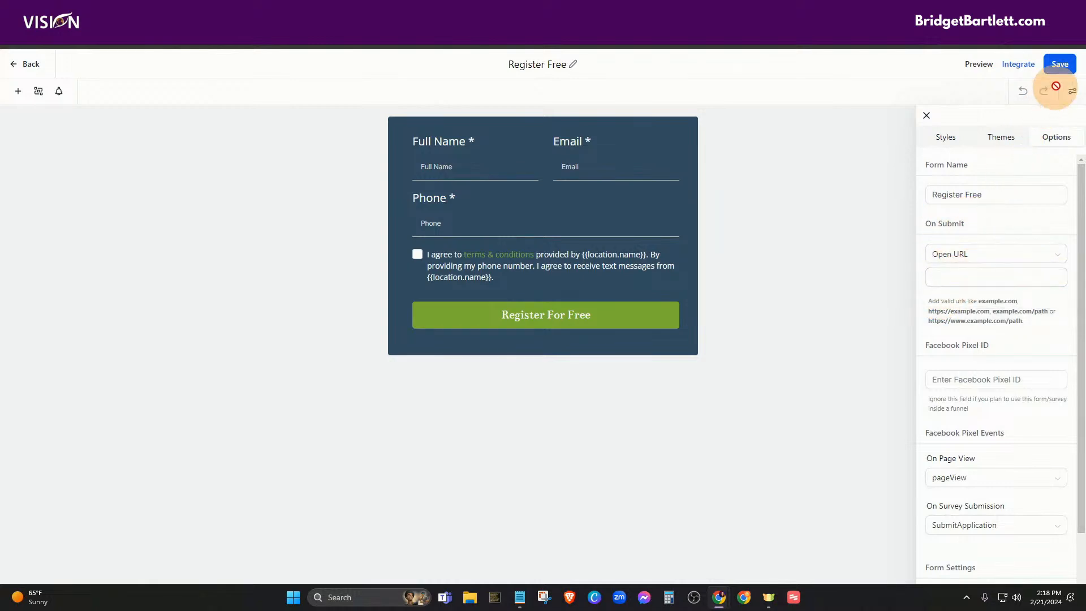
left_click(1060, 65)
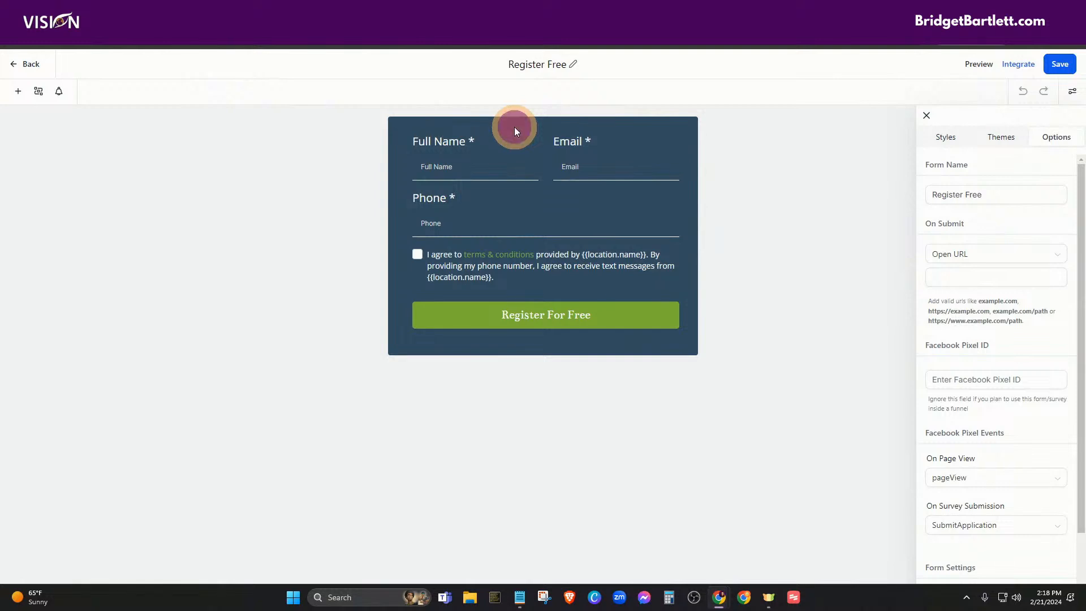
Step: Check the settings of the form's Full Name field and return to the form
left_click(927, 116)
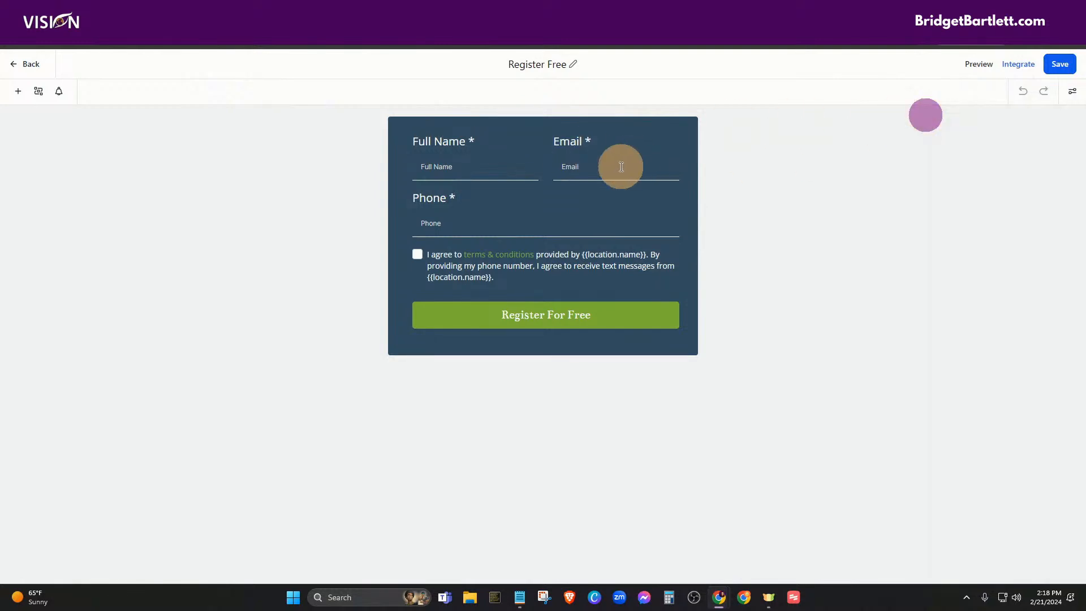
left_click(542, 136)
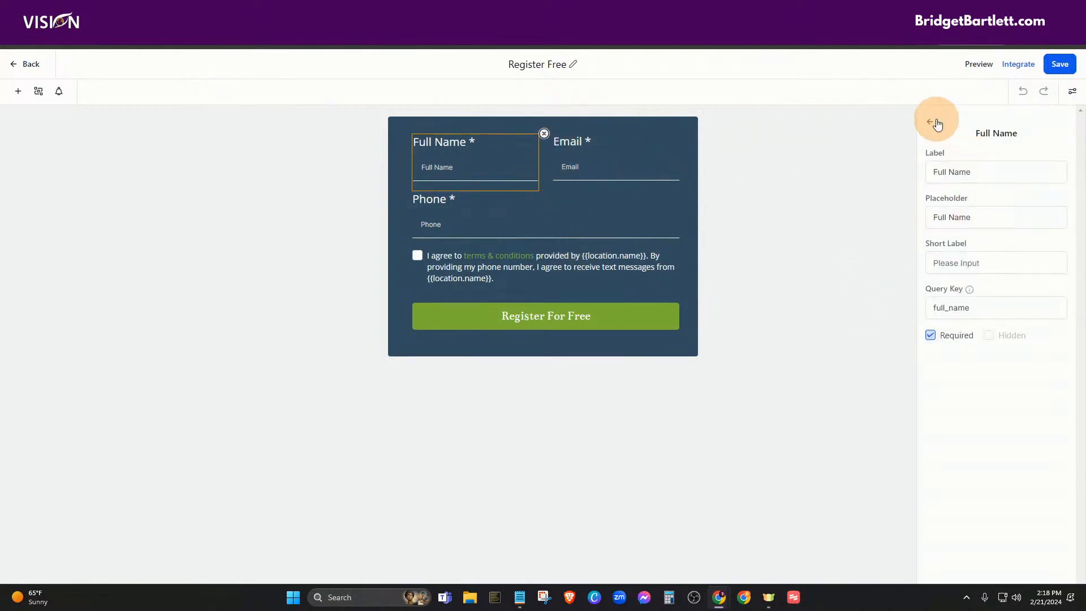
left_click(935, 122)
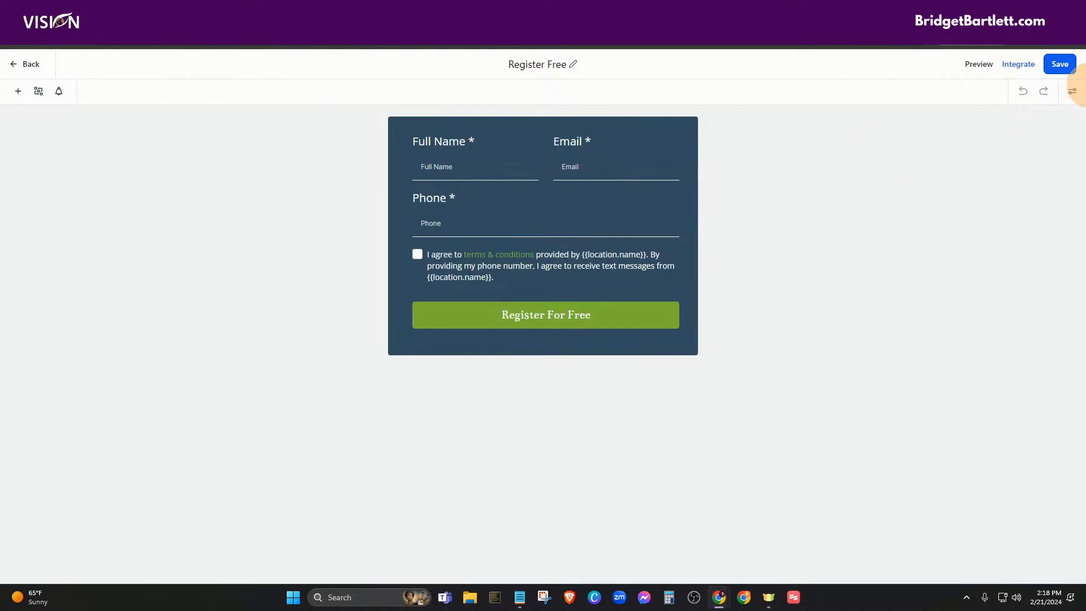
Step: Review the form options from the redirect URL and Facebook Pixel ID through the pixel events and form settings, and save the form
left_click(1073, 91)
left_click(973, 279)
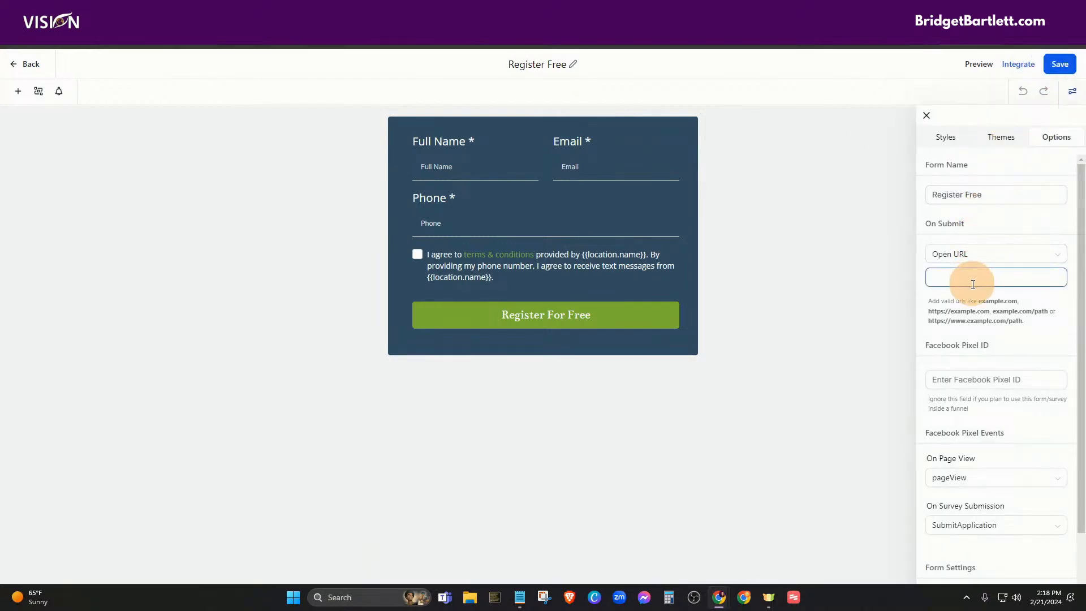
scroll(990, 304, "down", 1)
left_click(1011, 304)
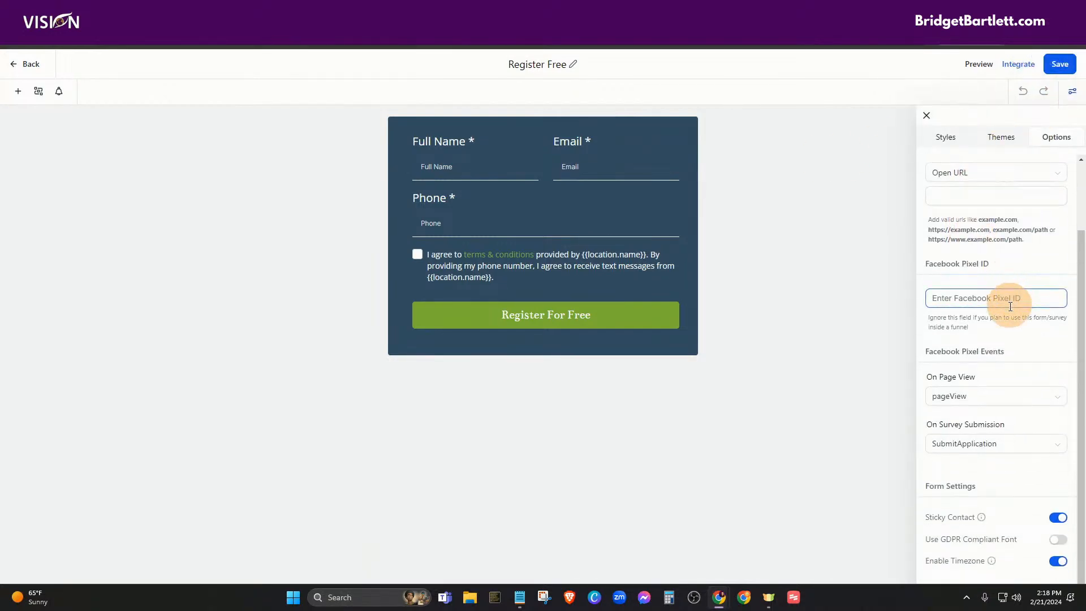
left_click(1041, 383)
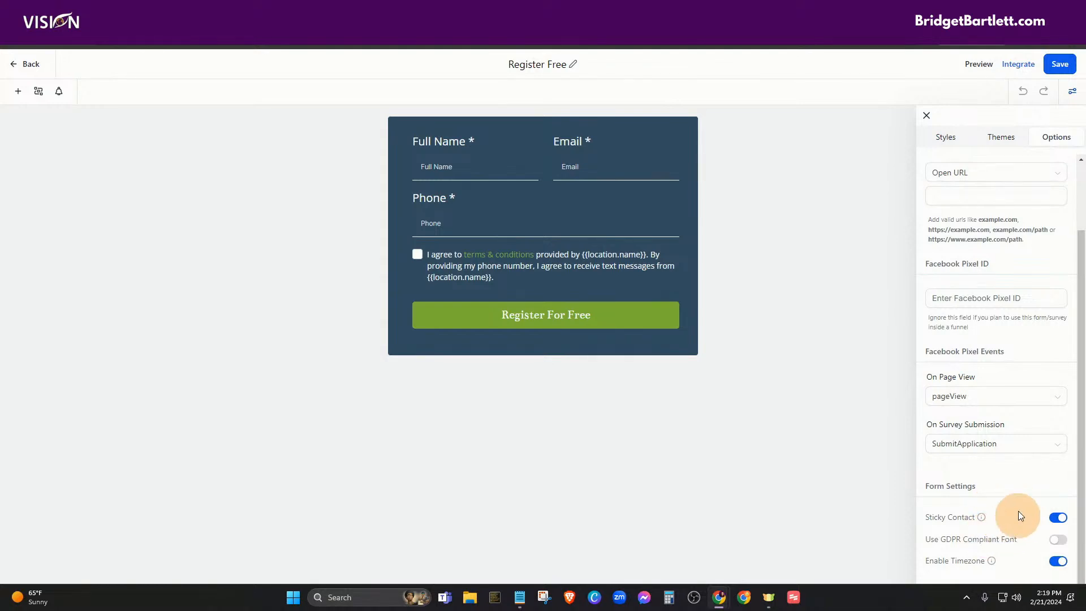
left_click(1061, 64)
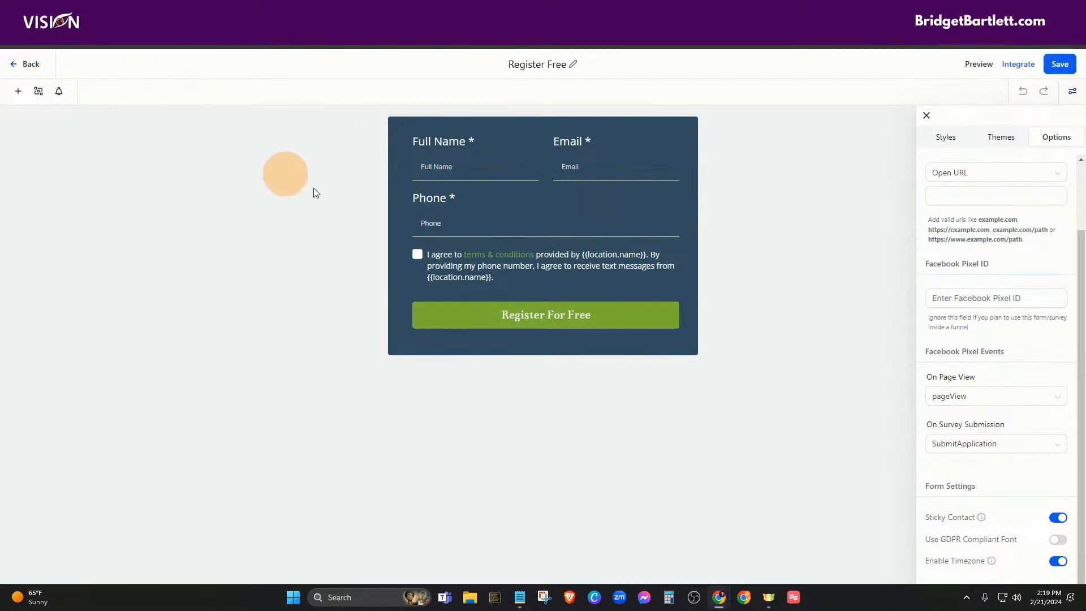
Step: Check the settings of the Phone field and terms text, and look through the quick-add form elements
left_click(562, 222)
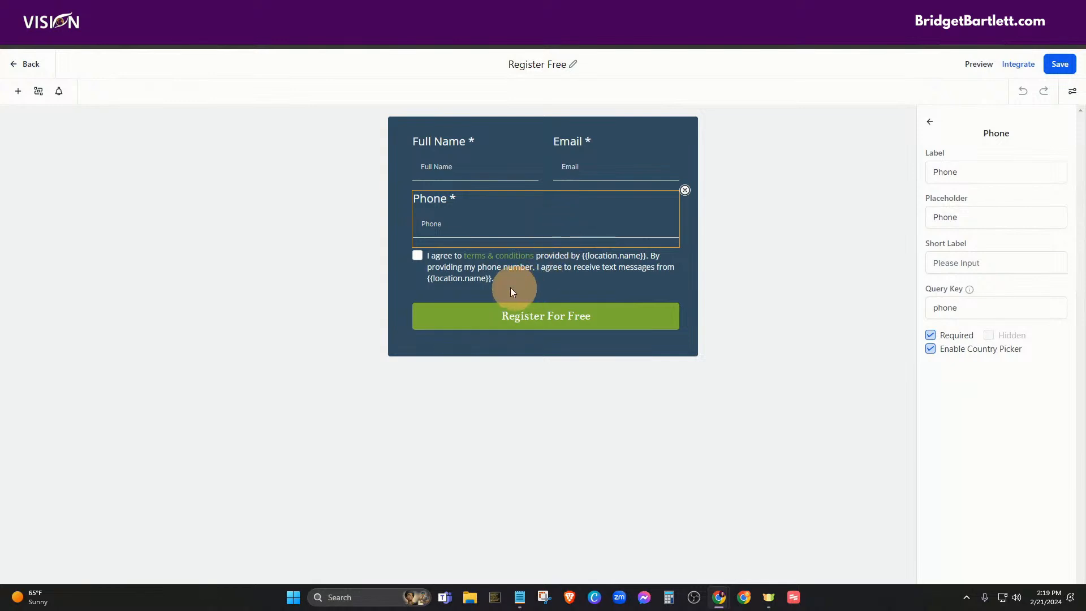
left_click(436, 275)
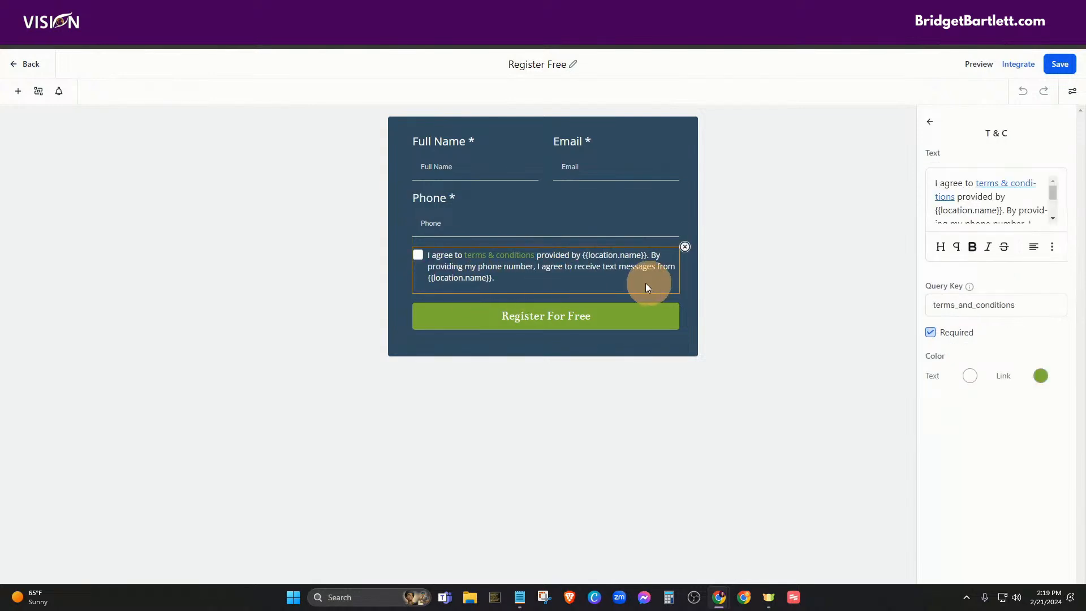
left_click(15, 92)
scroll(133, 347, "down", 5)
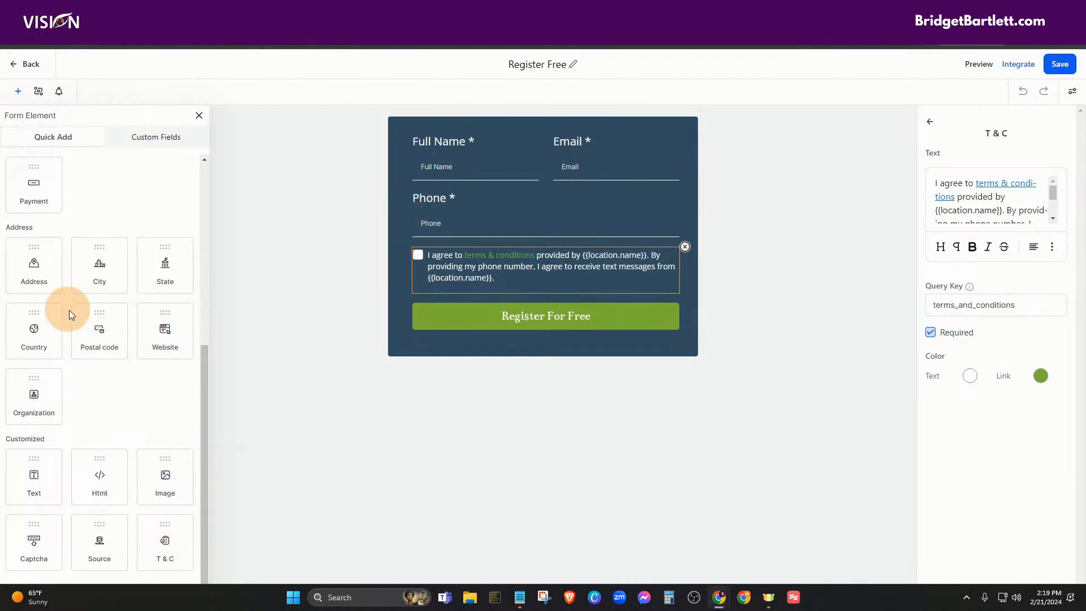
scroll(77, 260, "up", 5)
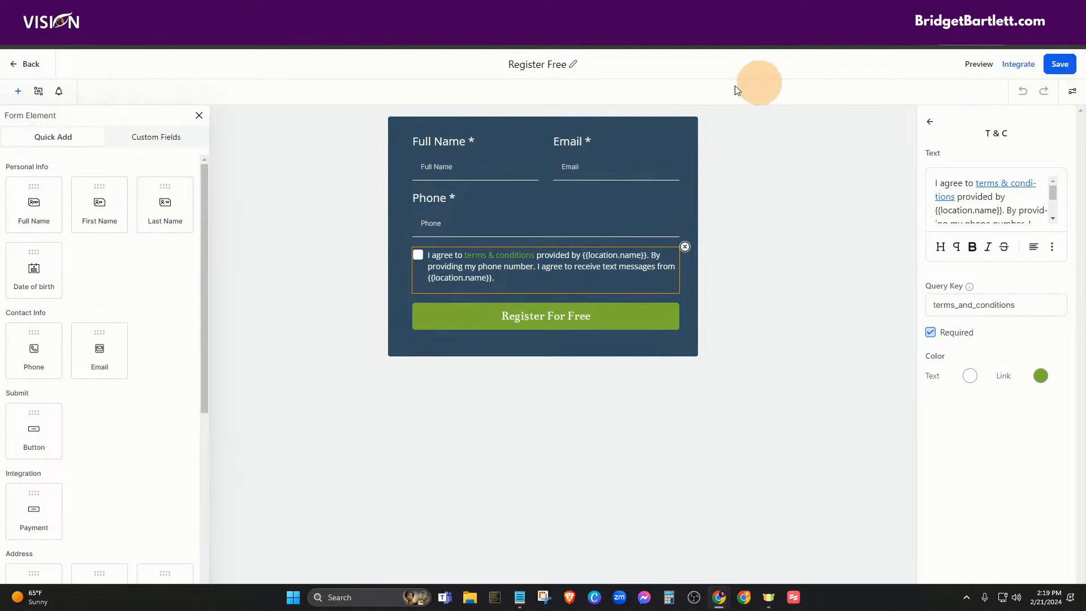
Step: Leave the form builder and mark the Create Form task as done in the Setup Business Checklist
left_click(33, 66)
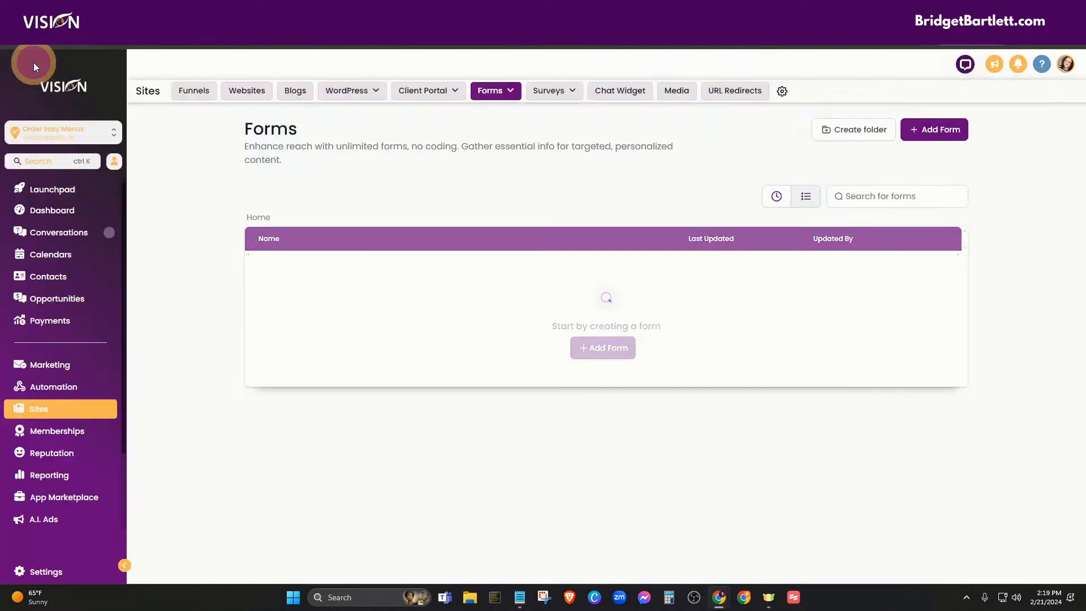
left_click(191, 29)
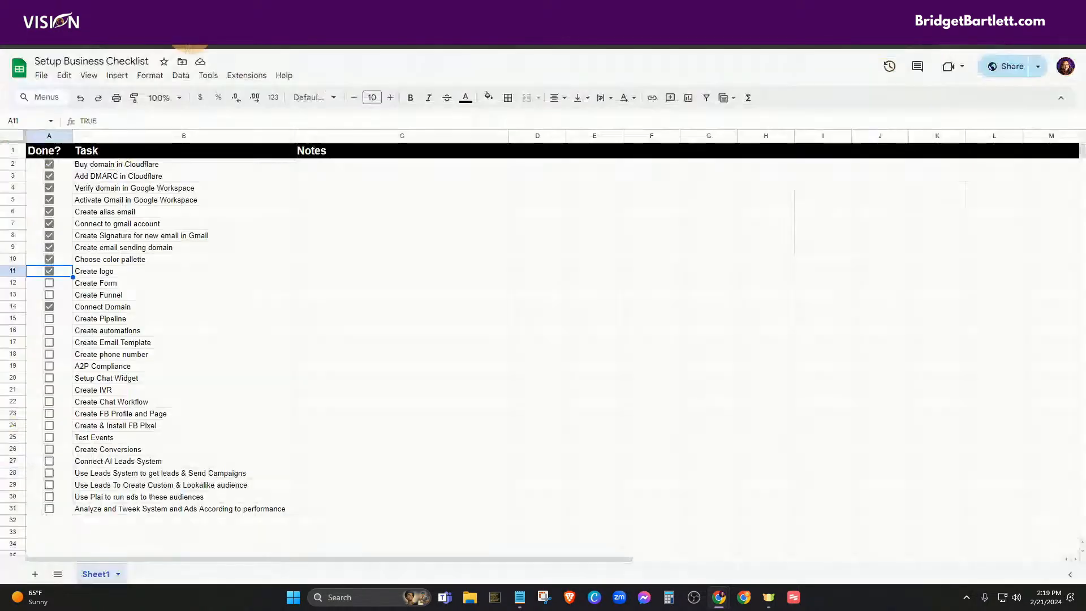
left_click(50, 283)
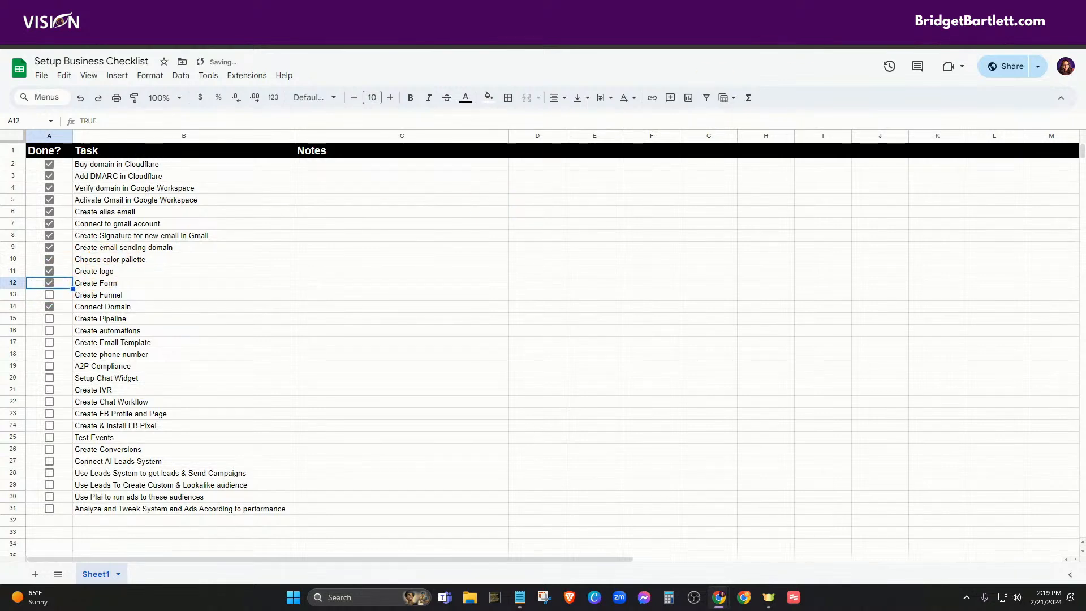
Step: Switch back to Vision and open the Order Easy Menus website from the list of websites
left_click(687, 28)
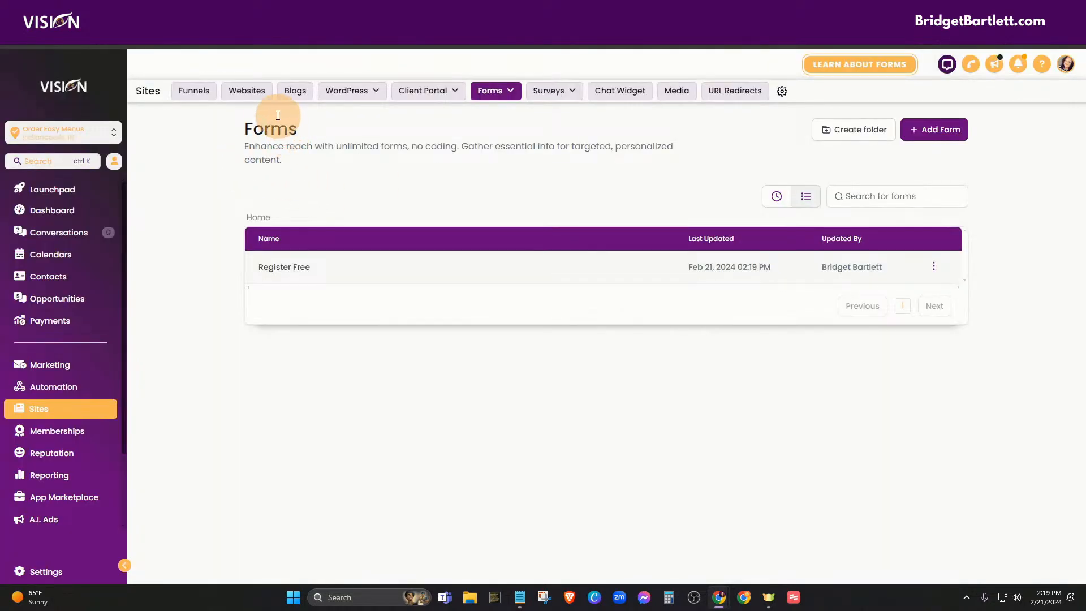
left_click(245, 90)
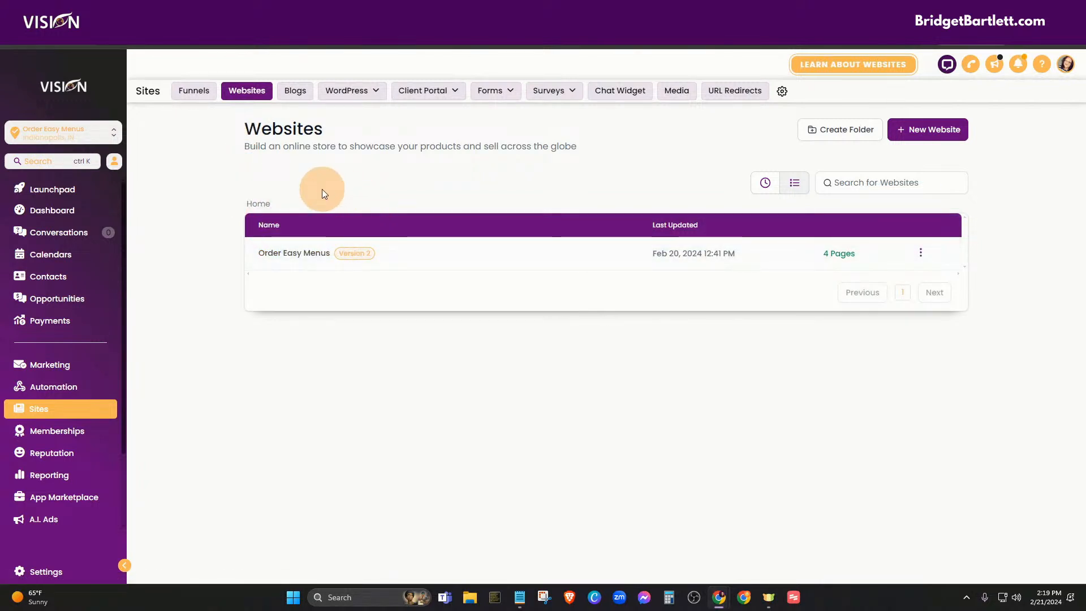
left_click(301, 256)
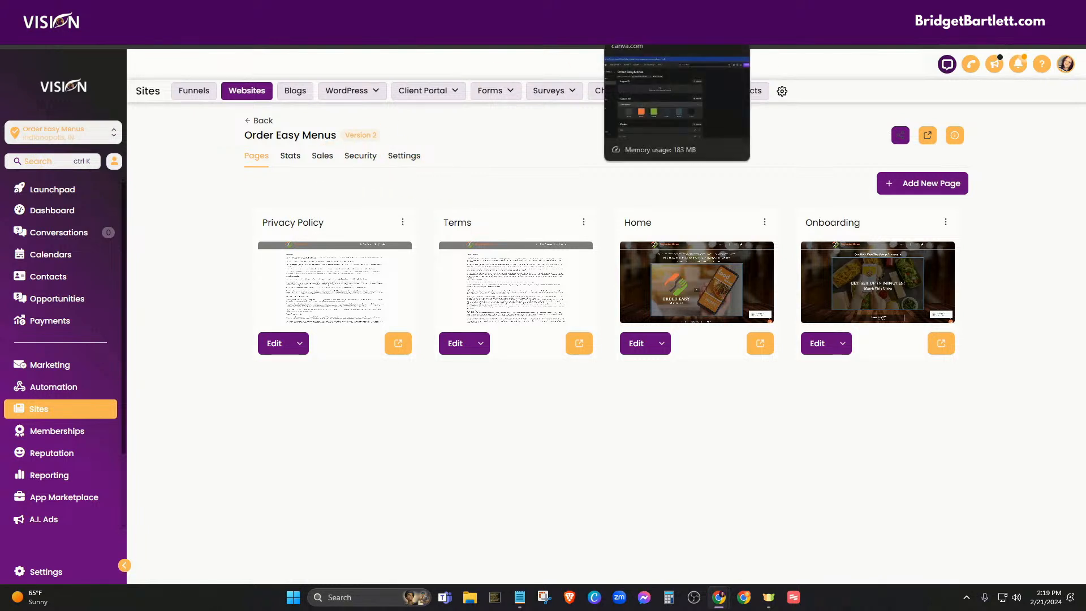
Step: Switch to Canva and examine the Create Multiple Offers diagram on page 3, including the fast delivery and free course offers
left_click(243, 91)
left_click(552, 210)
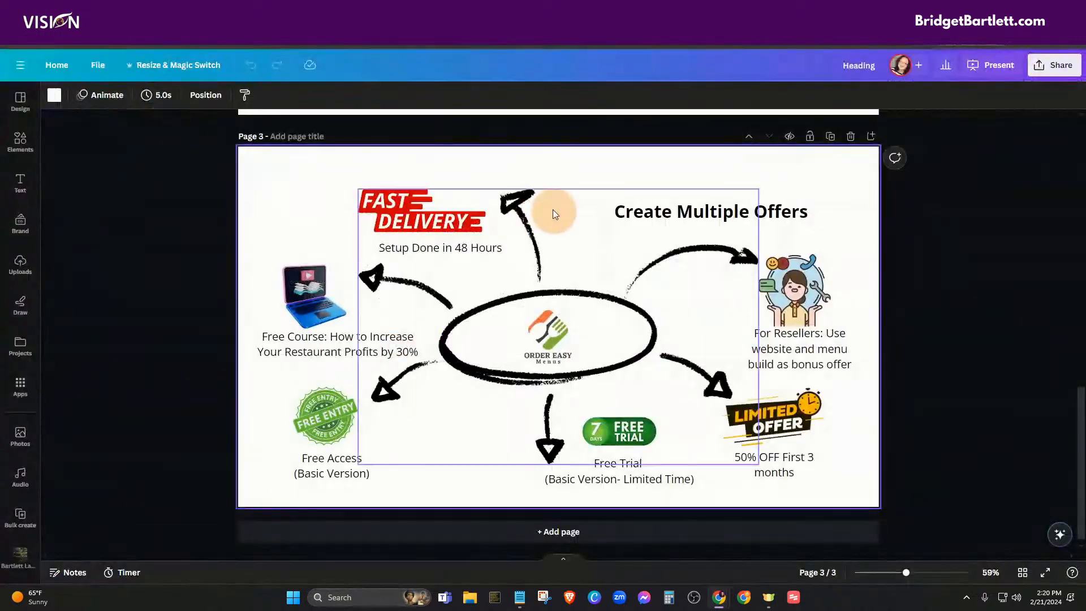
left_click(575, 351)
left_click(690, 333)
left_click(568, 326)
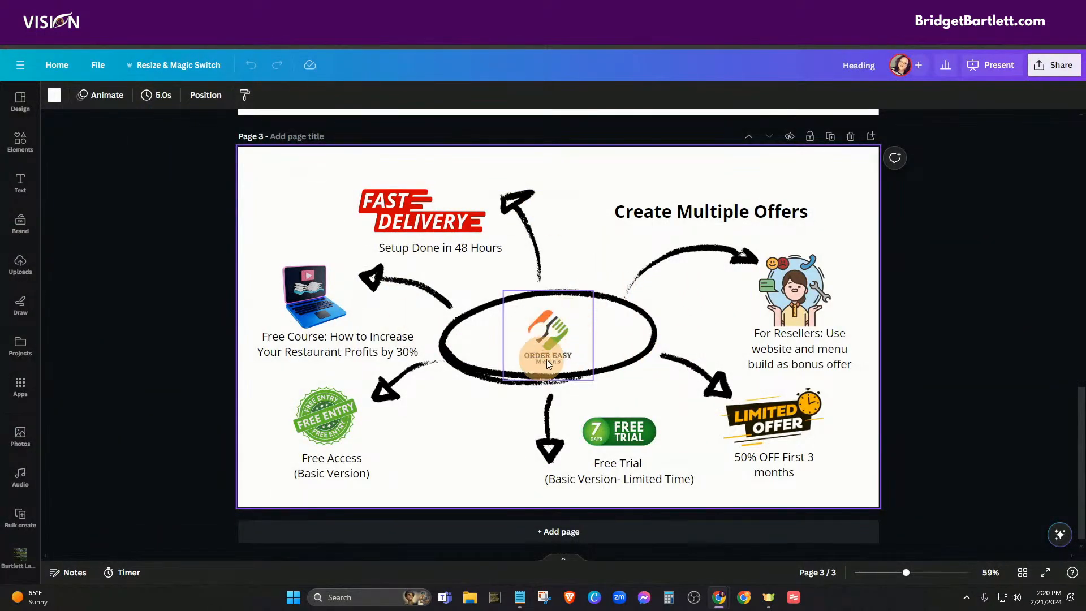
left_click(511, 294)
left_click(477, 257)
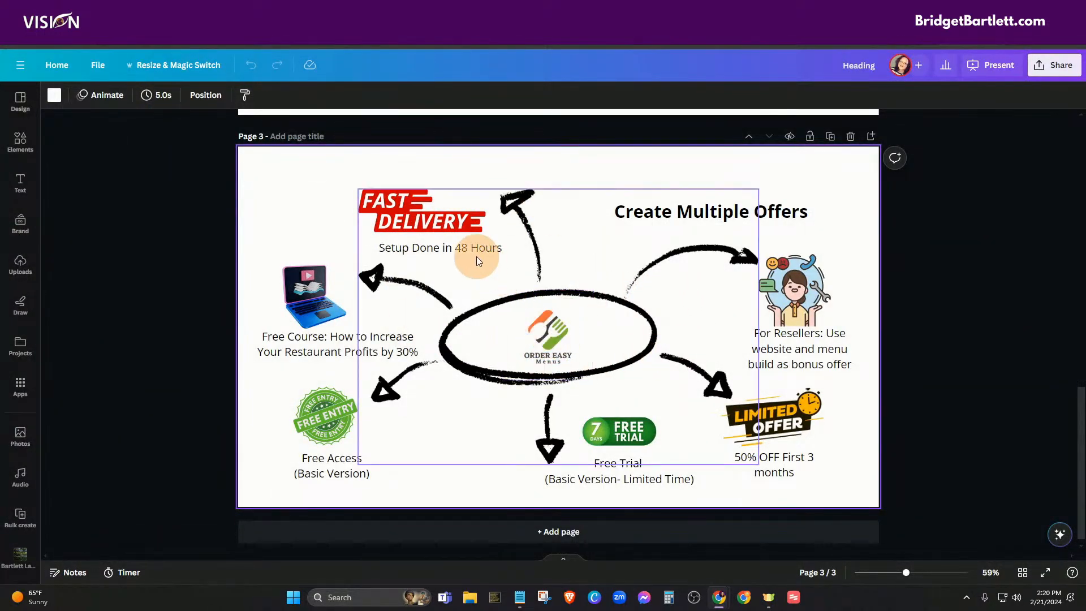
left_click(329, 184)
left_click(464, 282)
left_click(333, 171)
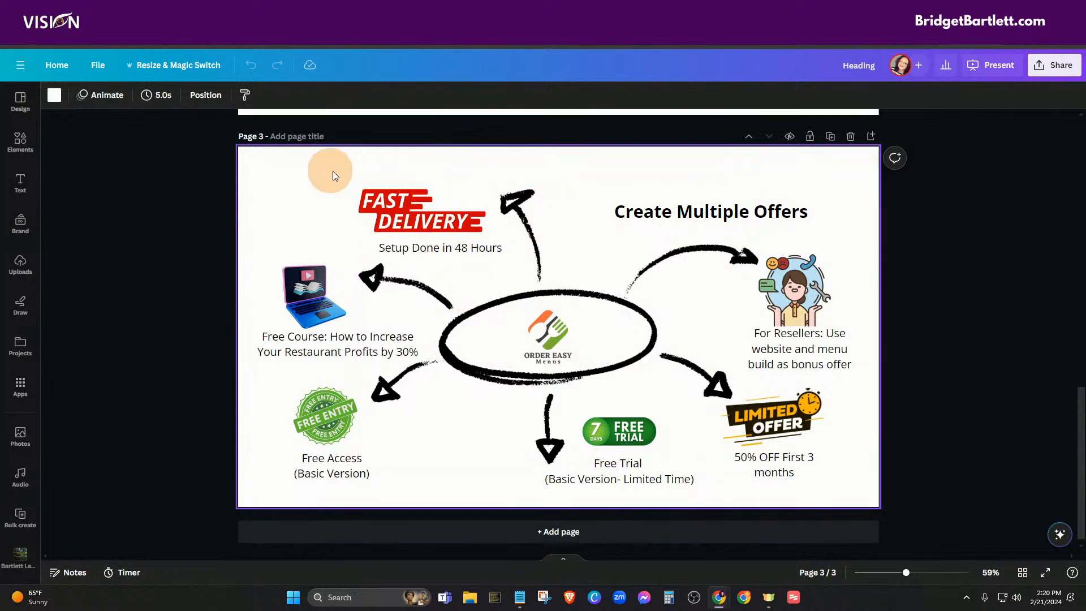
left_click(487, 288)
left_click(435, 196)
left_click(478, 262)
left_click(391, 356)
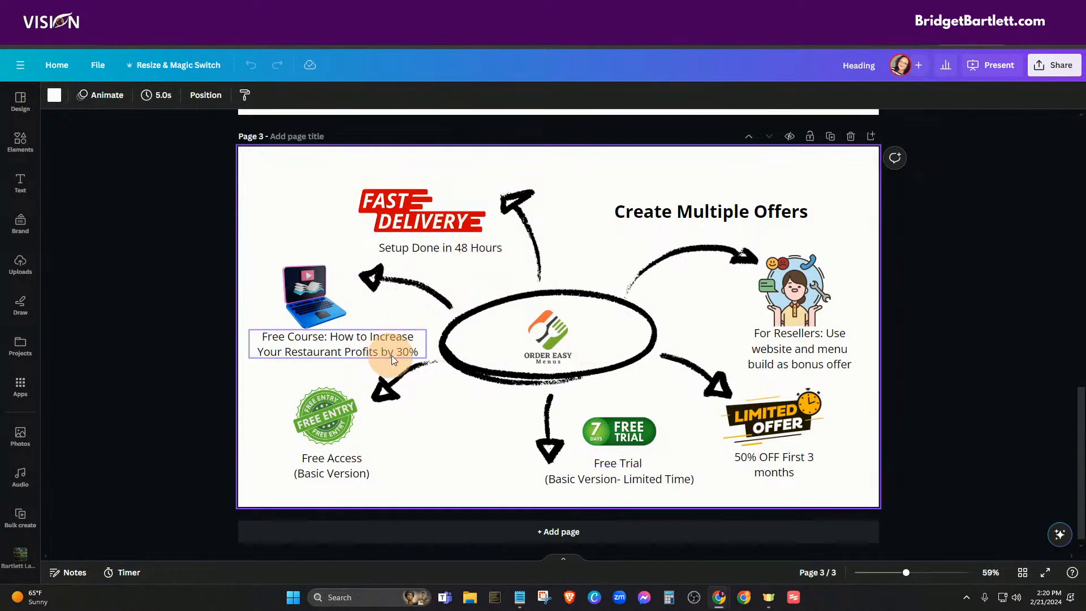
left_click(284, 305)
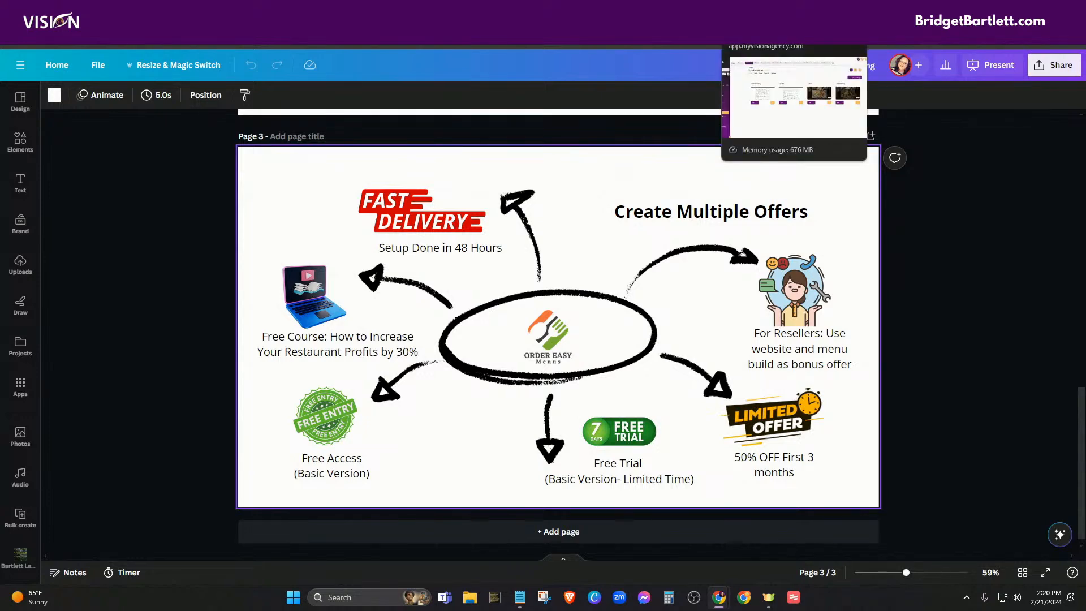
Step: Switch to Vision, check the Order Easy Menus website's settings, and open its Home page for editing in a new tab
left_click(775, 13)
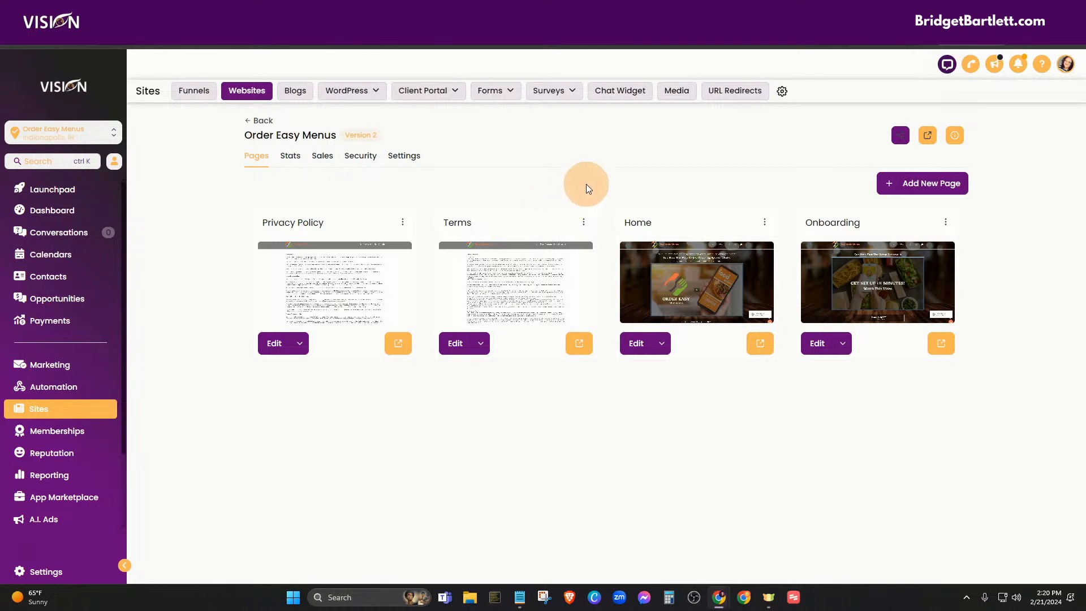
left_click(663, 346)
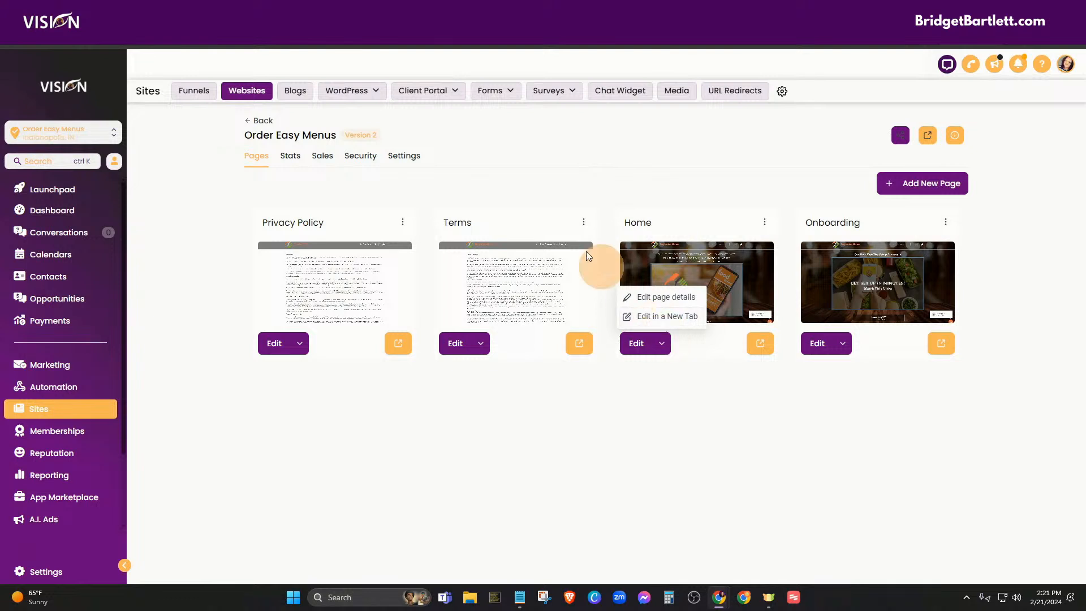
left_click(408, 154)
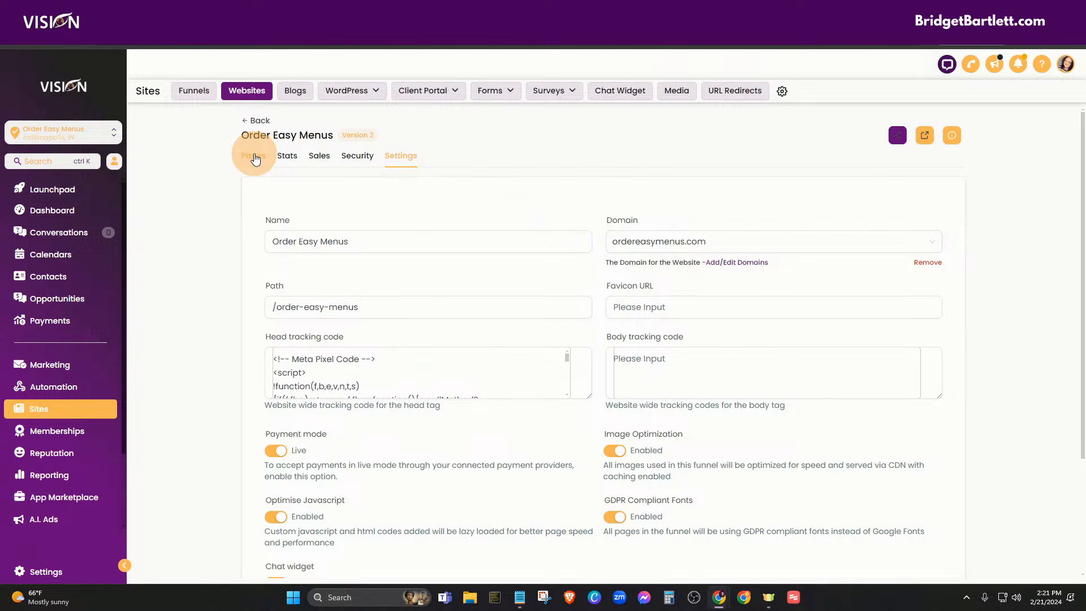
left_click(255, 159)
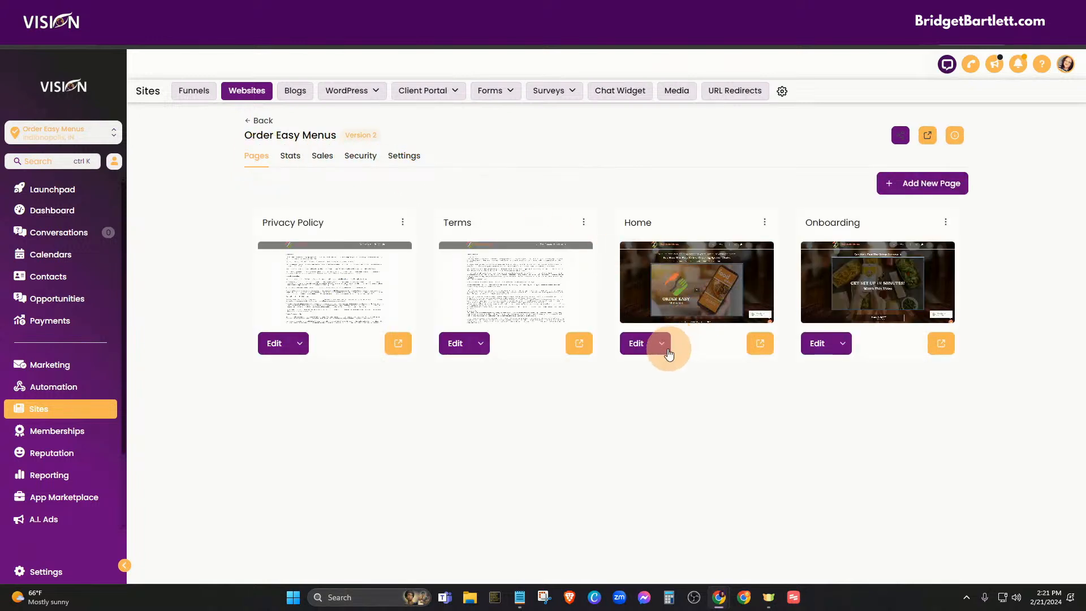
left_click(667, 348)
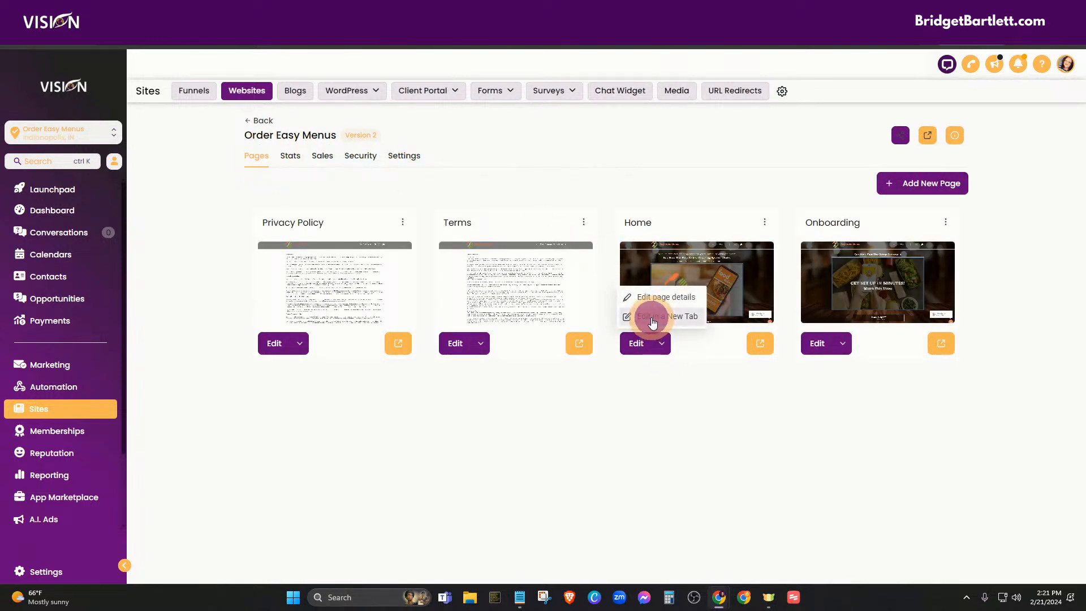
left_click(654, 322)
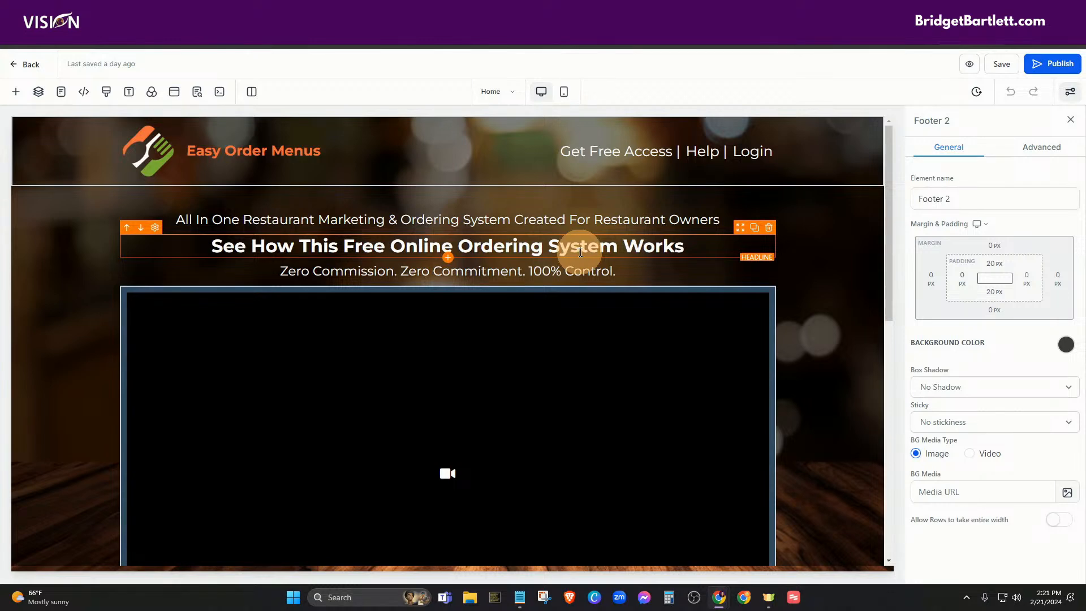
Step: Review the header navigation menu's settings and the link configuration of its Get Free Access item, without changing it
left_click(613, 160)
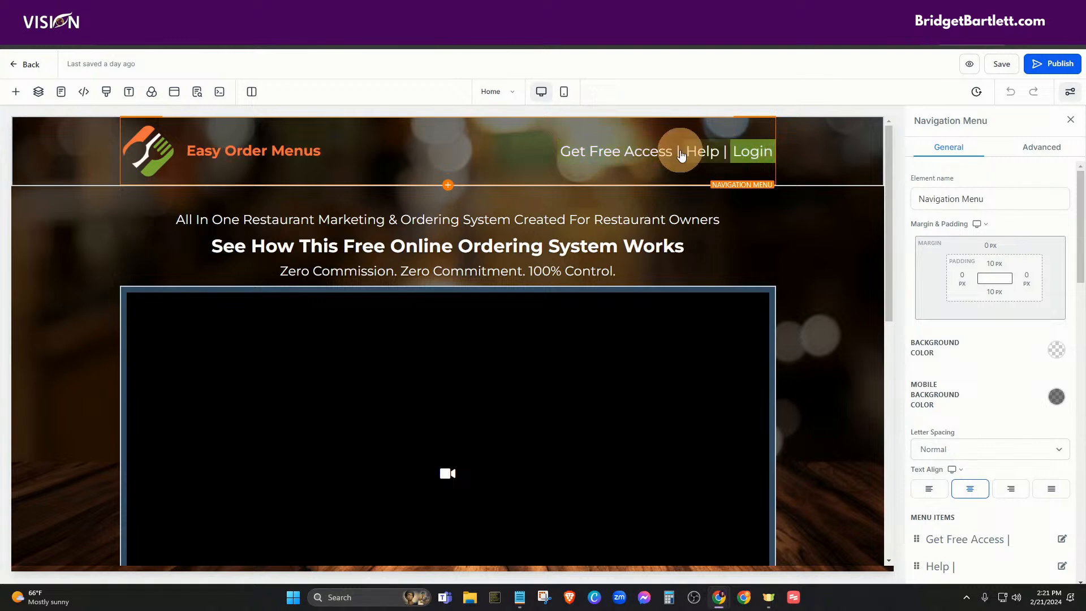
scroll(957, 242, "down", 8)
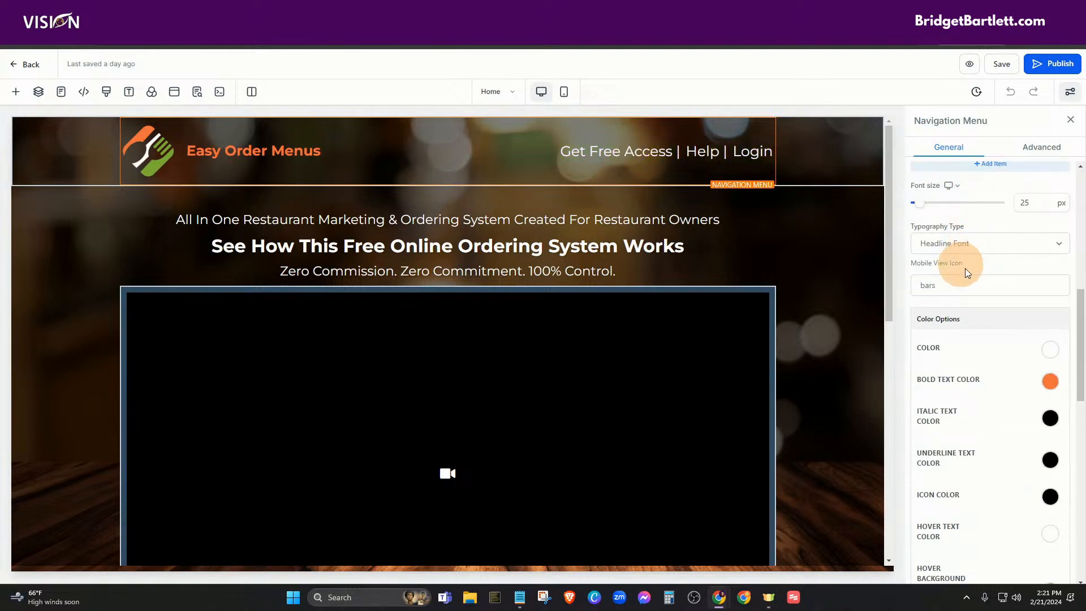
scroll(973, 280, "up", 5)
left_click(1062, 370)
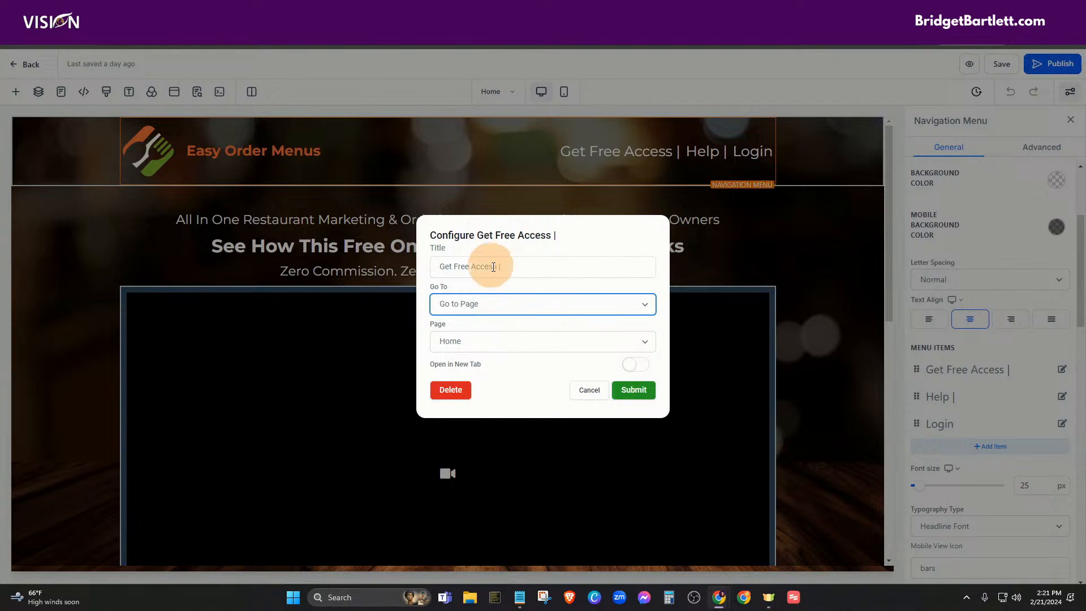
left_click(588, 390)
Step: Check the text options and link action of the Register Your Free Account button on the Home page
scroll(614, 337, "down", 5)
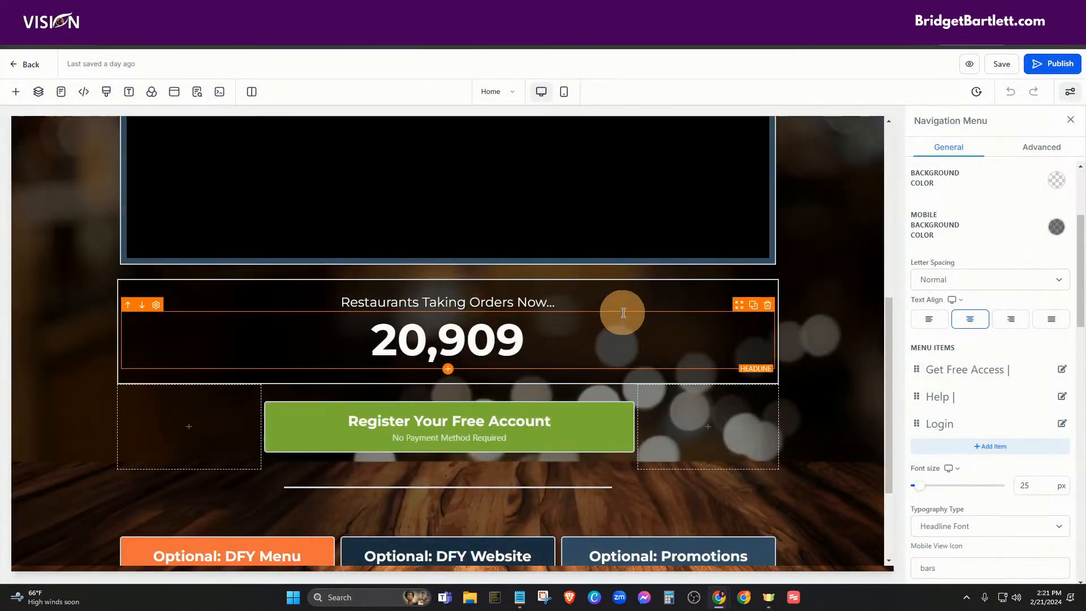
left_click(433, 425)
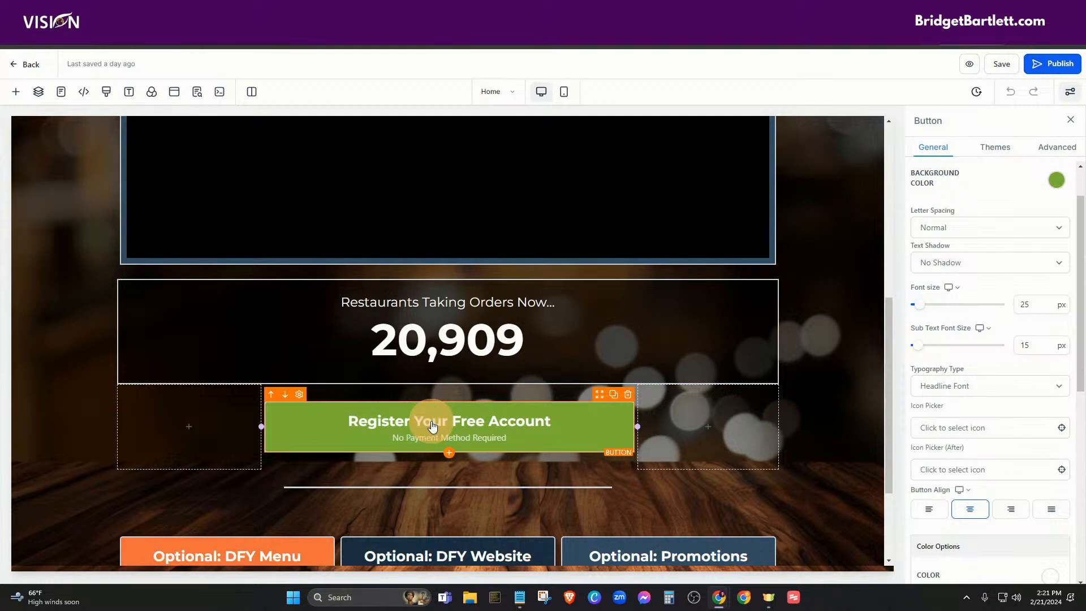
scroll(998, 400, "down", 7)
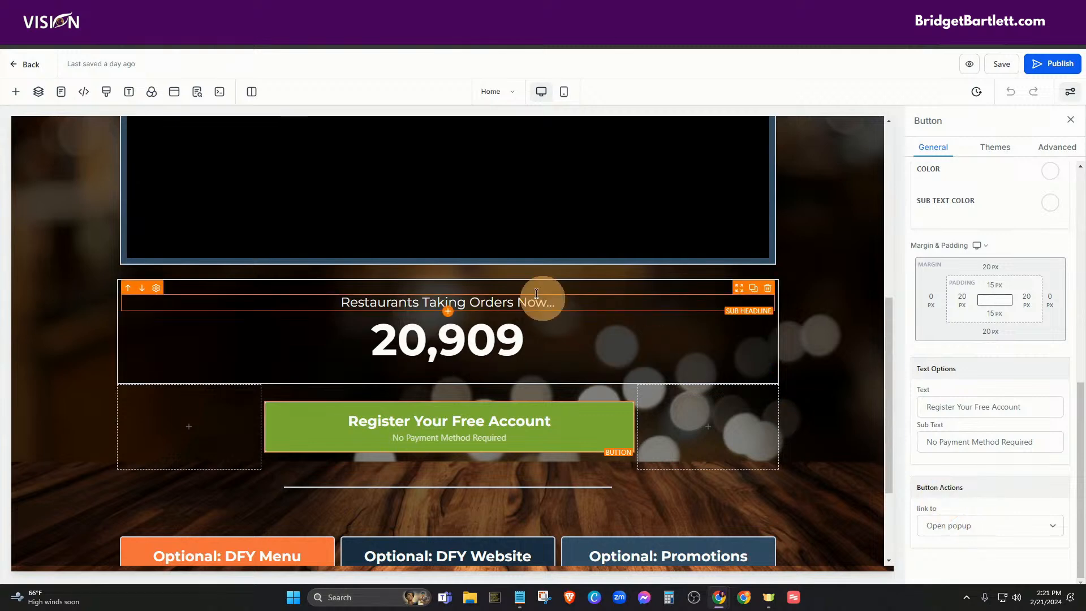
Step: Check the redirect URL of the Home page popup's Register Free form, and open the Custom Values list in the account settings
left_click(173, 96)
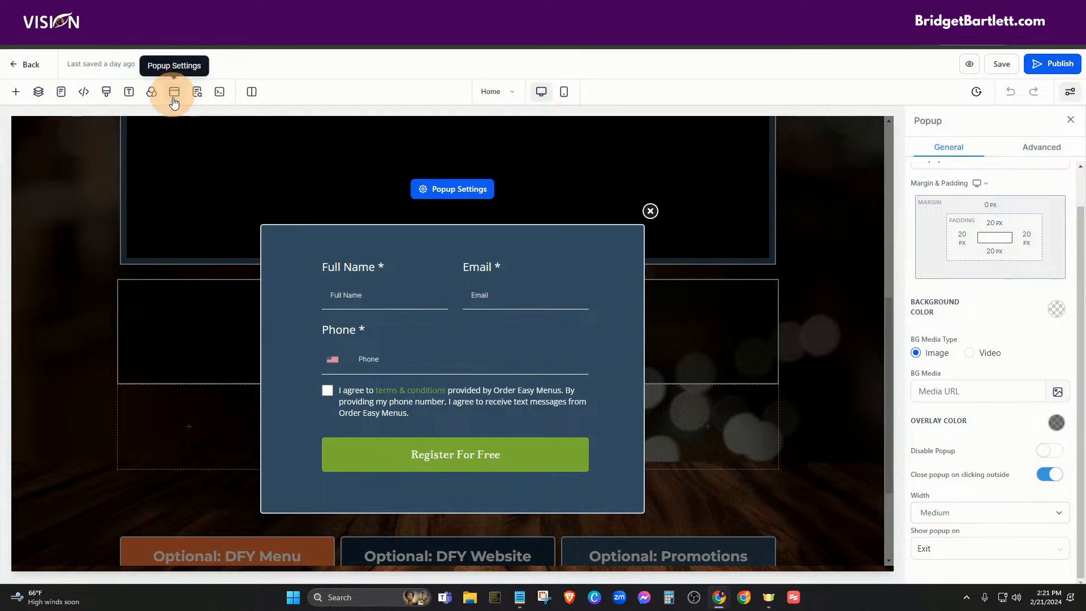
left_click(466, 347)
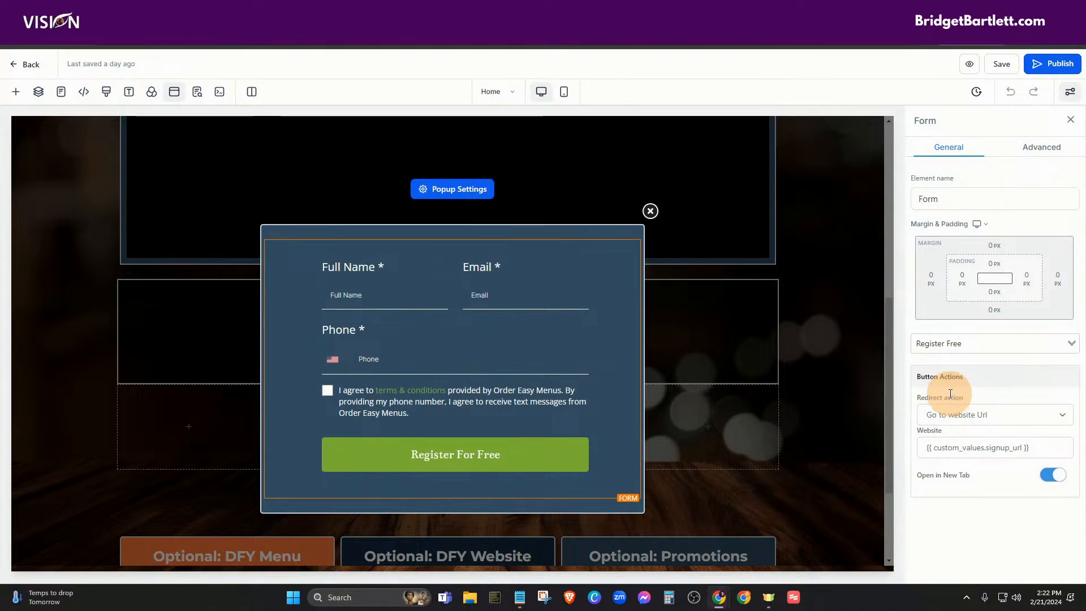
left_click_drag(1030, 448, 924, 447)
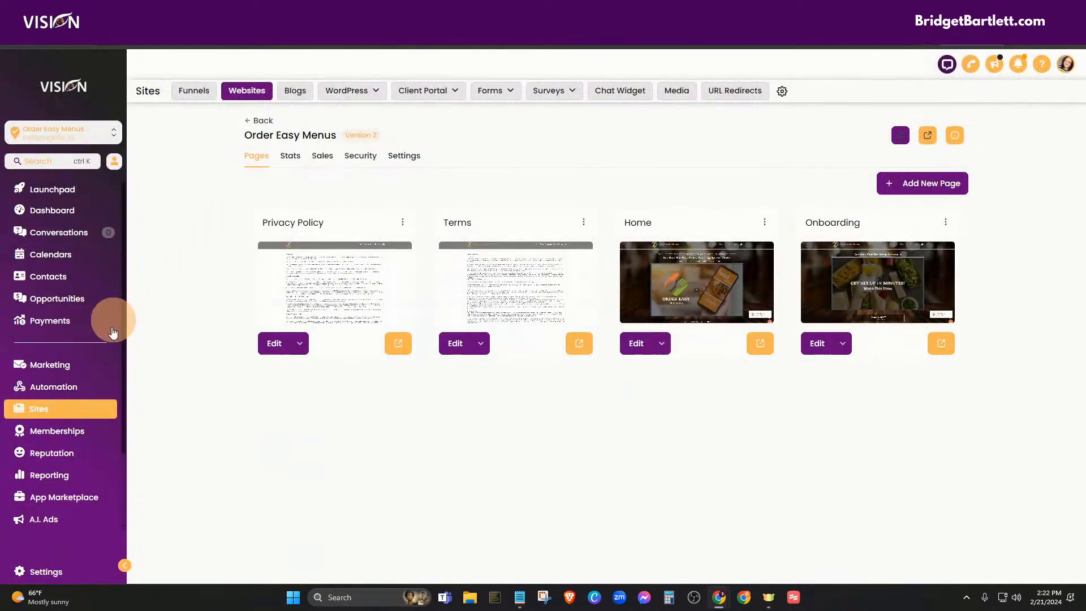
left_click(26, 570)
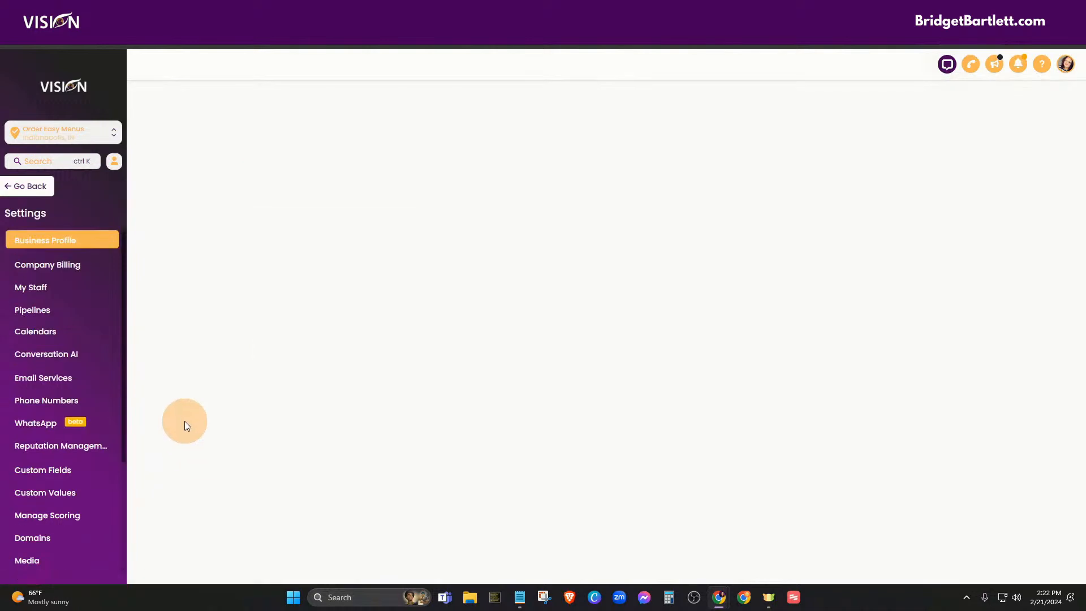
left_click(63, 491)
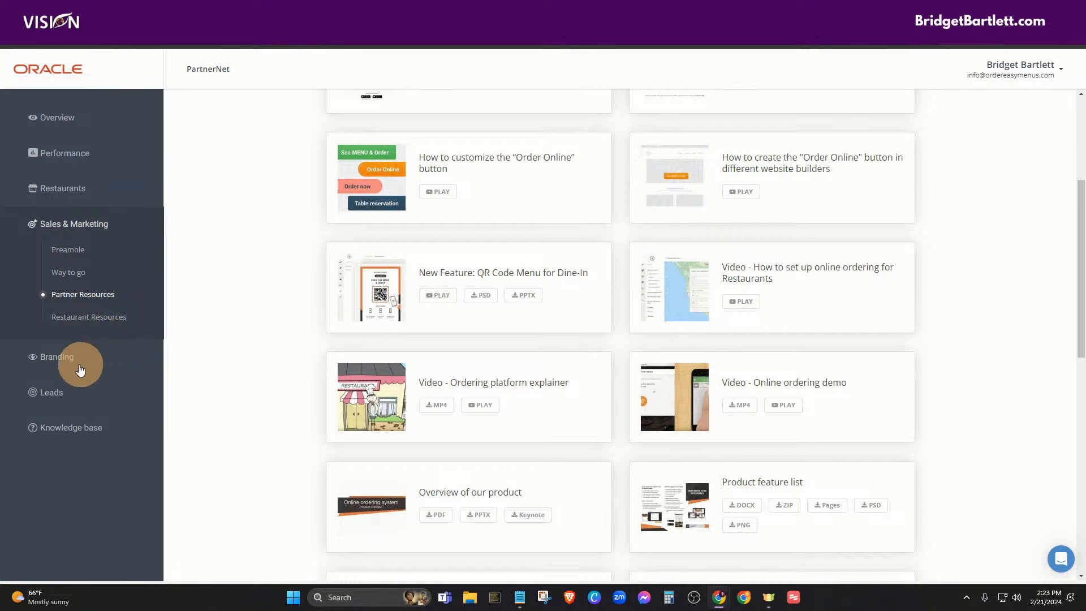
Step: Switch to PartnerNet, open the custom domain's Configuration page under Branding, and copy the domain name ordereasyhub.com
left_click(74, 360)
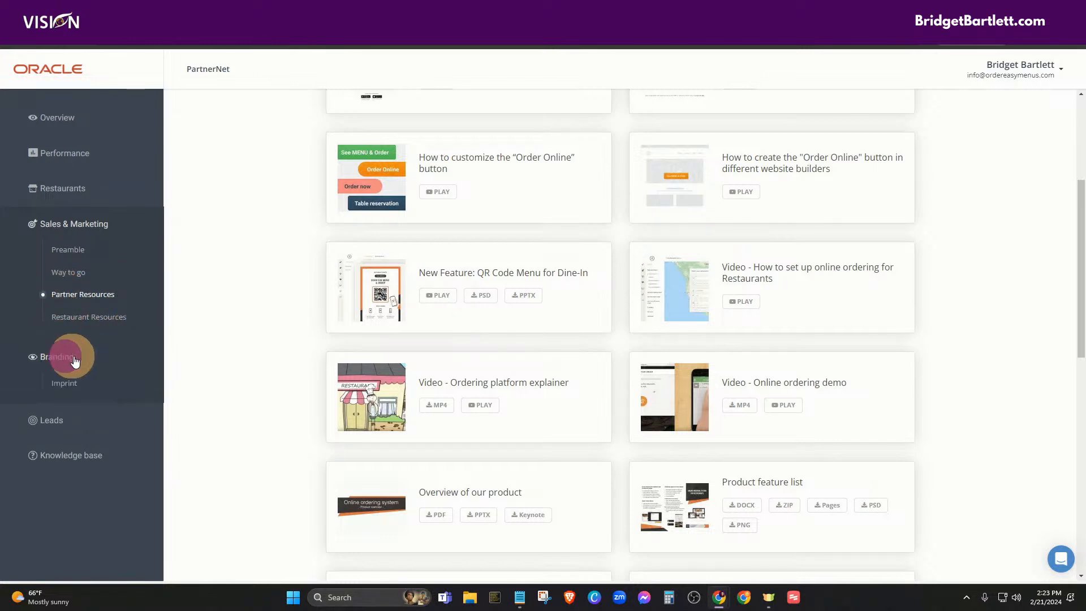
left_click(78, 449)
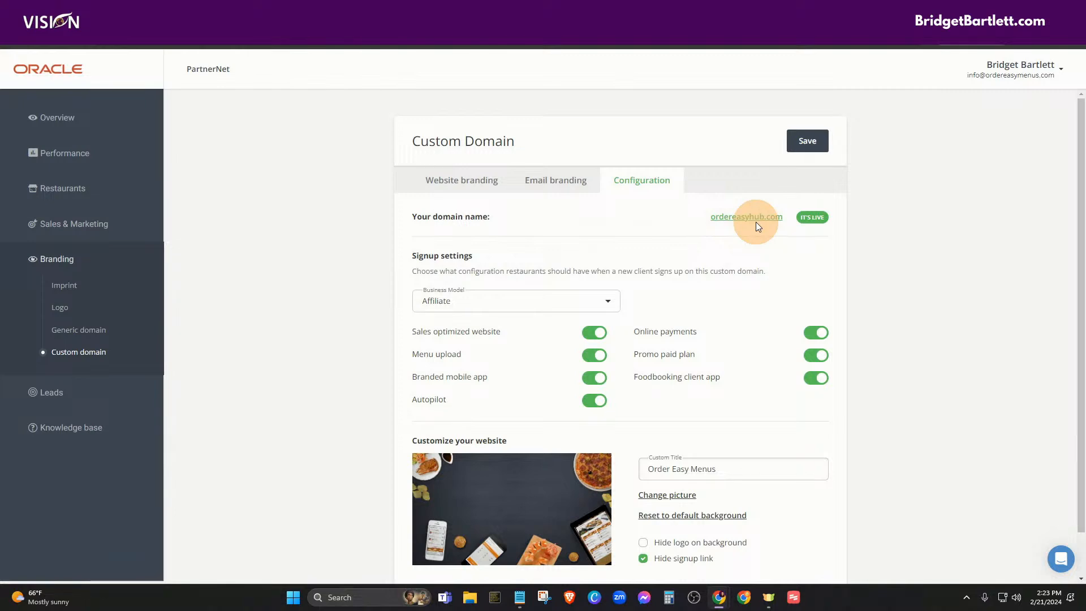
left_click(786, 218)
left_click_drag(786, 218, 706, 216)
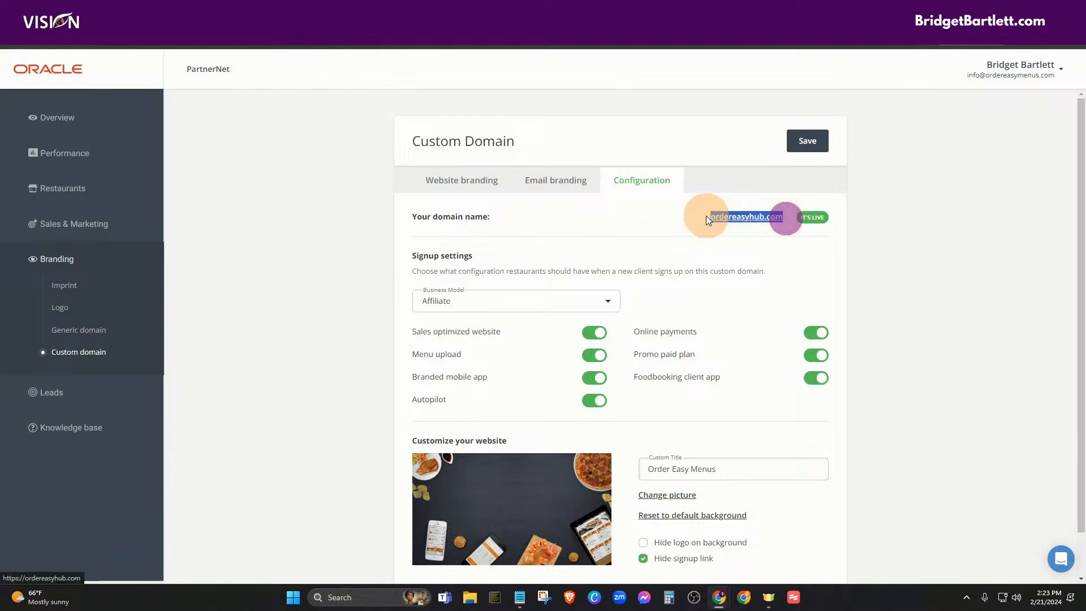
right_click(720, 216)
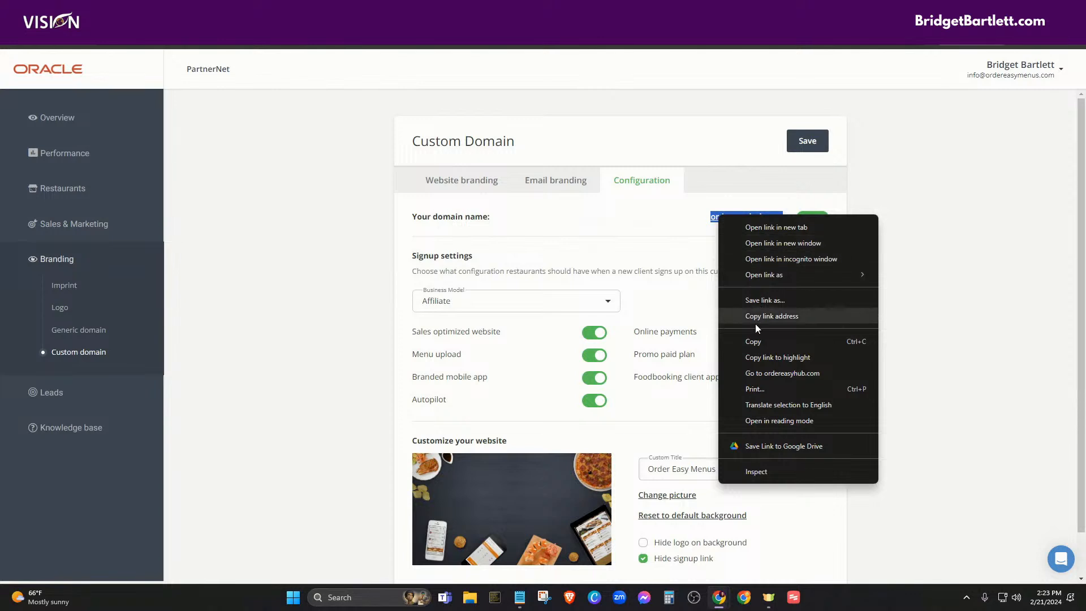
left_click(756, 341)
Step: Open the copied domain ordereasyhub.com in a new Incognito window
left_click(1071, 34)
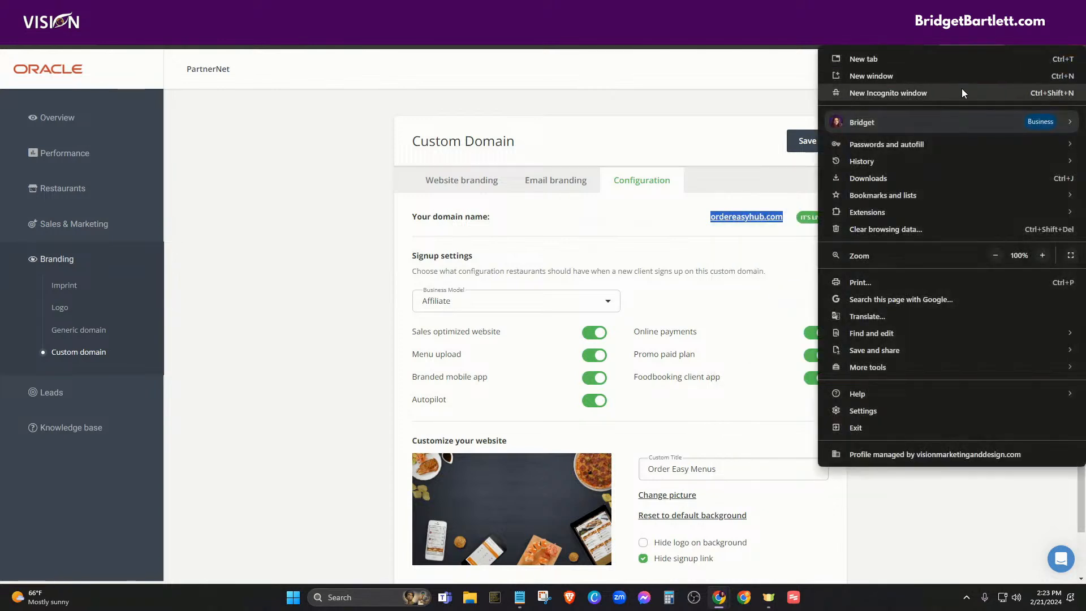
left_click(920, 93)
left_click(827, 36)
key("ctrl+v")
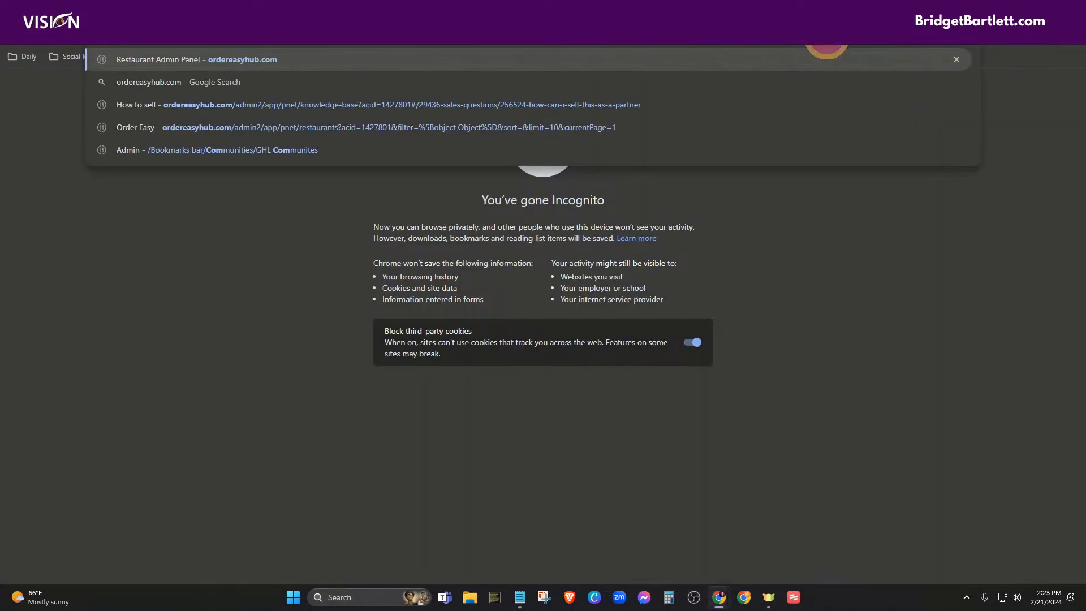
key("Return")
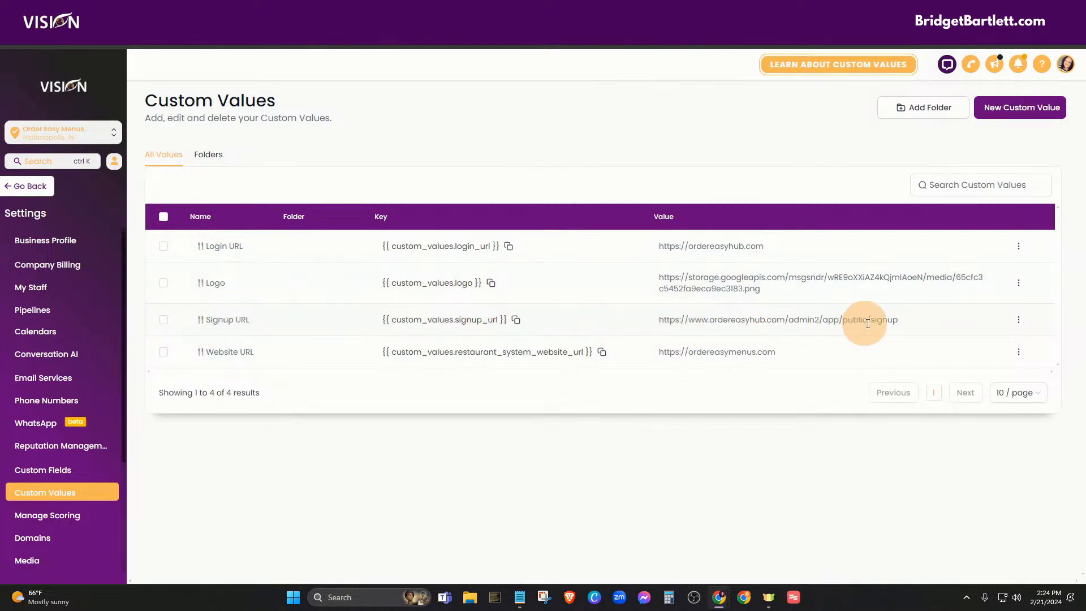
Step: Return to Vision's Custom Values and compare the Signup URL value with the Login URL value
left_click_drag(906, 317, 661, 323)
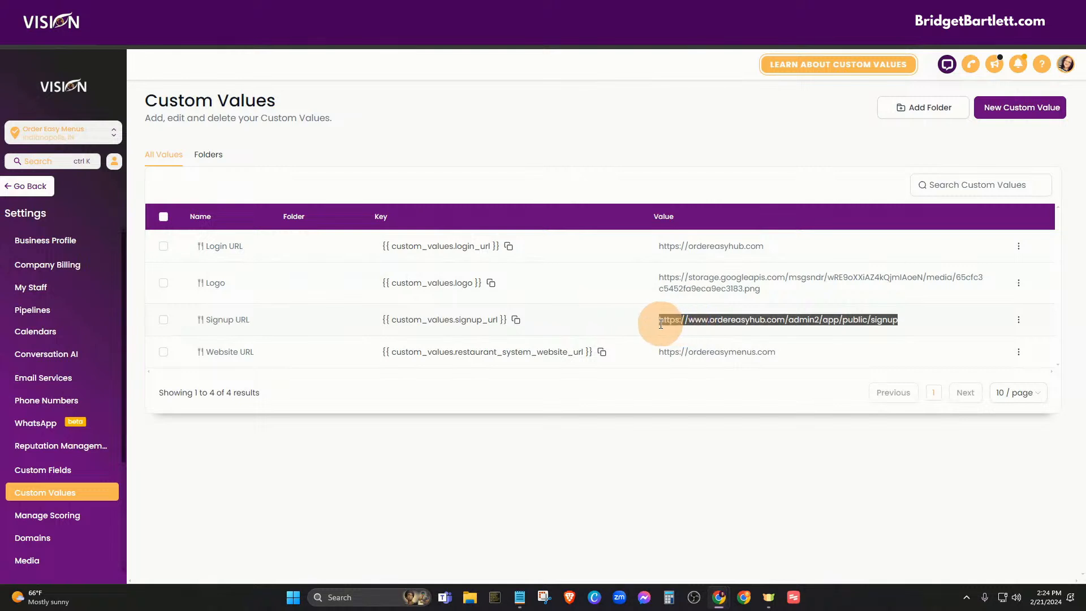
left_click_drag(659, 249, 773, 246)
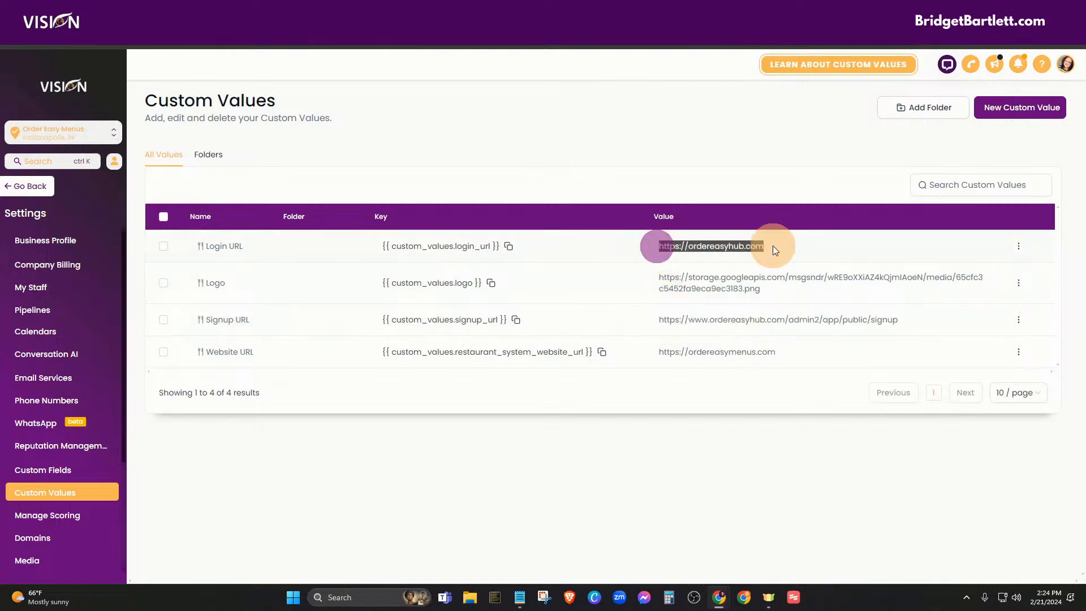
left_click(656, 321)
left_click_drag(656, 322, 888, 320)
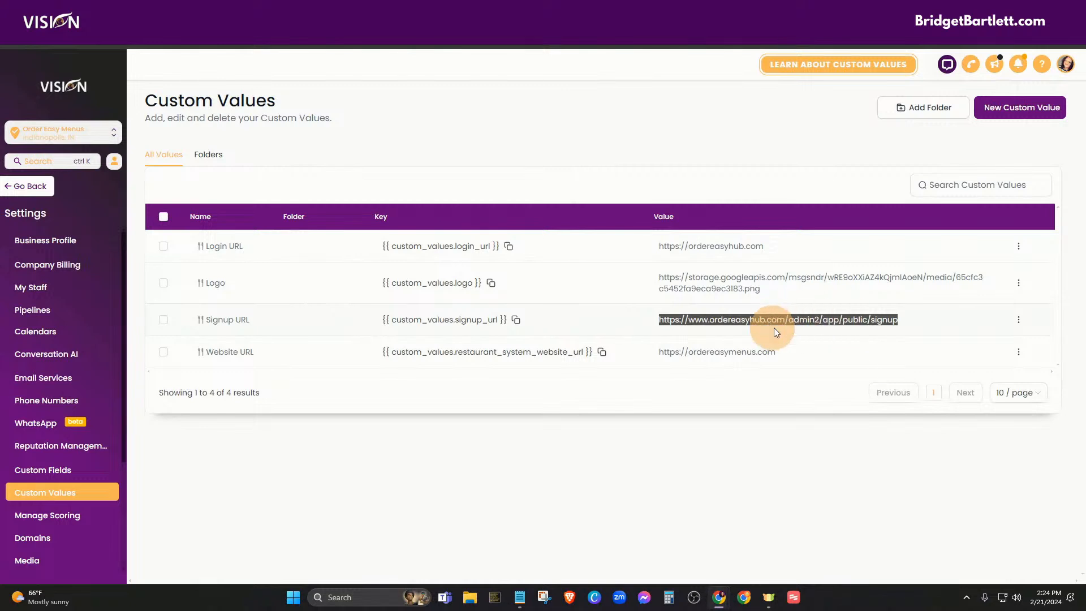
left_click_drag(763, 247, 659, 247)
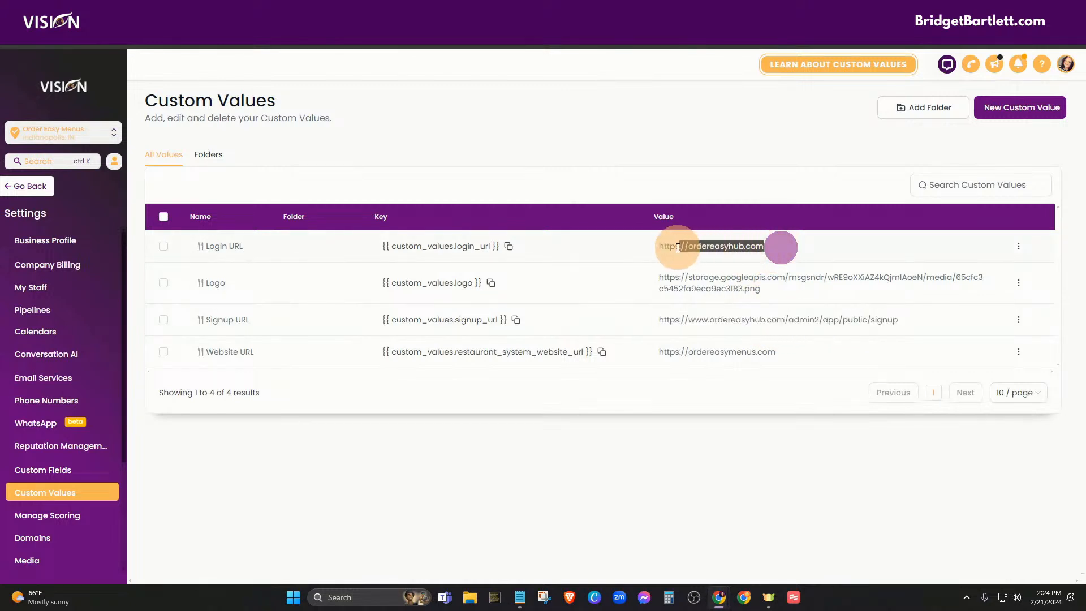
right_click(670, 248)
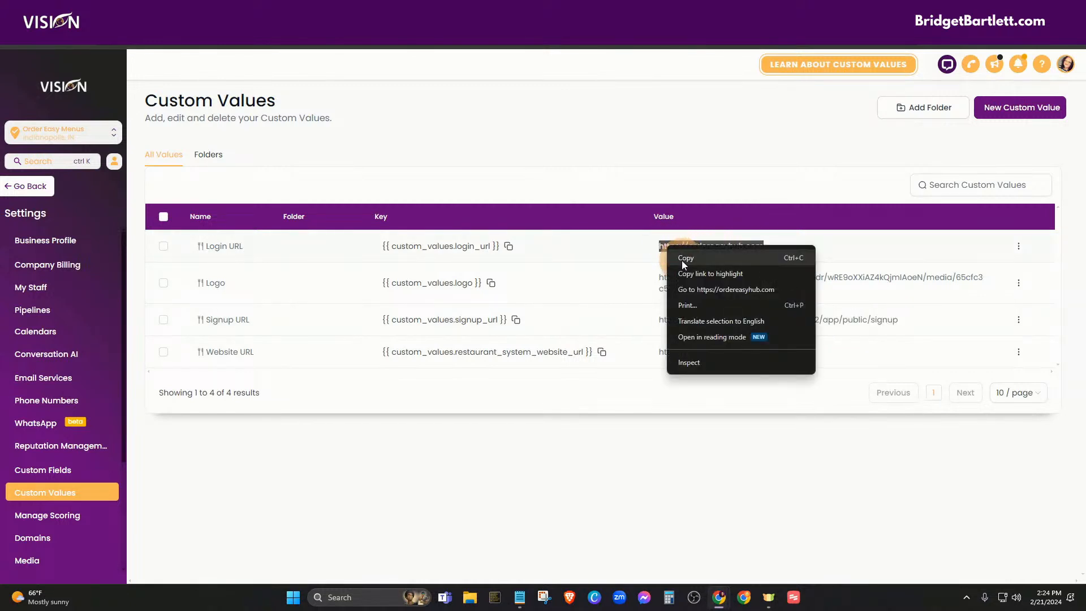
left_click(681, 259)
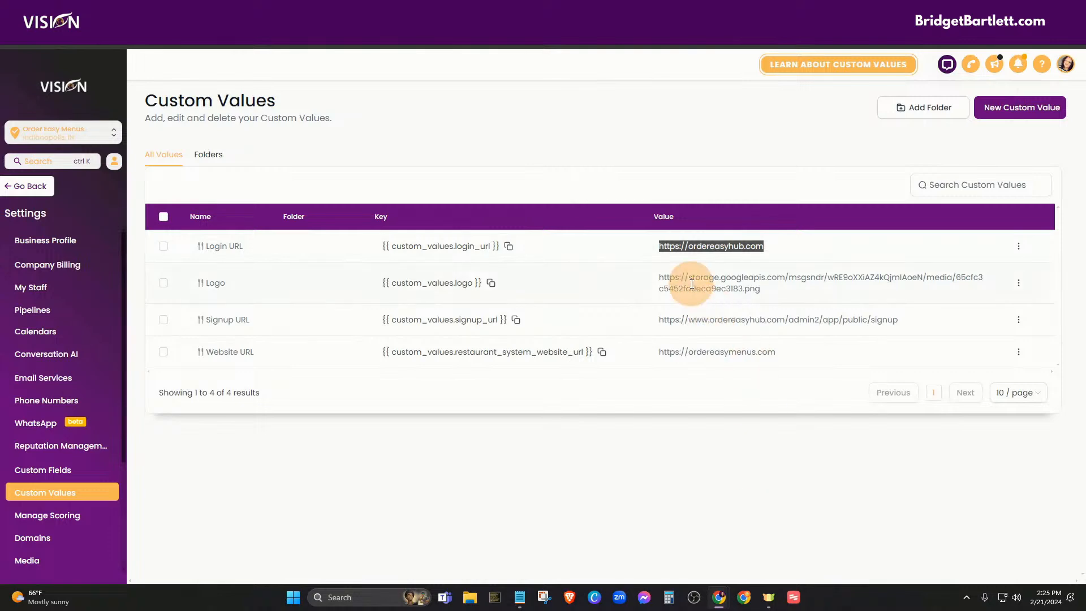
left_click(1075, 49)
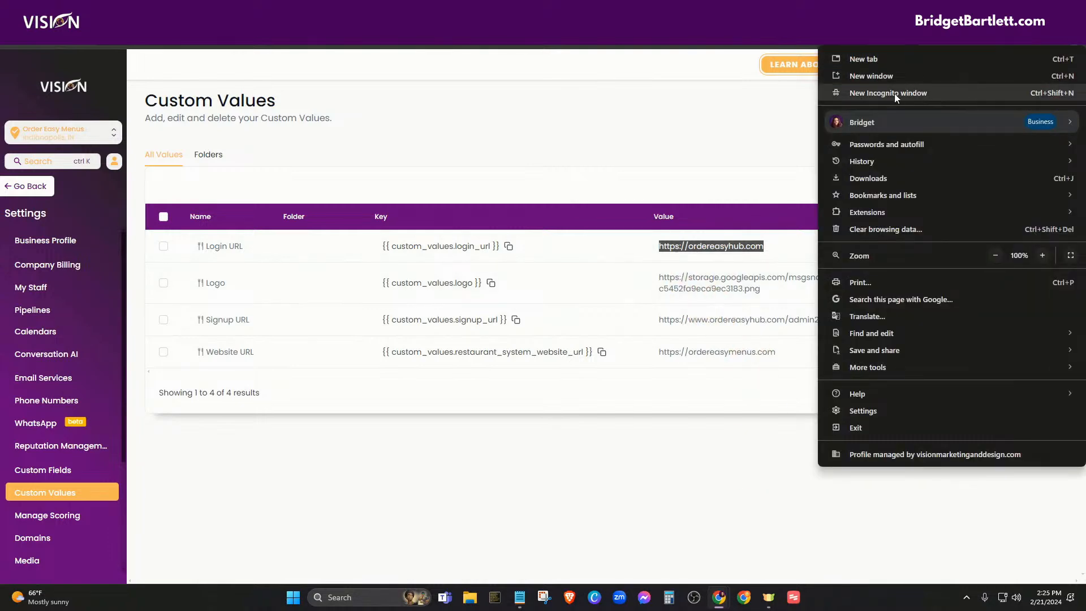
left_click(894, 93)
key("ctrl+v")
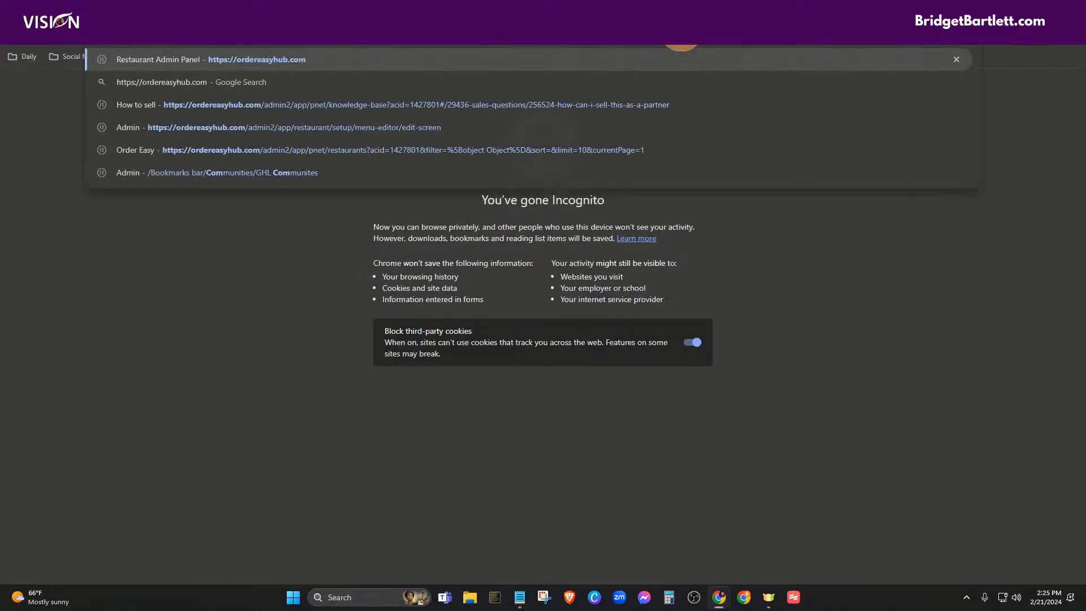
key("Return")
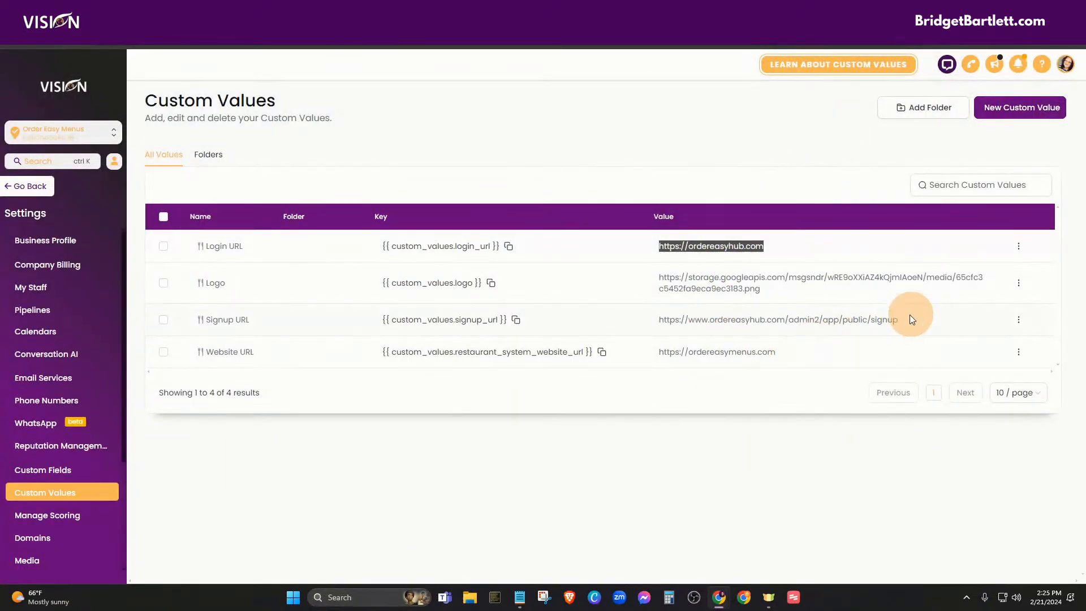
left_click_drag(910, 320, 658, 321)
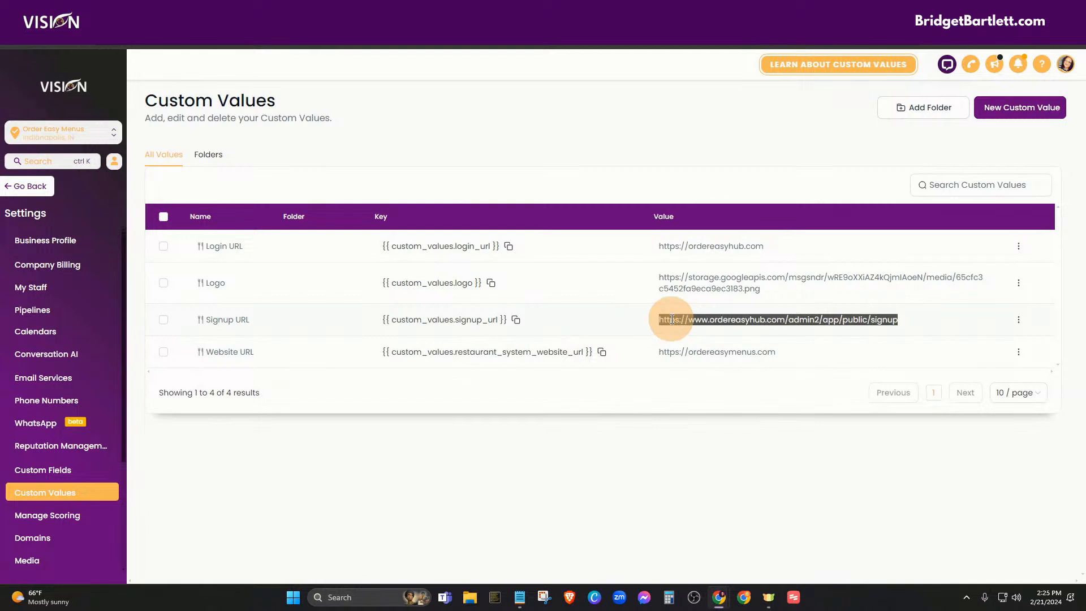
right_click(673, 319)
left_click(690, 331)
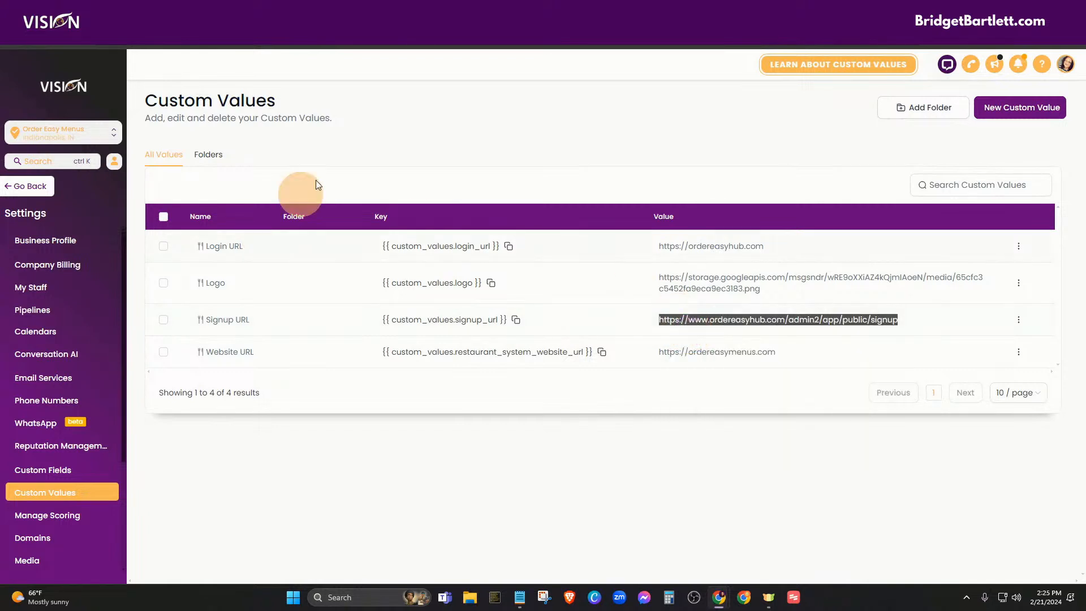
Step: Switch to PartnerNet, turn off Hide signup link in the custom domain's configuration, and save it
left_click(362, 9)
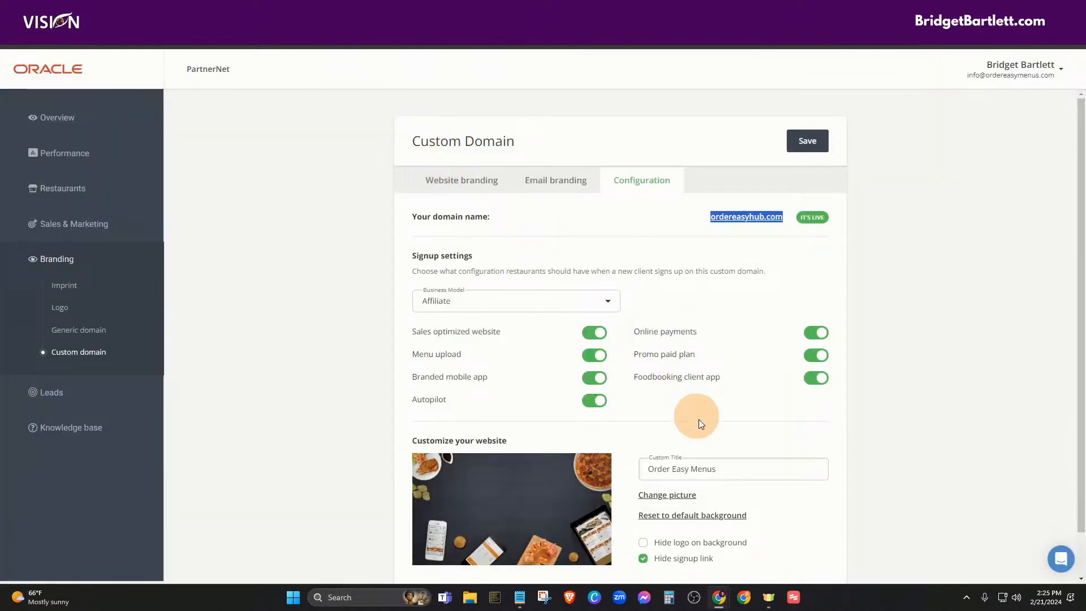
scroll(698, 420, "down", 1)
left_click(643, 510)
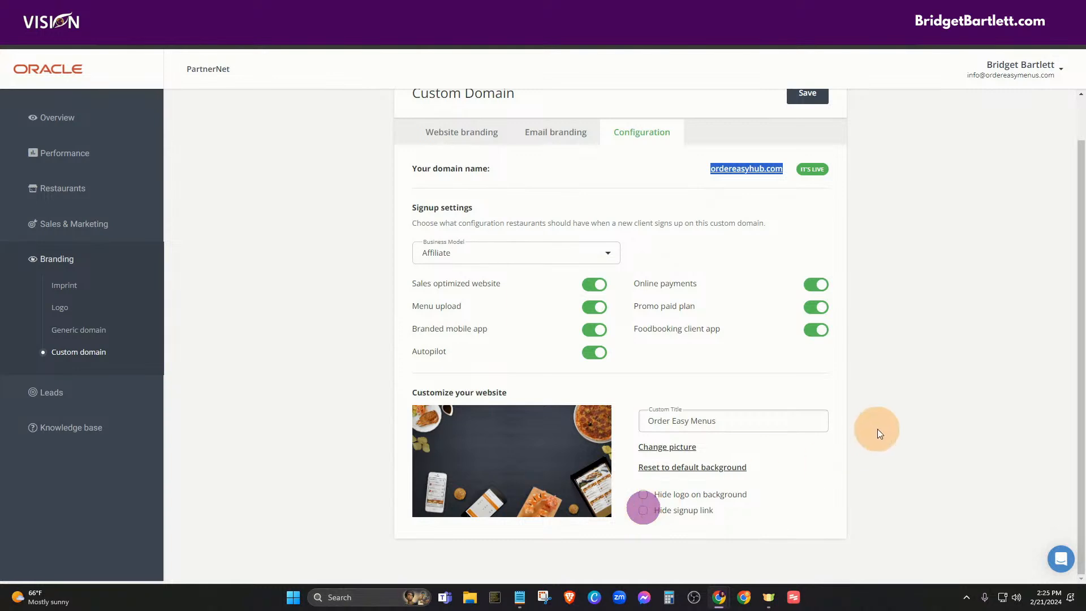
scroll(928, 297, "up", 1)
left_click(814, 144)
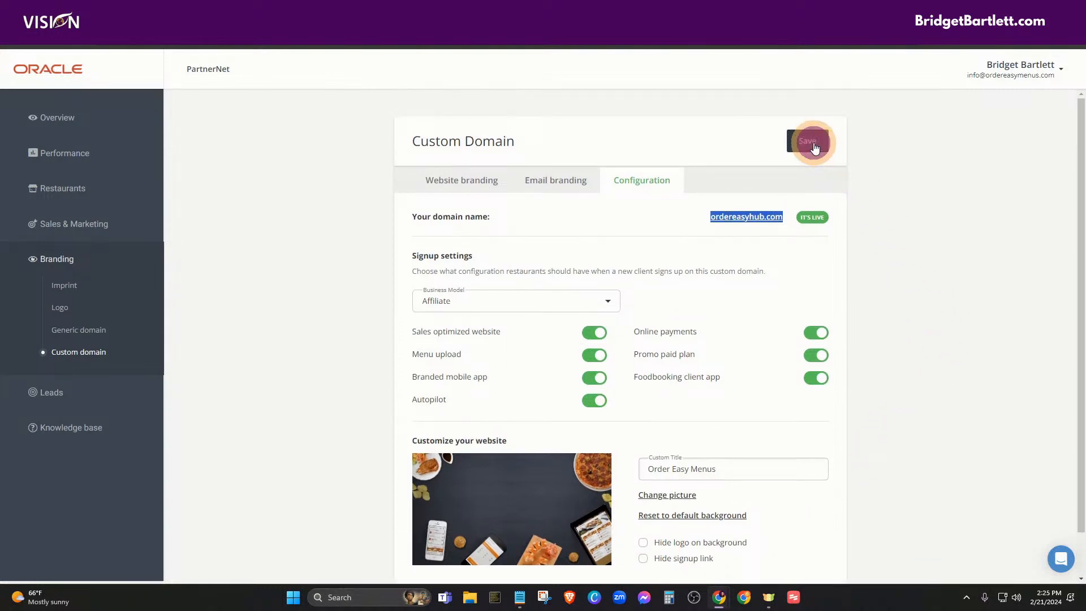
Step: Copy the custom domain ordereasyhub.com and load its login page in a new Incognito window
right_click(727, 221)
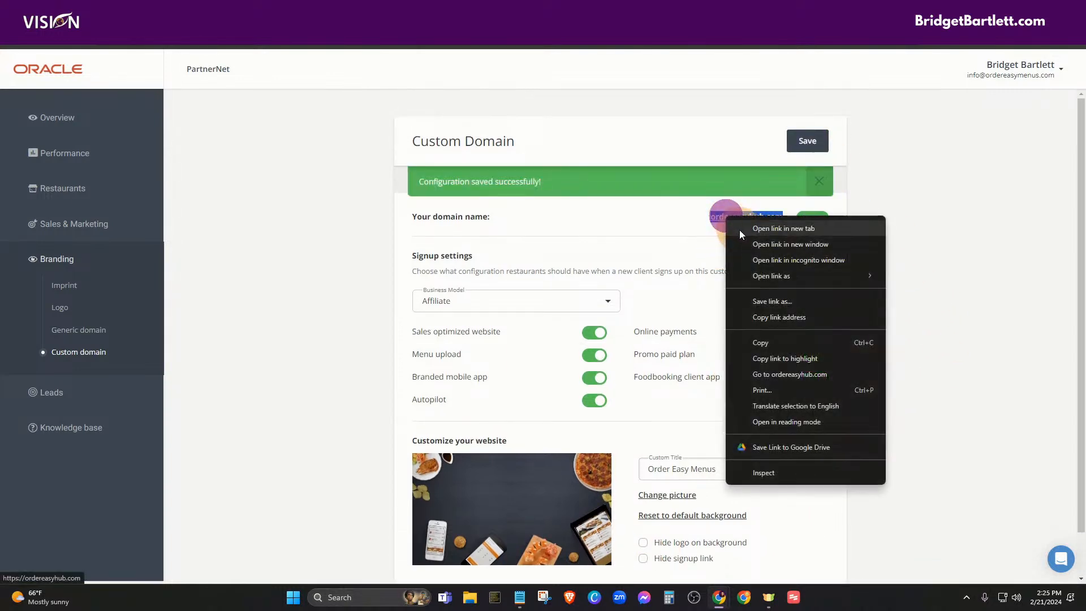
left_click(762, 341)
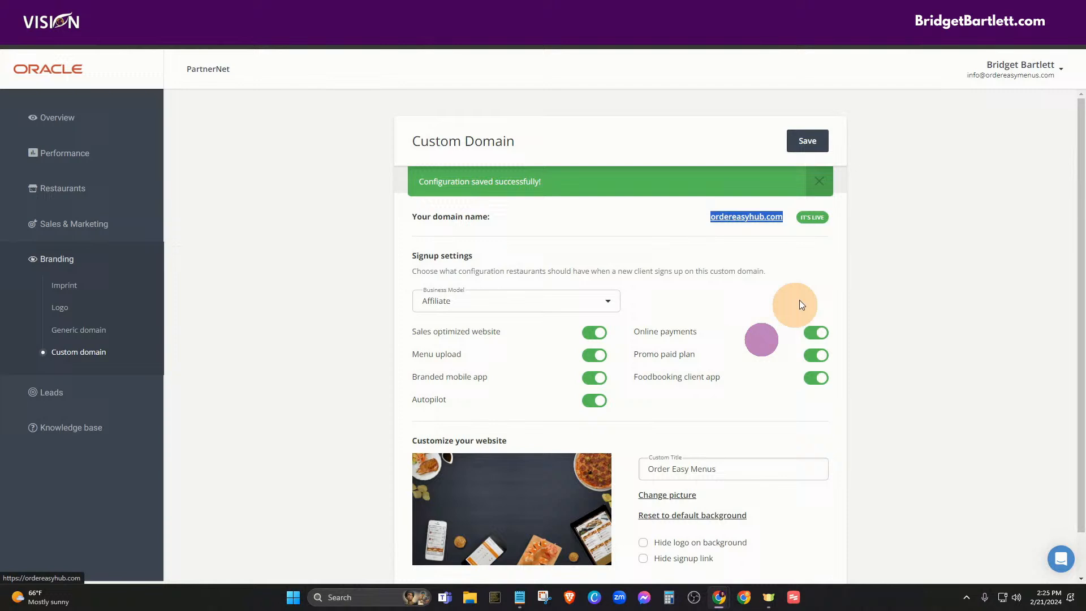
left_click(1071, 33)
left_click(905, 91)
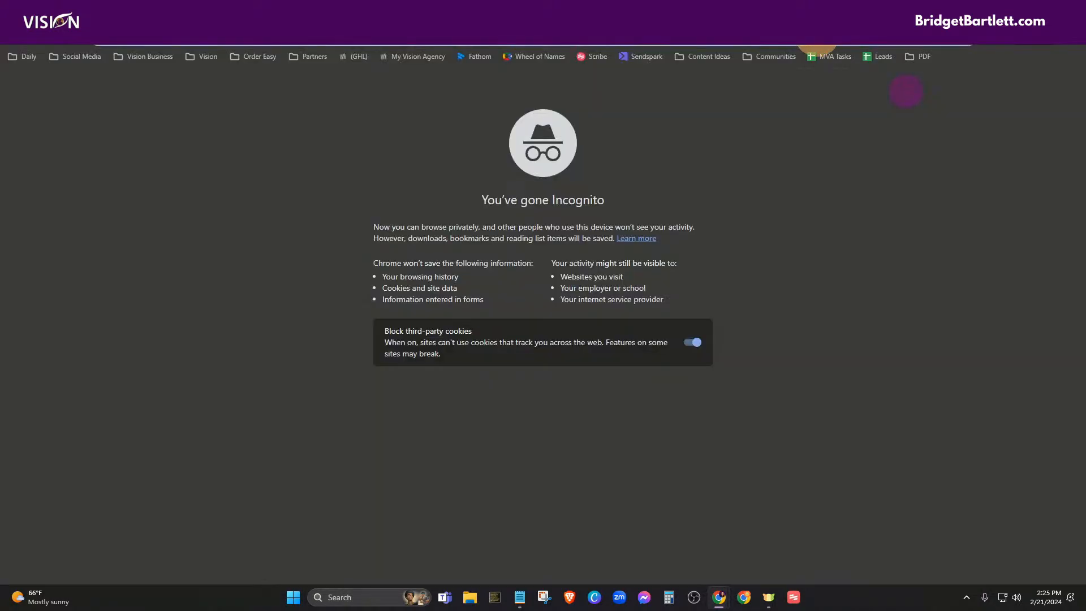
key("ctrl+v")
key("Return")
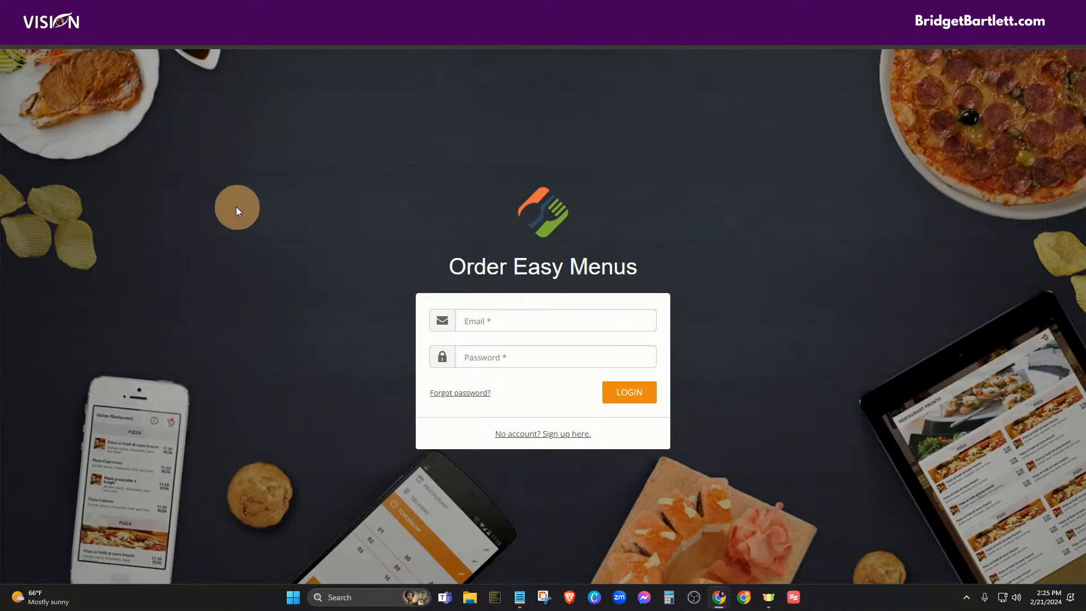
Step: Open the restaurant sign-up form from the Order Easy Menus login page and copy the page's web address
left_click(518, 436)
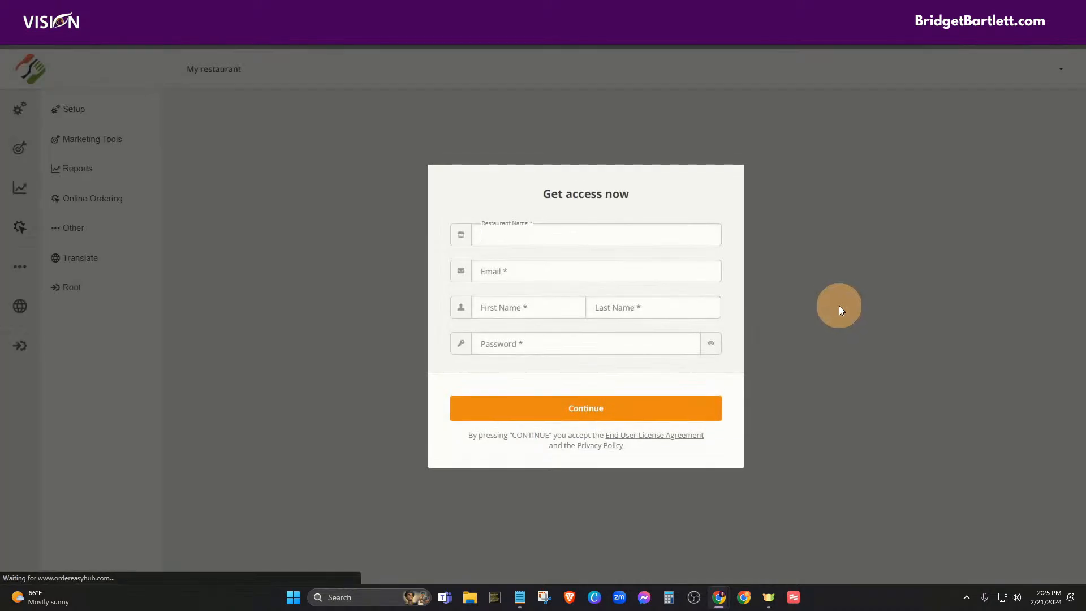
left_click_drag(520, 34, 255, 34)
right_click(253, 34)
left_click(291, 111)
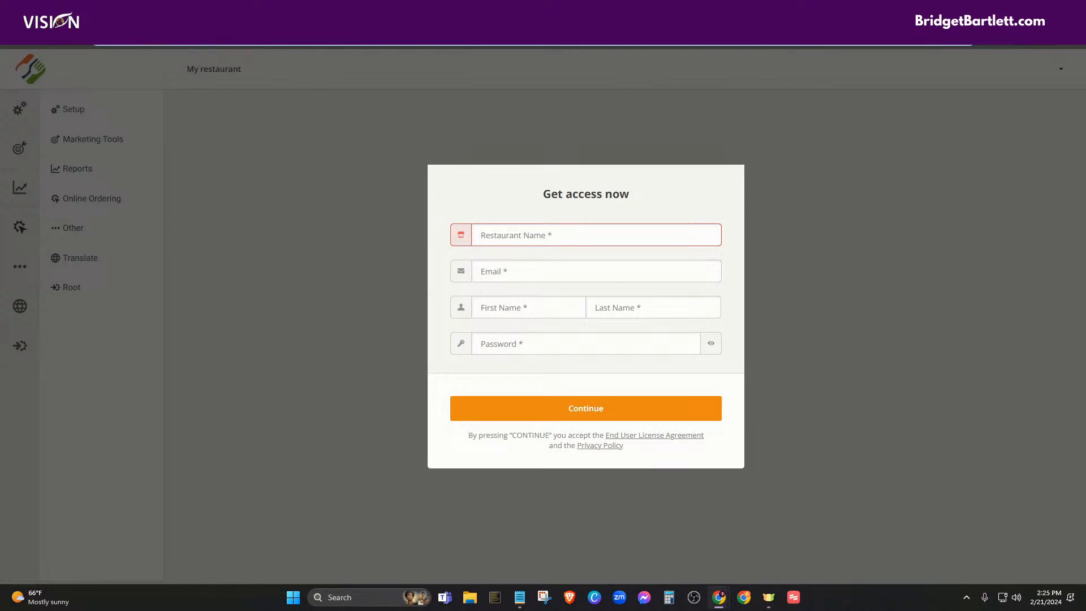
Step: Close the Incognito sign-up window, turn on Hide signup link in the custom domain's configuration, and save it
left_click_drag(145, 17, 174, 184)
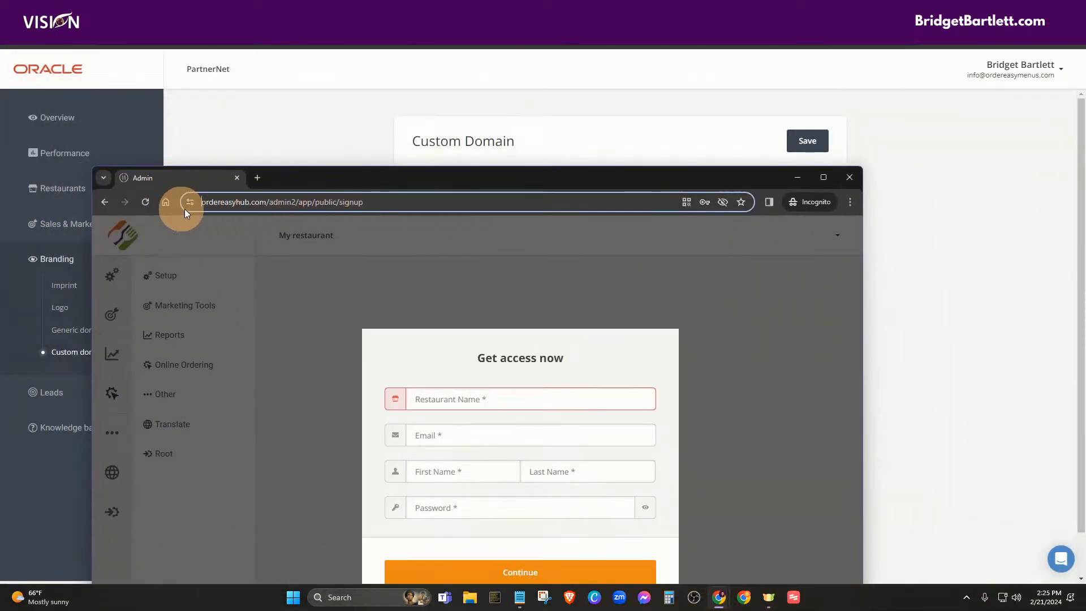
left_click(849, 178)
scroll(707, 434, "down", 1)
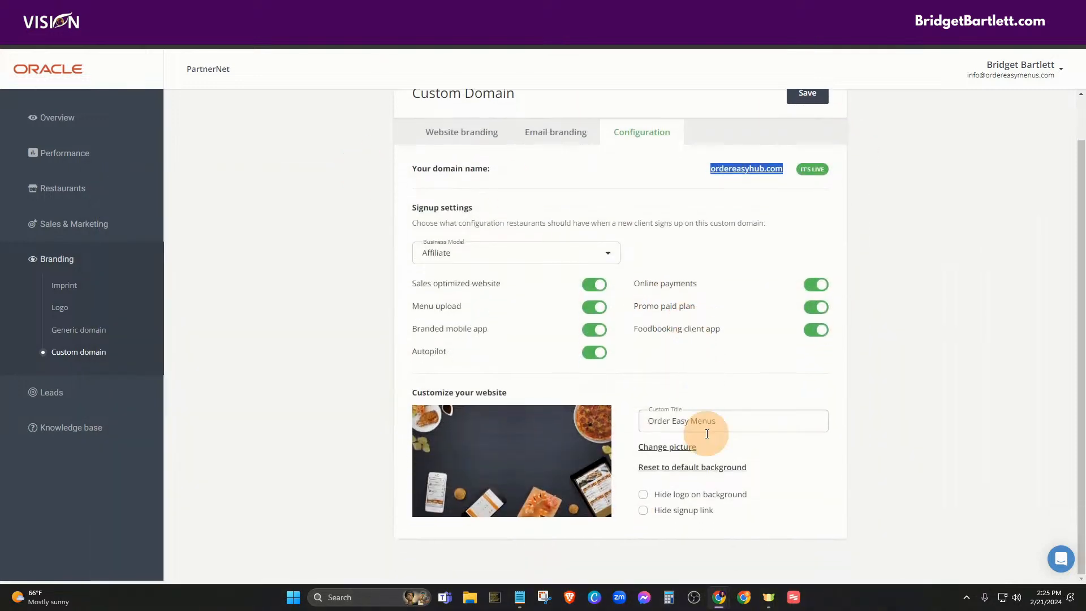
left_click(643, 511)
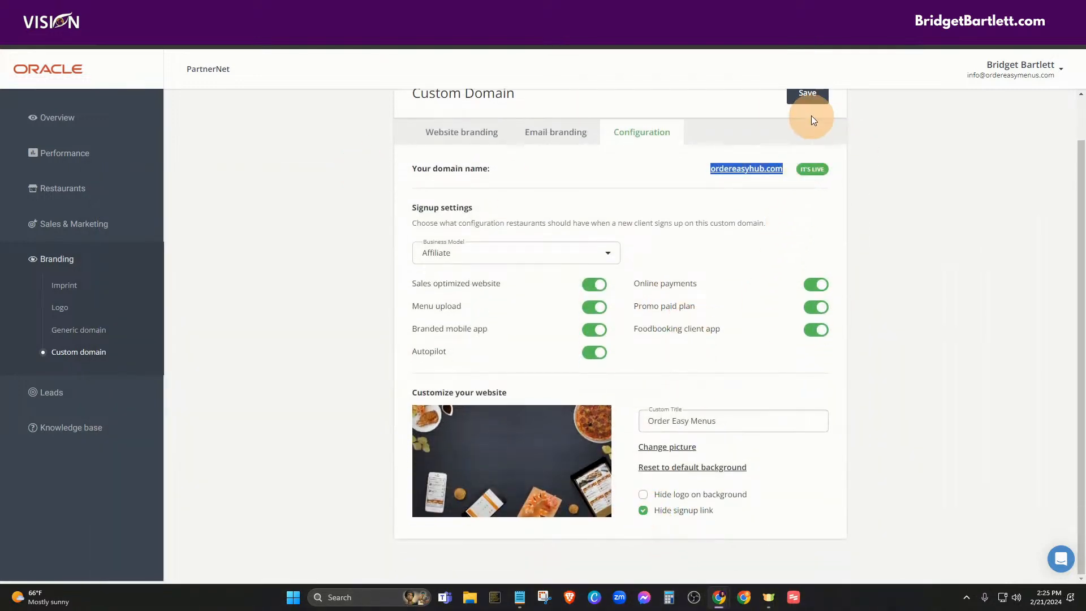
left_click(807, 94)
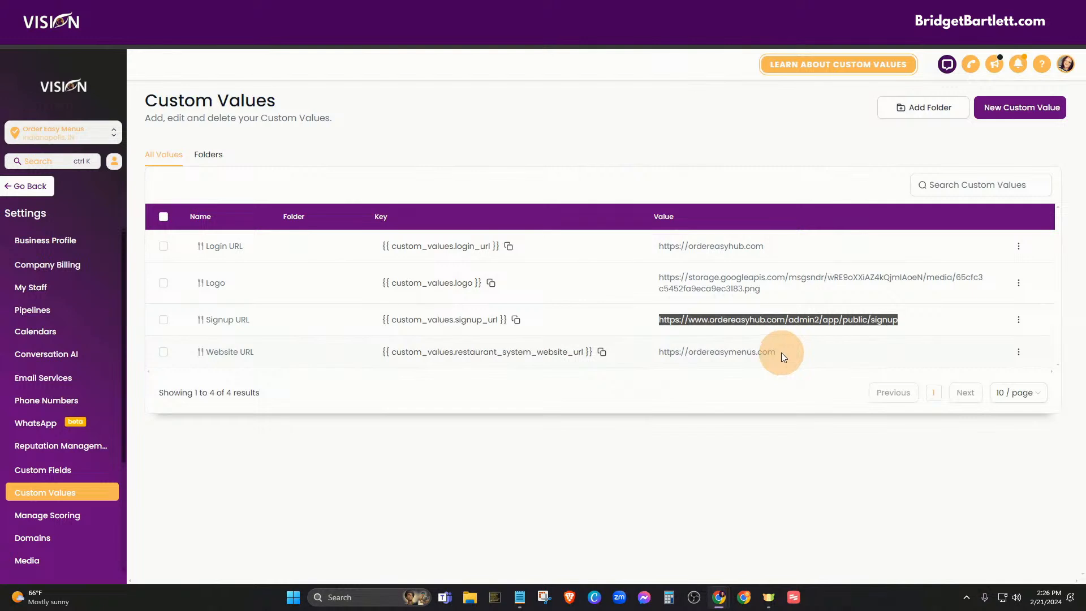
Step: Review the Website URL custom value and the {{ custom_values.signup_url }} redirect used by the Home page's Register Free popup form
left_click_drag(782, 352, 648, 369)
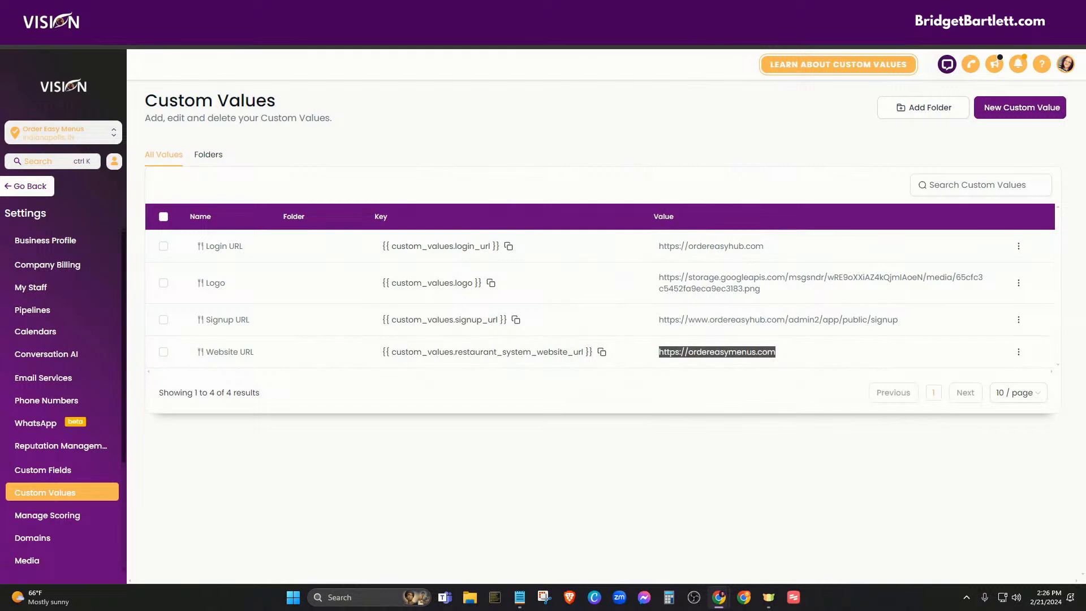
key("ctrl+Tab")
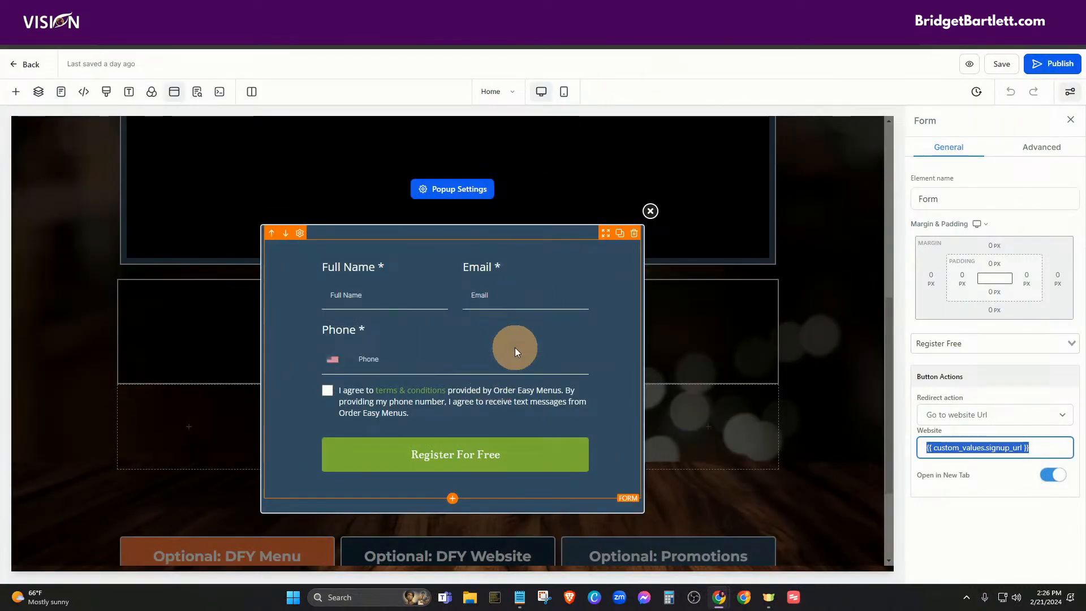
left_click(486, 332)
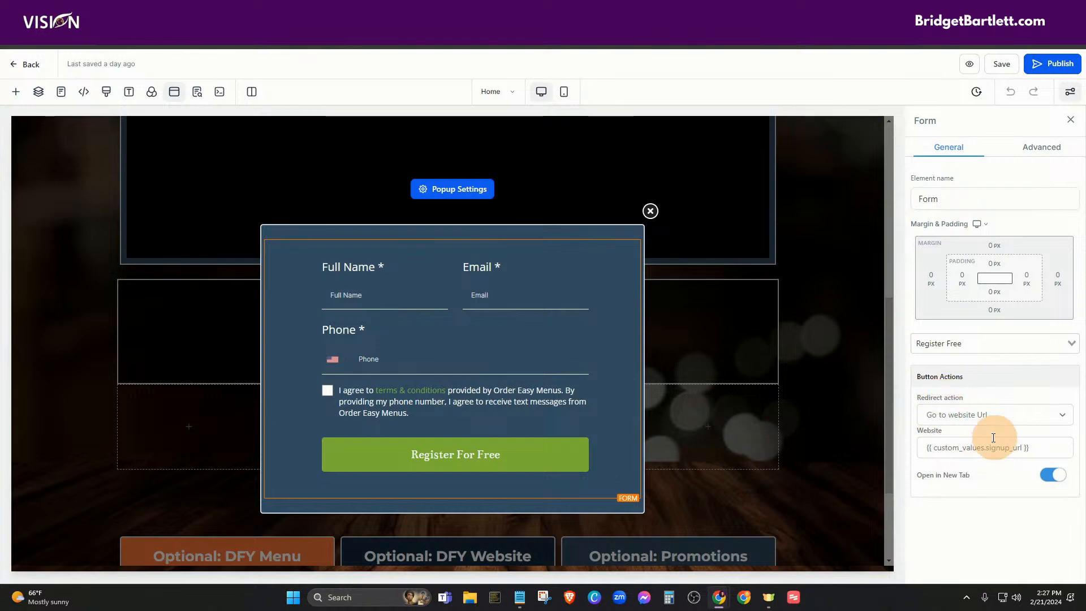
left_click_drag(1046, 447, 908, 450)
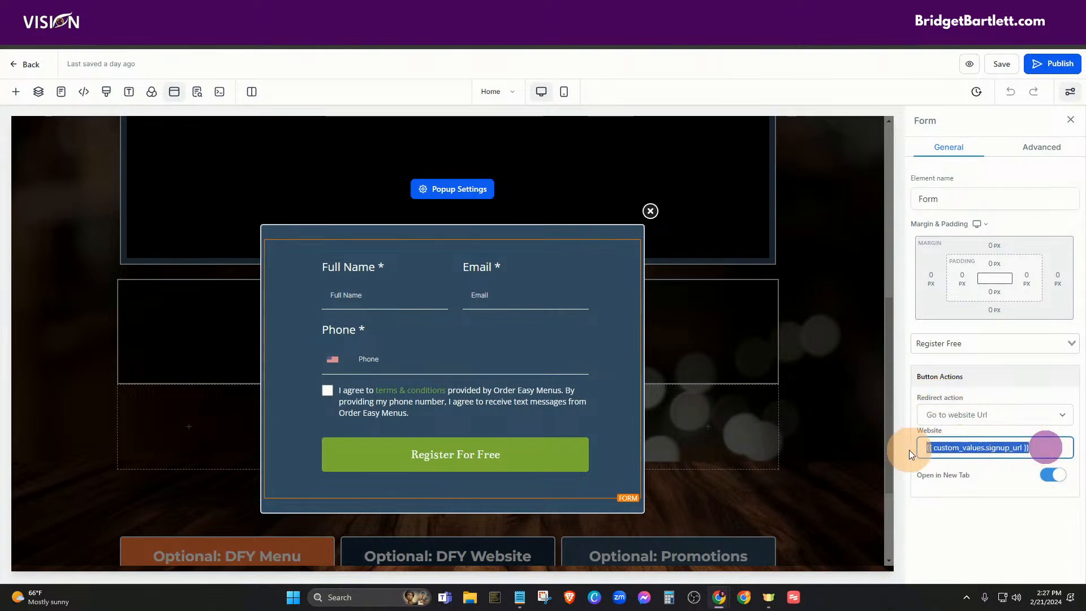
key("ctrl+Tab")
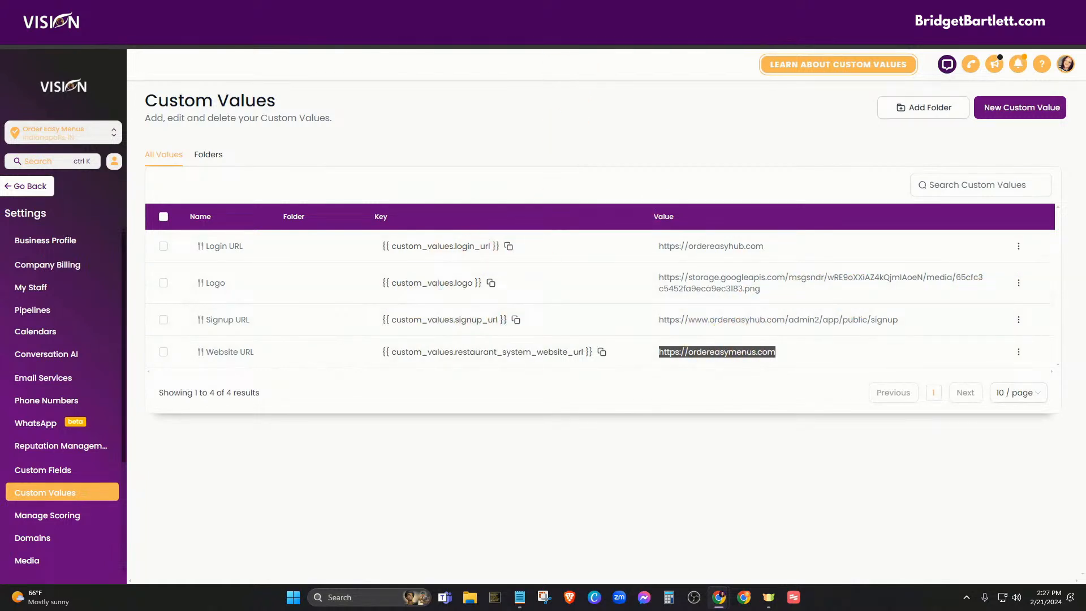
left_click(509, 11)
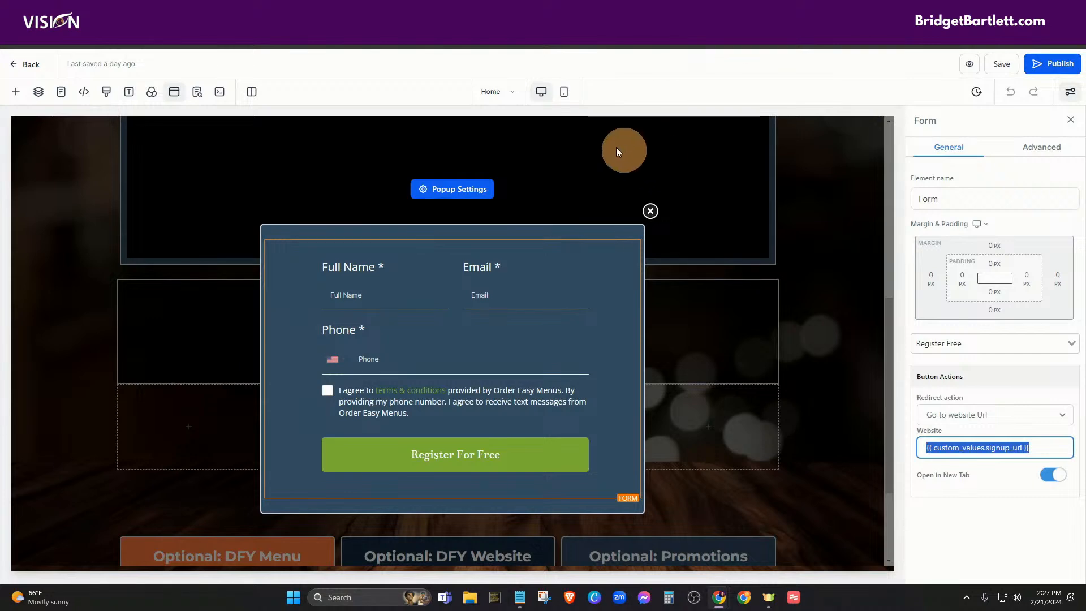
Step: Close the popup, inspect the website URL set for the navigation menu's Login item, and leave its configuration without changes
left_click(650, 213)
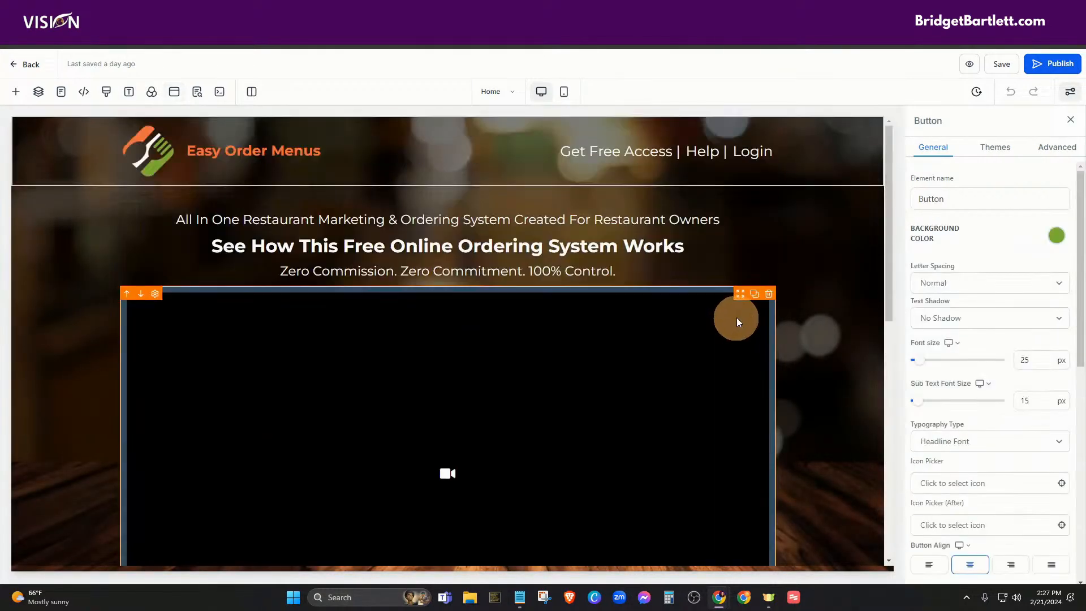
left_click(681, 154)
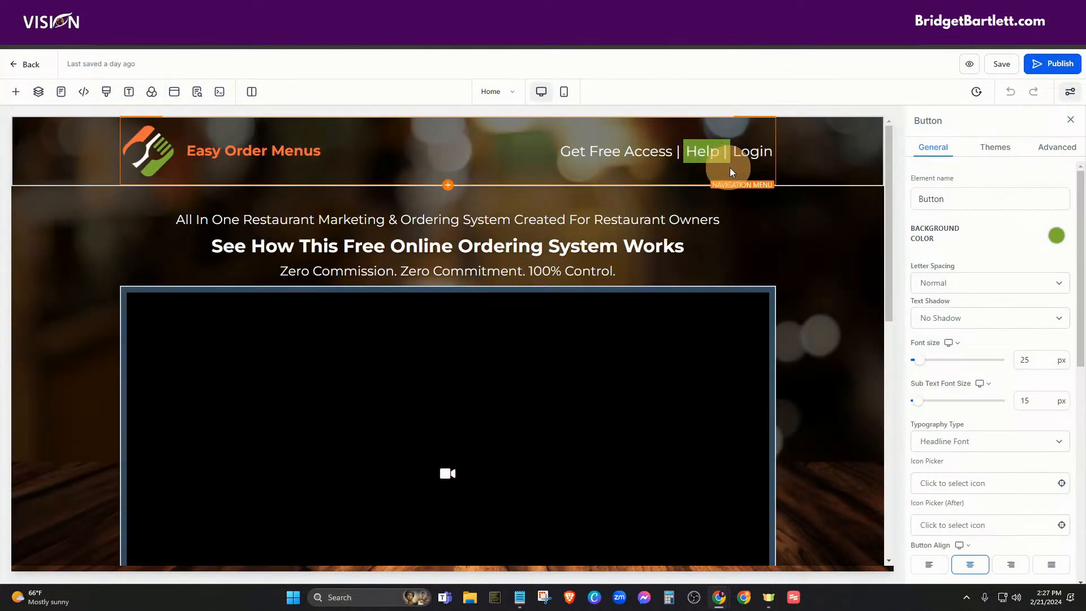
left_click(754, 154)
left_click(760, 158)
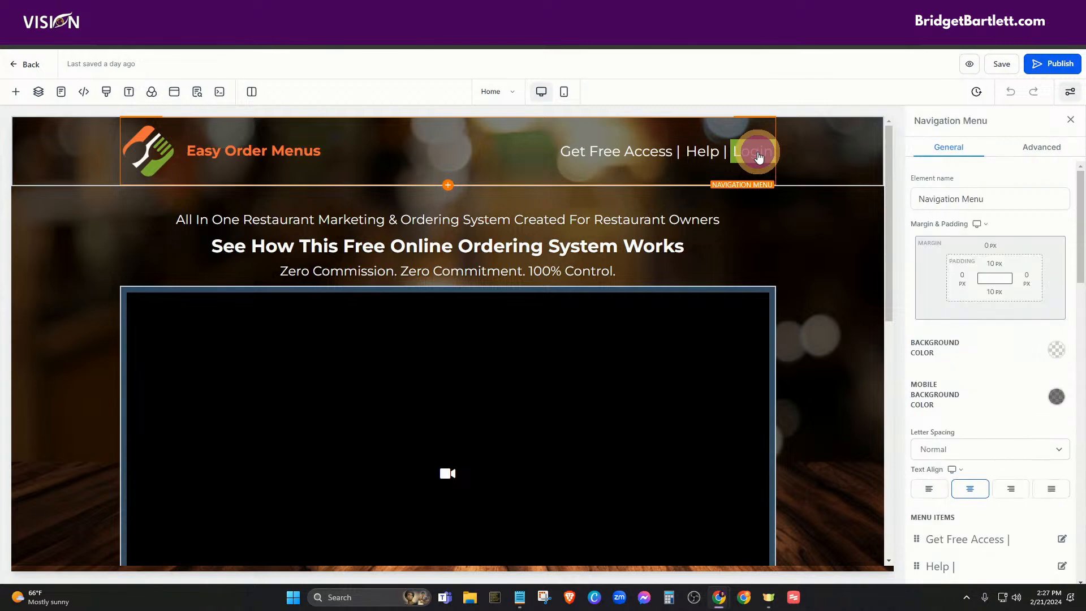
scroll(996, 334, "down", 5)
scroll(996, 331, "down", 5)
scroll(973, 328, "up", 9)
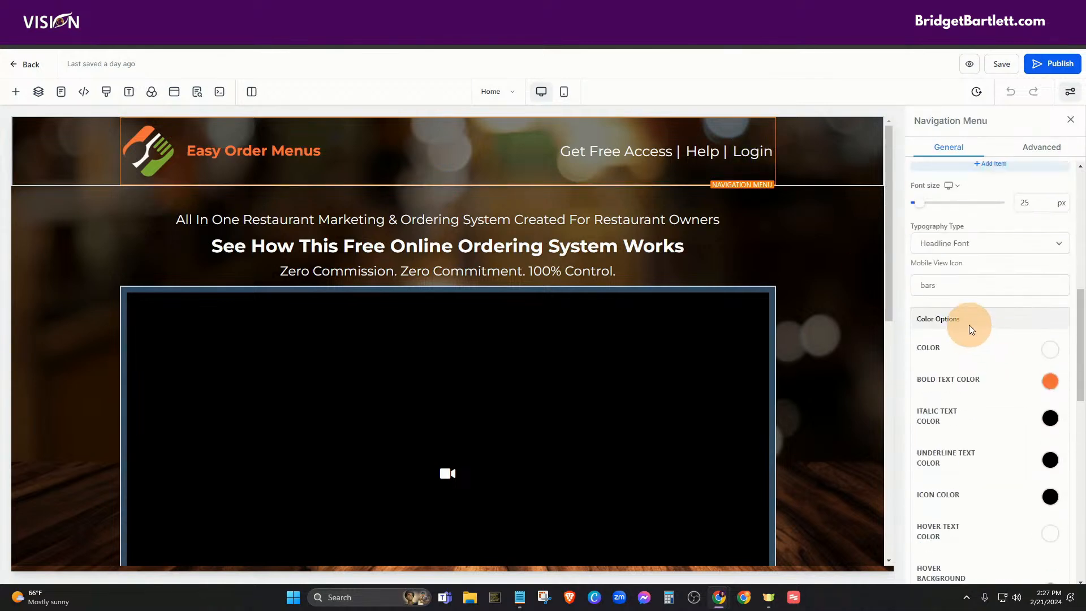
left_click(1063, 366)
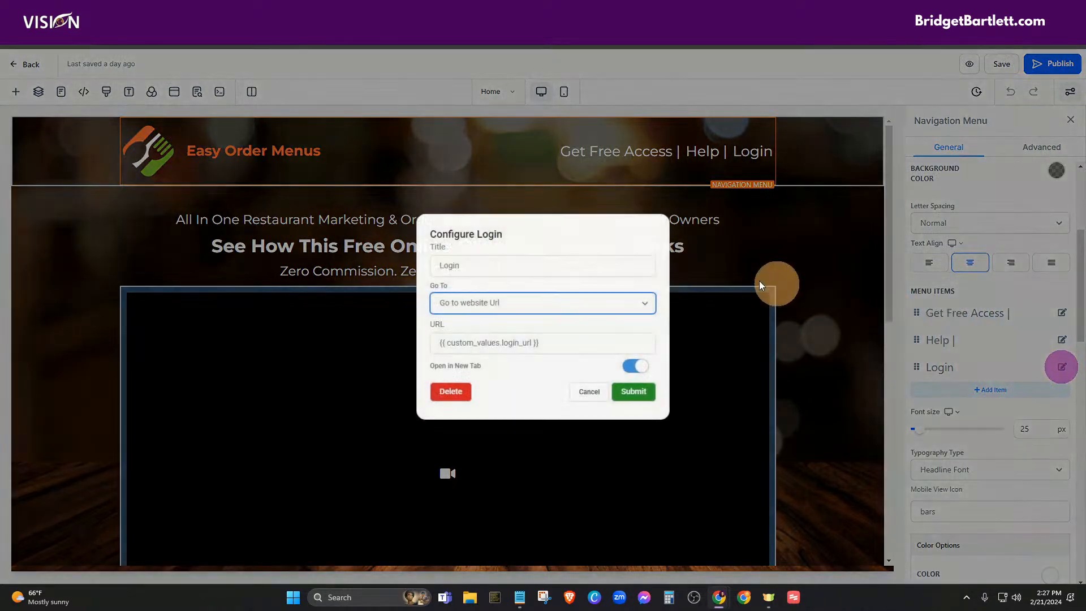
left_click(586, 393)
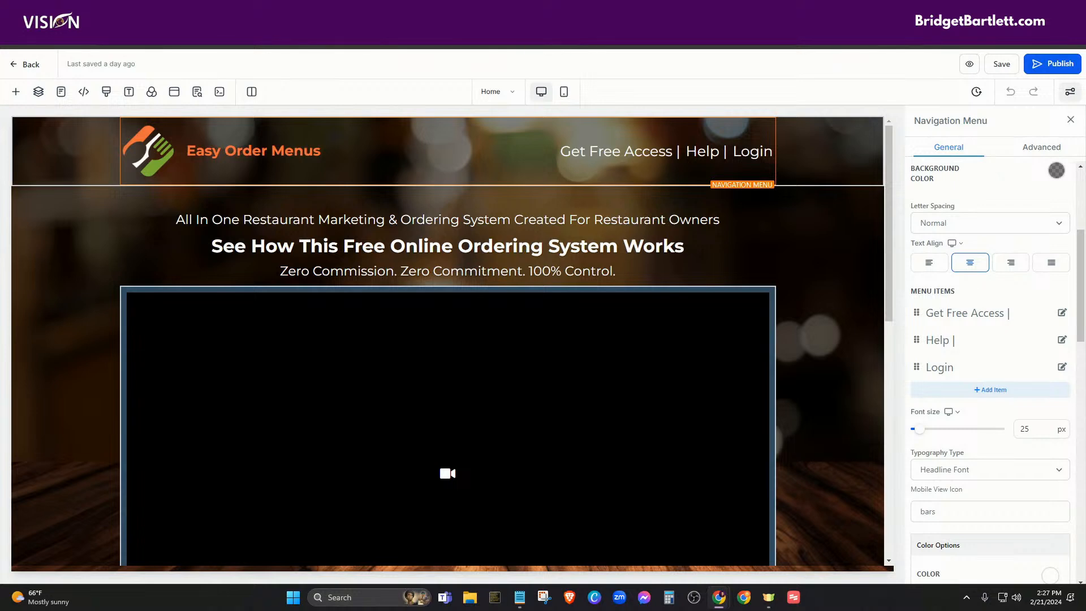
Step: Check the available actions for the Logo entry in the Custom Values list, then return to the page builder
left_click(243, 10)
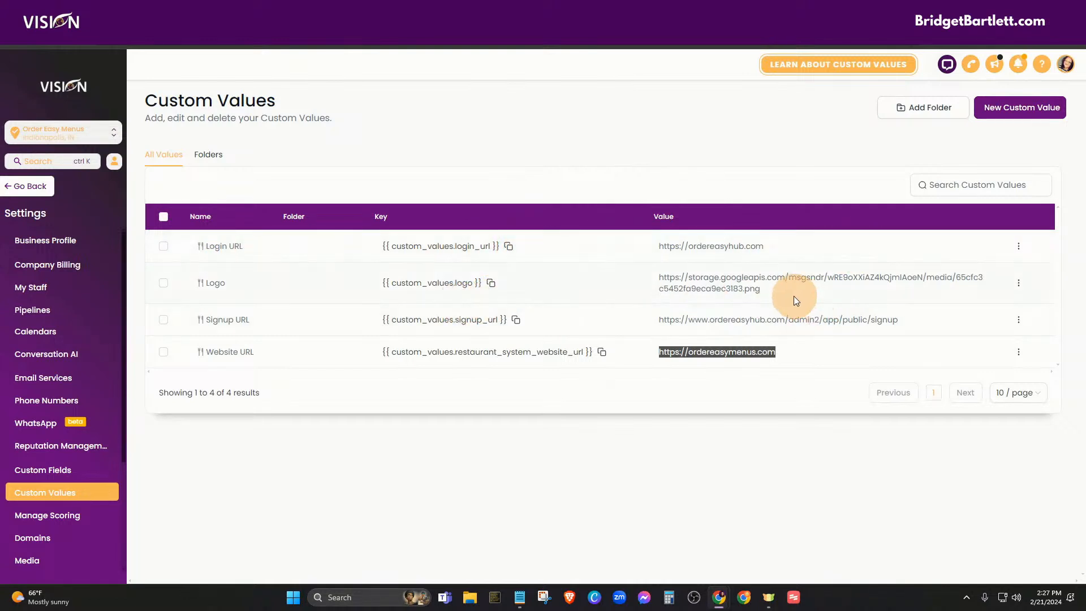
left_click(1024, 289)
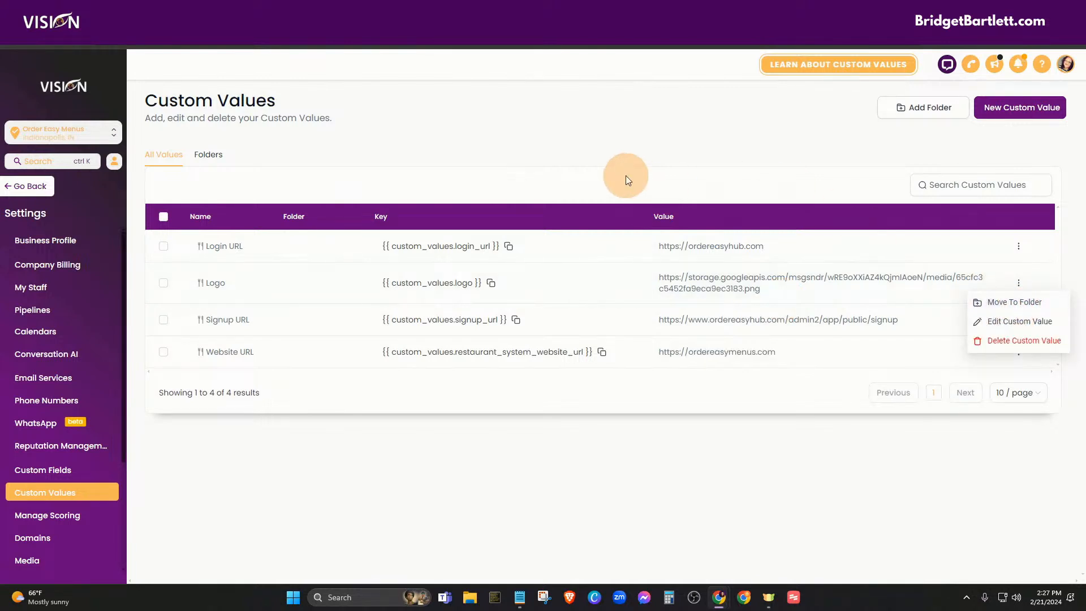
left_click(645, 136)
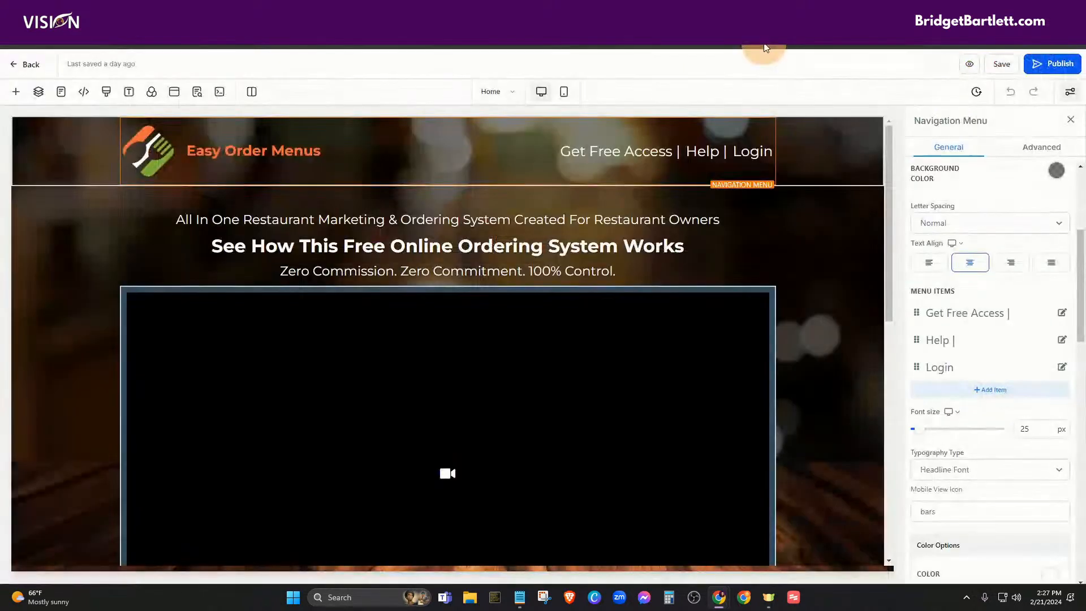
Step: Select the video element on the Home page and review its hosted video, thumbnail and playback settings
scroll(358, 306, "down", 4)
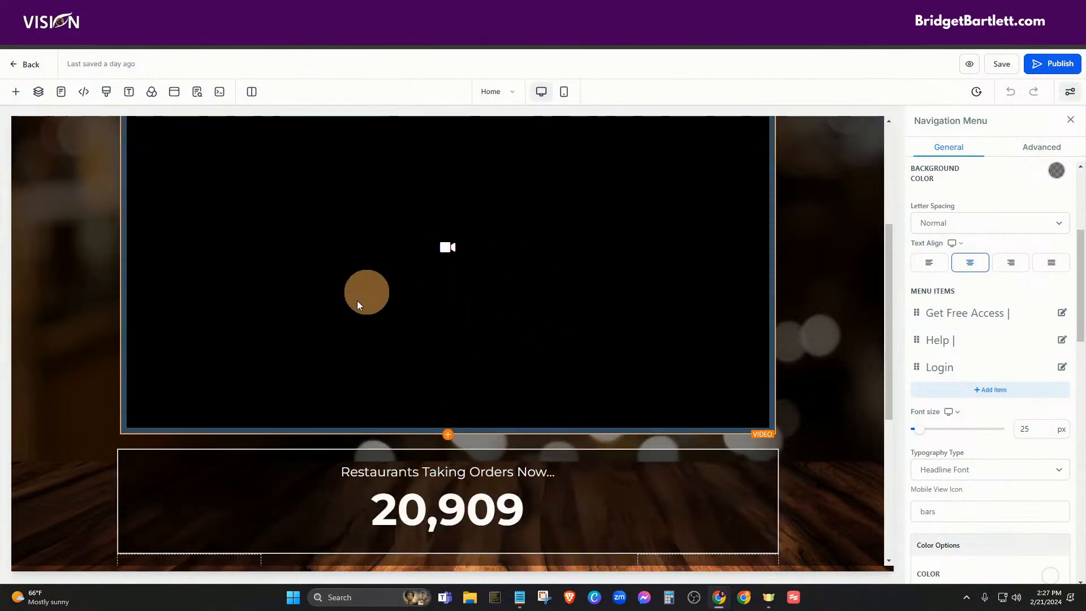
left_click(523, 221)
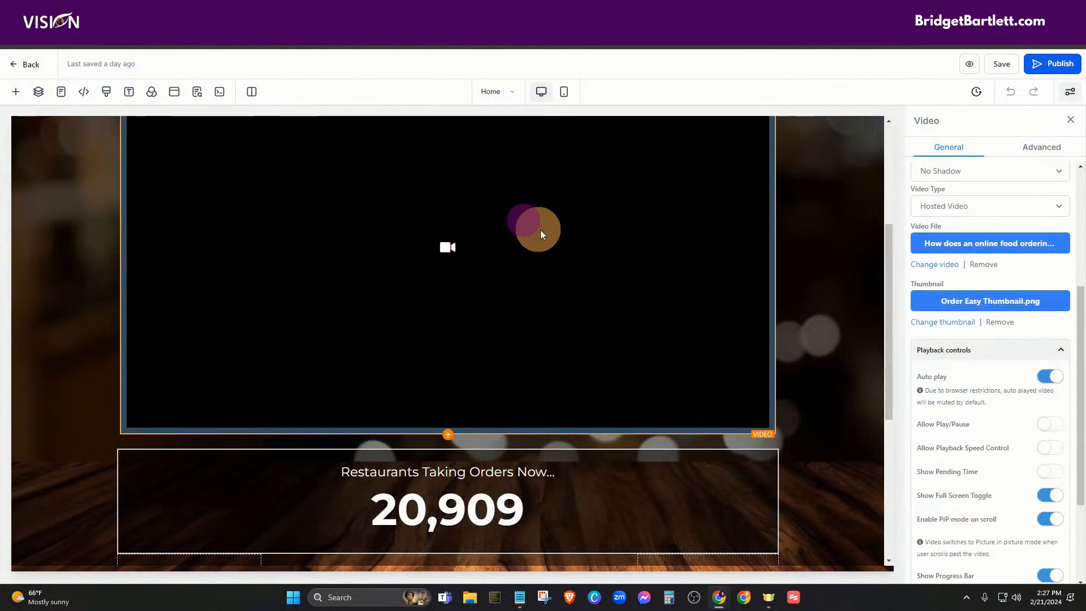
scroll(563, 327, "down", 5)
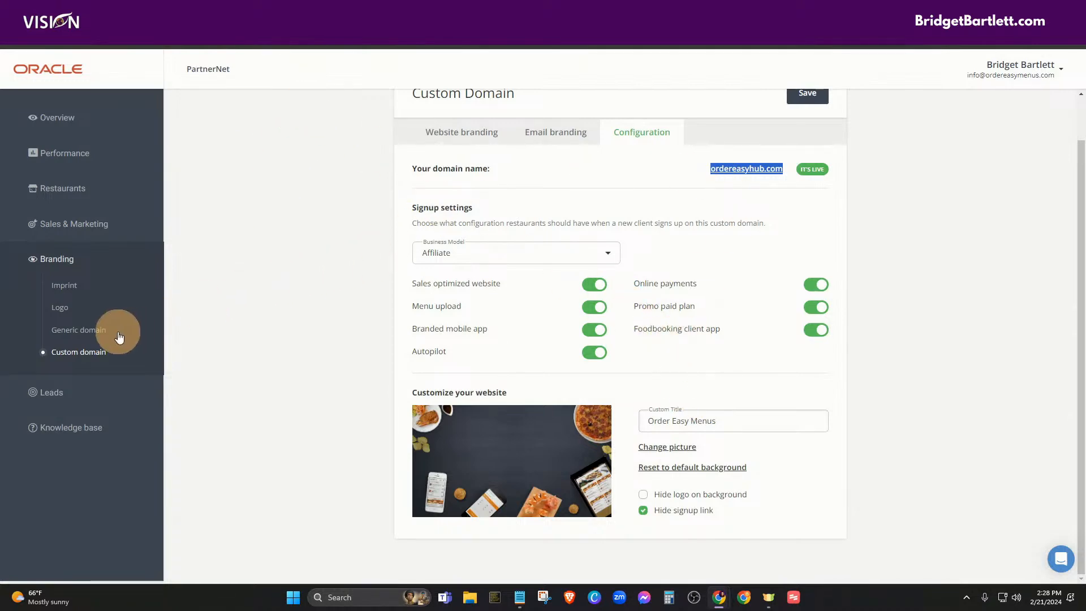
Step: Switch to PartnerNet and browse the Partner Resources under Sales & Marketing for promotional videos and materials
left_click(373, 11)
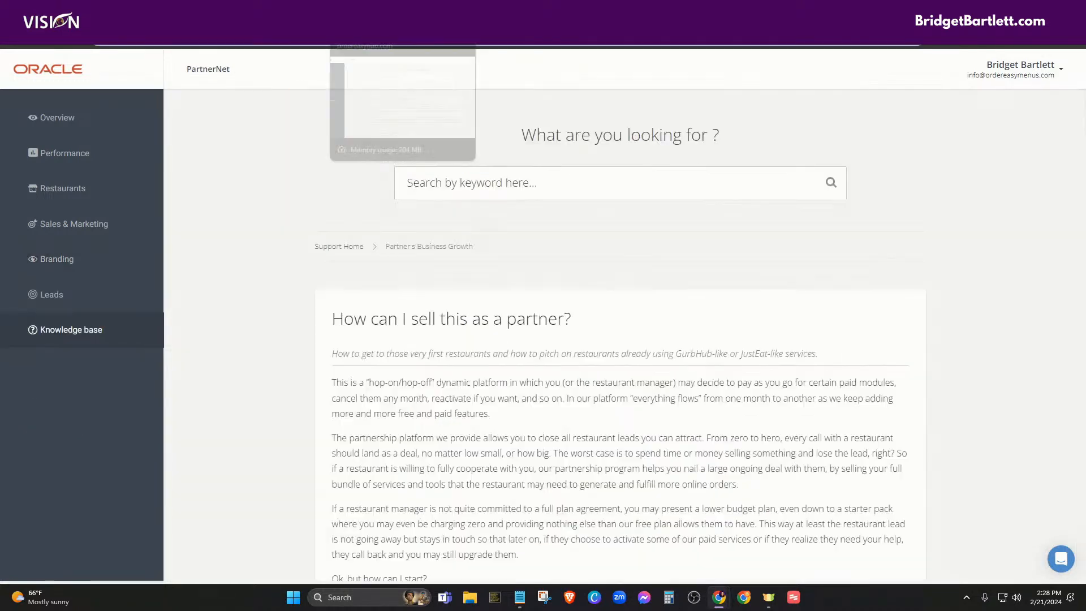
left_click(291, 33)
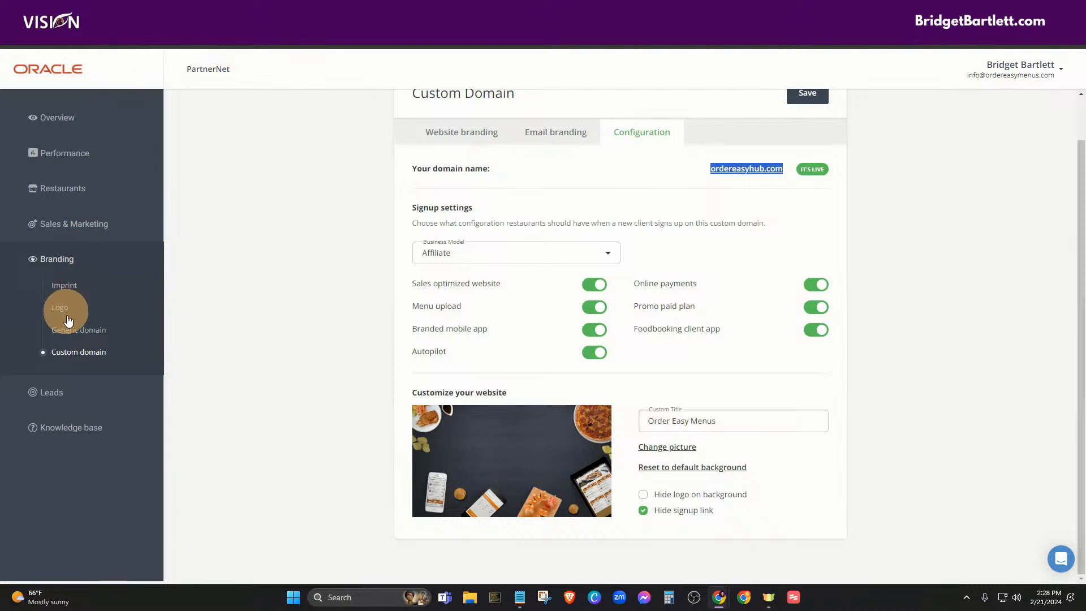
left_click(95, 227)
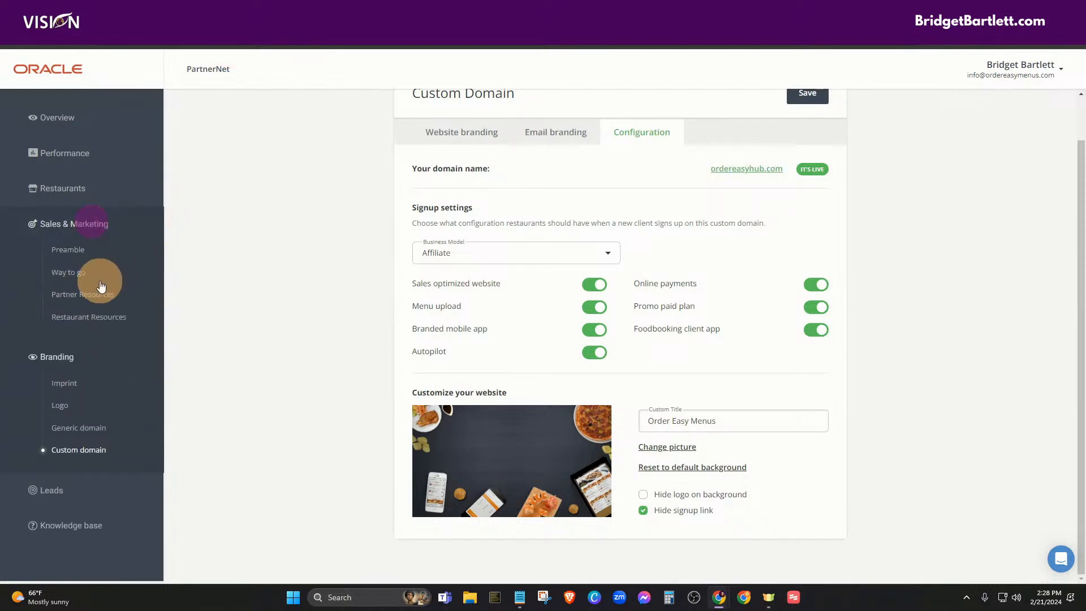
left_click(95, 294)
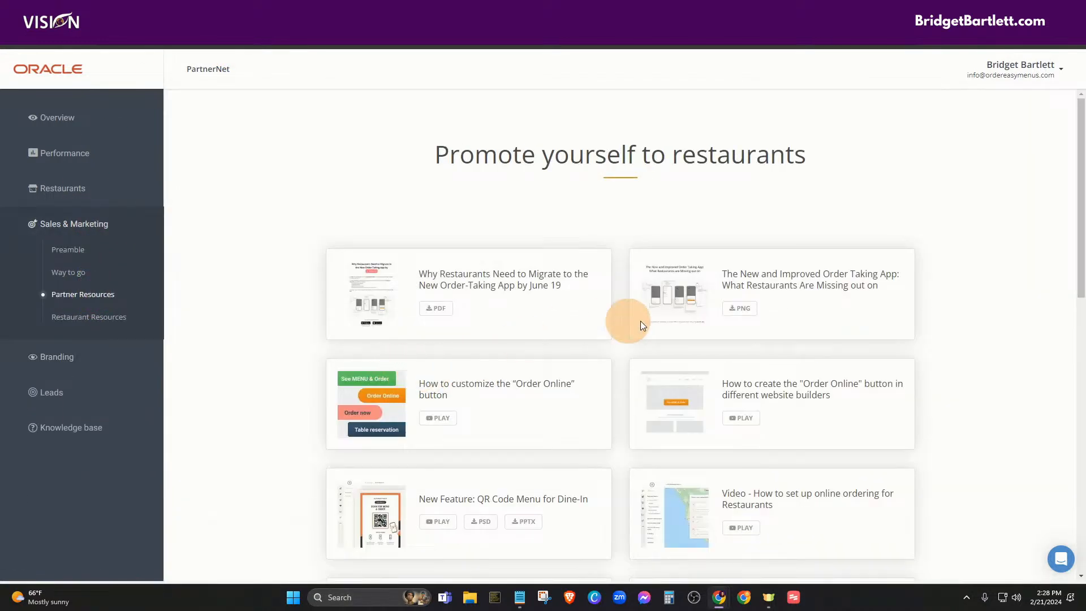
scroll(623, 318, "down", 4)
scroll(1014, 332, "down", 7)
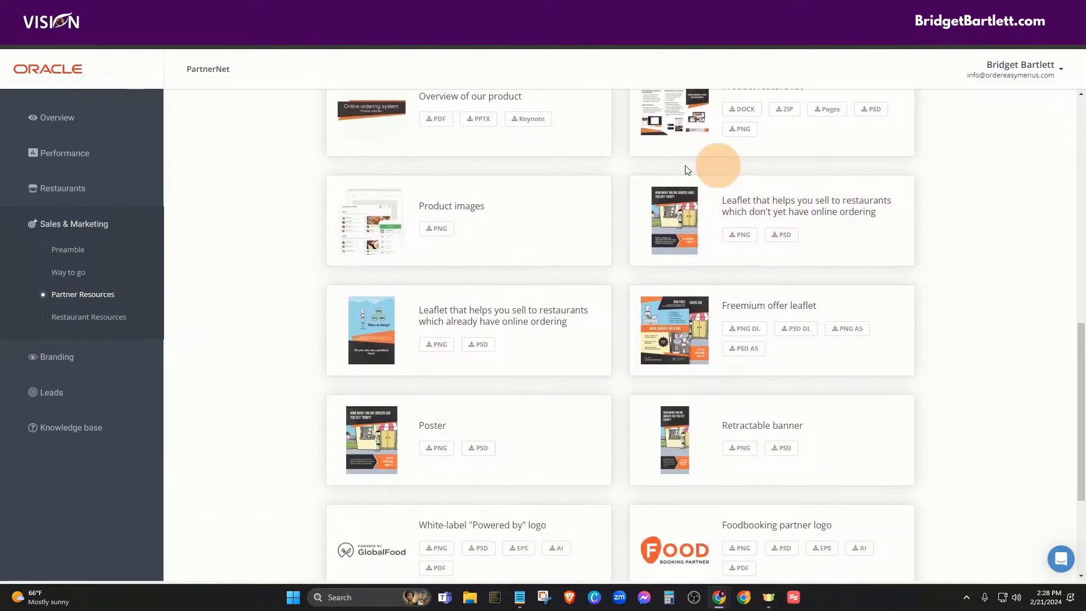
scroll(534, 391, "up", 6)
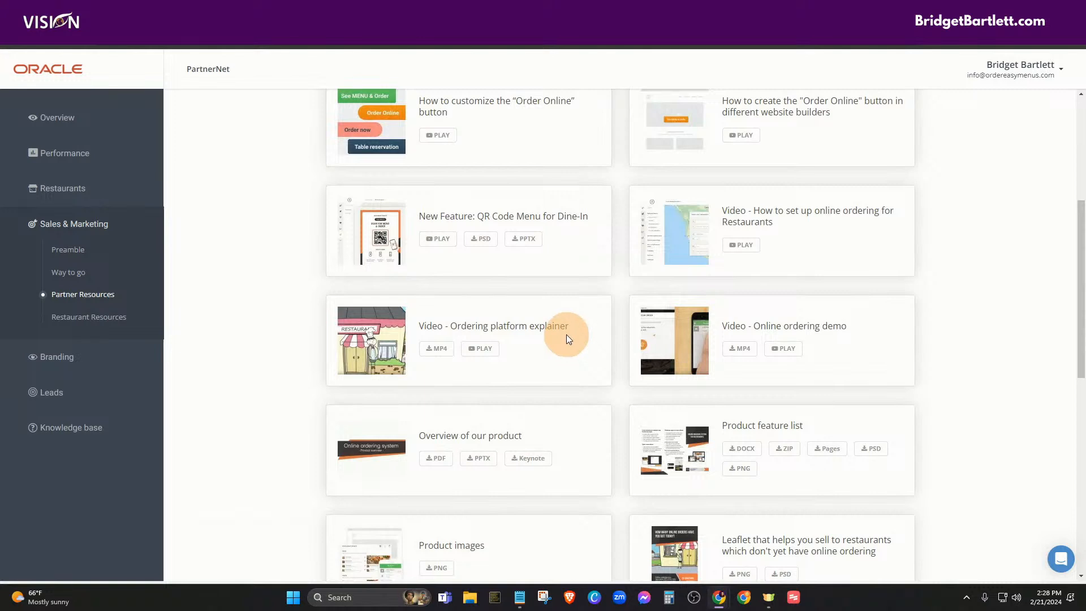
scroll(671, 262, "up", 3)
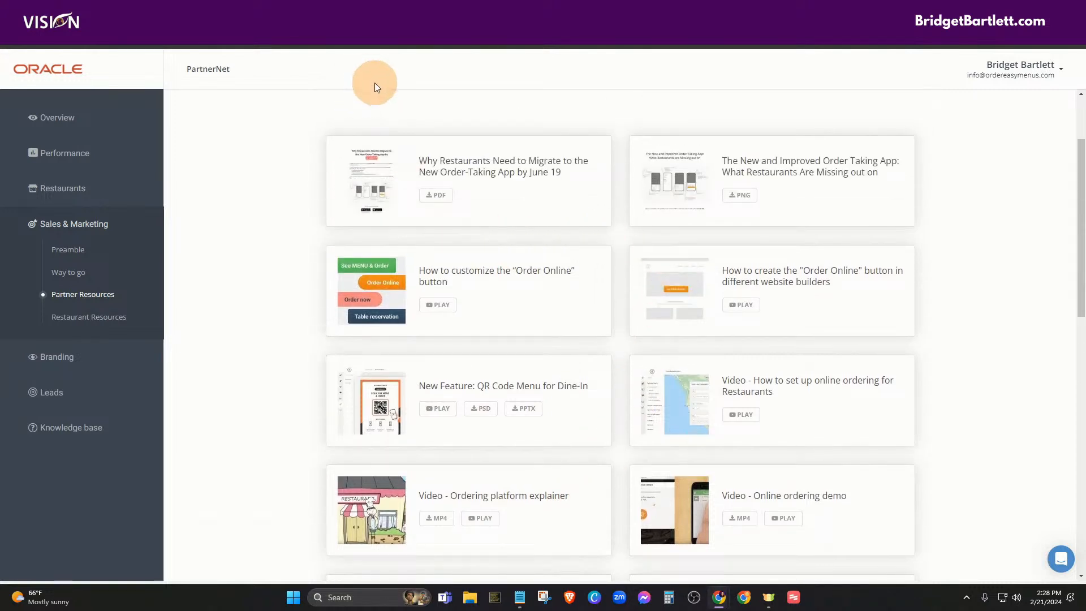
Step: Open YouTube in a new browser tab and search for "restaurant login"
key("ctrl+t")
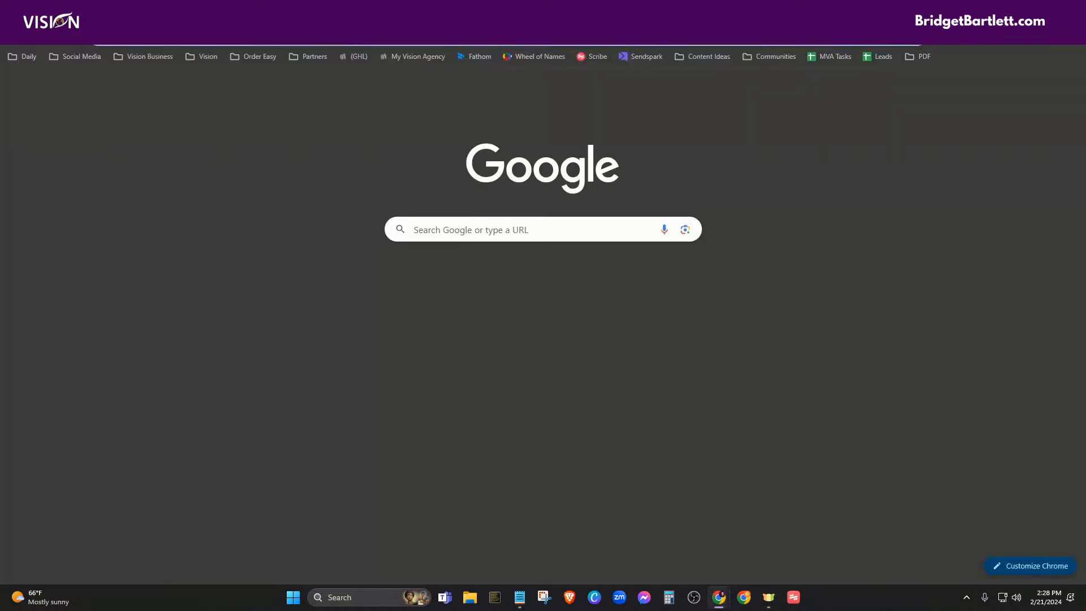
type("youtube.com/channel/UCq39-Ar9wOZ1UAtr3qowucQ")
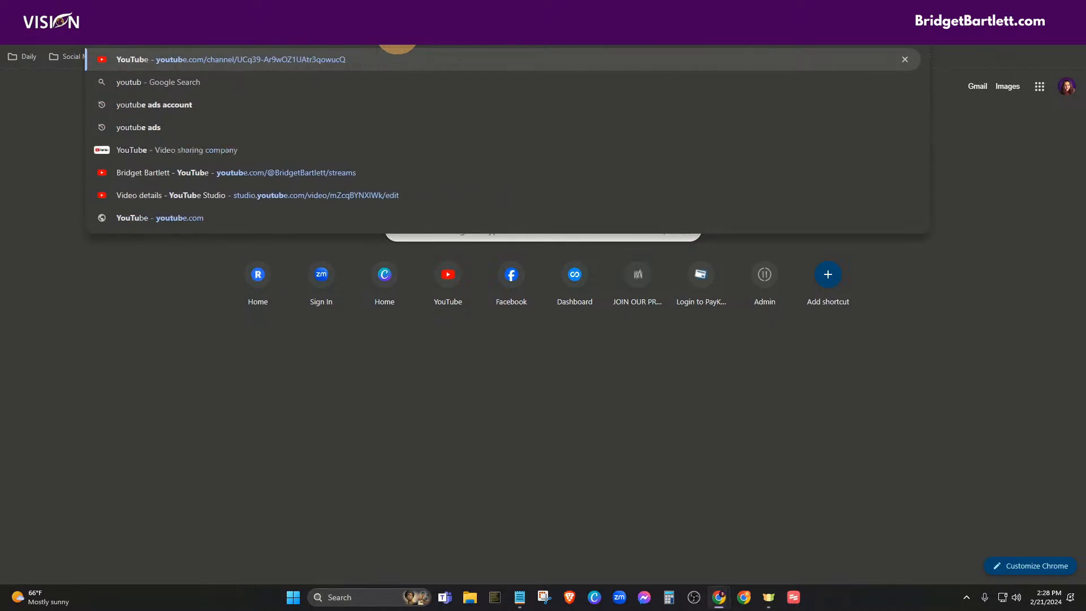
key("Return")
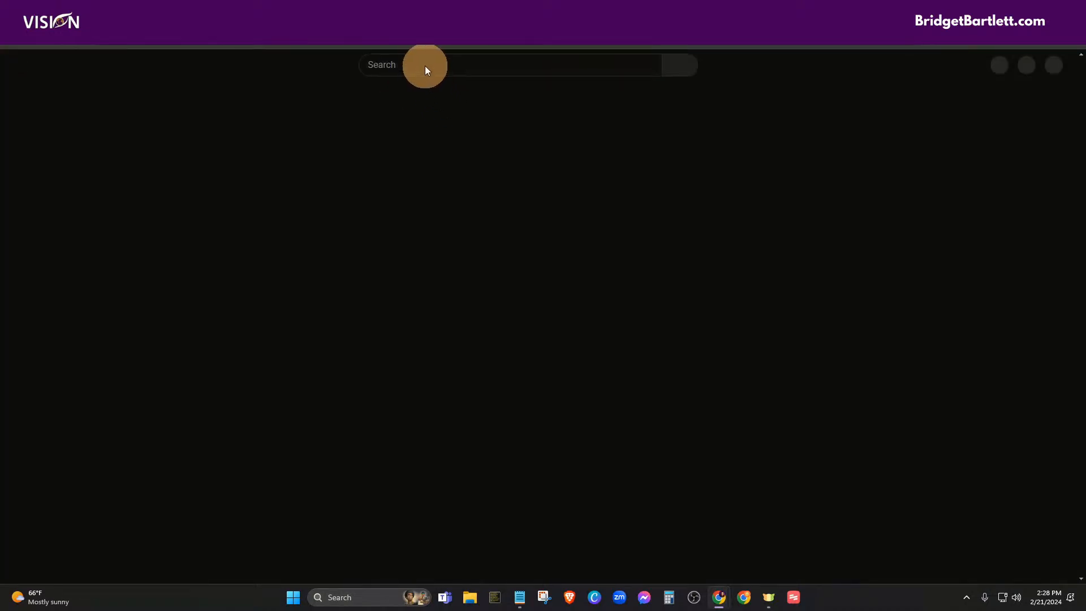
left_click(425, 65)
type("rest")
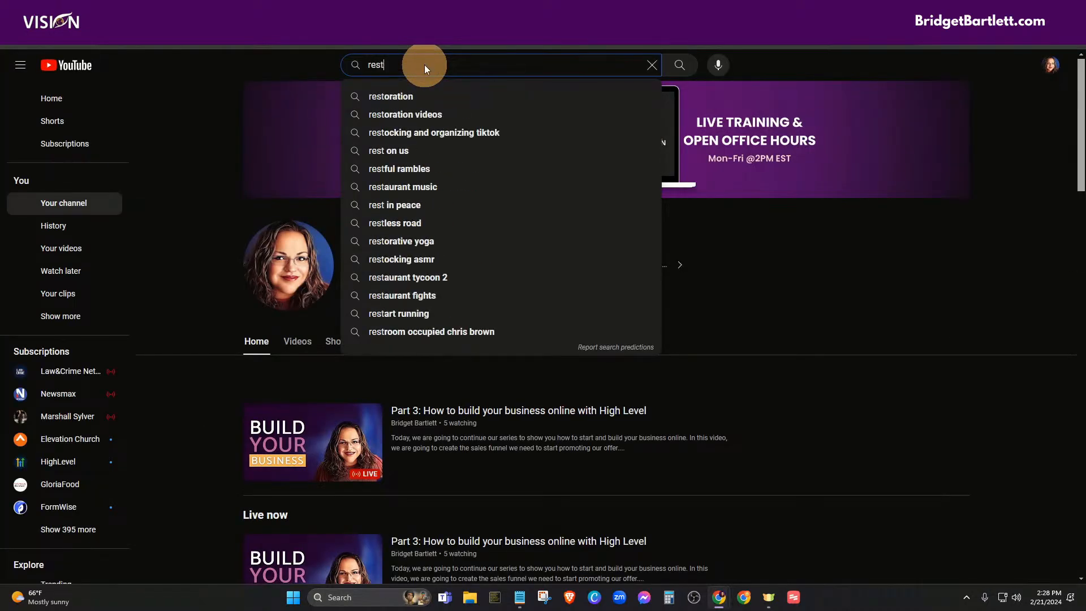
type("o")
key("BackSpace")
type("ar")
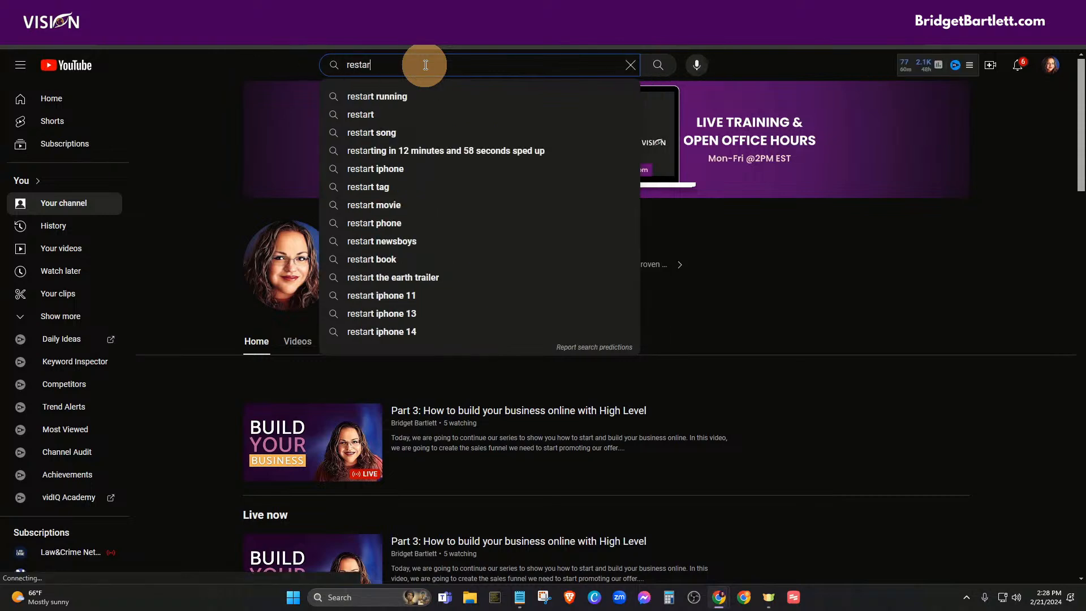
key("BackSpace")
type("urant ")
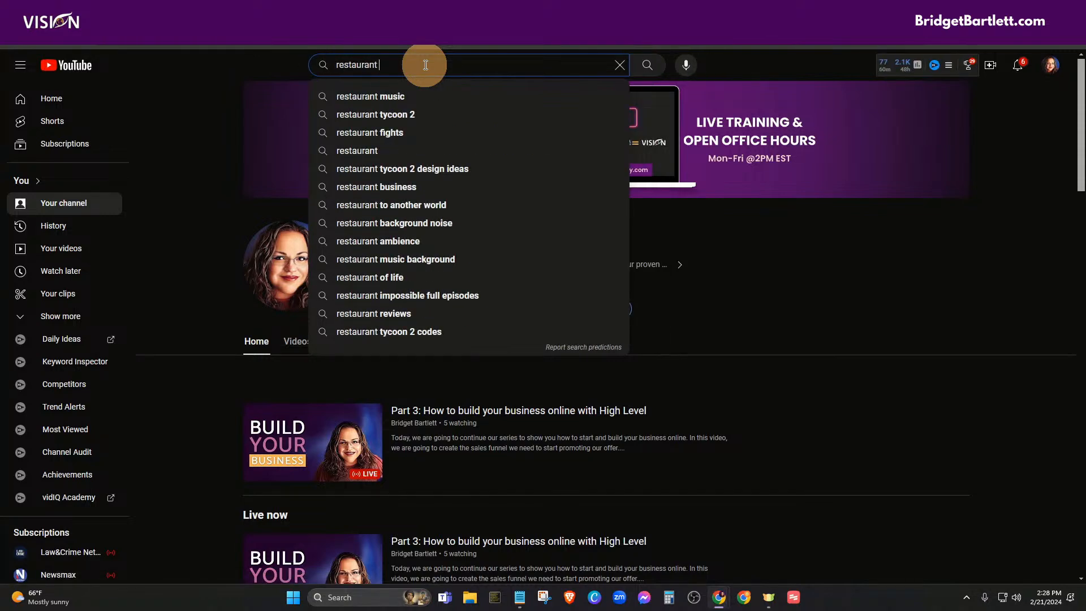
type("login")
key("Return")
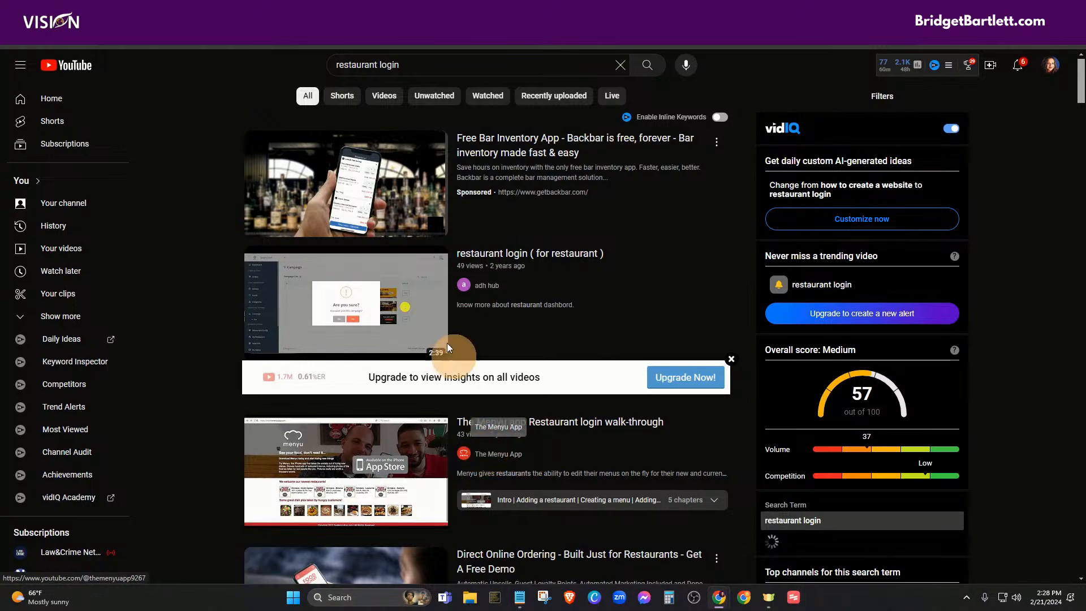
Step: Browse the "restaurant login" results for a suitable video, rerunning the same search once and checking the listings further down
scroll(355, 398, "down", 4)
scroll(355, 397, "down", 4)
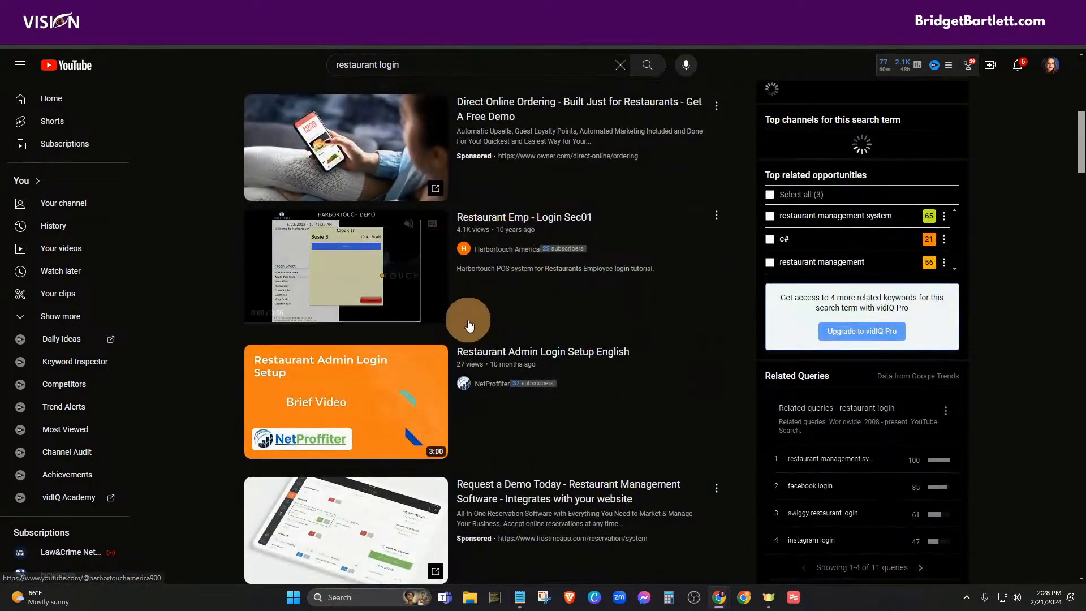
scroll(436, 410, "down", 5)
scroll(478, 449, "down", 5)
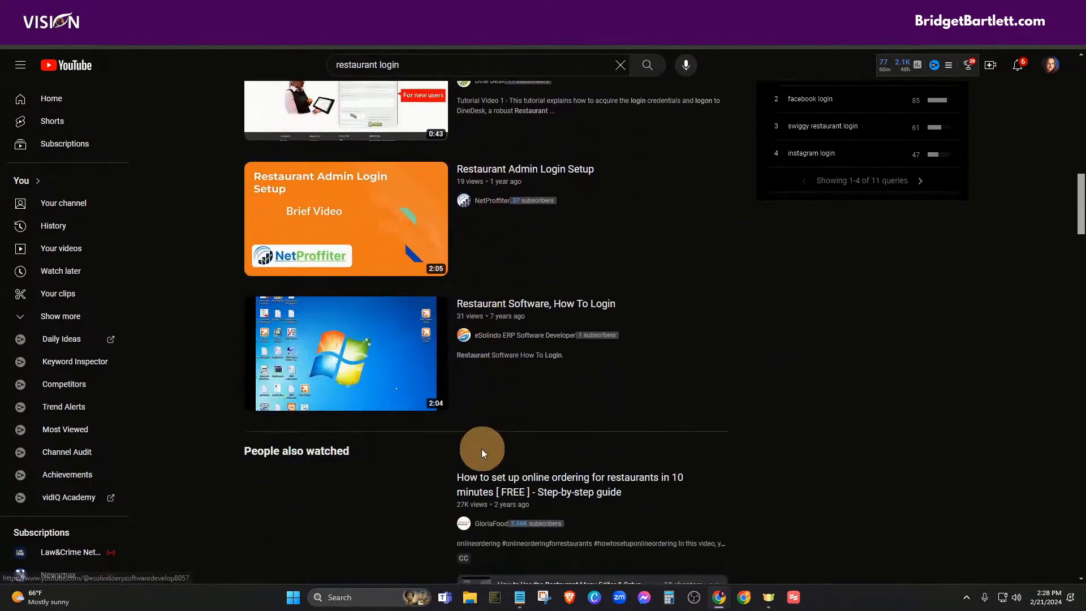
scroll(470, 419, "up", 10)
scroll(467, 391, "up", 8)
scroll(456, 356, "down", 17)
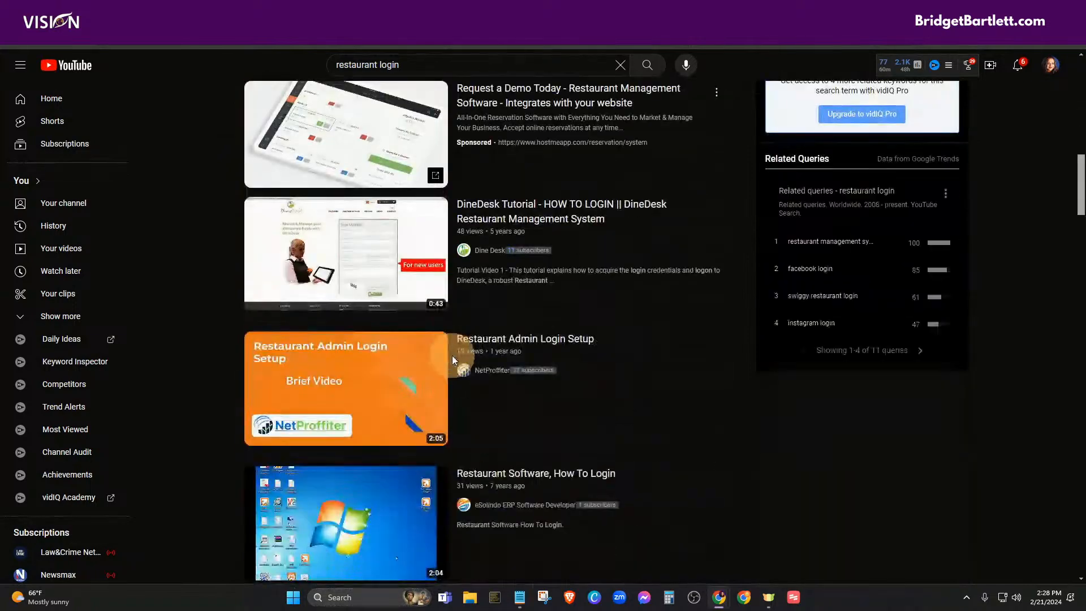
scroll(464, 357, "up", 17)
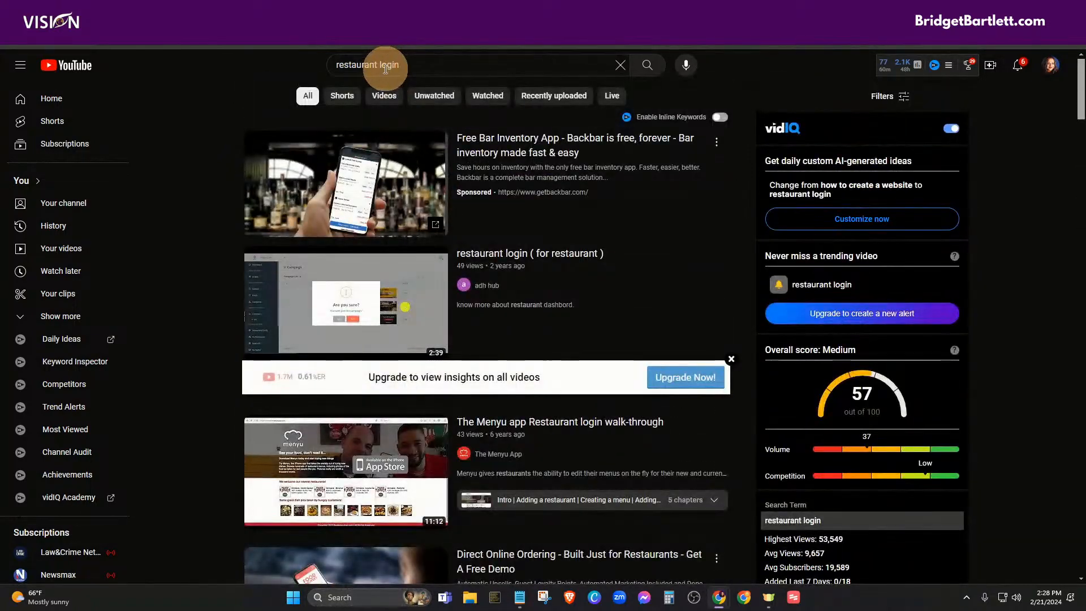
left_click(380, 67)
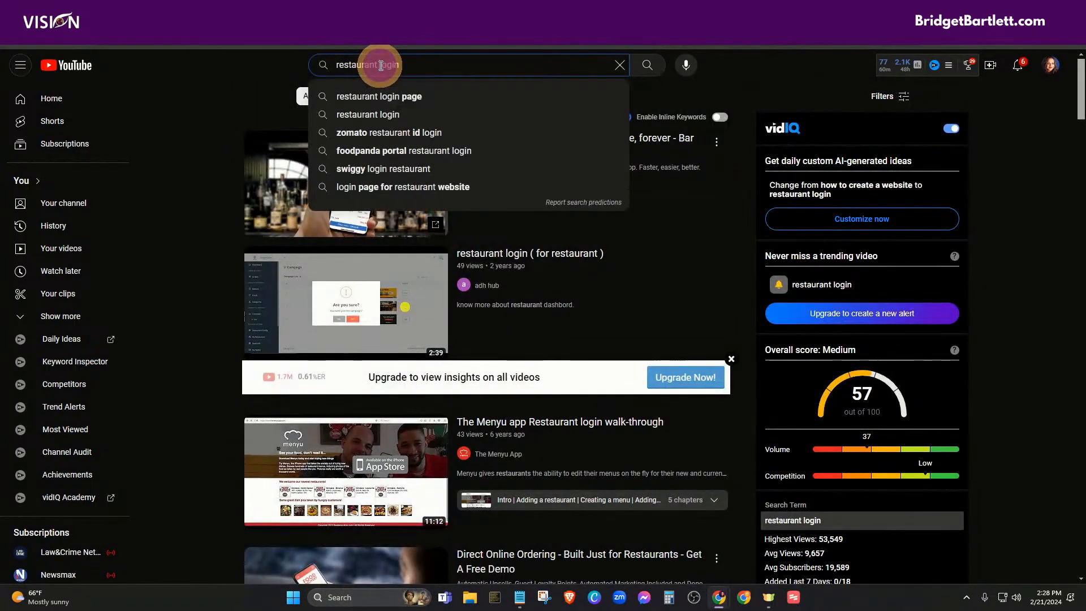
left_click(378, 112)
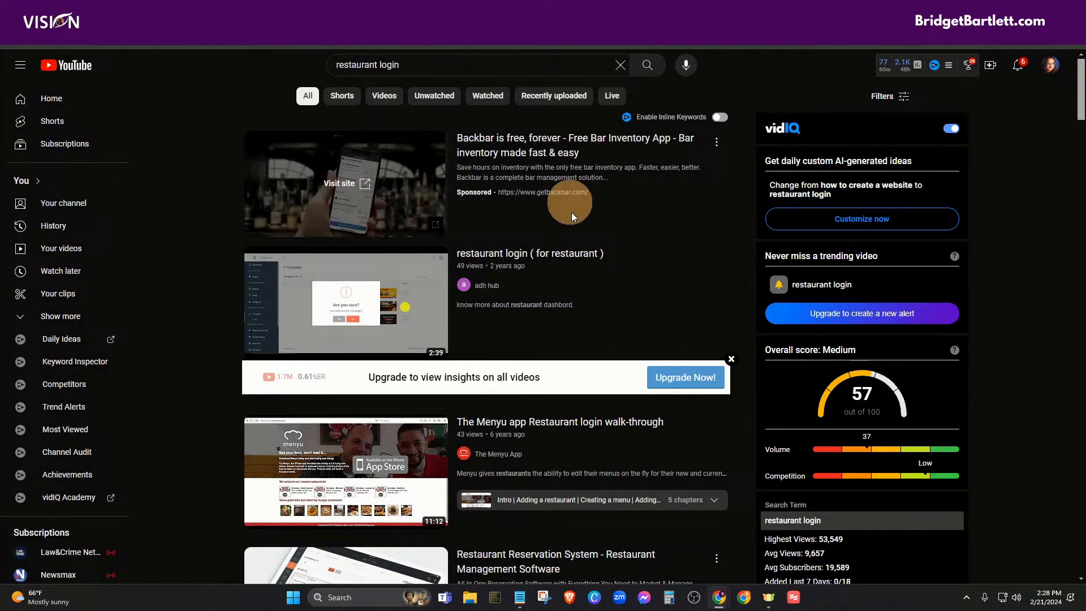
scroll(553, 281, "down", 2)
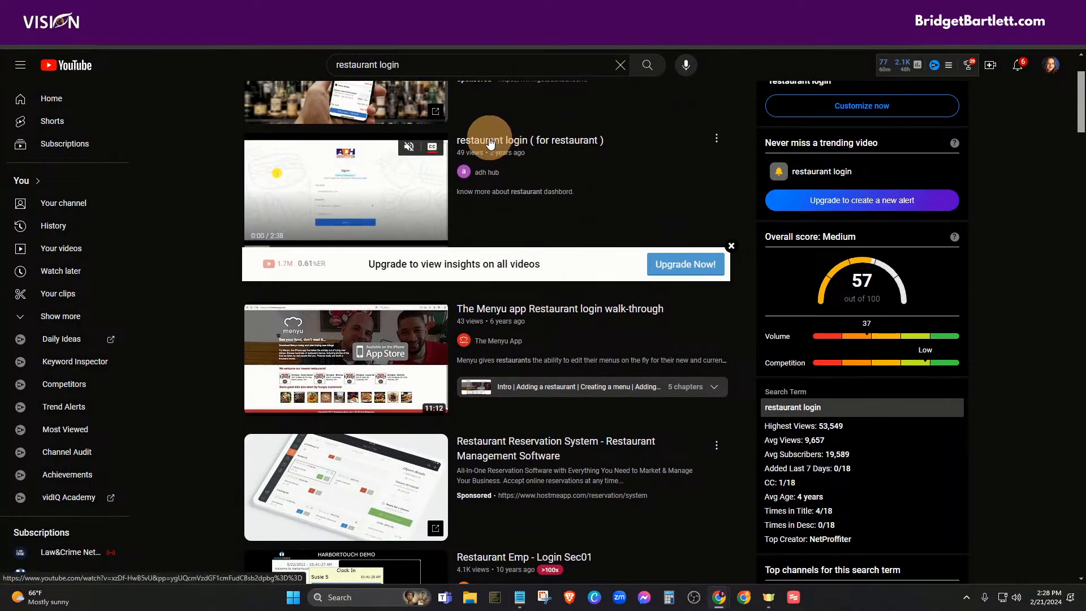
scroll(587, 257, "down", 17)
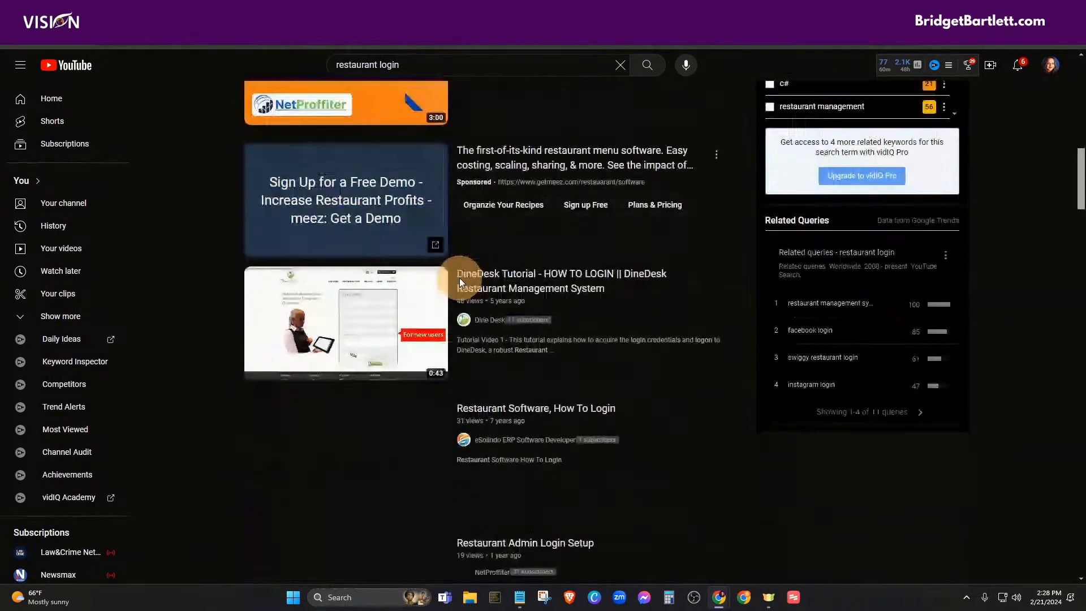
scroll(457, 280, "down", 3)
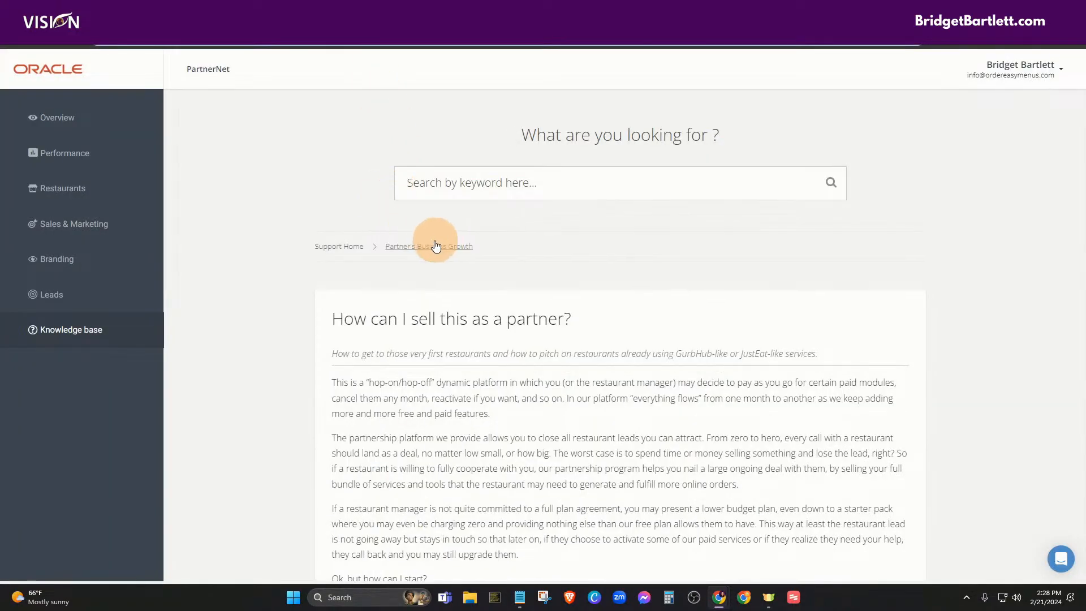
Step: Switch to PartnerNet and read the Knowledge base article "How can I sell this as a partner?", including its sales steps and pitching advice
scroll(433, 249, "down", 8)
scroll(436, 256, "up", 8)
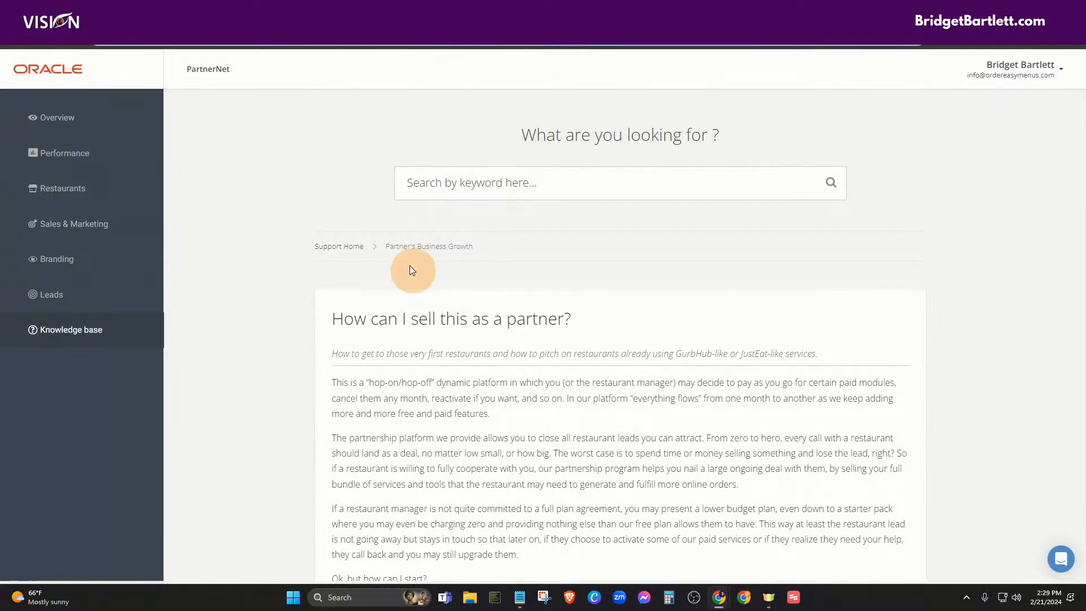
scroll(566, 316, "down", 3)
scroll(574, 315, "down", 4)
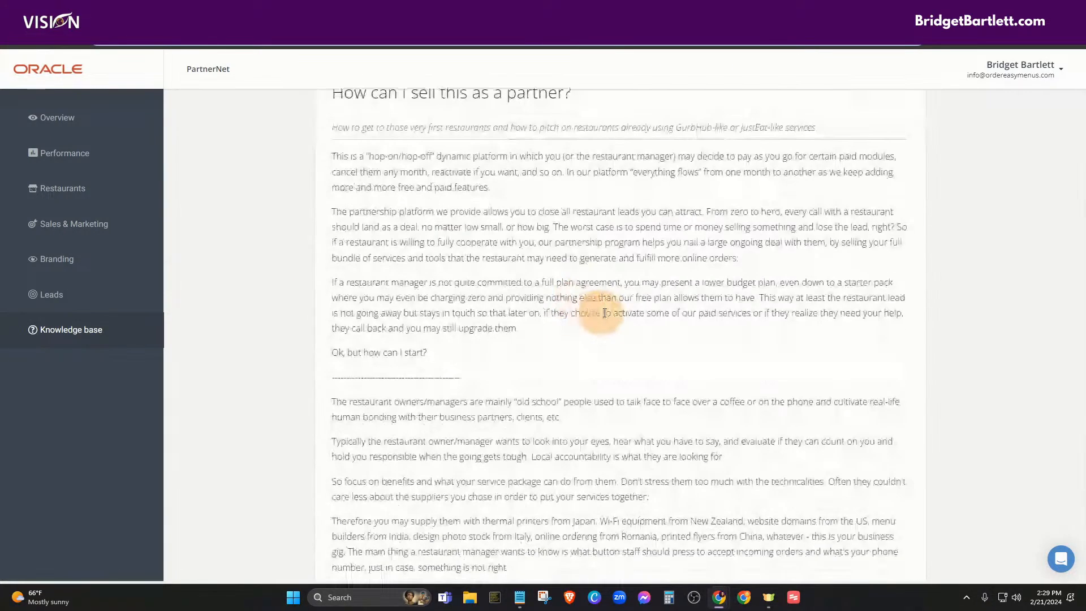
scroll(602, 292, "down", 8)
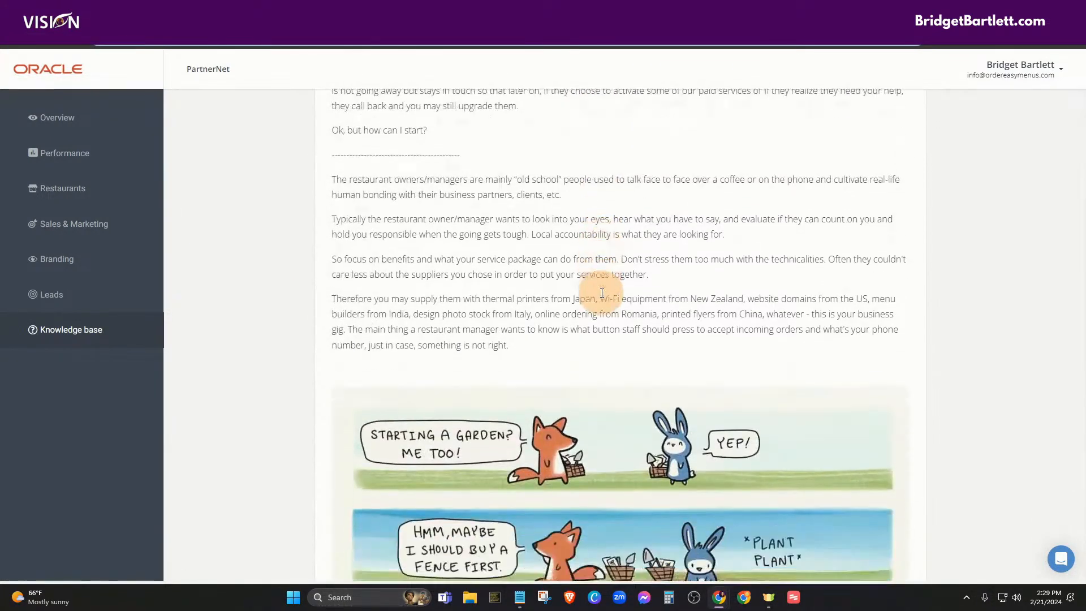
scroll(594, 315, "down", 2)
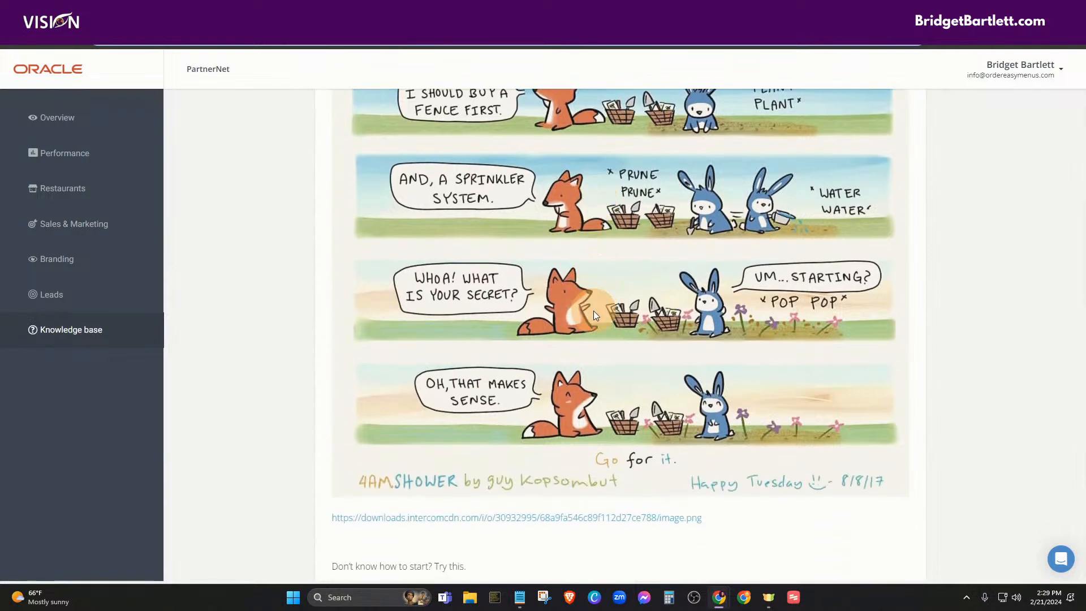
scroll(593, 314, "down", 5)
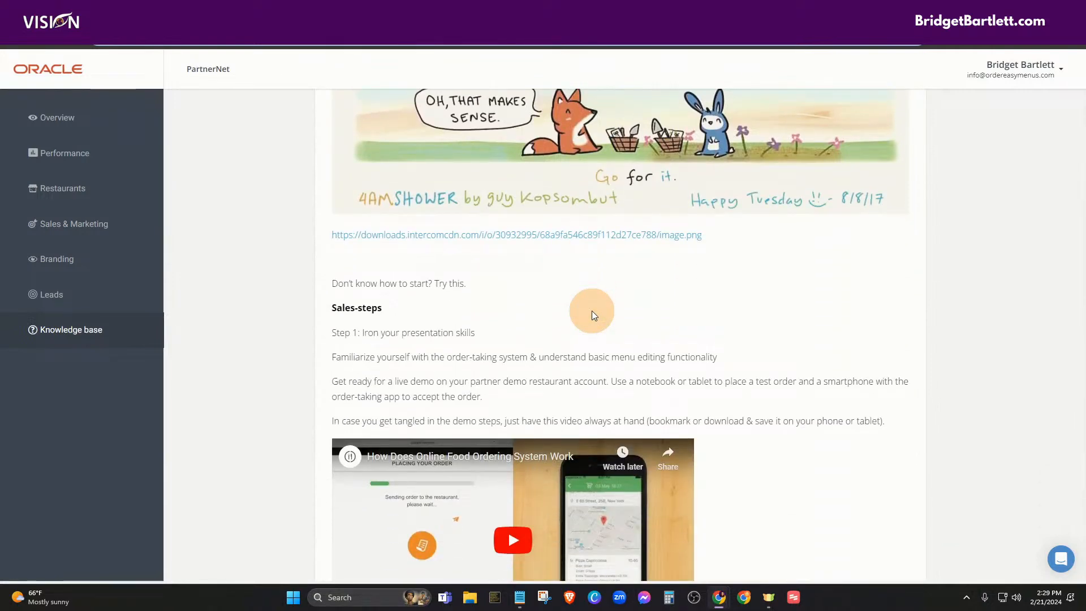
scroll(586, 311, "down", 1)
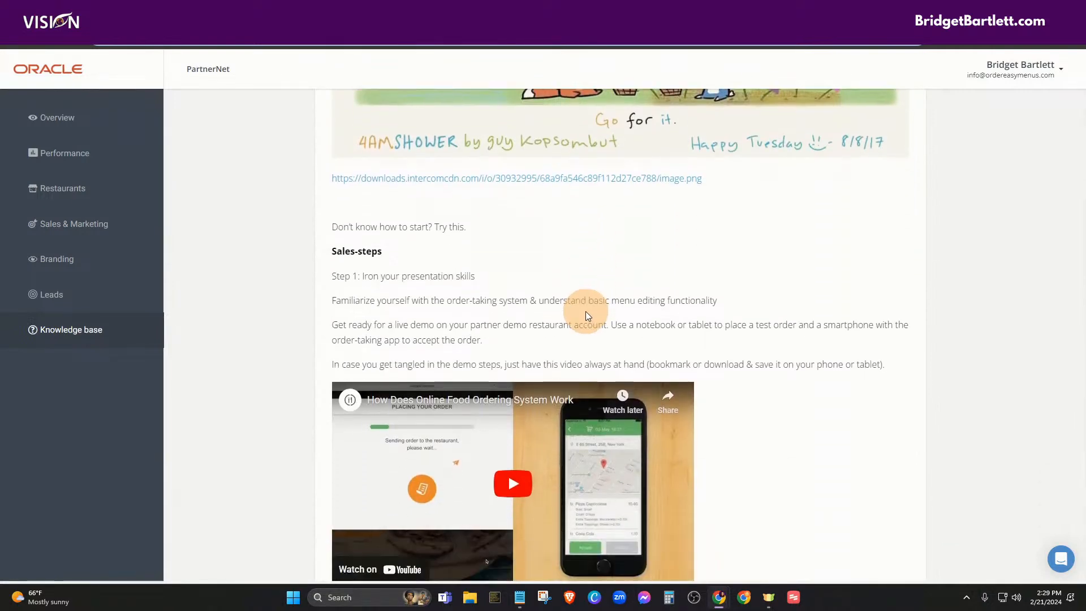
scroll(775, 308, "down", 5)
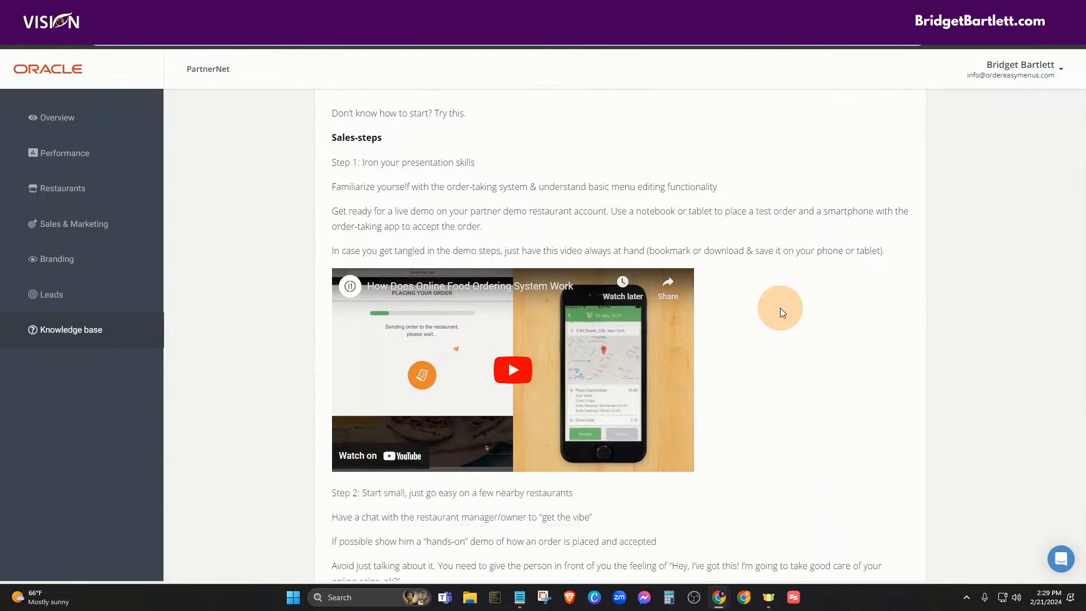
scroll(788, 308, "down", 13)
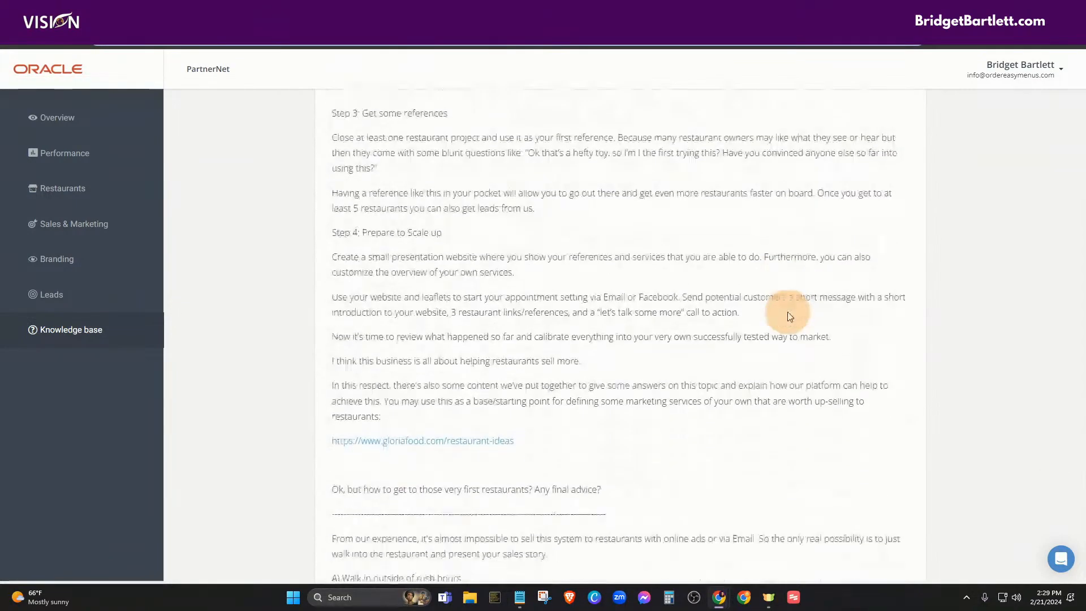
scroll(751, 327, "up", 2)
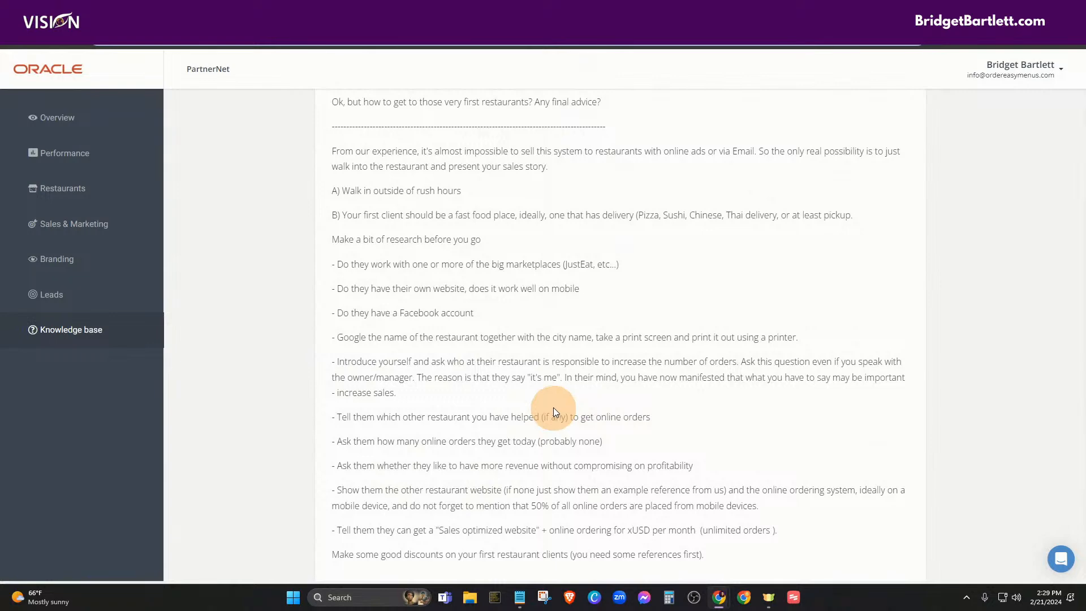
scroll(555, 411, "down", 2)
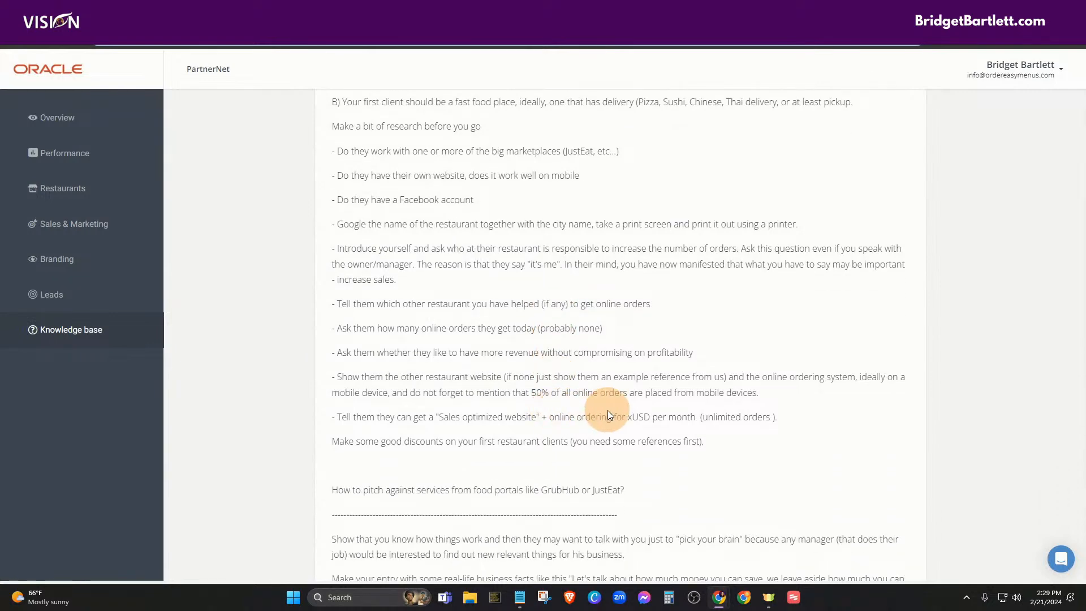
scroll(600, 409, "down", 4)
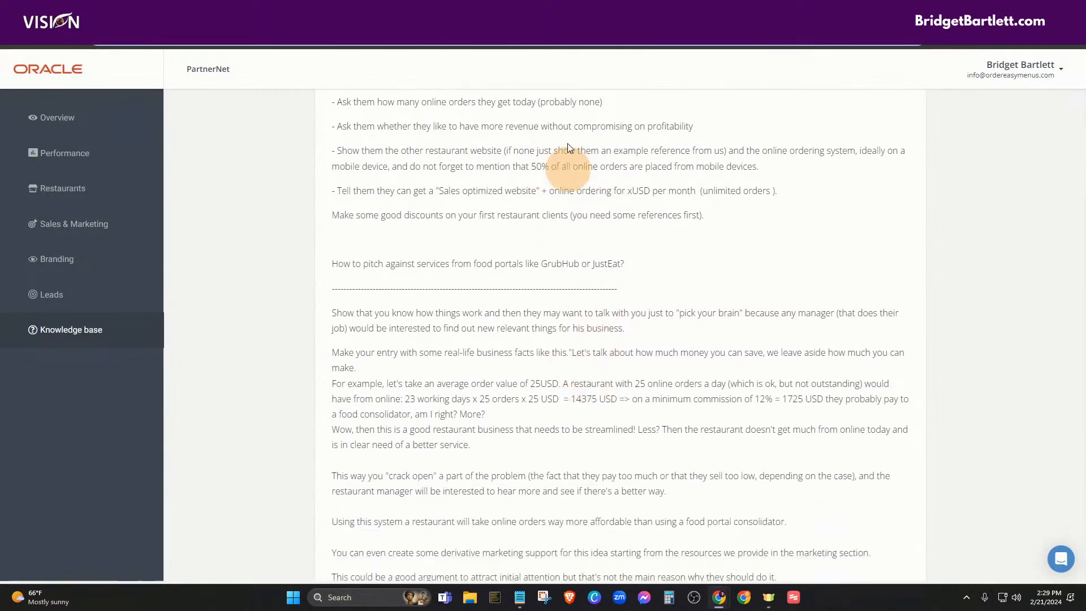
Step: Switch to the article "How can we use marketing resources from your website?", review its munchmama.com example site and close that site
left_click(474, 128)
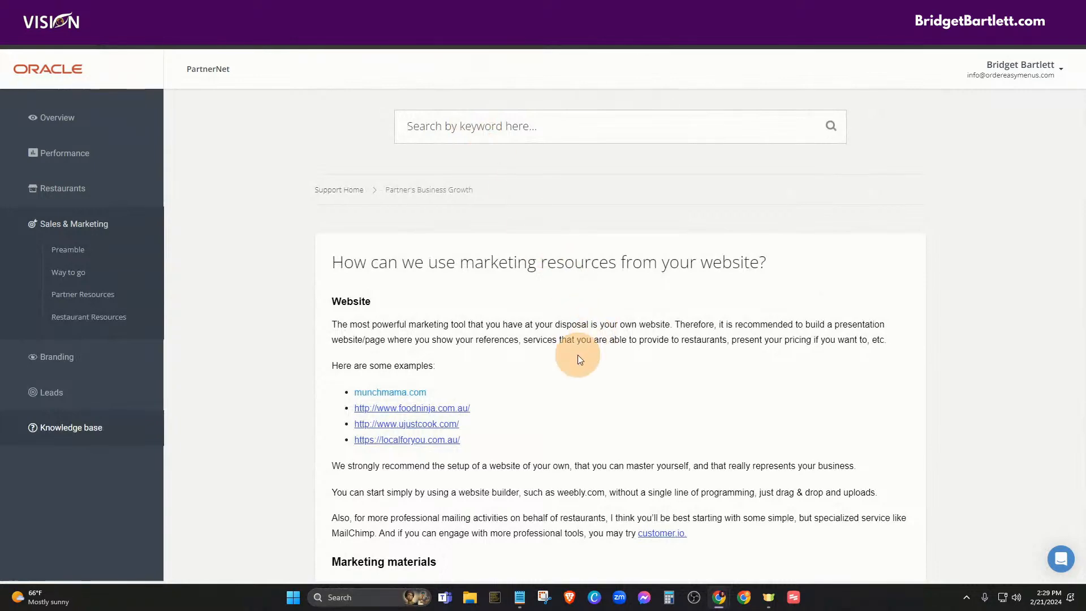
scroll(542, 381, "down", 3)
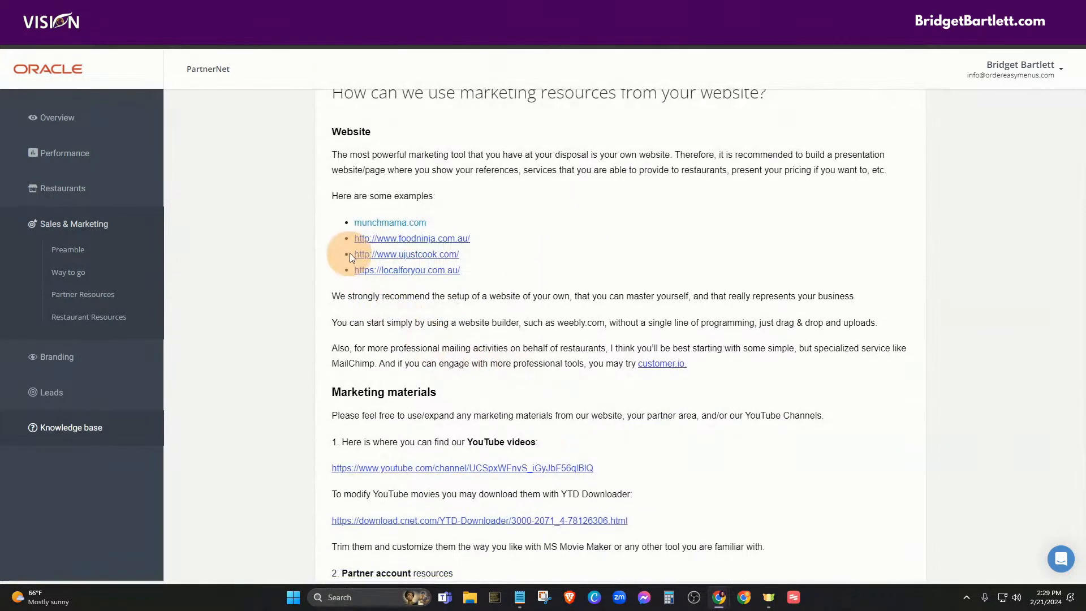
left_click(388, 224)
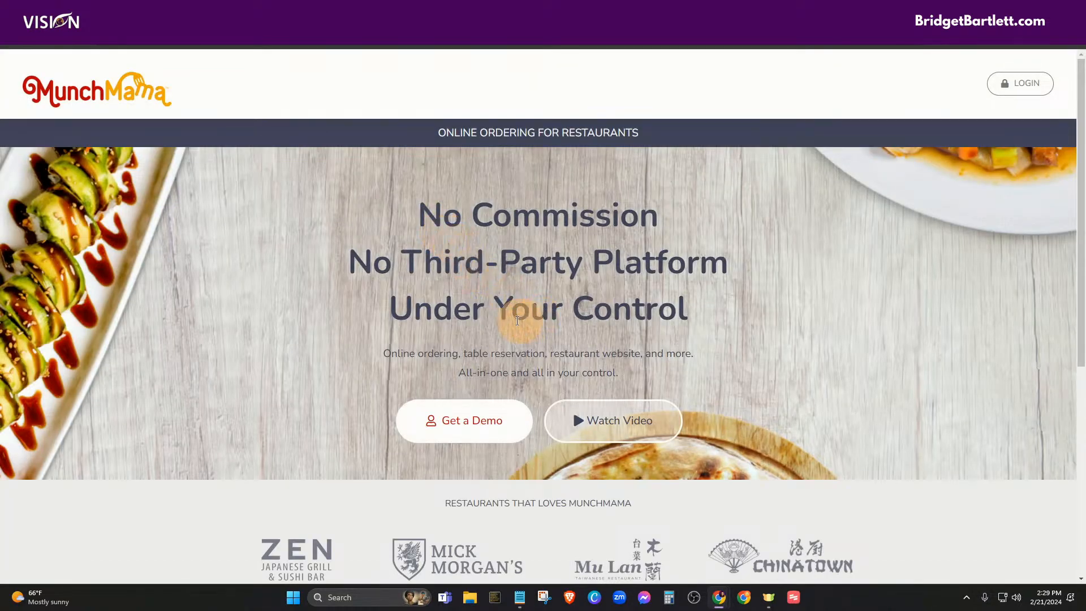
scroll(509, 308, "down", 6)
scroll(347, 375, "up", 6)
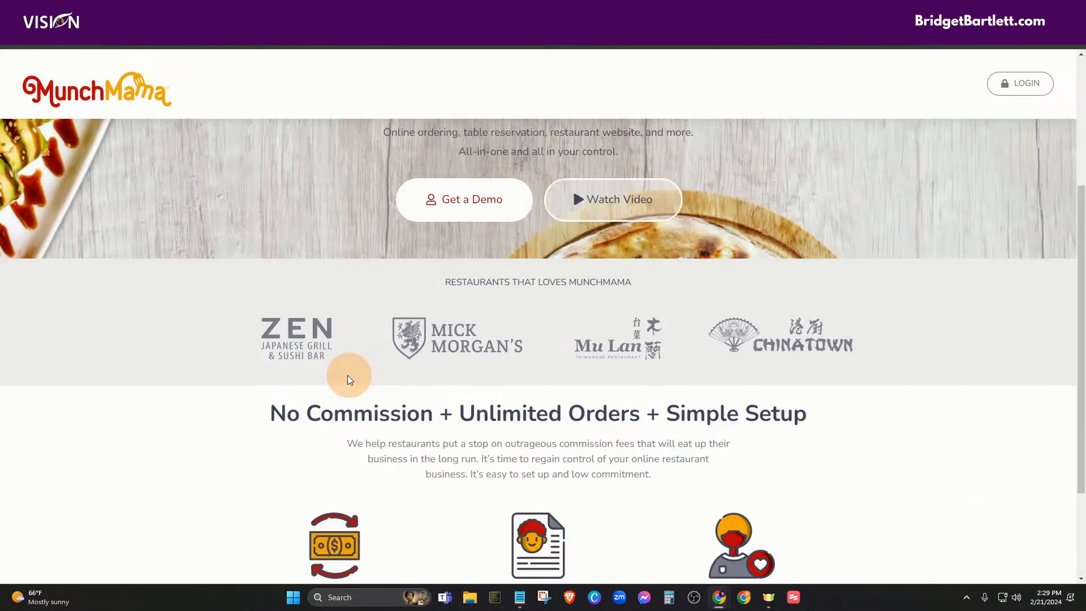
key("ctrl+w")
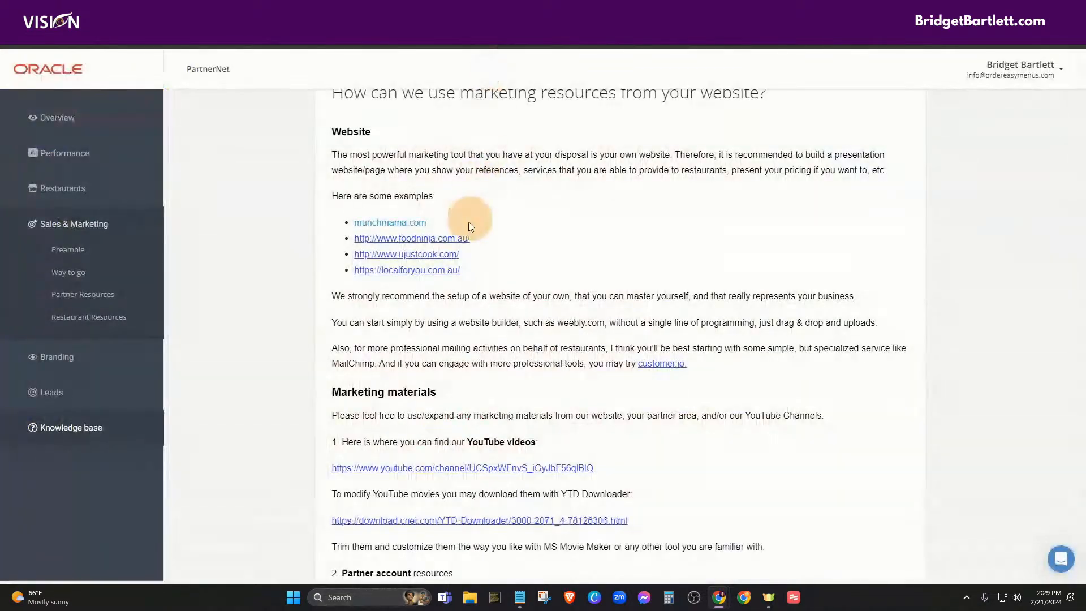
Step: Try the article's foodninja.com.au example, return to the article and review the ujustcook.com example site down to its contact form
left_click(404, 236)
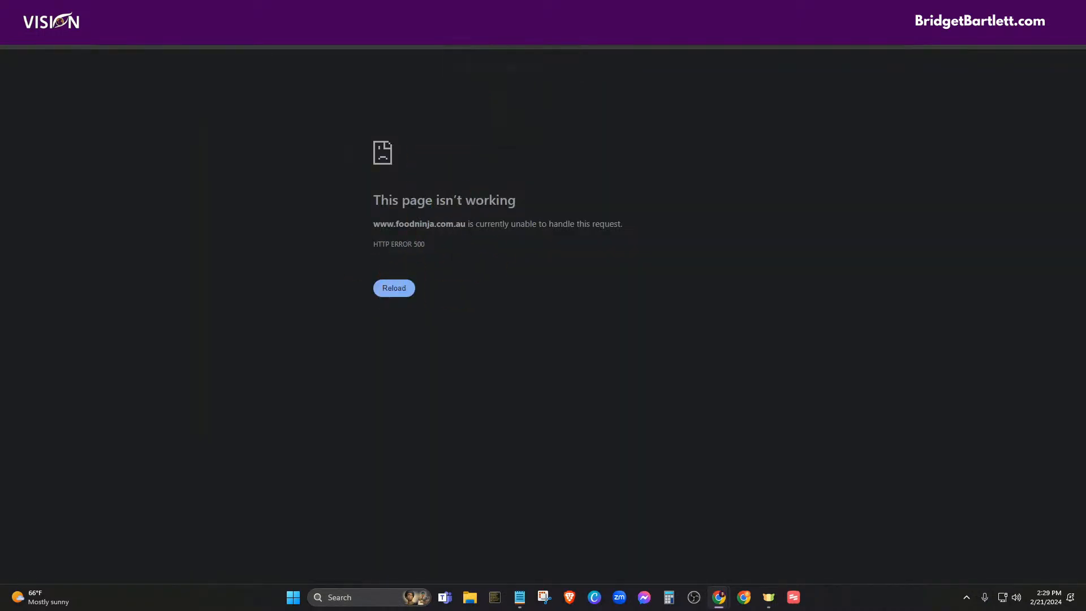
left_click(518, 9)
left_click(387, 256)
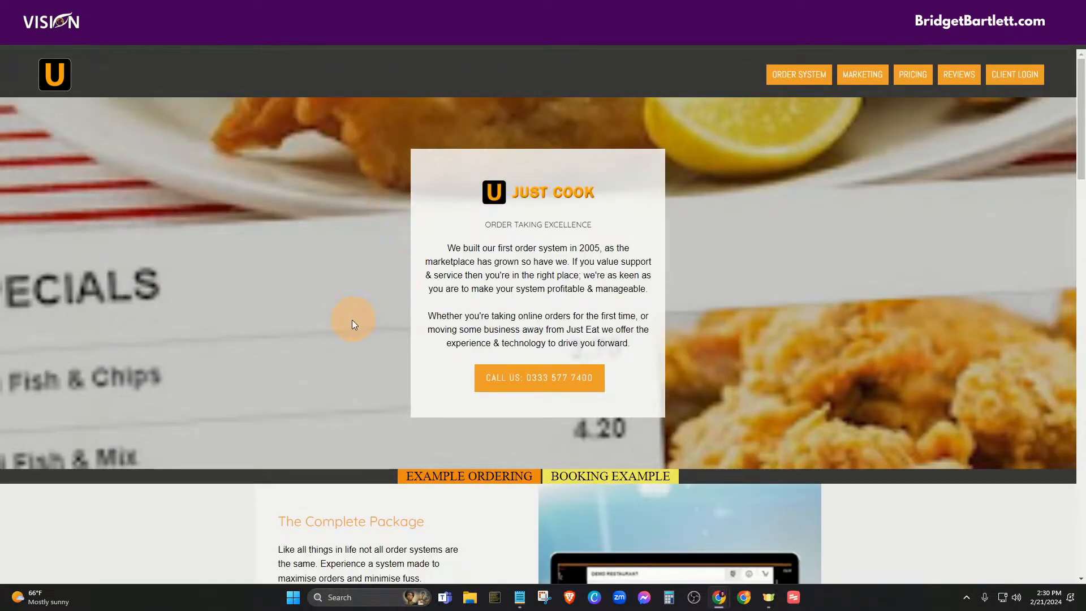
scroll(345, 320, "down", 20)
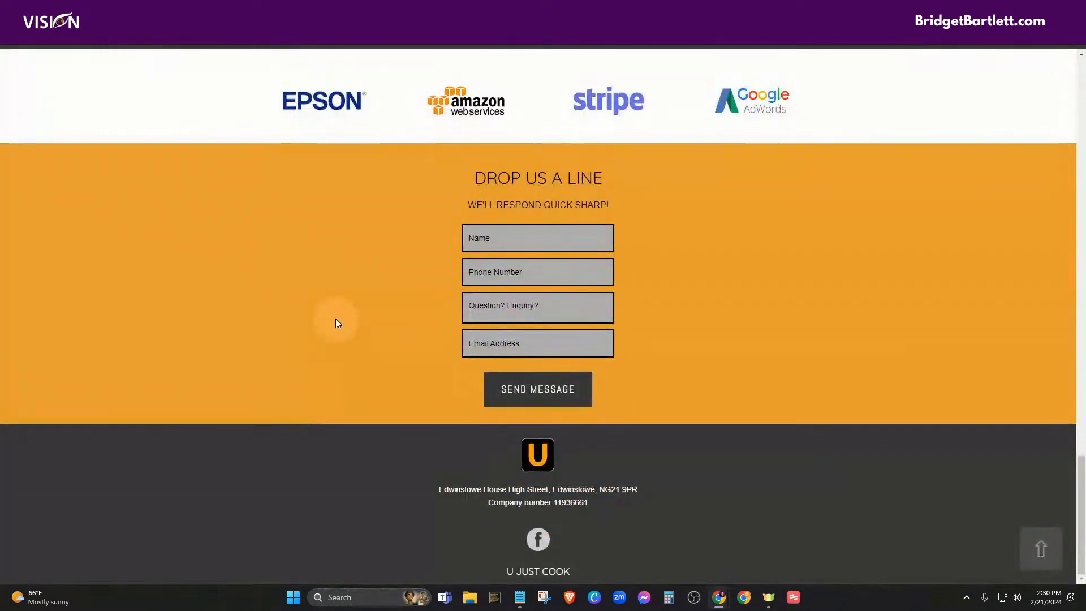
Step: Return to the marketing resources article, open the YouTube channel from its Marketing materials section and look through the uploads
left_click(453, 11)
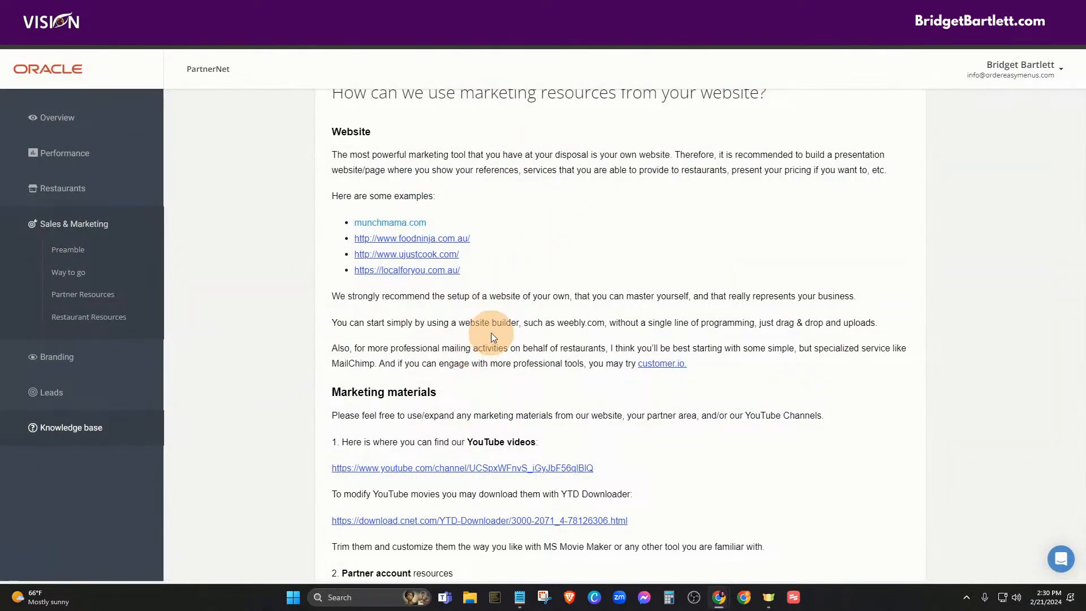
scroll(491, 331, "down", 5)
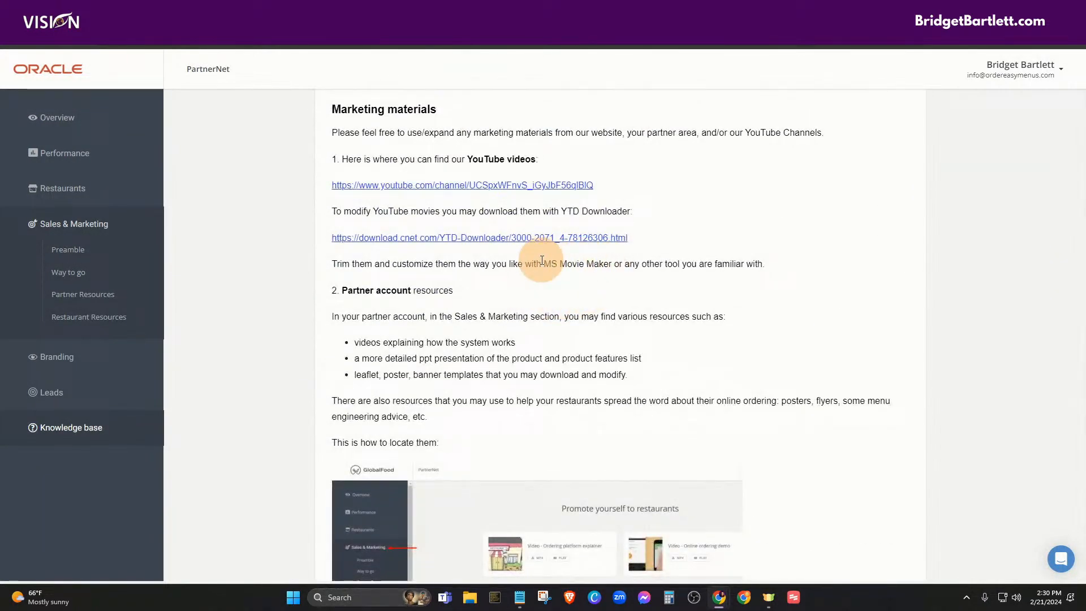
left_click(415, 186)
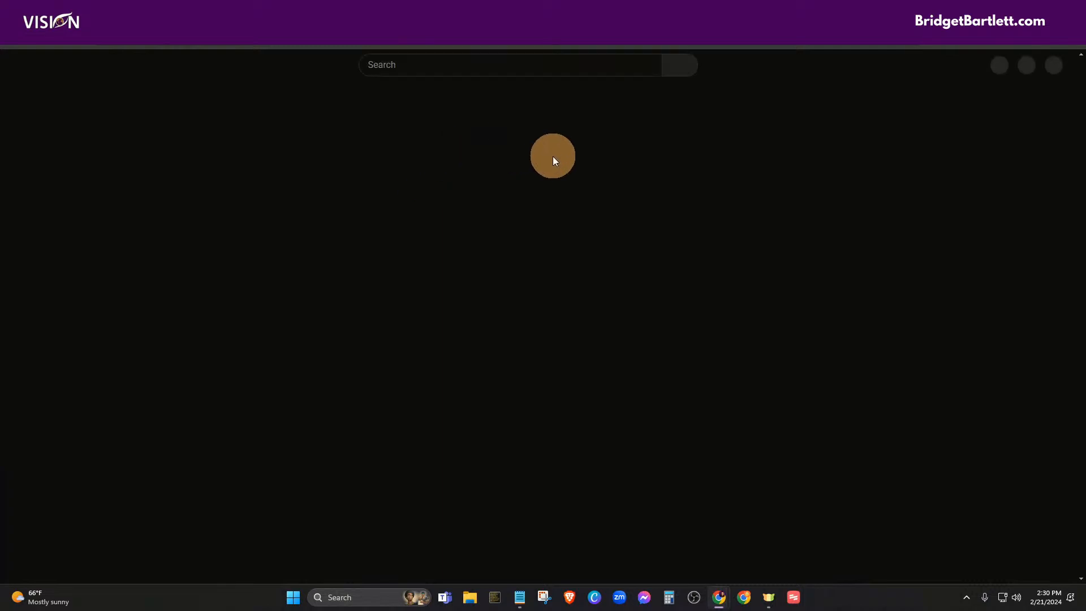
scroll(403, 271, "down", 4)
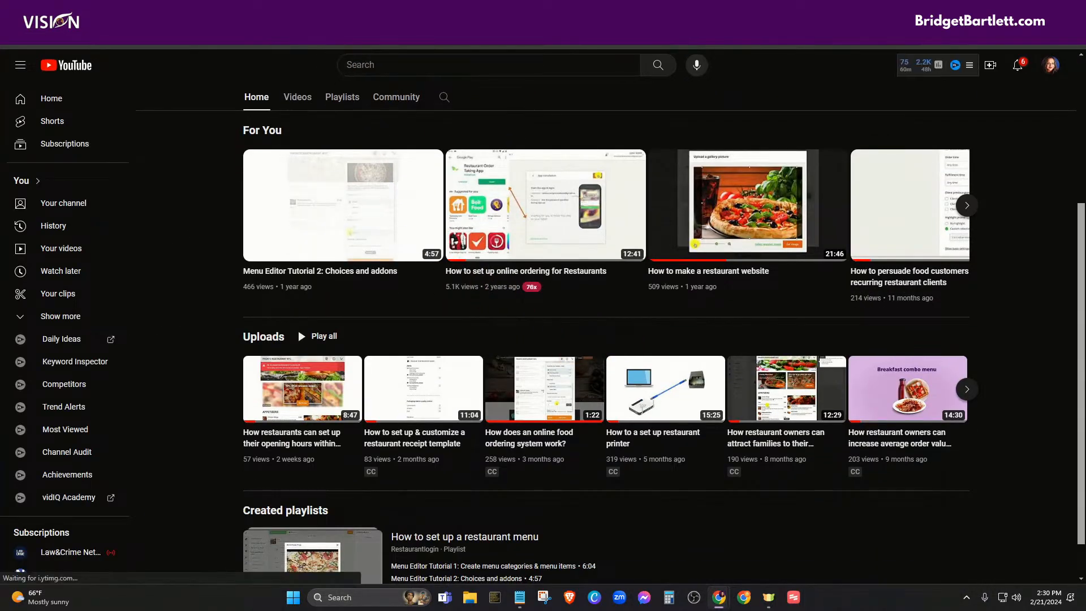
Step: Return to the marketing resources article, highlight the YTD Downloader link and read the Partner account resources section
left_click(396, 9)
scroll(457, 343, "down", 1)
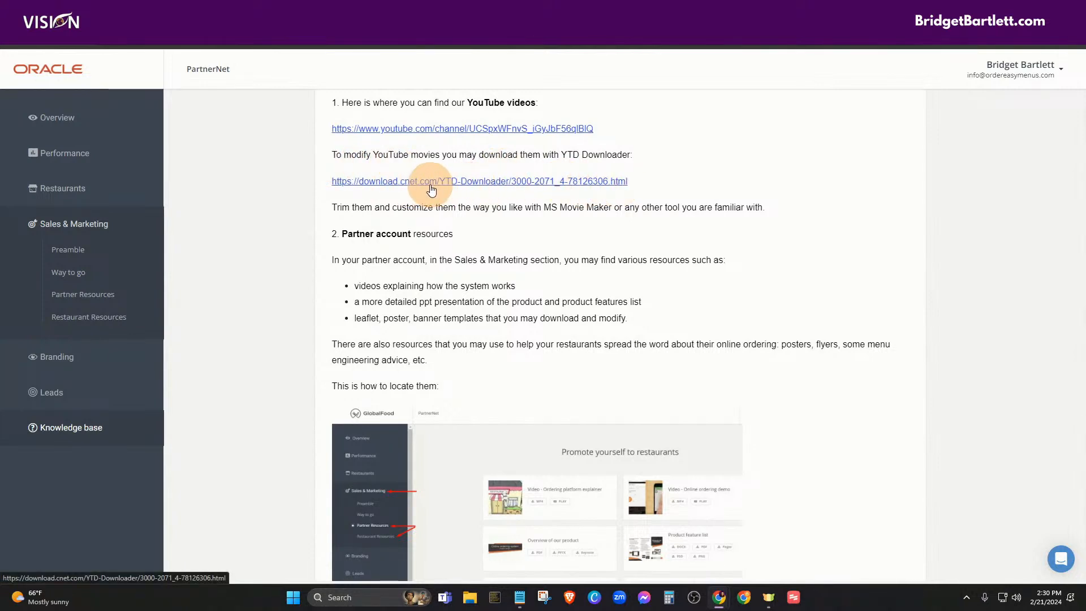
left_click_drag(636, 183, 325, 188)
scroll(489, 375, "down", 1)
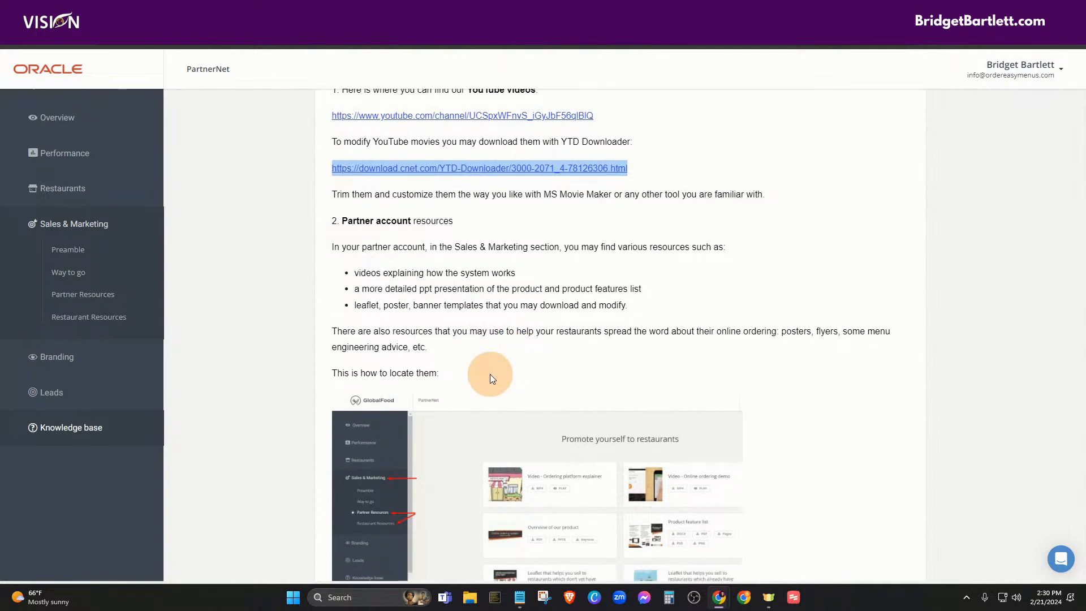
scroll(490, 374, "down", 2)
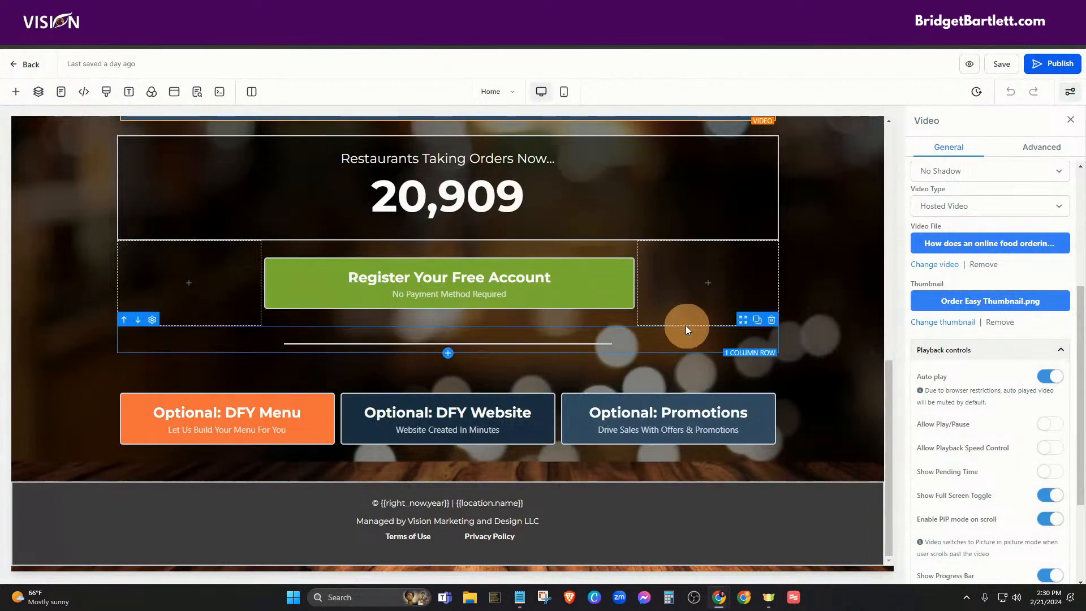
Step: In the Home page editor, select the Optional: DFY Menu button and open its linked menu insertion article
left_click(244, 422)
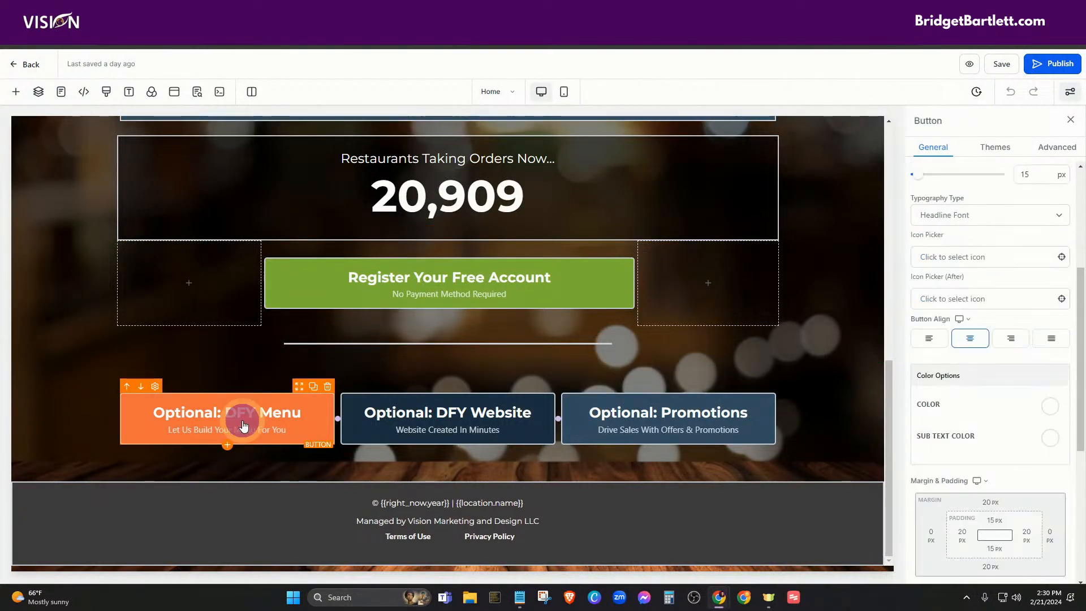
scroll(960, 390, "down", 5)
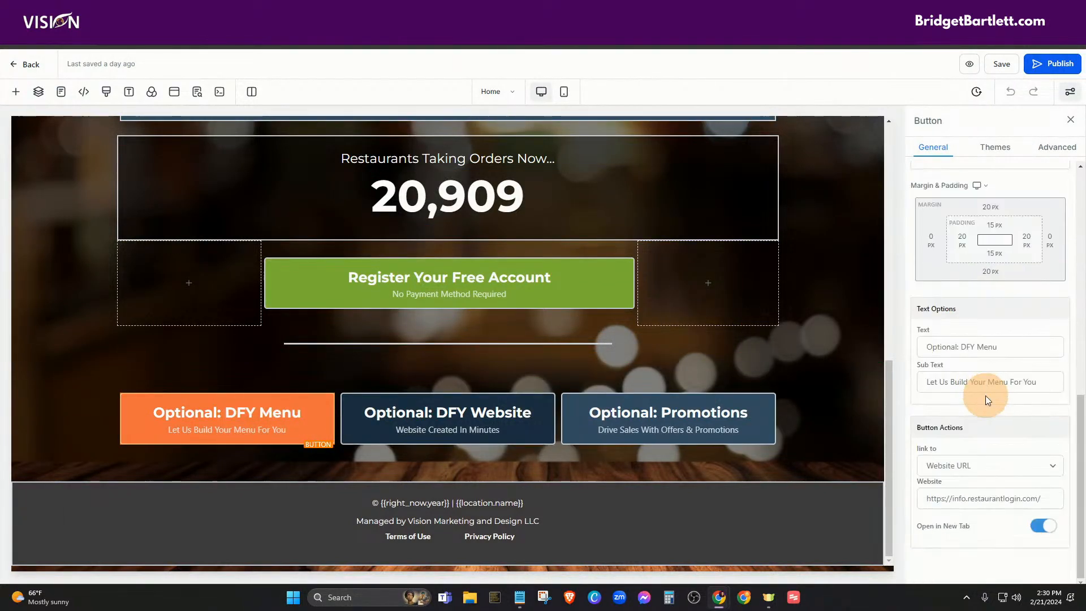
left_click_drag(922, 498, 1050, 499)
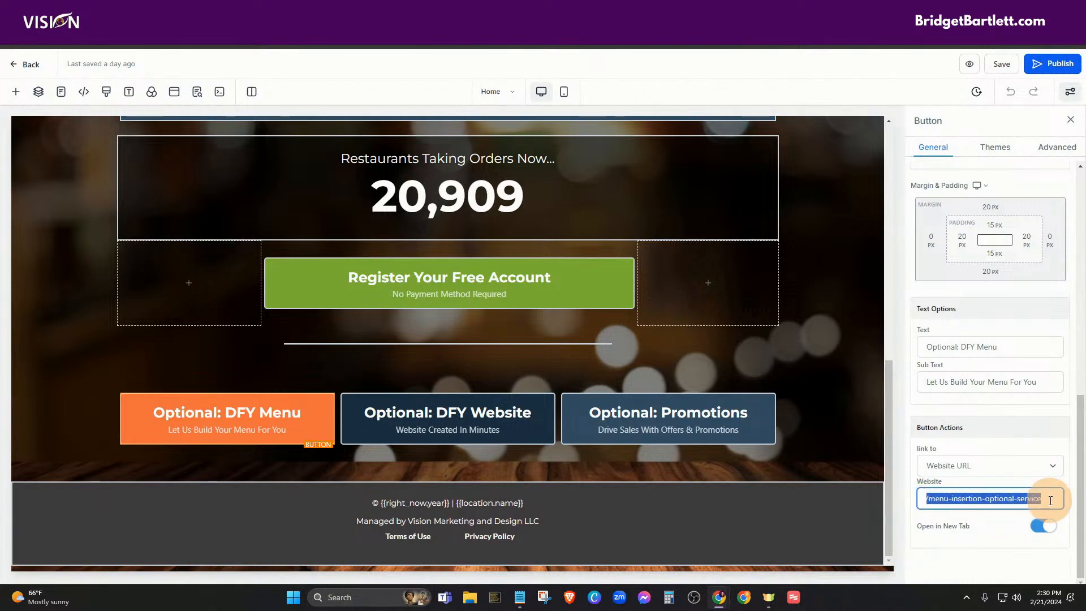
right_click(997, 501)
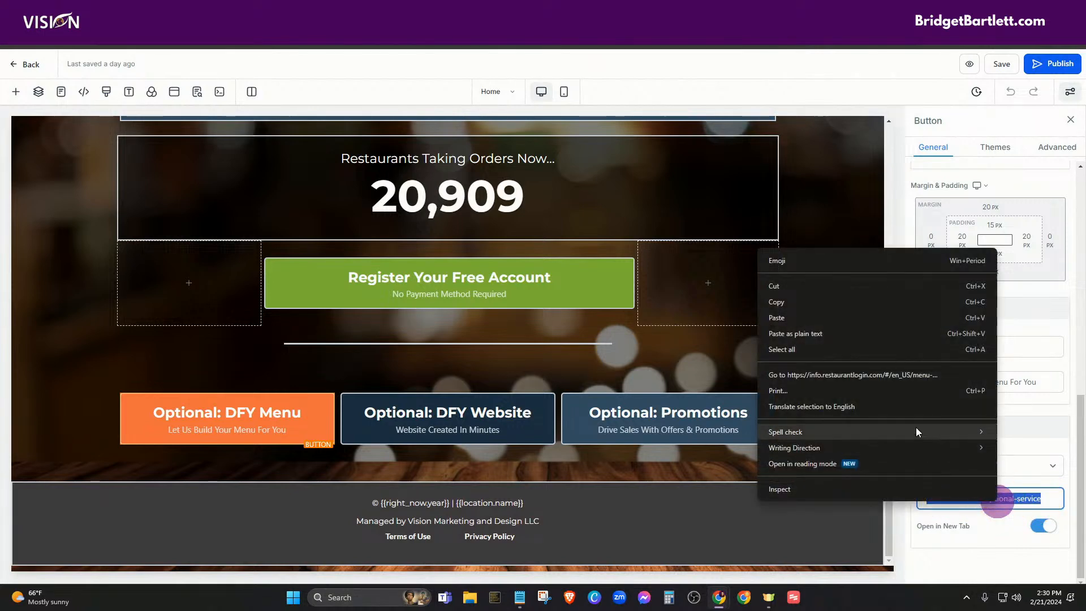
left_click(847, 375)
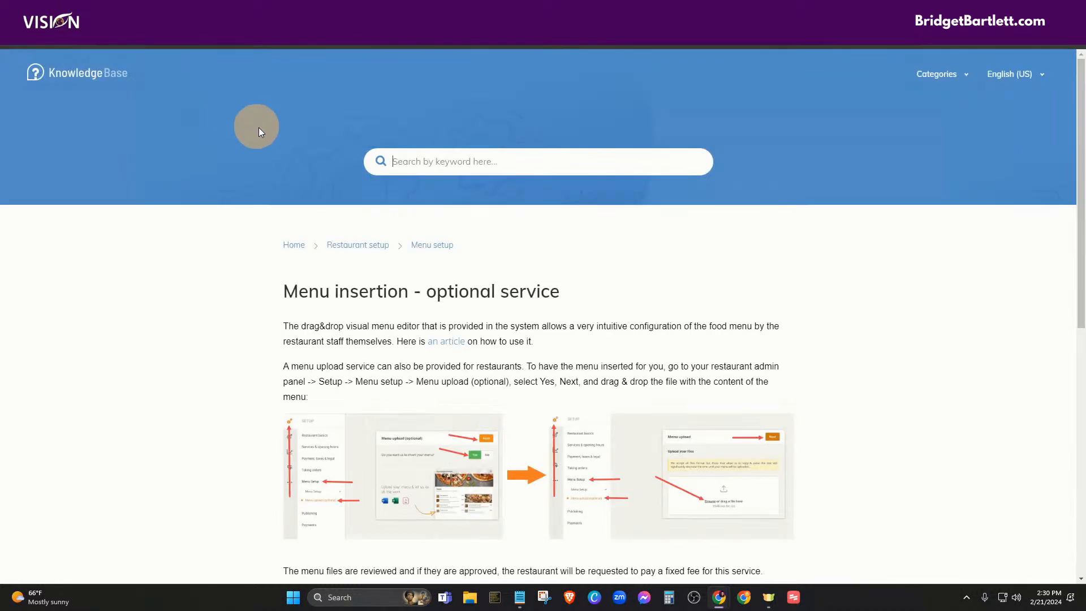
Step: Go to the Knowledge Base home page, review its help categories and video tutorials, and return to the Home page editor
left_click(307, 249)
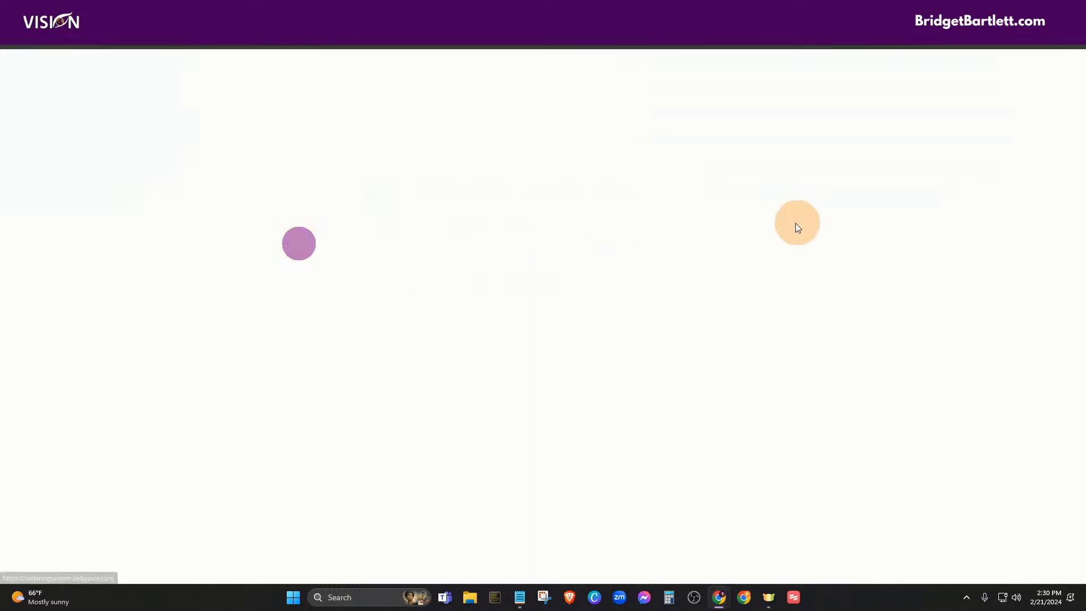
scroll(826, 270, "down", 1)
scroll(836, 272, "down", 8)
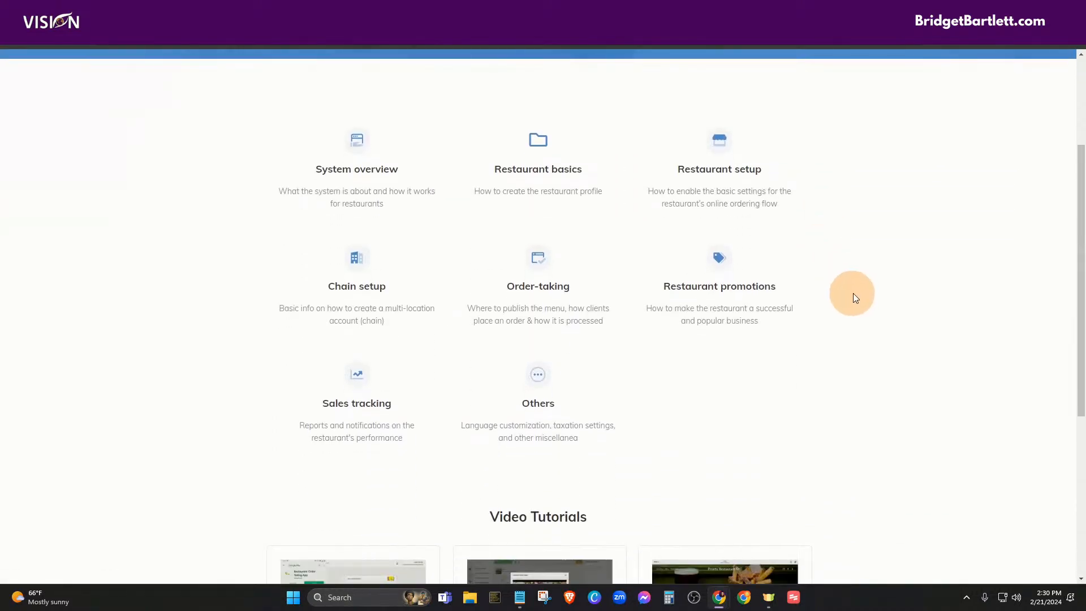
scroll(864, 310, "down", 1)
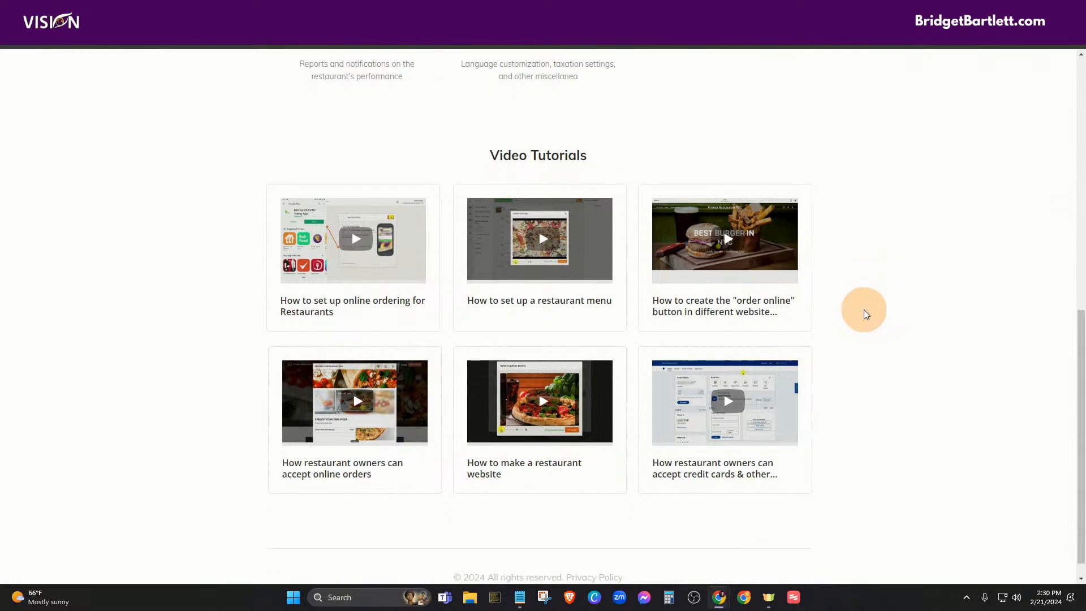
scroll(877, 317, "up", 2)
scroll(875, 317, "up", 8)
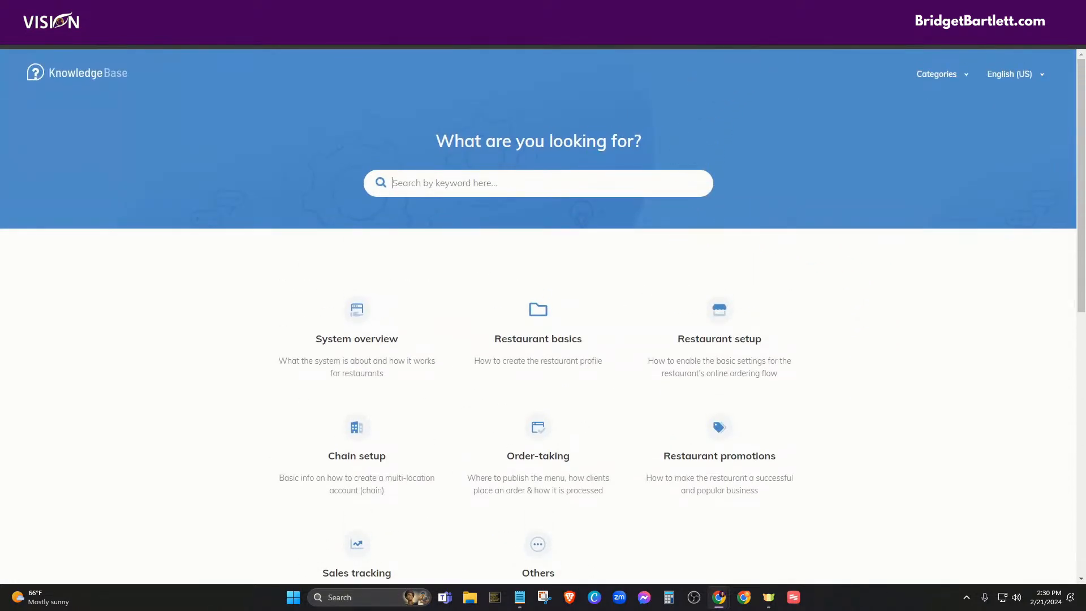
left_click(770, 10)
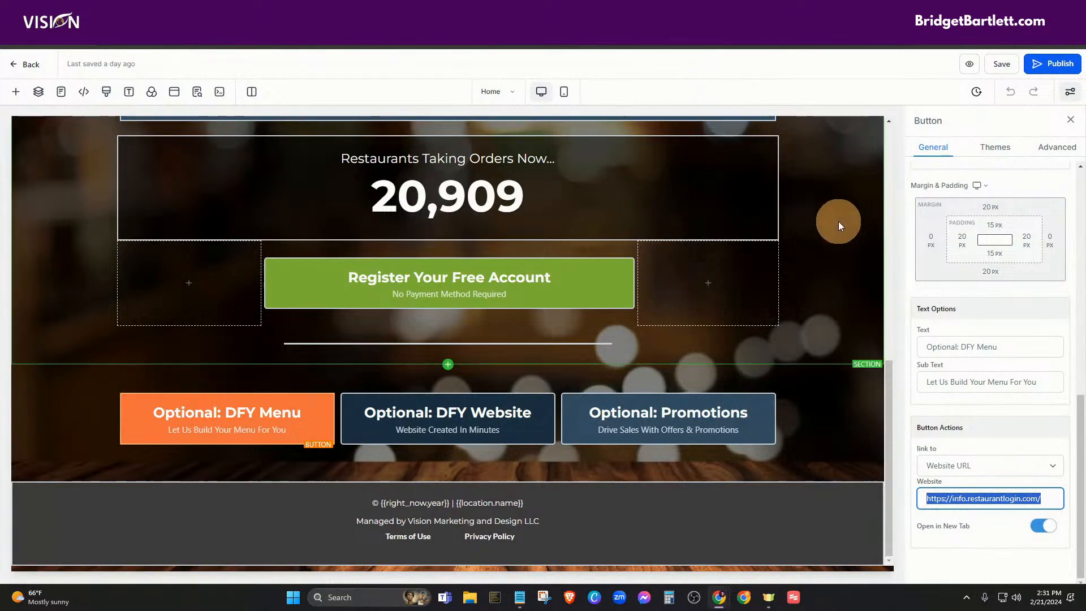
Step: Switch the editor to the Onboarding page and review its headline, video, Need Help button and optional service buttons
scroll(834, 226, "up", 12)
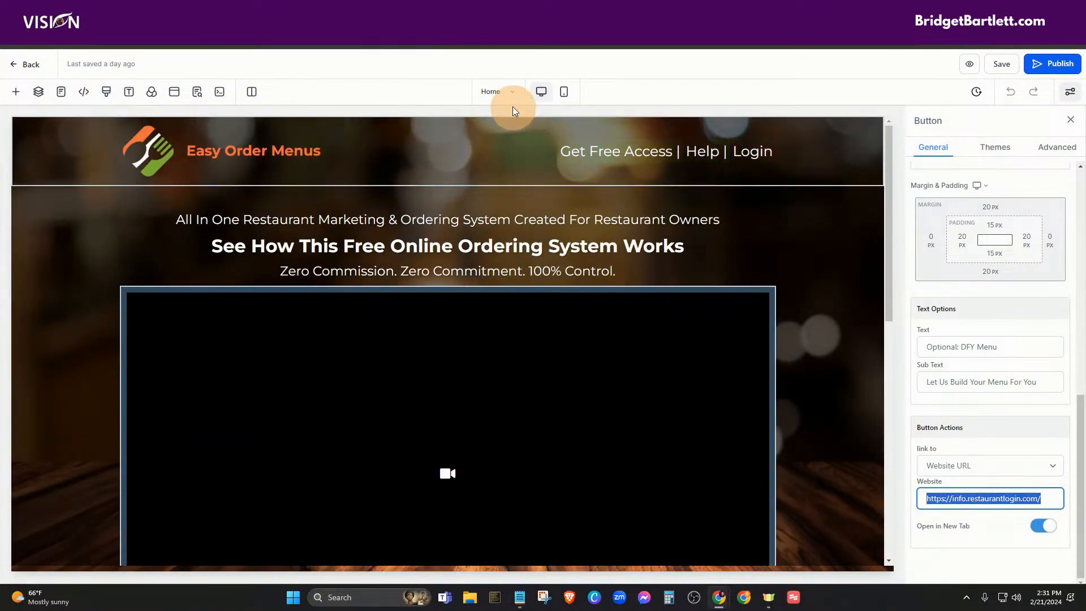
left_click(500, 92)
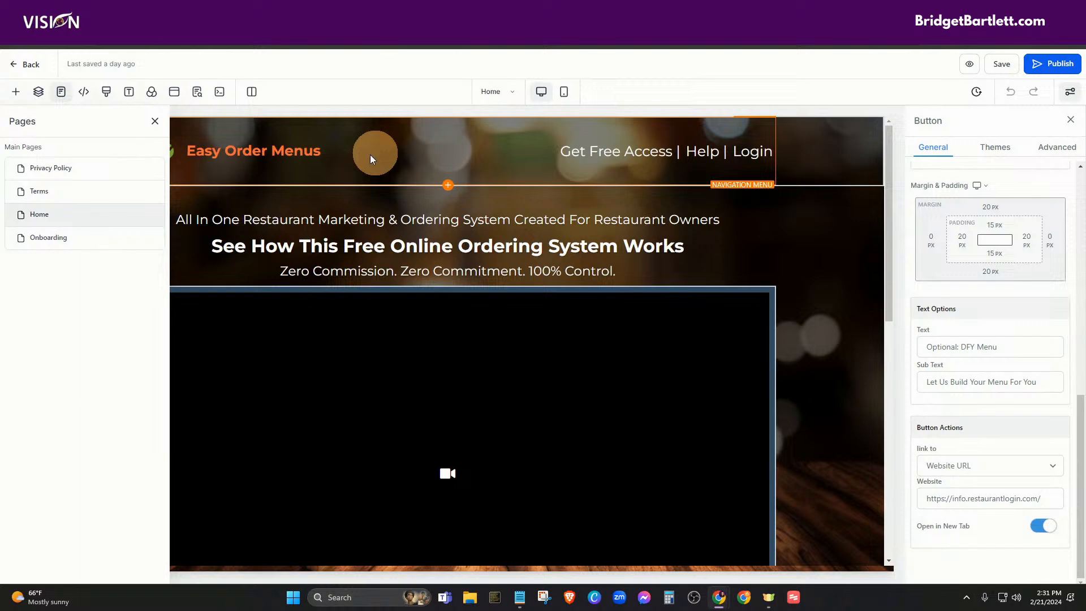
left_click(50, 239)
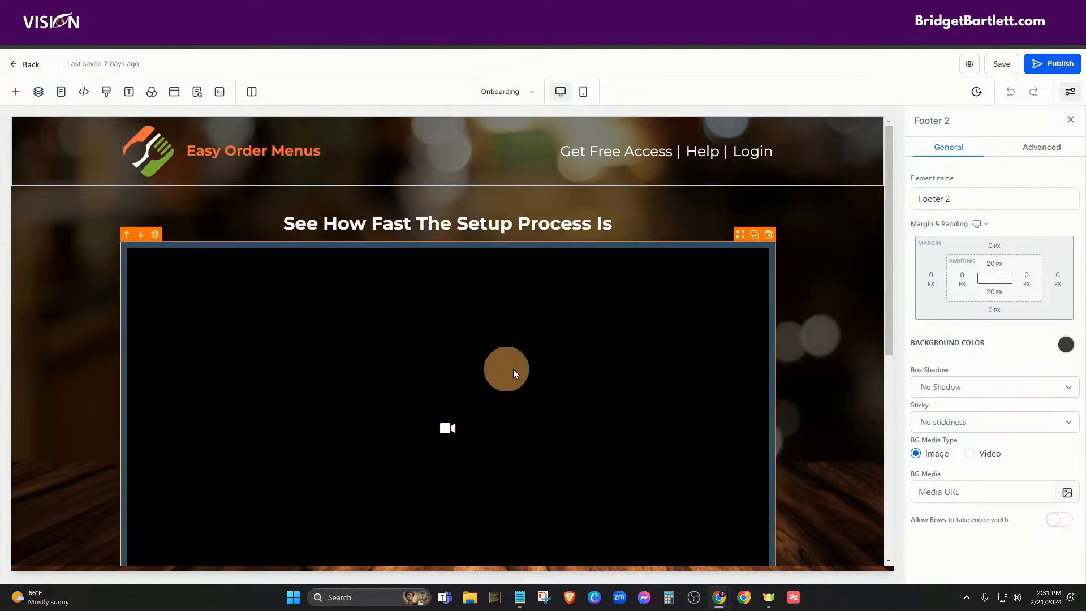
scroll(518, 365, "down", 1)
scroll(523, 345, "down", 5)
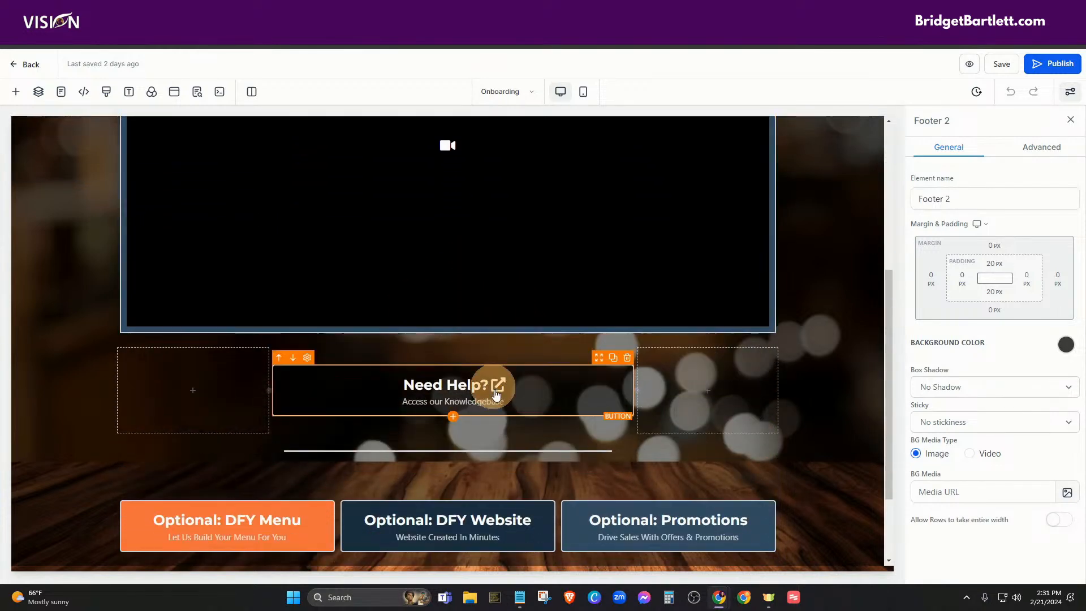
left_click(497, 403)
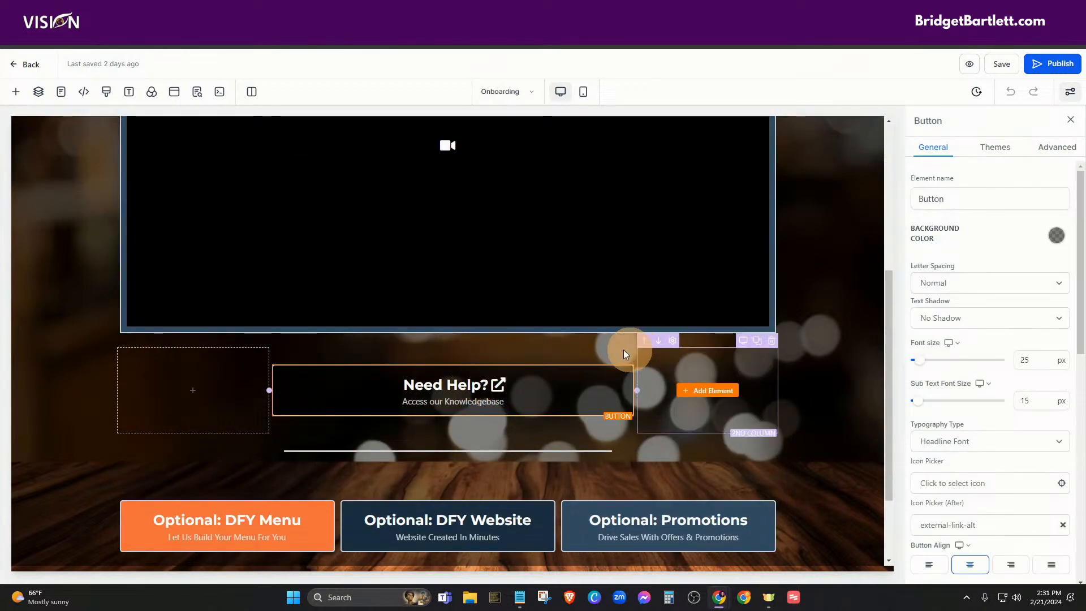
scroll(755, 358, "down", 2)
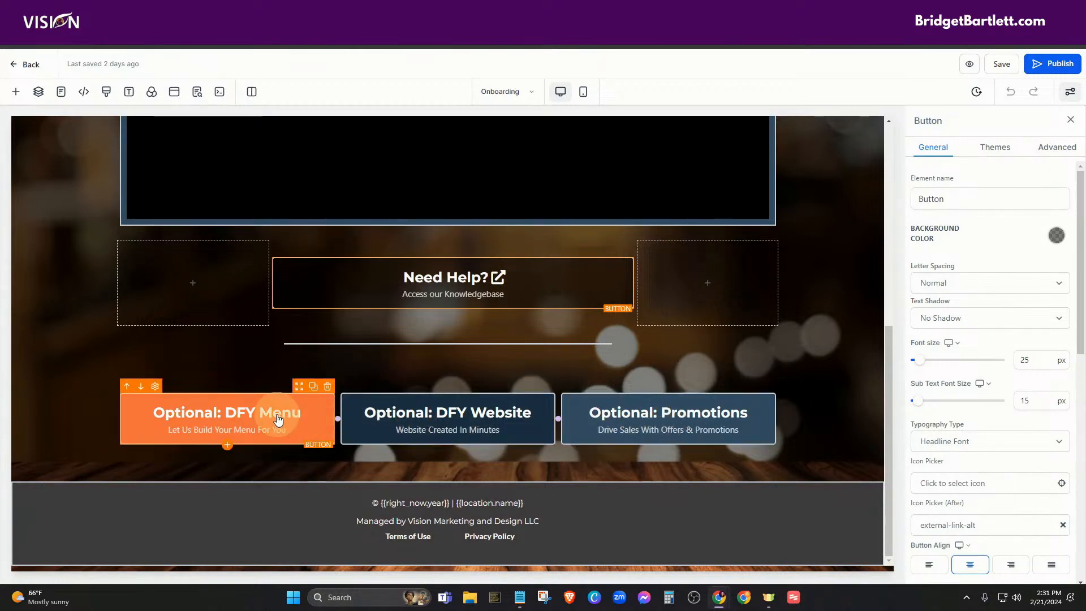
scroll(804, 379, "up", 6)
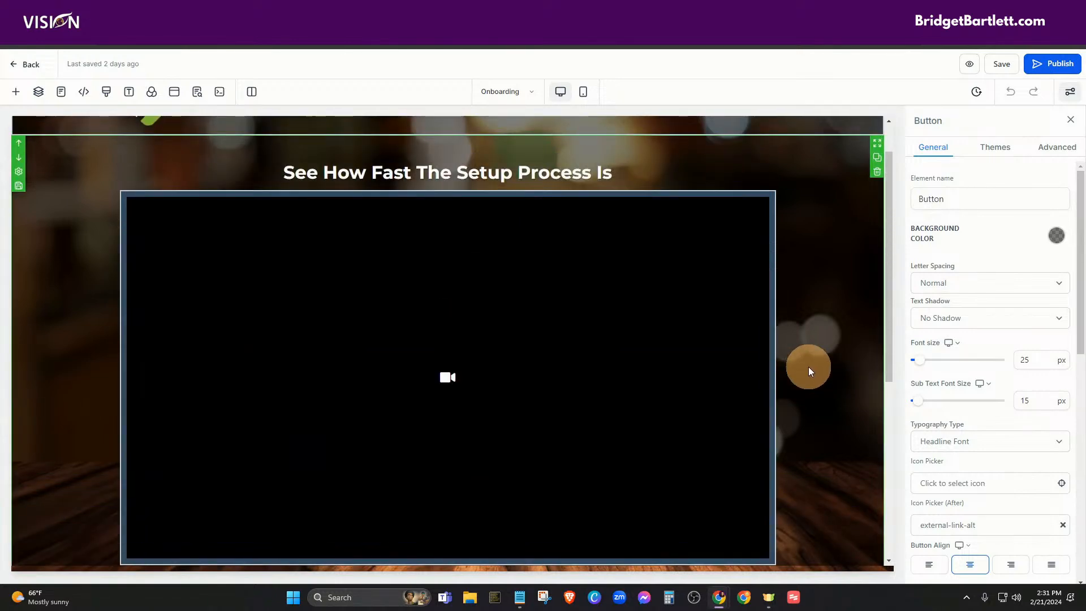
scroll(809, 367, "up", 1)
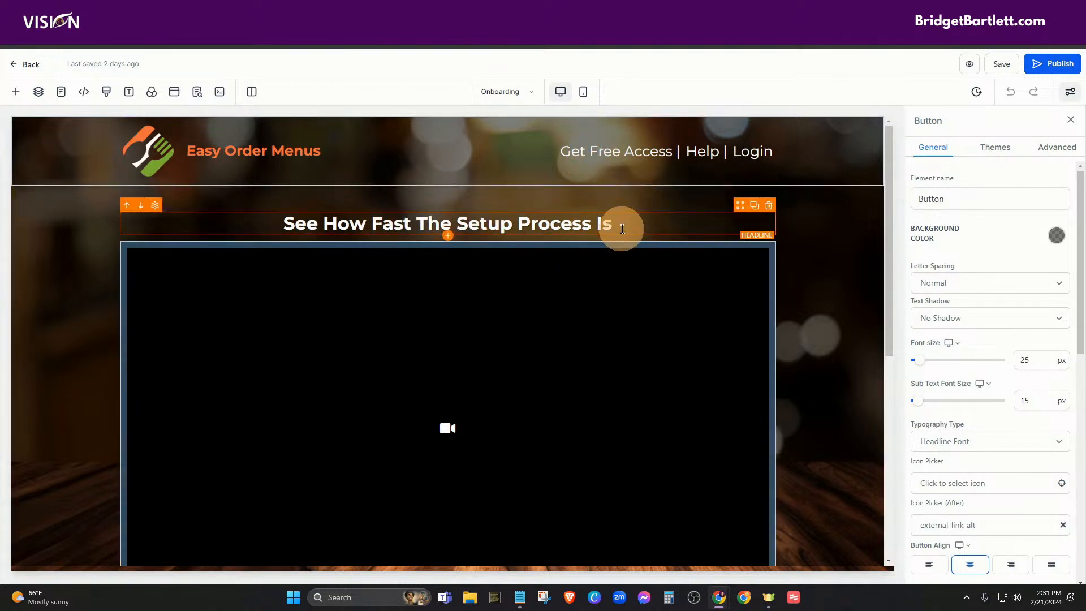
scroll(628, 349, "down", 1)
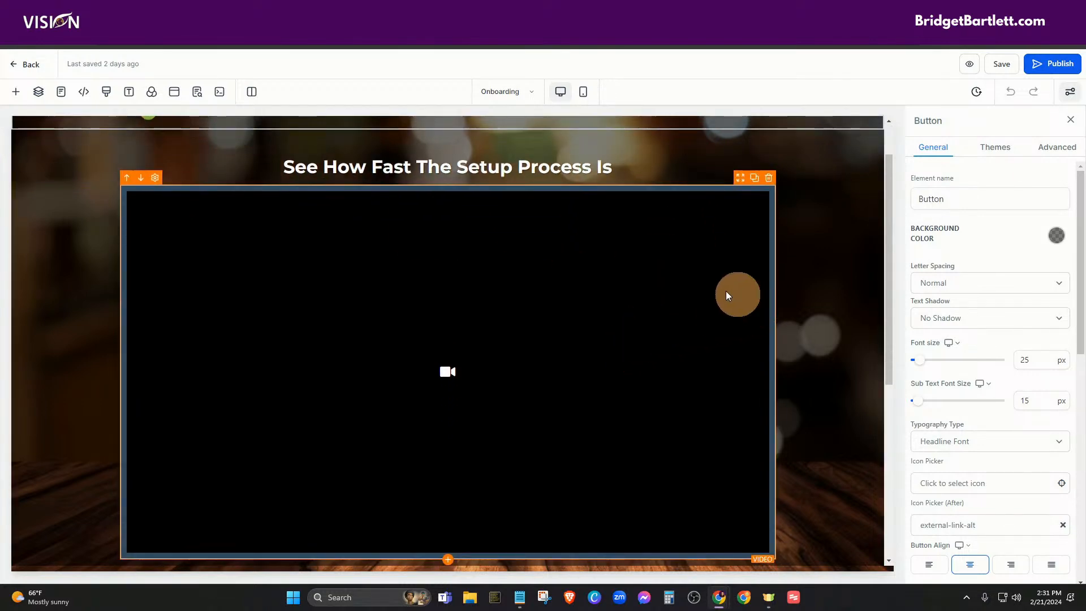
scroll(730, 295, "up", 1)
Step: Exit the page editor to the Automation workflows, and mark Create Funnel as done in the Setup Business Checklist spreadsheet
left_click(12, 69)
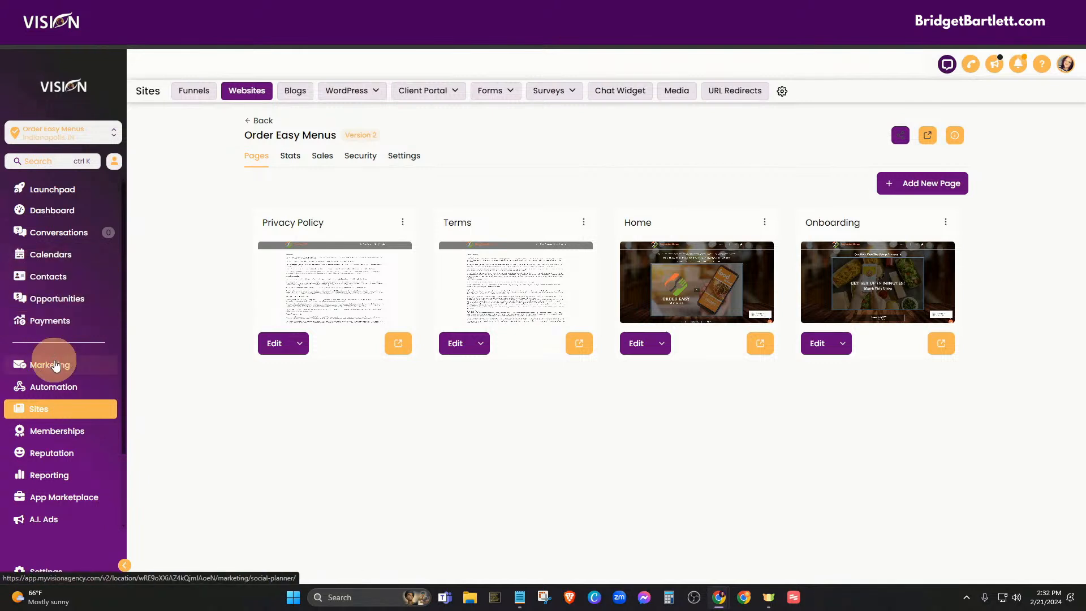
left_click(54, 392)
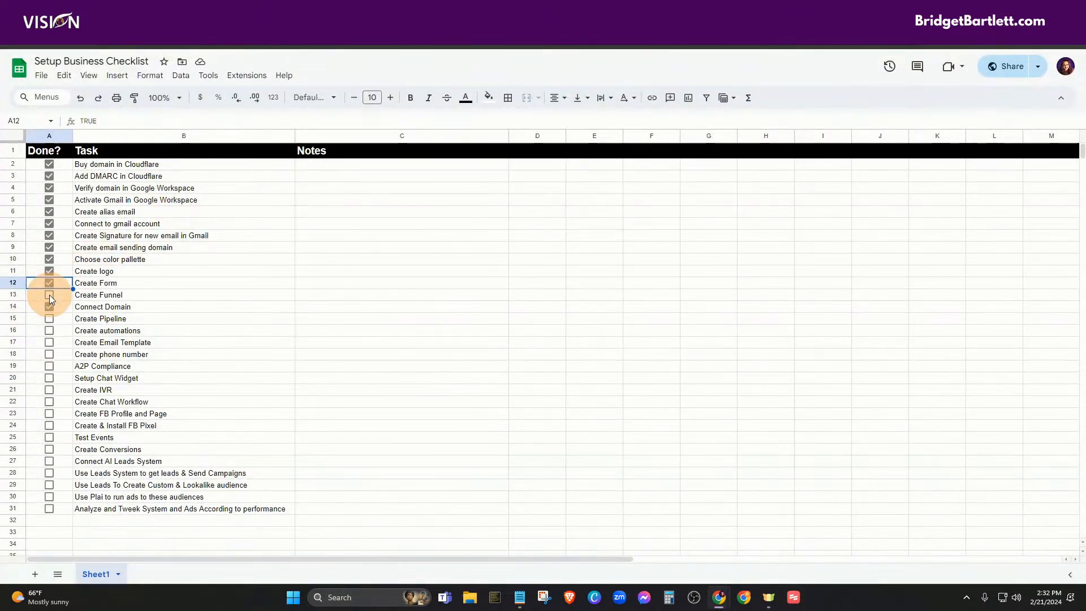
left_click(49, 295)
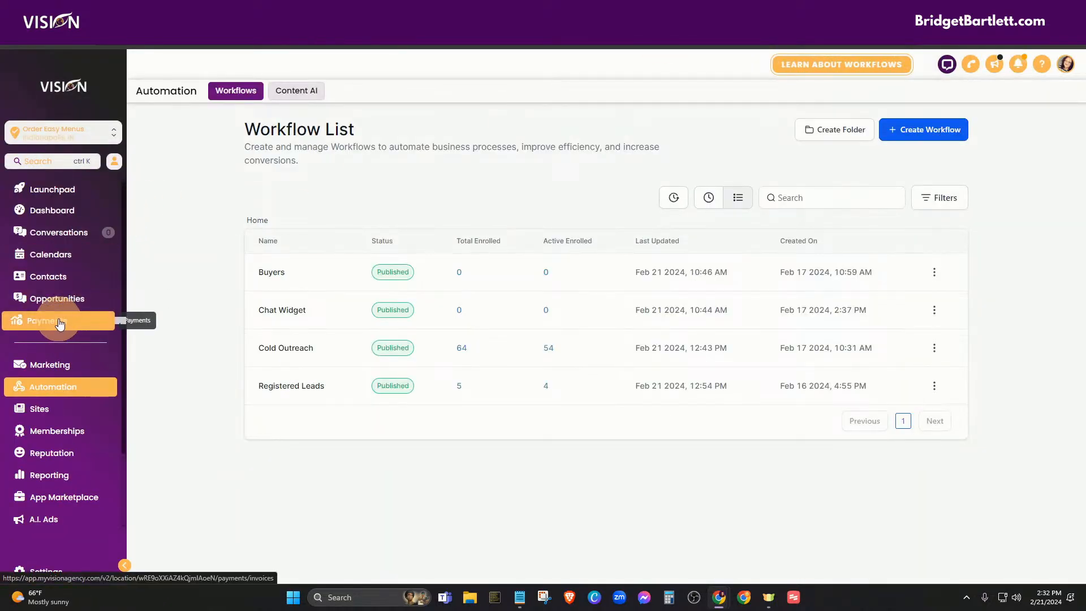
Step: Review the stages on the Main opportunities board and open the list of pipelines
left_click(71, 300)
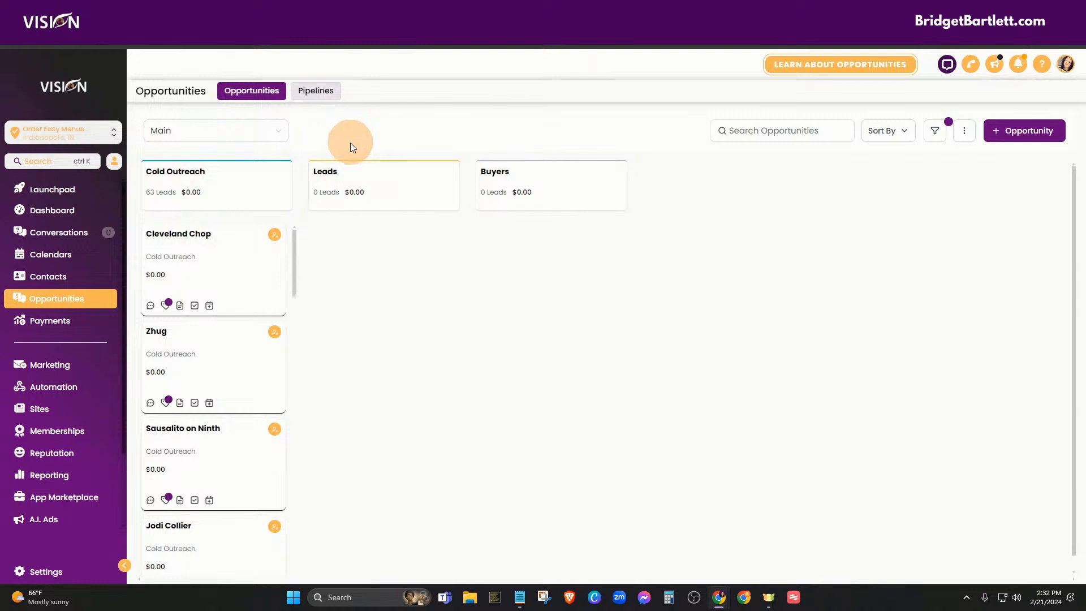
left_click(315, 91)
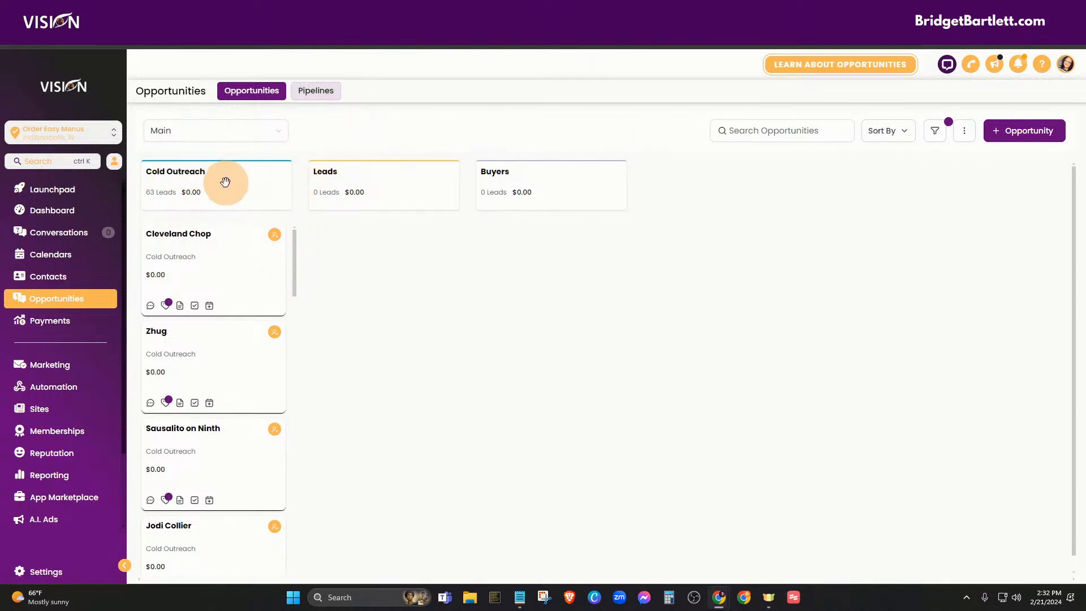
left_click(317, 92)
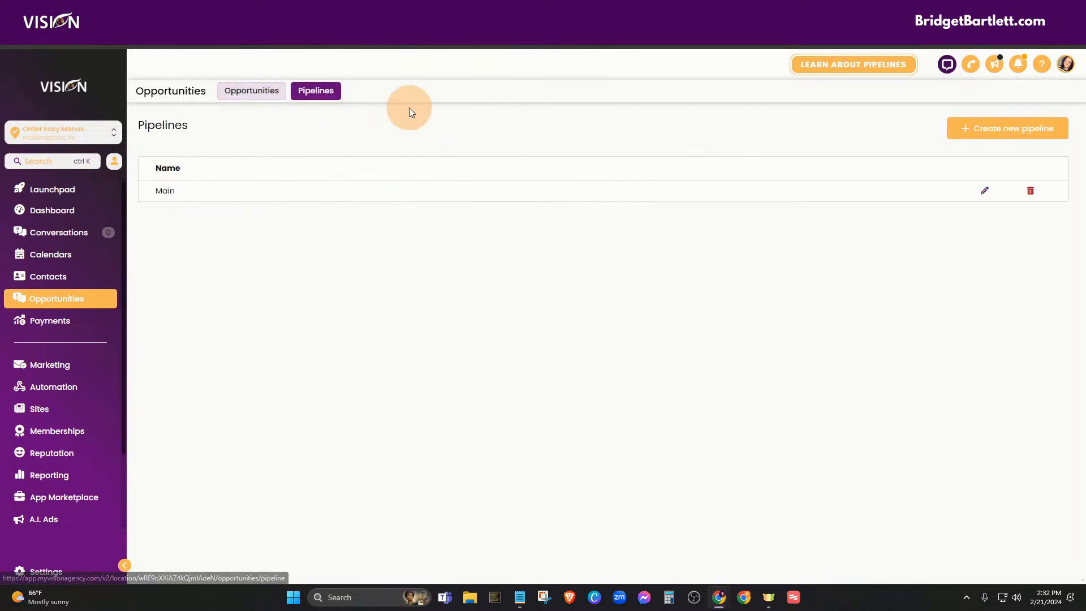
Step: Look at the blank new-pipeline form, and review the Main pipeline's name and stage names without saving anything
left_click(1013, 129)
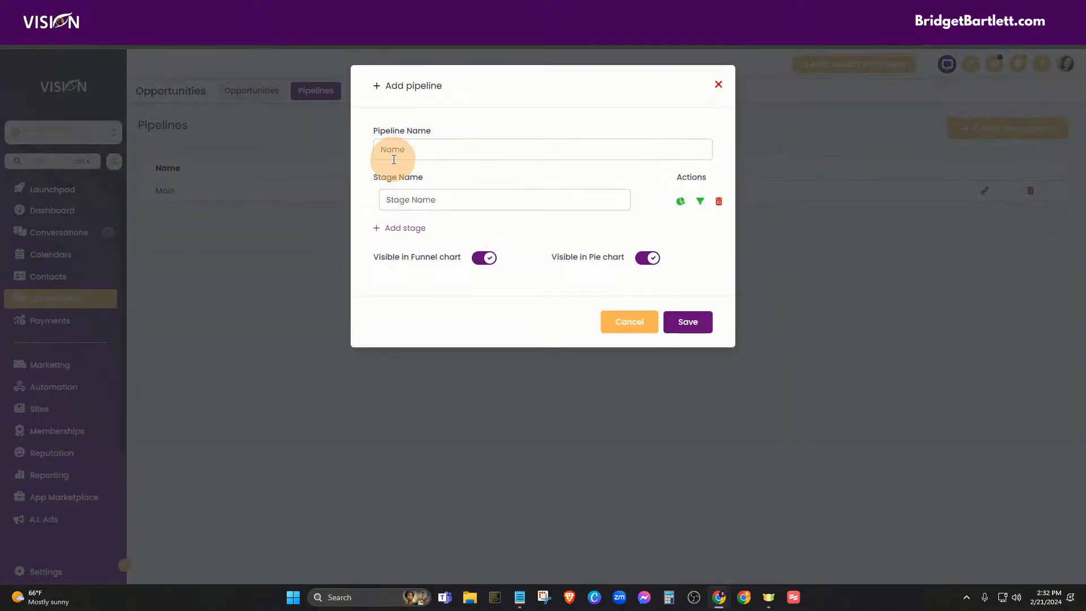
left_click(720, 82)
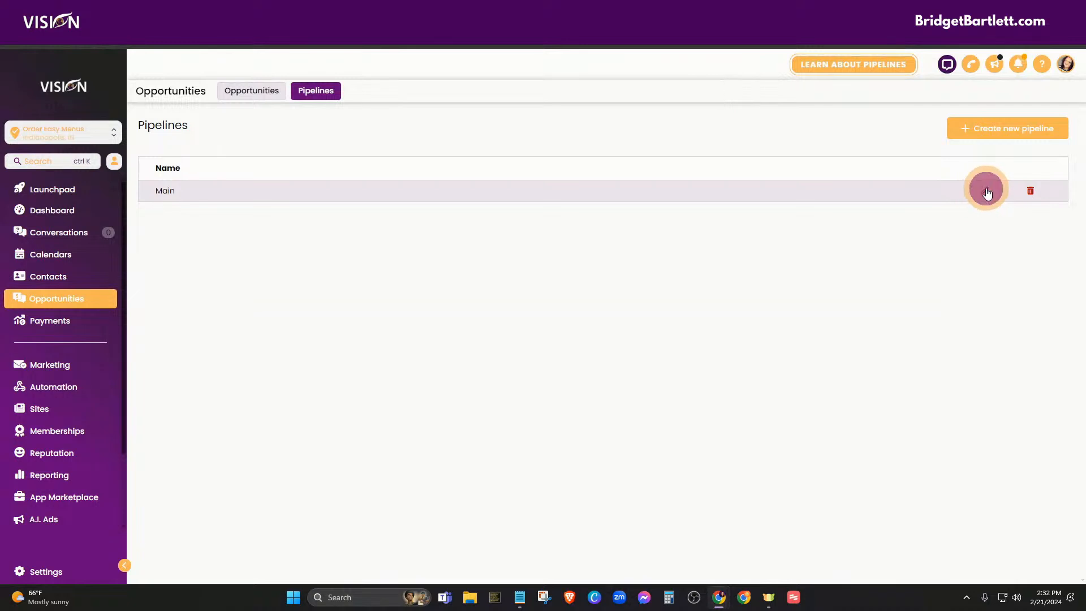
left_click(988, 192)
left_click_drag(420, 149, 362, 153)
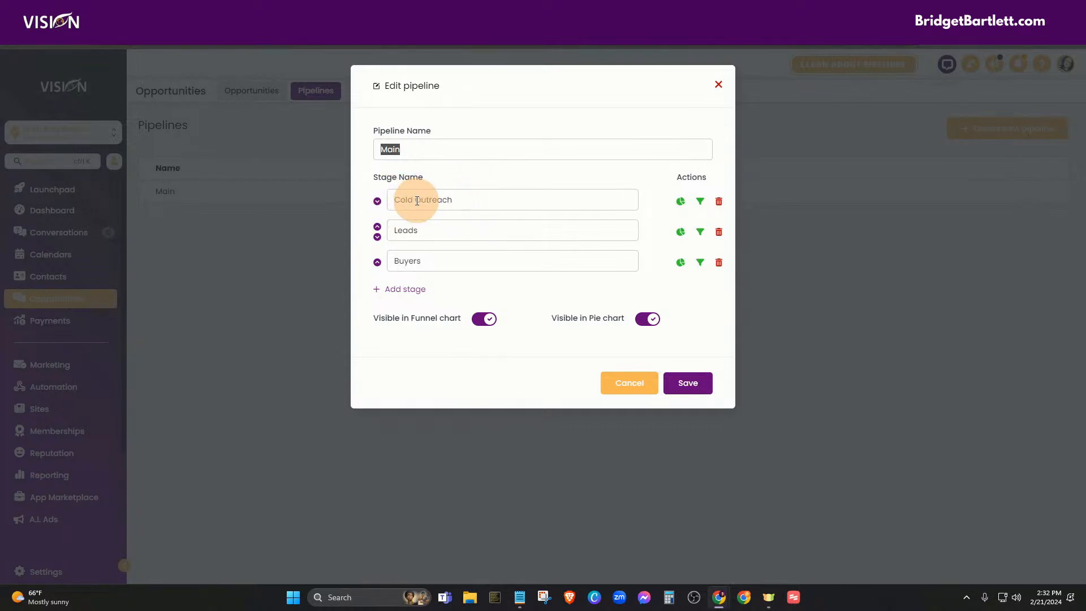
left_click(440, 233)
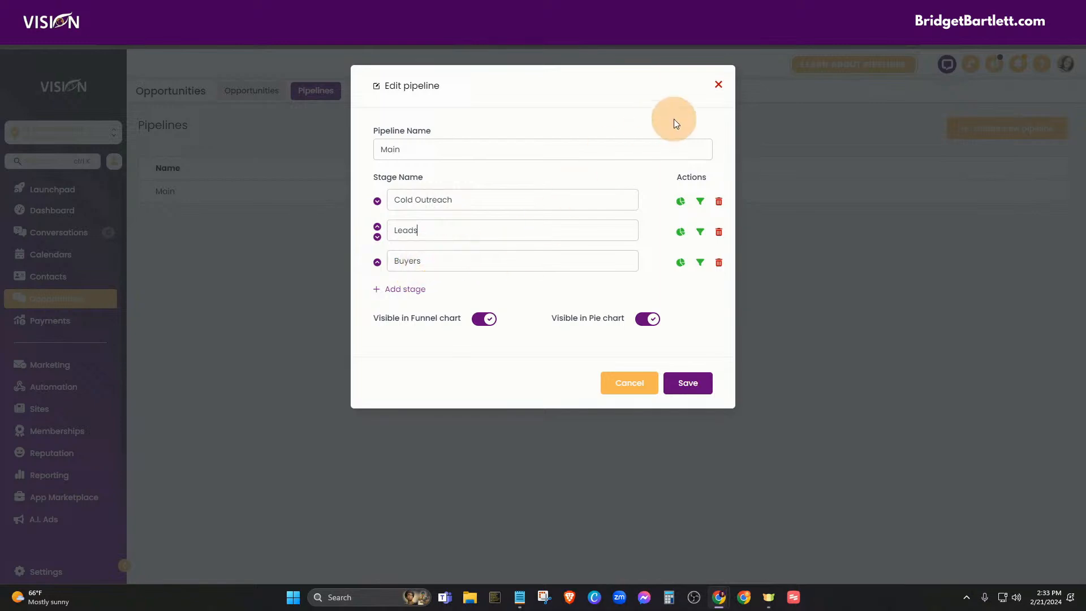
left_click(719, 86)
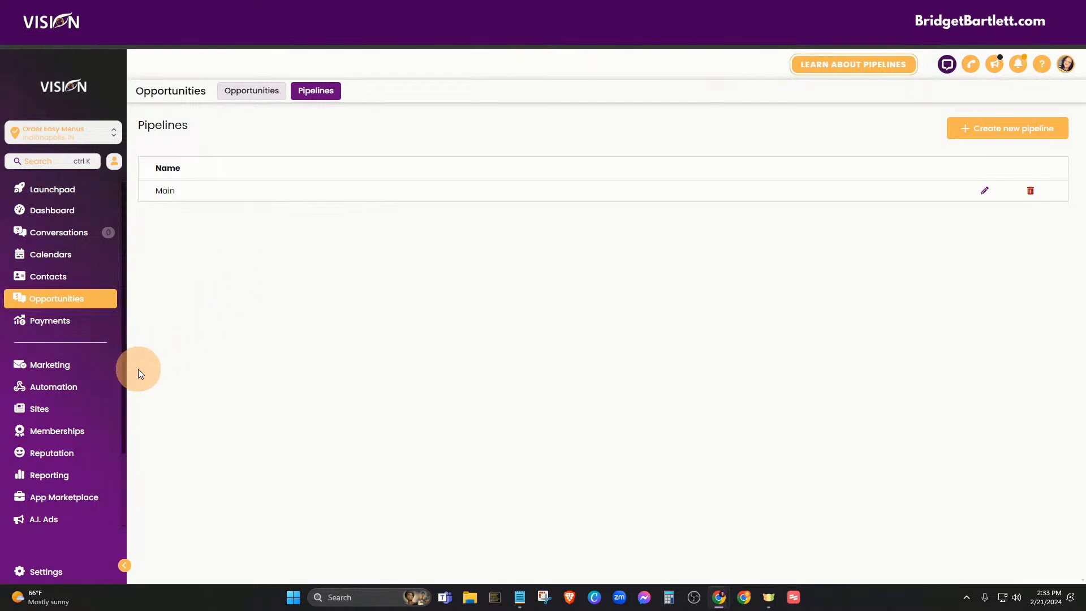
Step: Open the Cold Outreach automation workflow and review the settings of its trigger and its Update contact field action
left_click(74, 391)
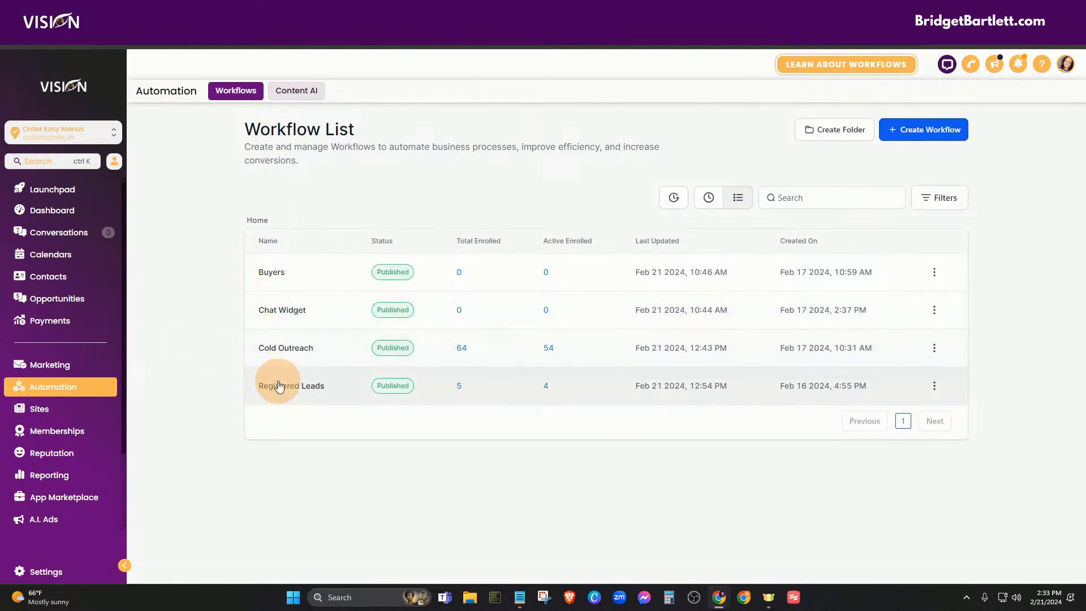
left_click(276, 349)
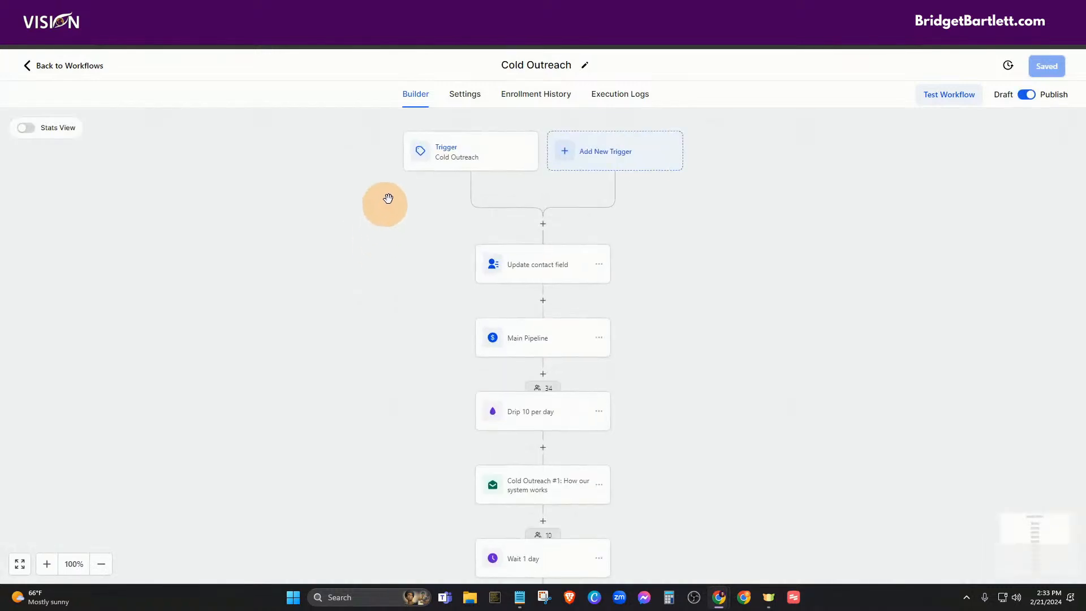
left_click(439, 149)
left_click(477, 143)
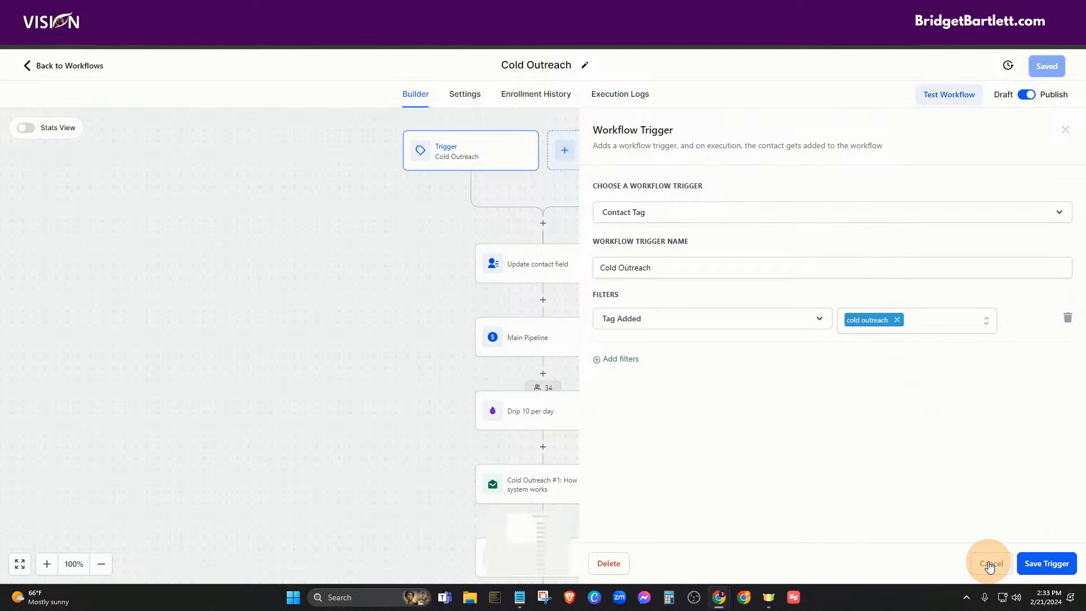
left_click(989, 566)
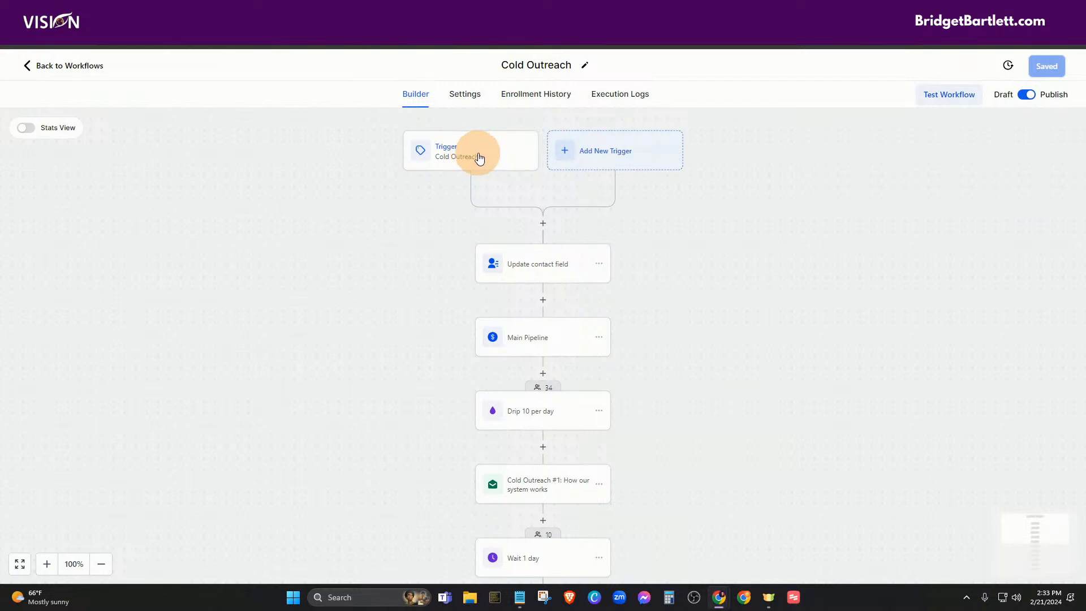
left_click(539, 272)
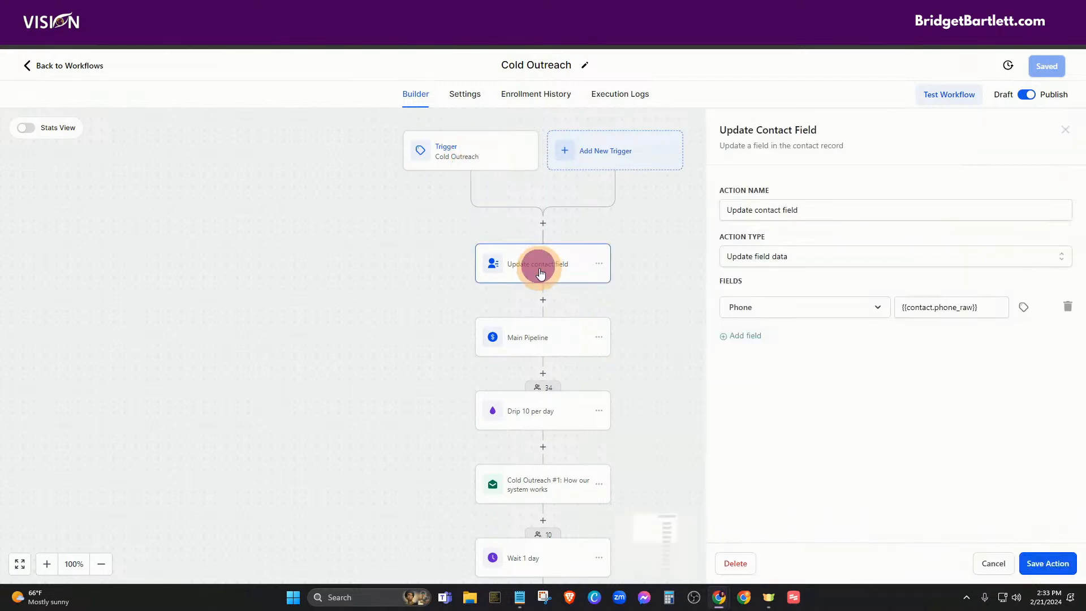
left_click(994, 562)
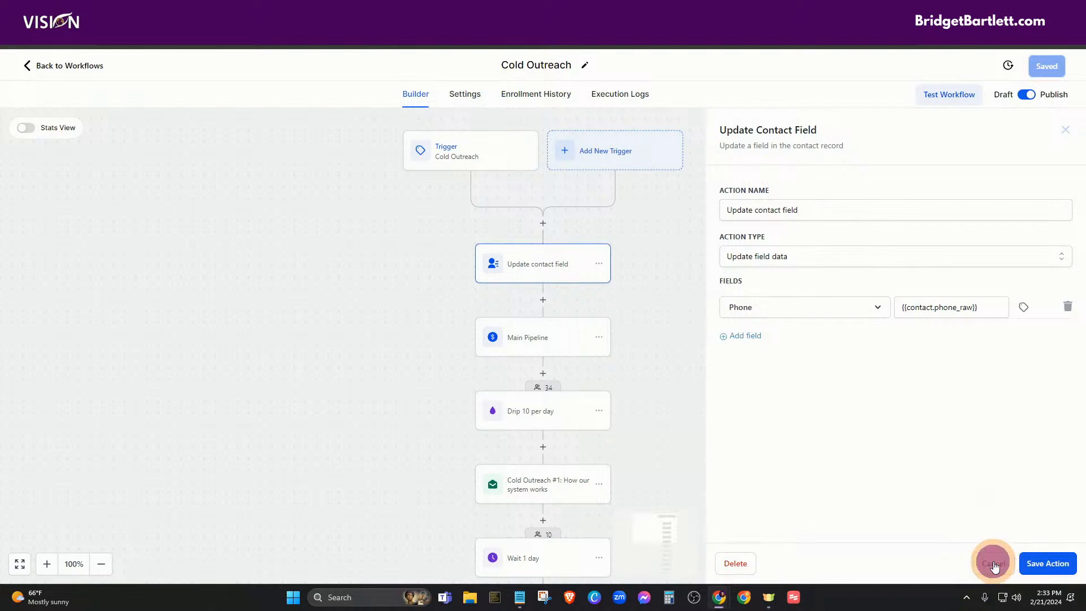
Step: Review the Main Pipeline action's pipeline, stage, source and status settings, and save the action
left_click(534, 345)
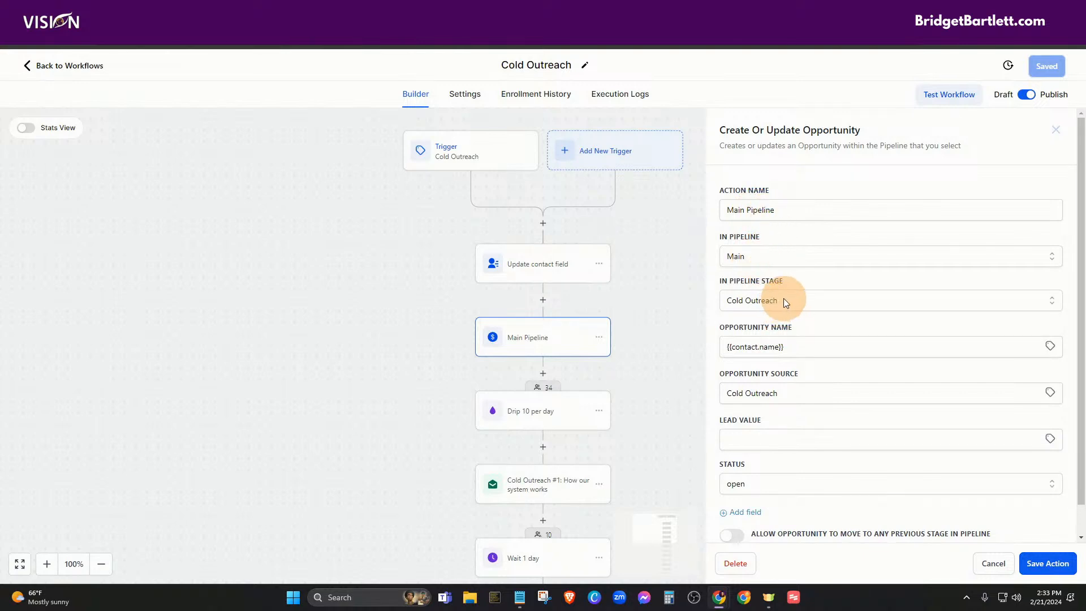
scroll(790, 307, "down", 1)
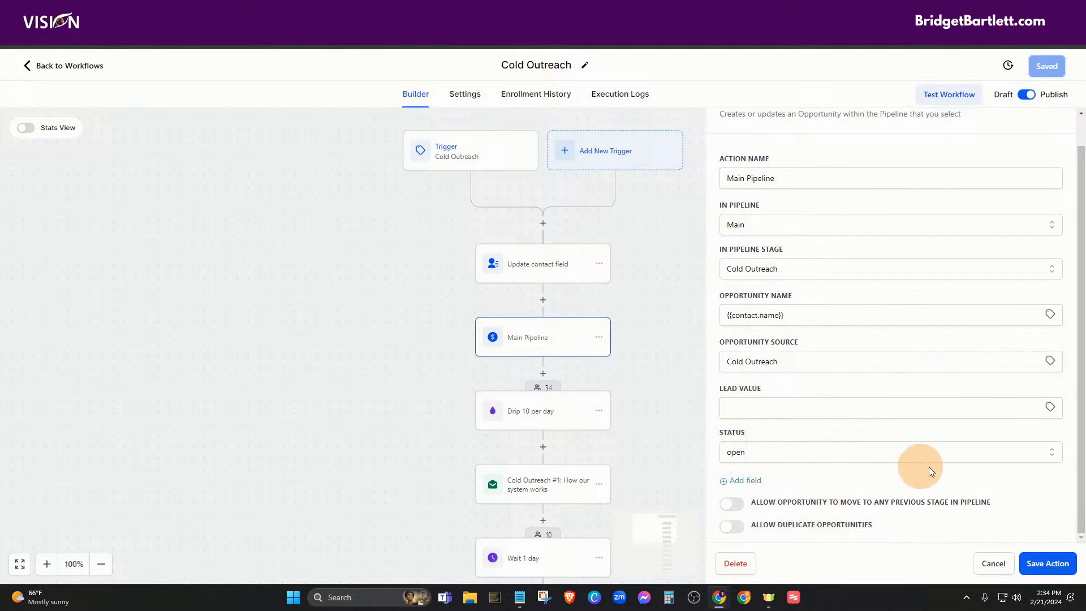
left_click(1048, 563)
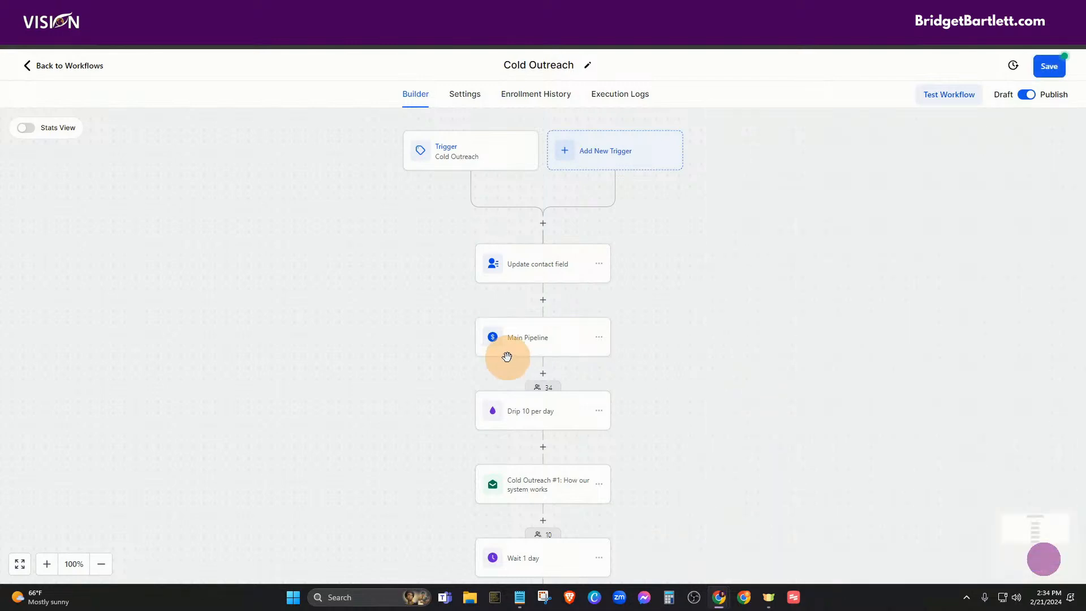
Step: Examine the batch size and interval of the Drip 10 per day action, and close it without saving
left_click(536, 415)
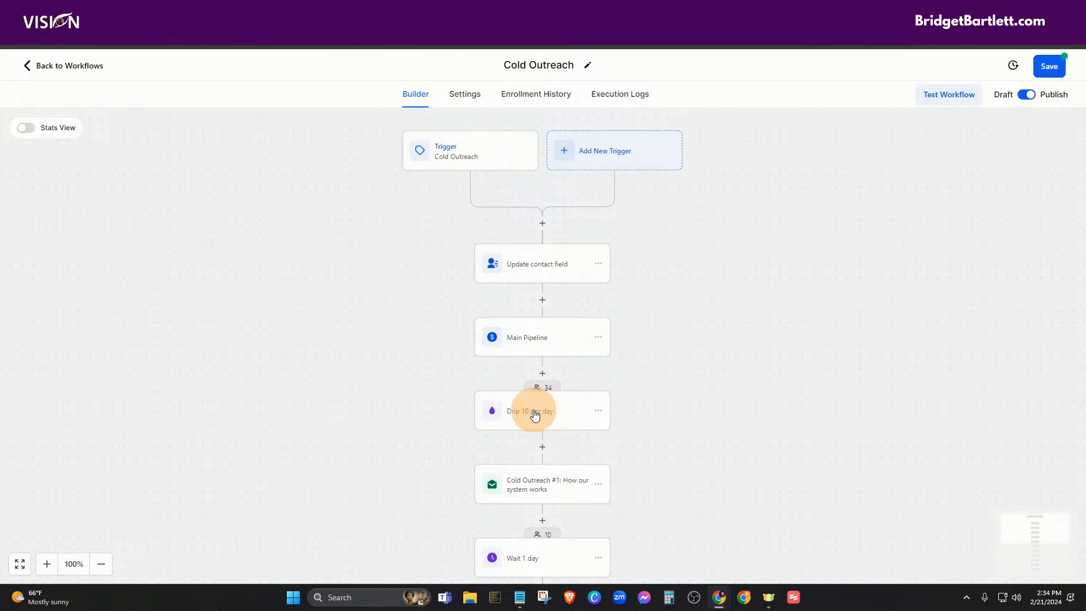
left_click(535, 414)
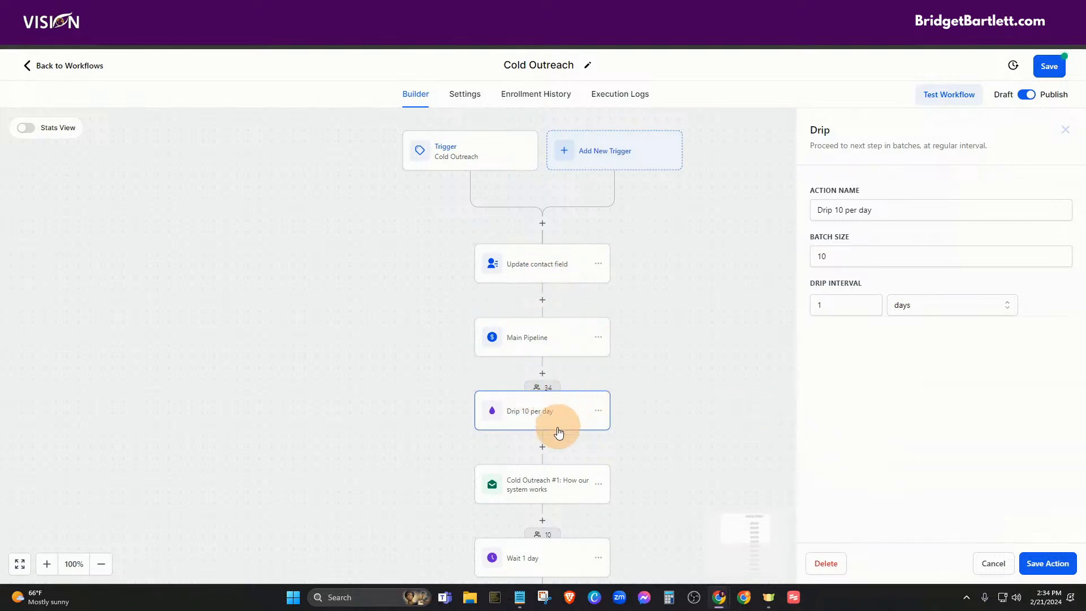
left_click(994, 564)
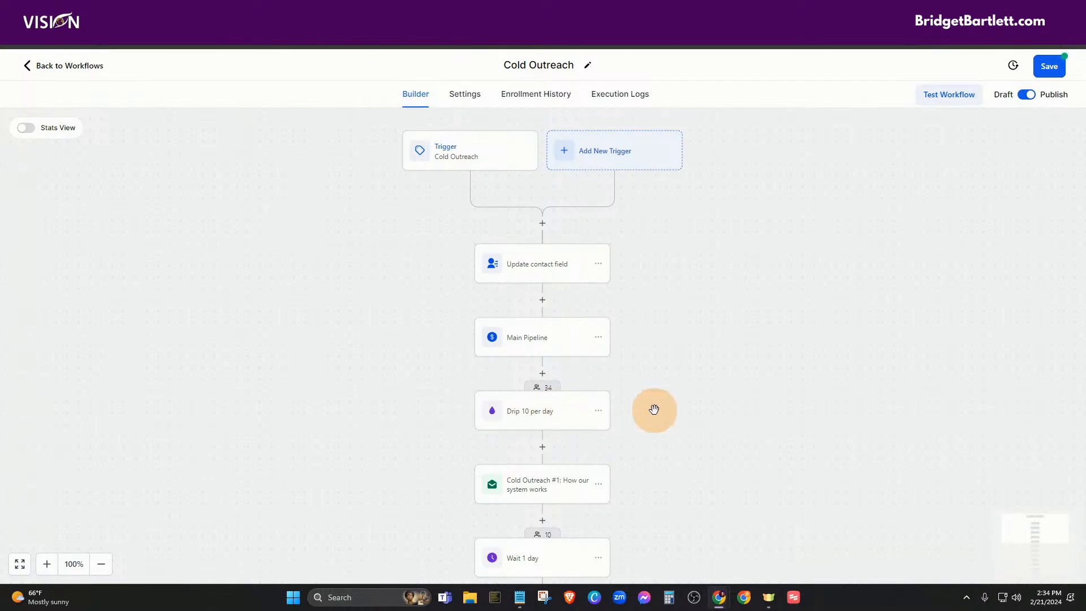
scroll(622, 396, "down", 1)
left_click(523, 343)
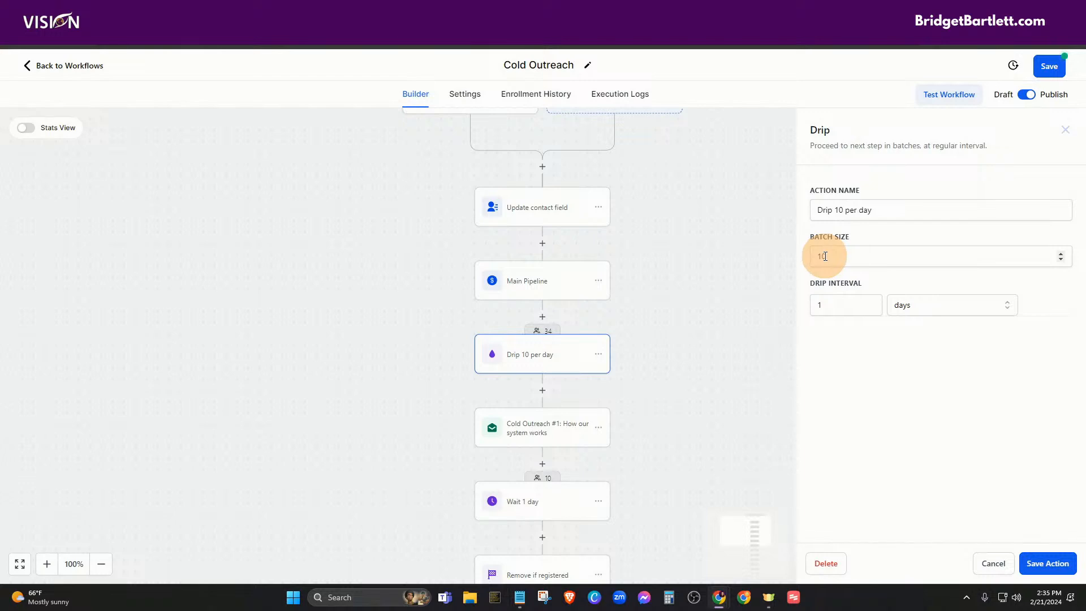
left_click(998, 572)
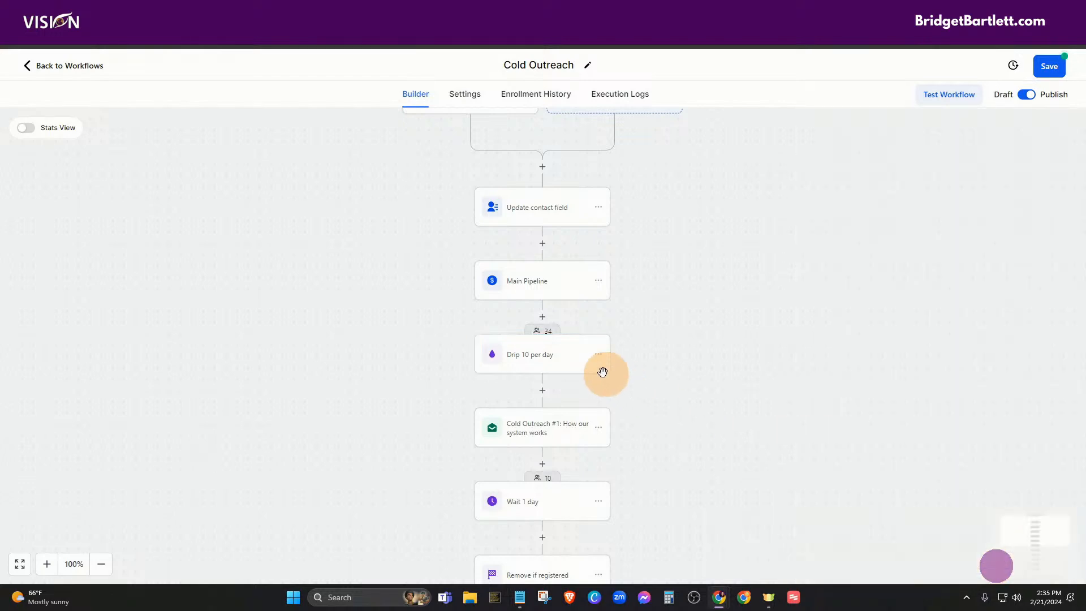
Step: Examine the order of drip, email, wait and goal steps along the Cold Outreach workflow
scroll(712, 350, "down", 2)
scroll(712, 350, "down", 2)
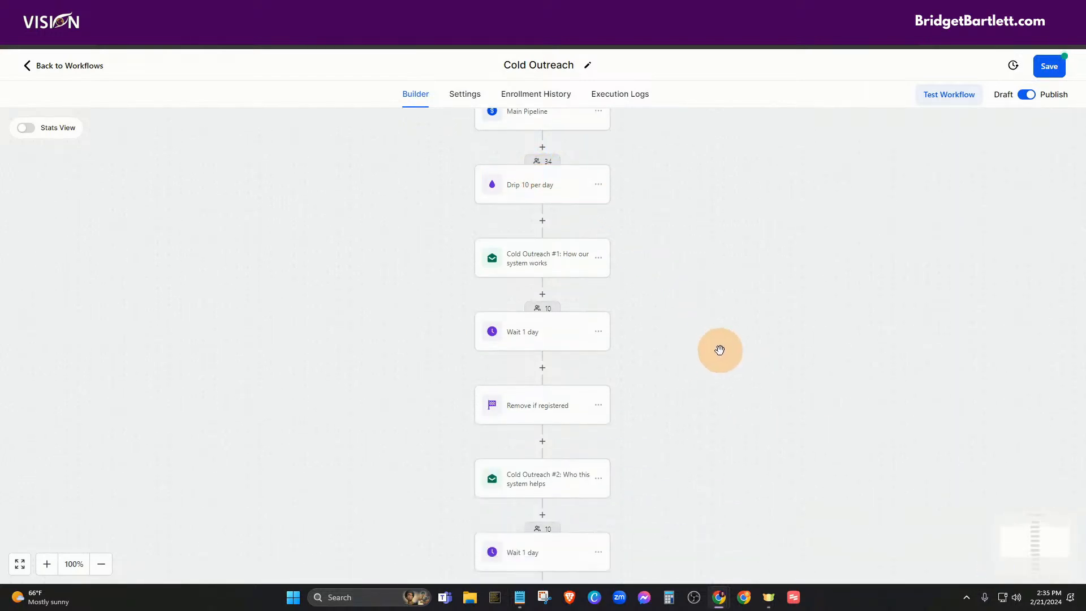
scroll(707, 353, "up", 2)
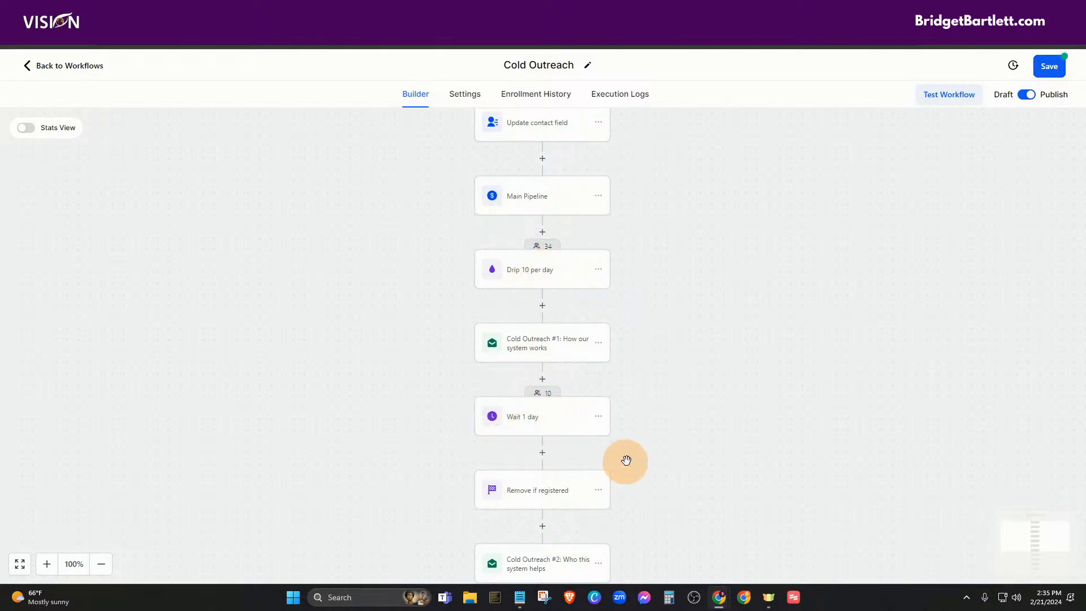
scroll(625, 459, "down", 3)
scroll(664, 407, "up", 1)
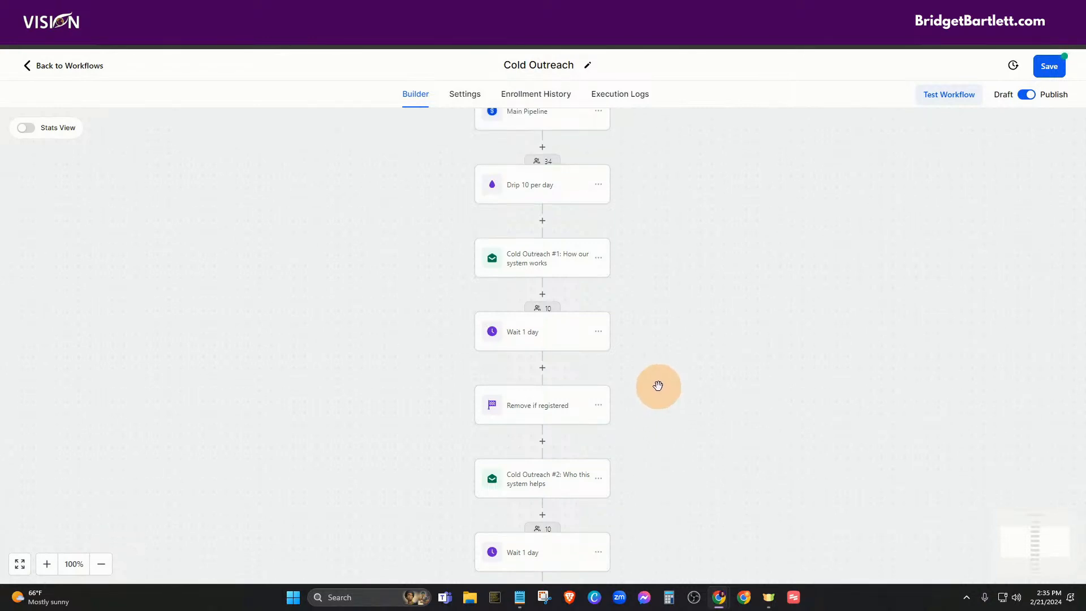
scroll(667, 390, "up", 2)
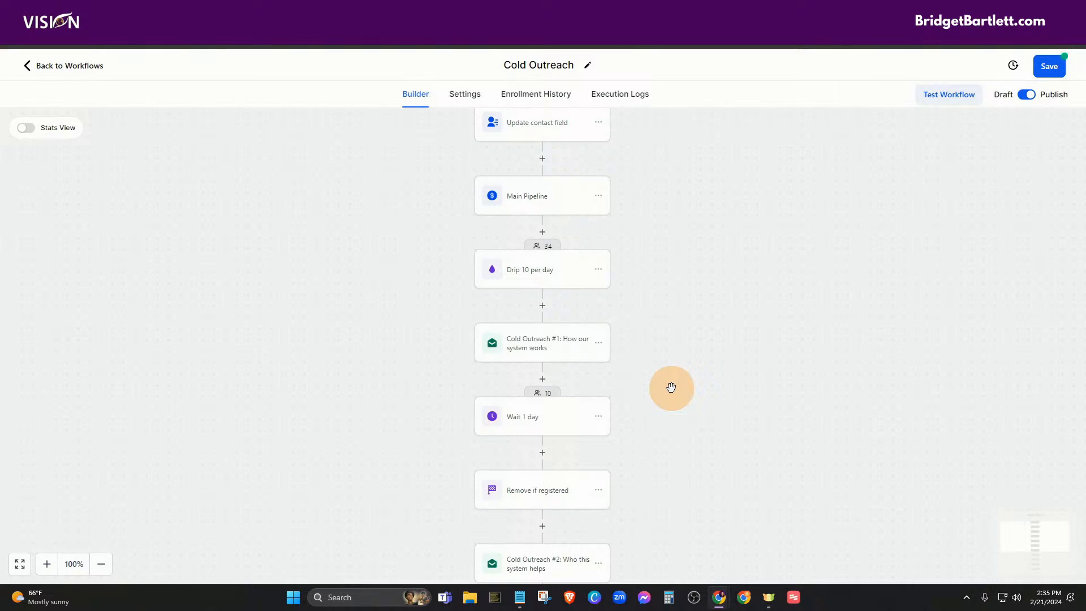
scroll(672, 388, "up", 2)
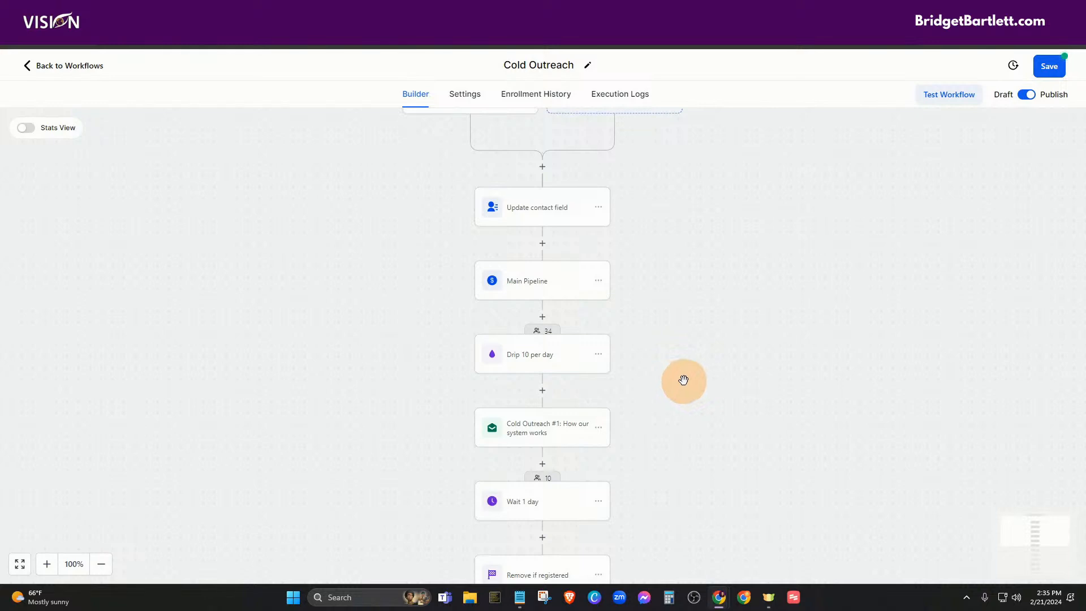
scroll(711, 388, "down", 2)
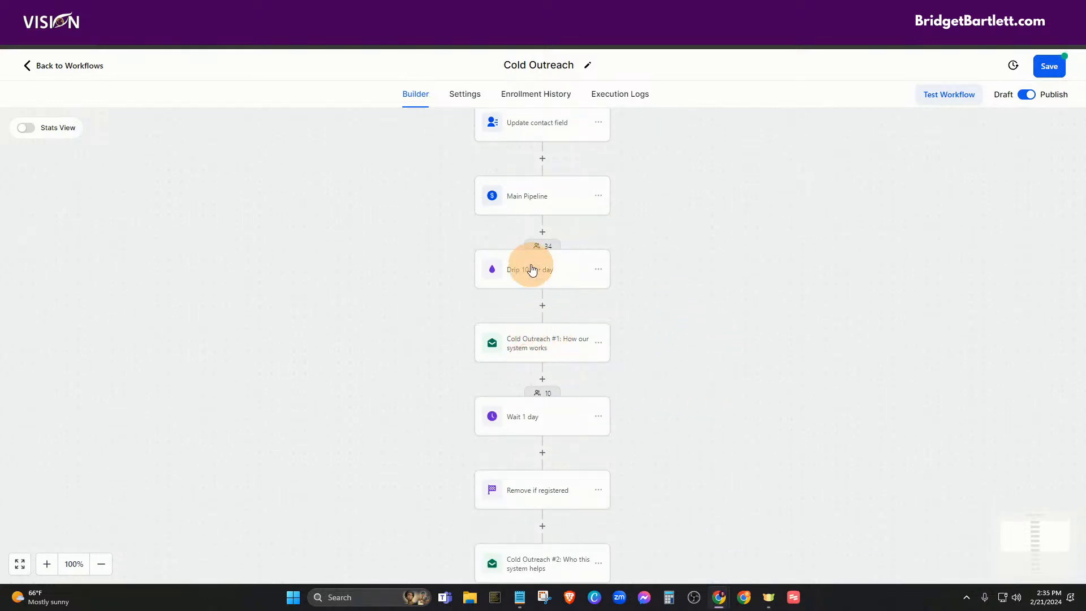
Step: Review the first Cold Outreach email action's name, sender, subject and available templates, and close it without saving
left_click(545, 351)
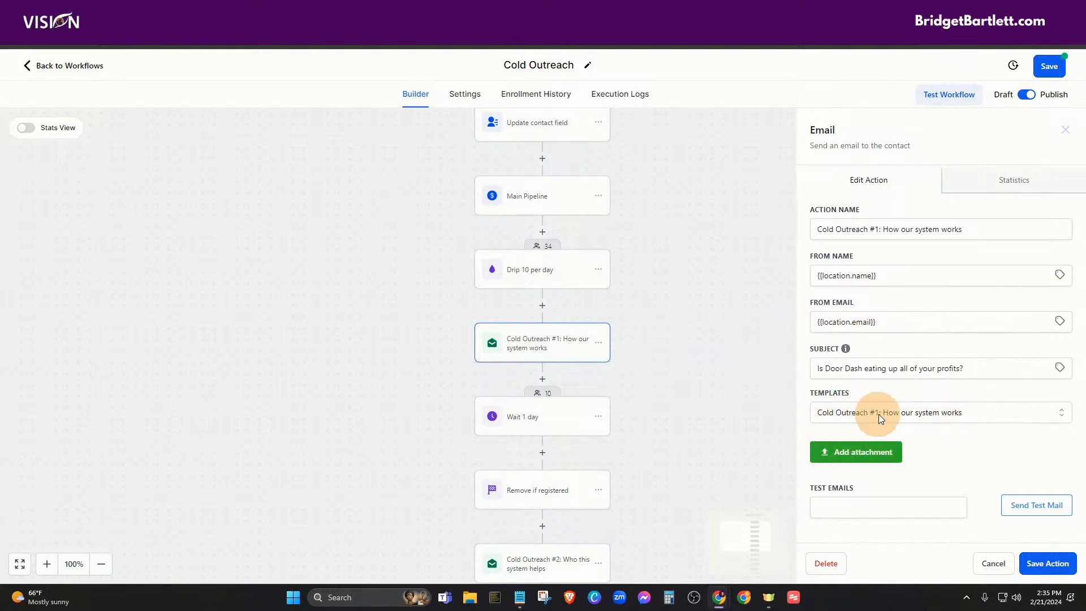
left_click(910, 413)
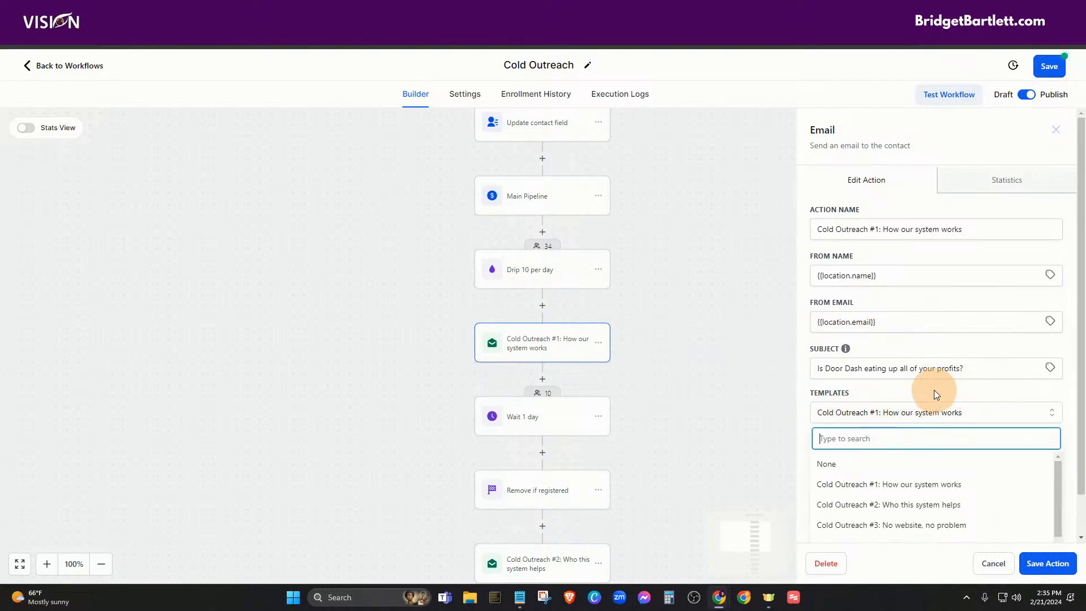
left_click(918, 393)
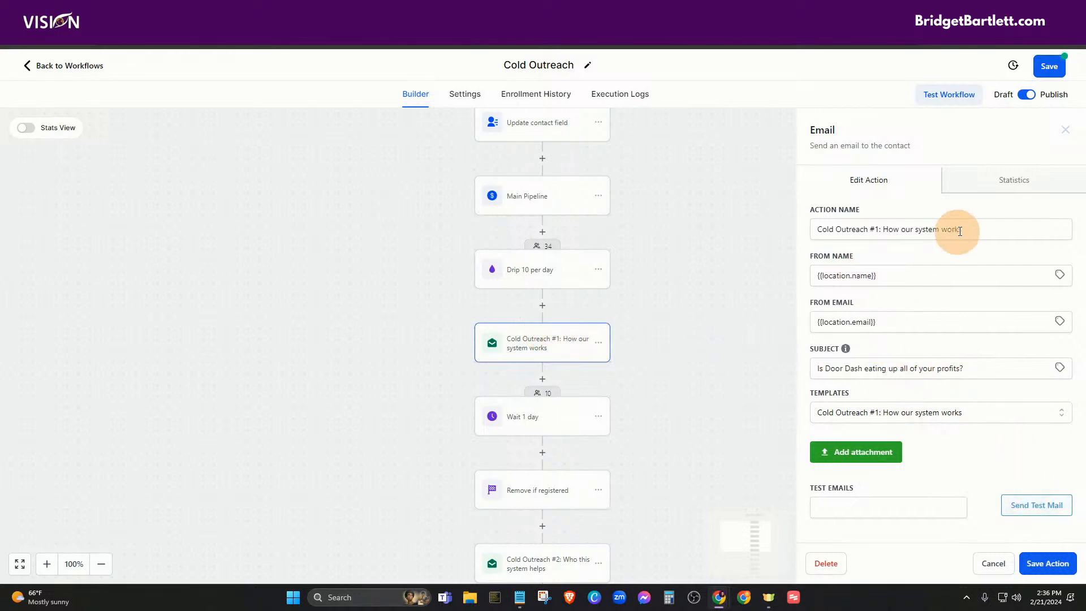
left_click_drag(980, 229, 812, 227)
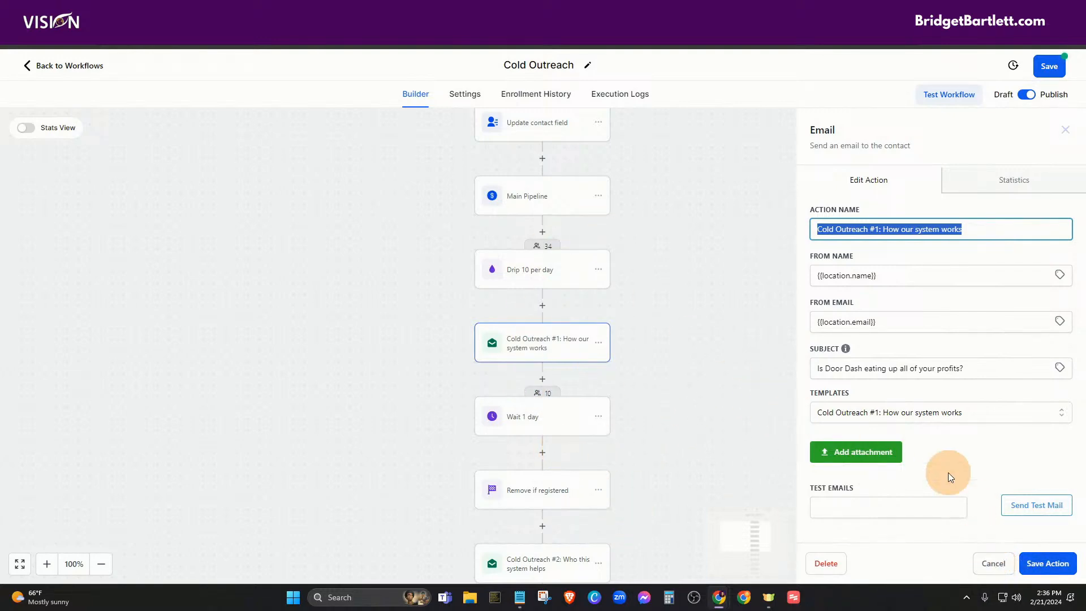
left_click(993, 565)
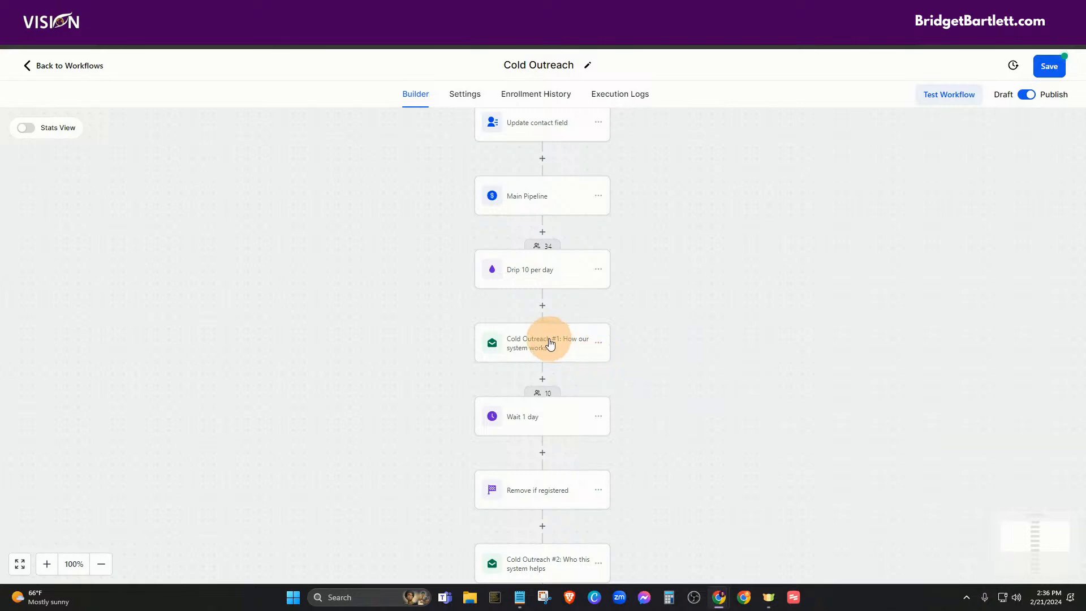
Step: Review the settings of the first Wait 1 day action and the Remove if registered goal event, closing both without saving
scroll(553, 341, "down", 1)
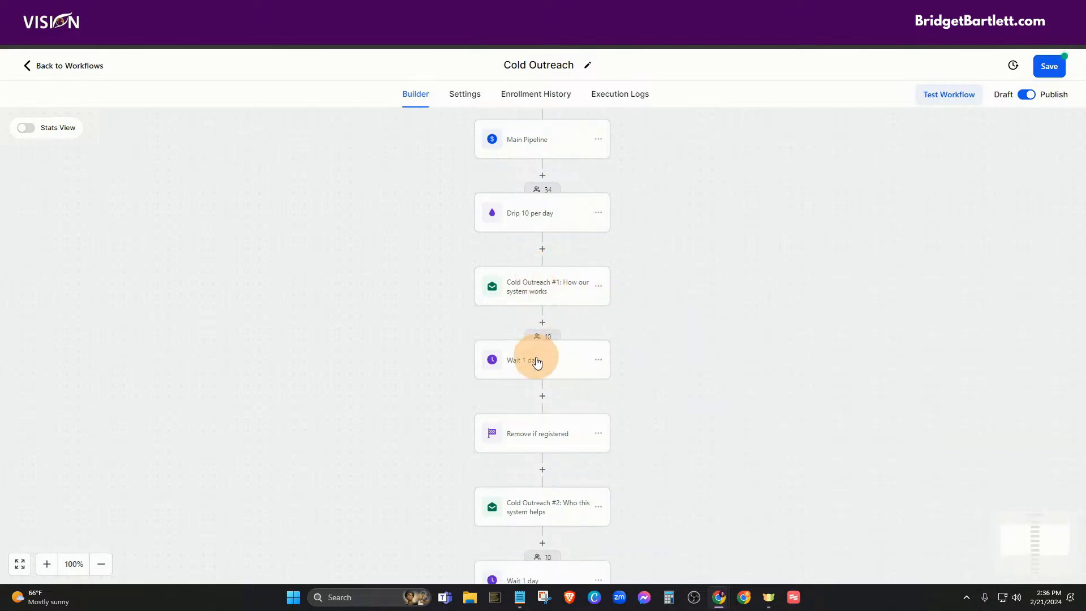
left_click(537, 363)
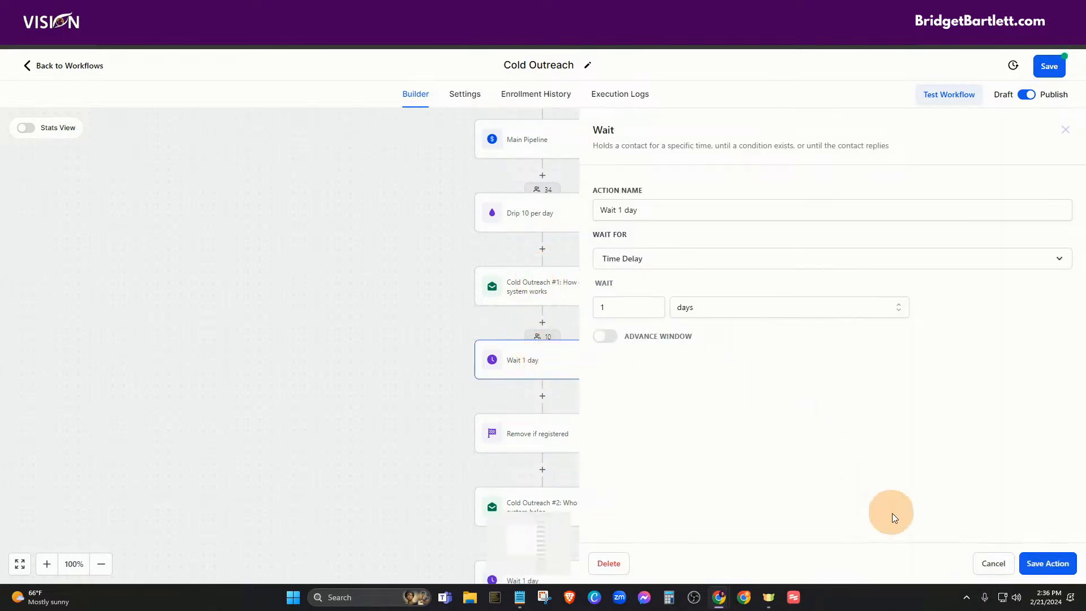
left_click(993, 561)
left_click(531, 432)
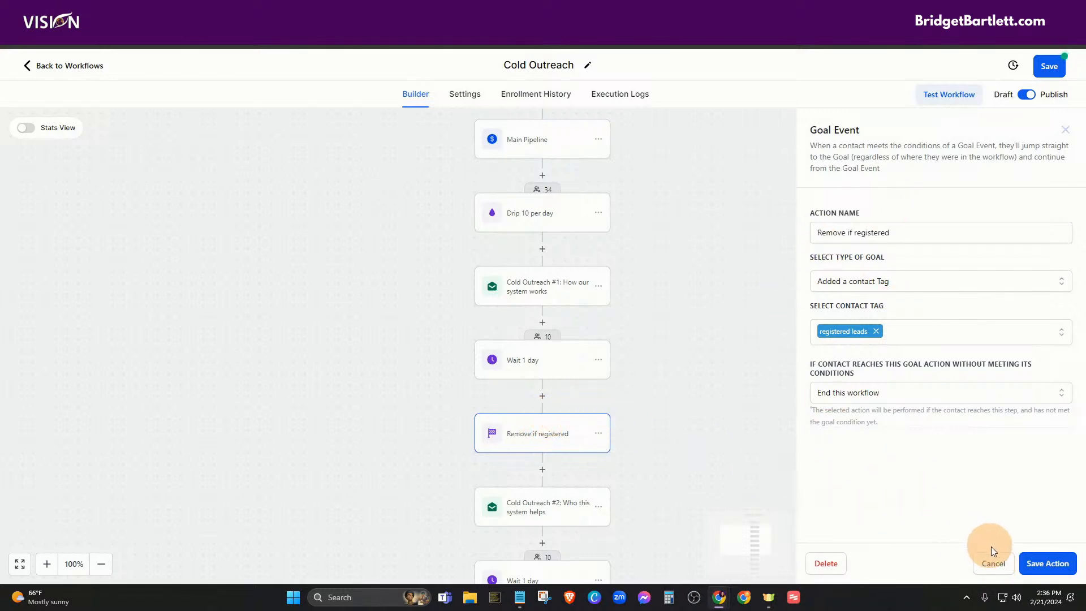
left_click_drag(862, 130, 808, 130)
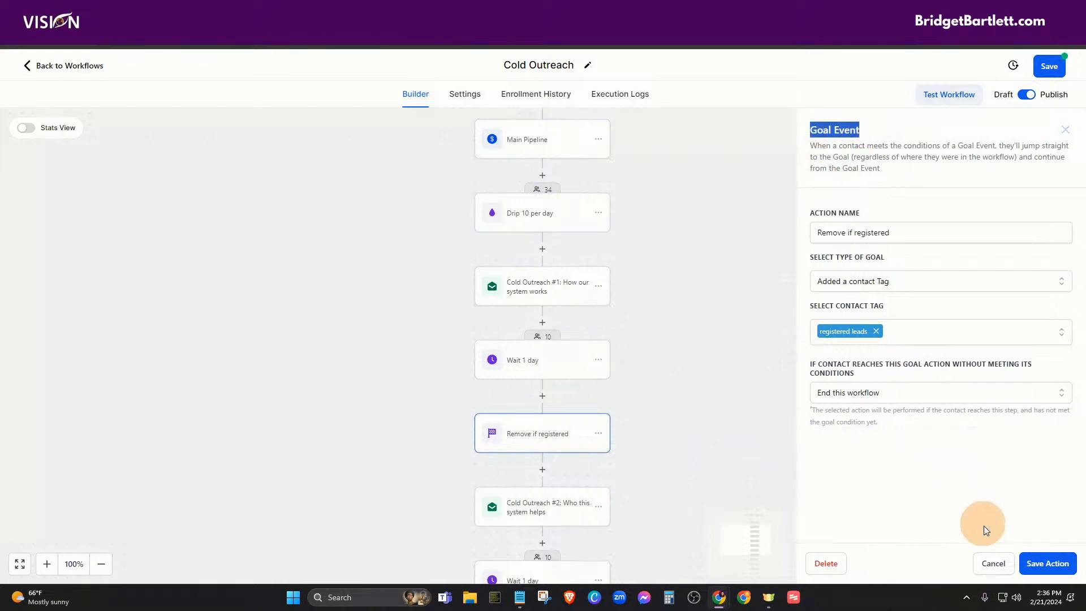
left_click(994, 564)
scroll(535, 421, "down", 2)
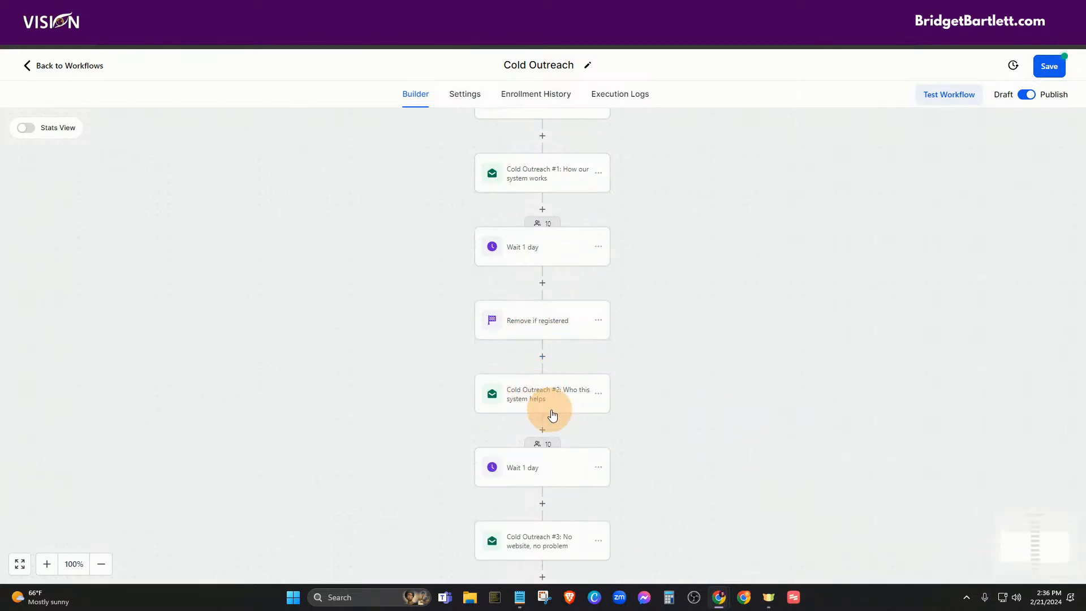
Step: Open the Cold Outreach #2 email action, consult the Sales-steps article in the PartnerNet knowledge base, and return to the workflow
left_click(546, 391)
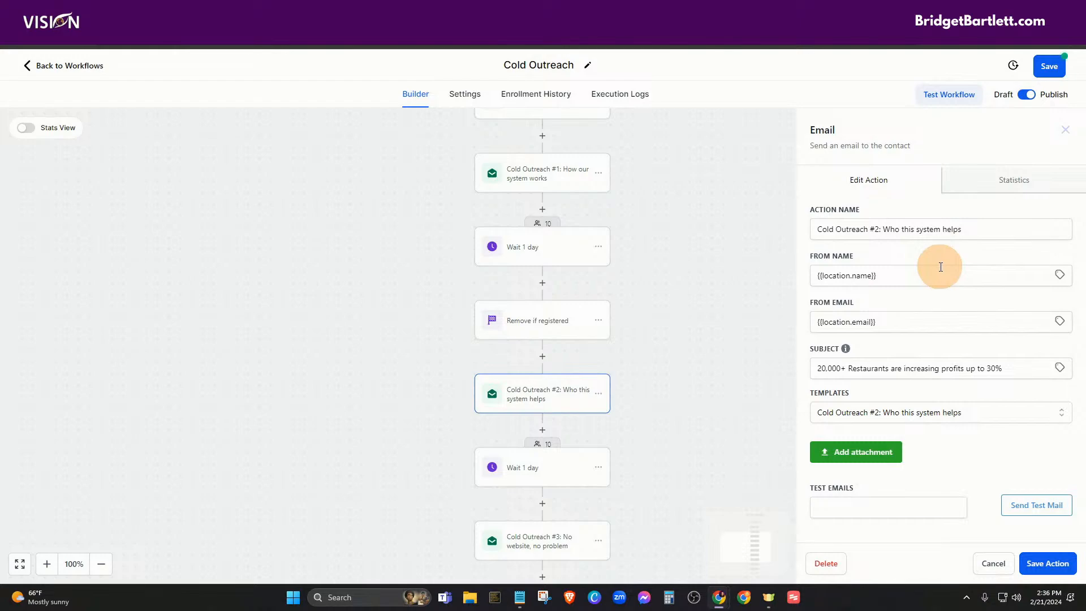
left_click(231, 12)
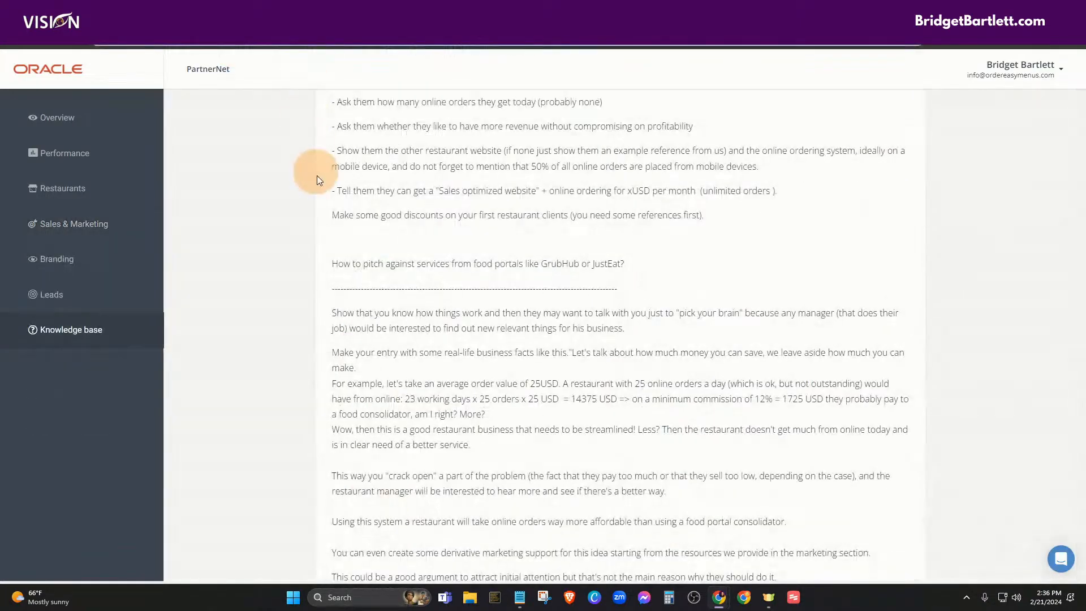
scroll(378, 324, "up", 10)
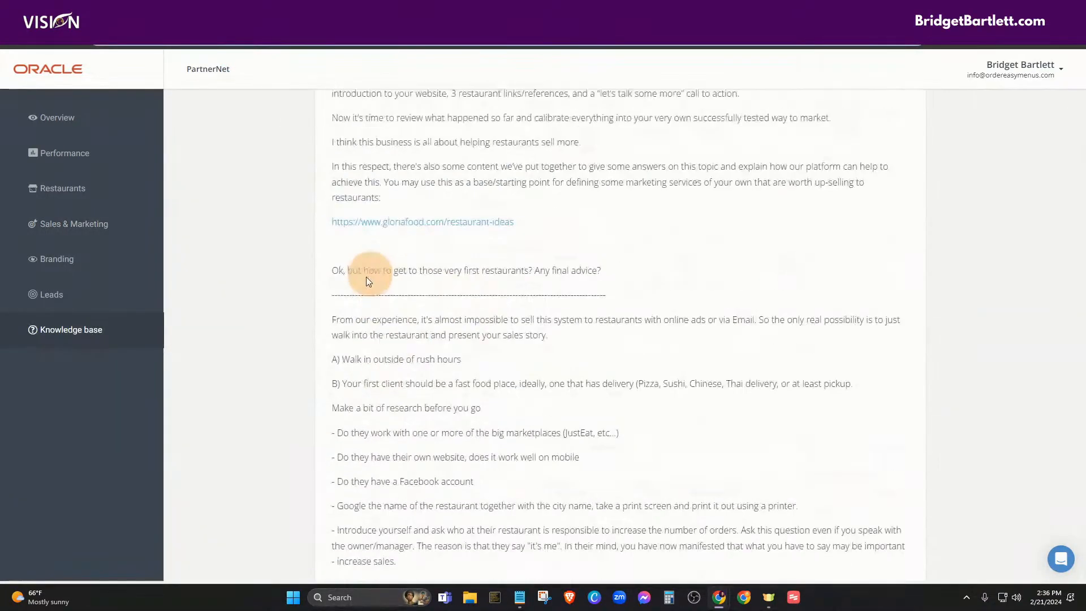
scroll(367, 281, "up", 15)
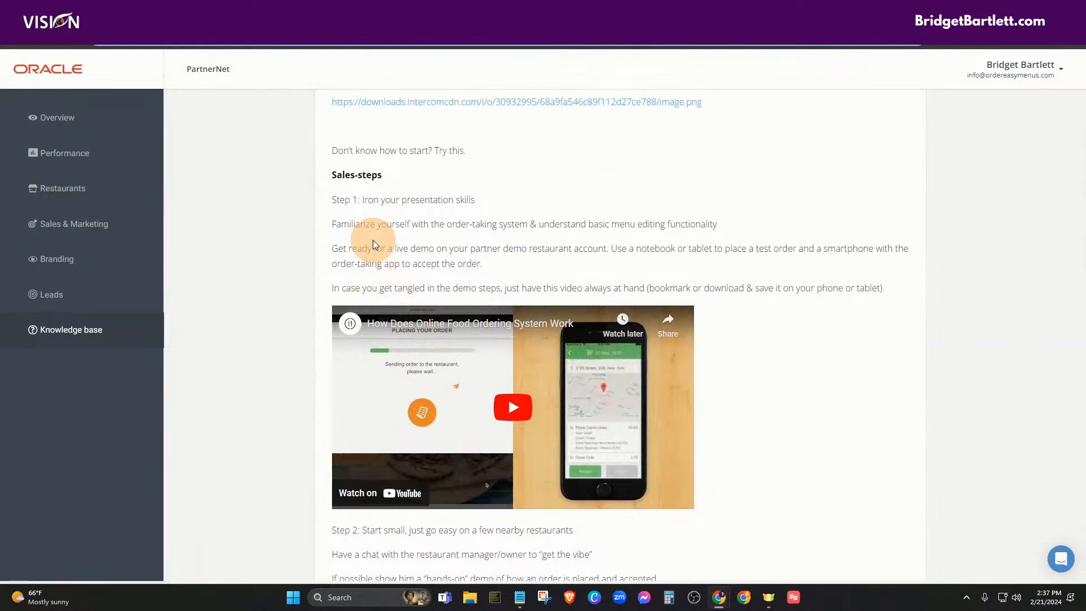
scroll(396, 249, "up", 3)
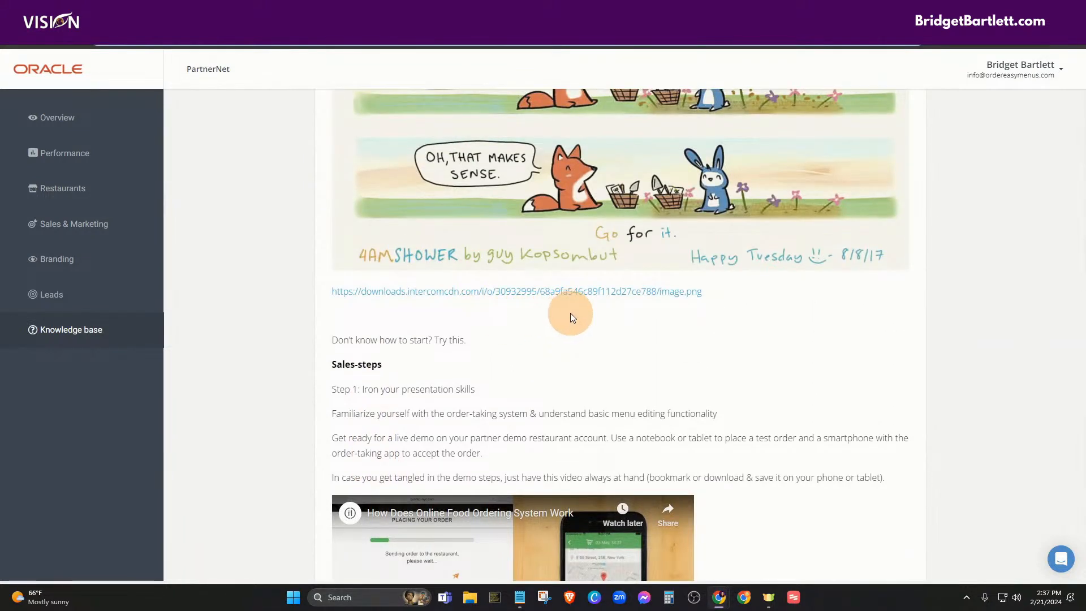
scroll(570, 313, "down", 2)
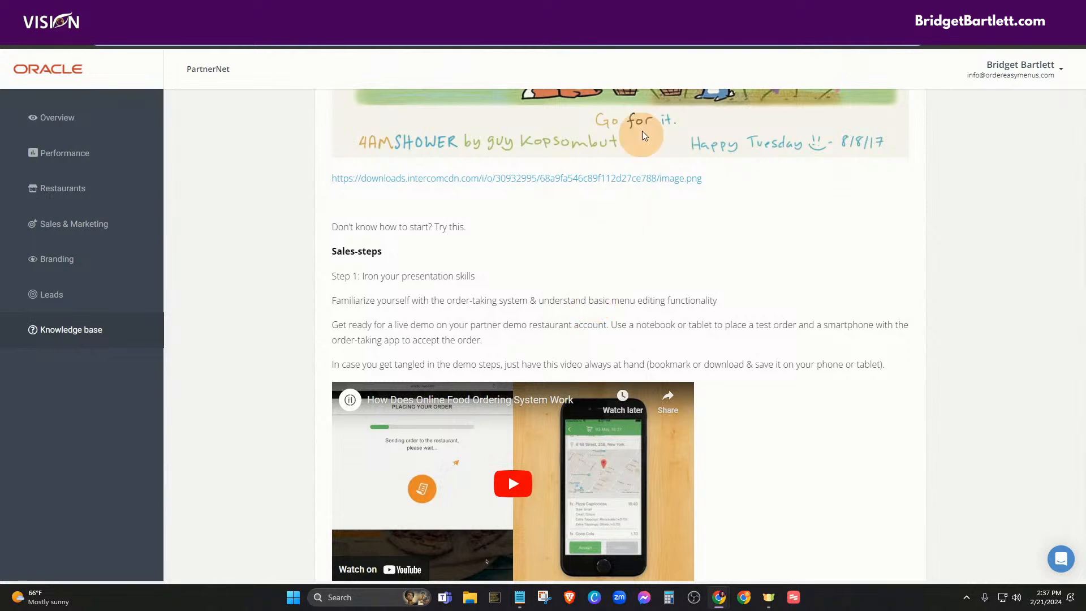
left_click(647, 11)
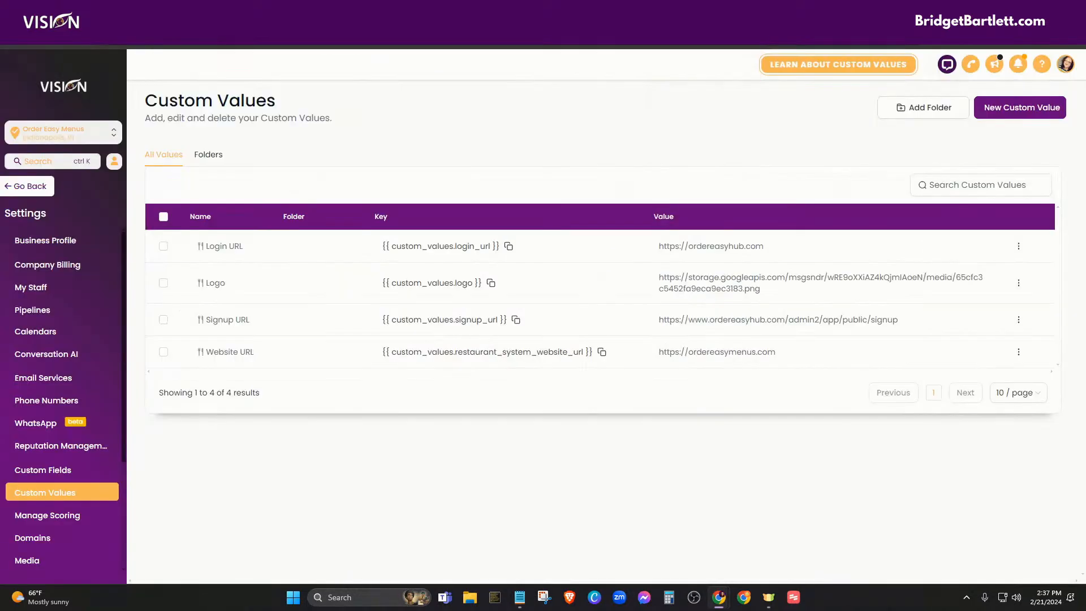
left_click(744, 11)
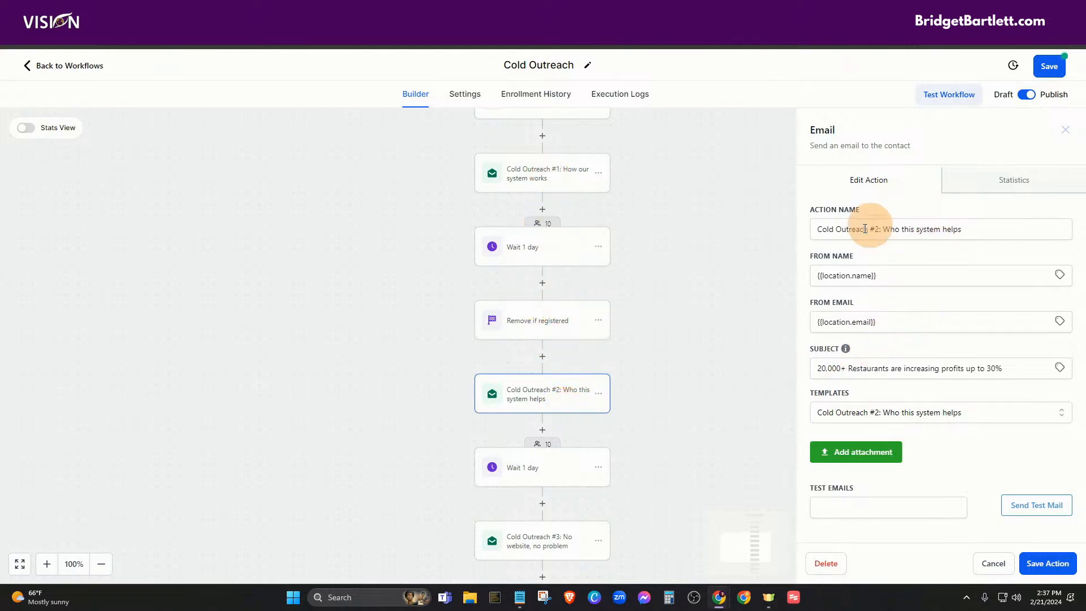
Step: Examine the remaining Cold Outreach actions, from the third email to the final Add Tag, and close them without saving
scroll(783, 376, "down", 2)
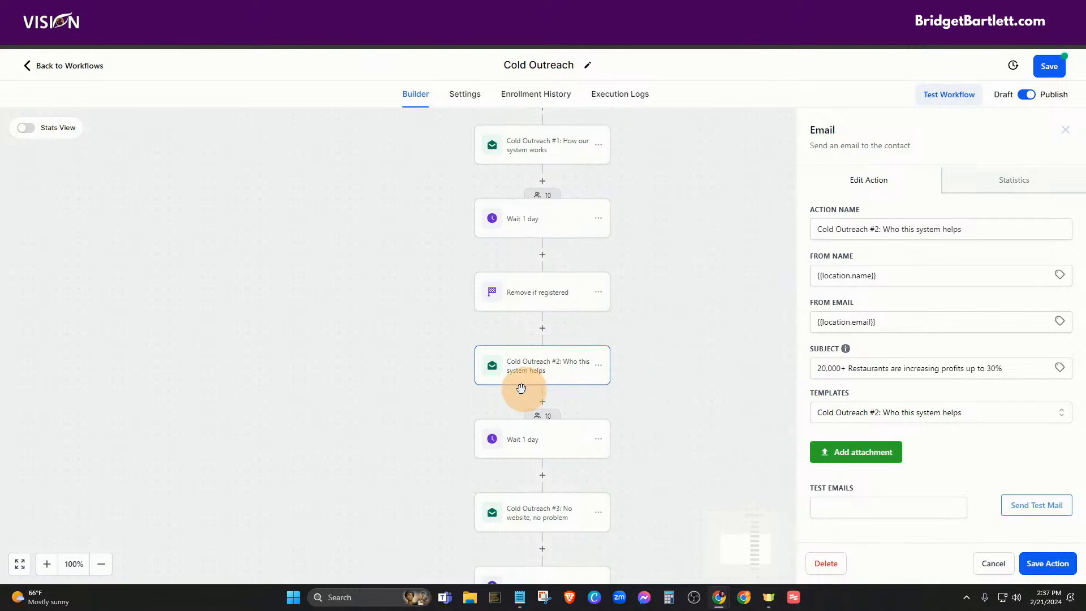
left_click(535, 433)
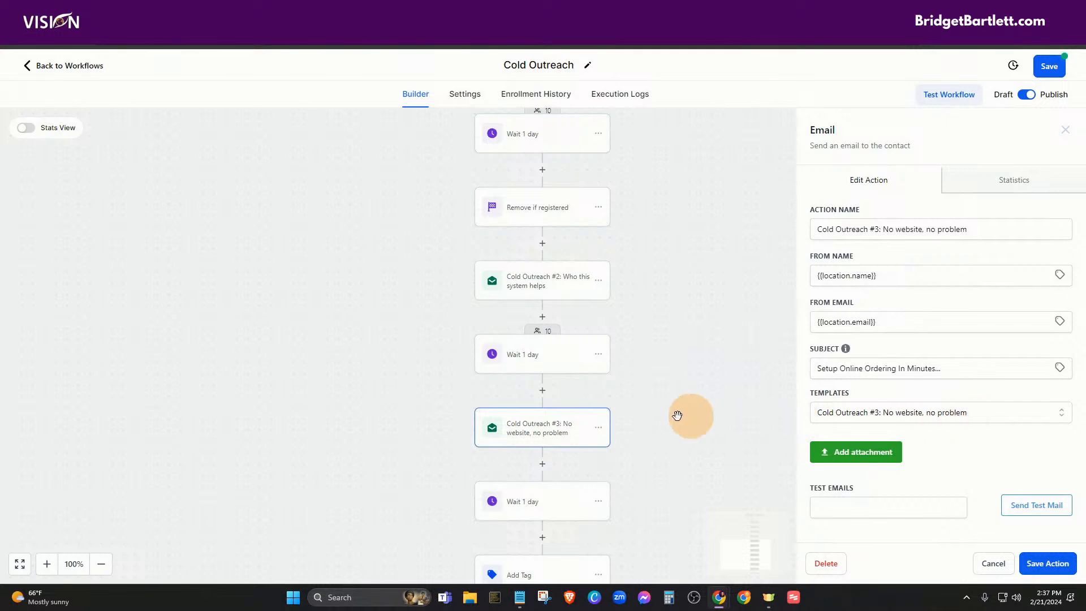
scroll(623, 418, "down", 2)
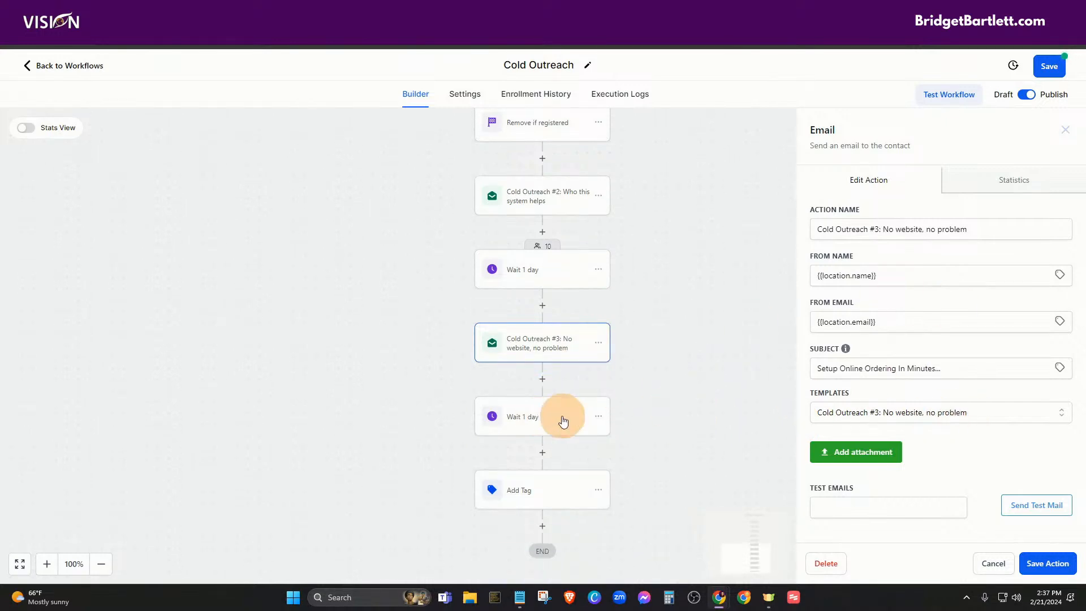
left_click(543, 422)
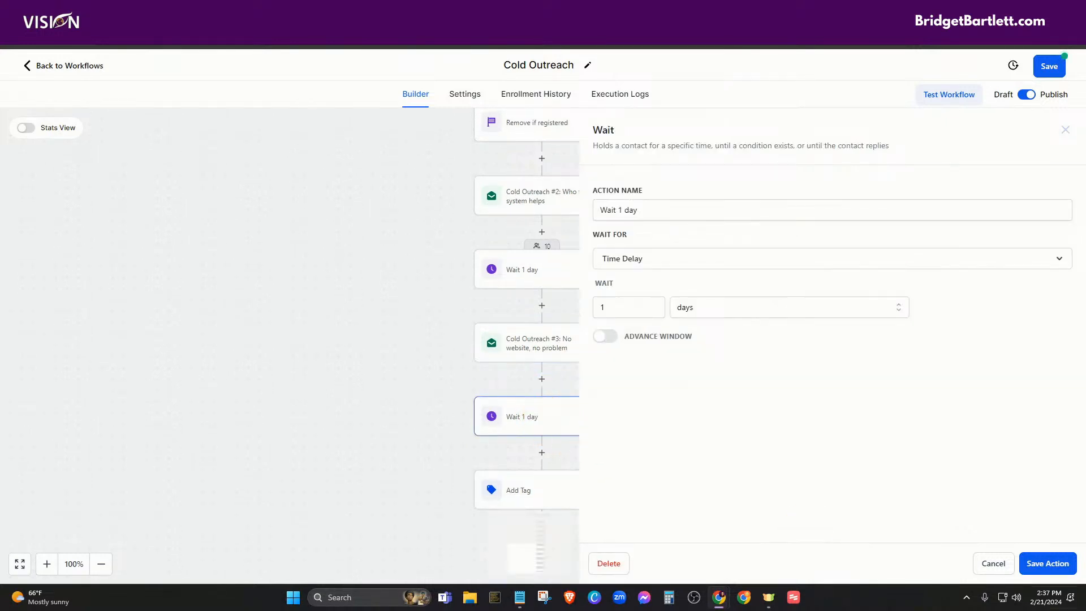
left_click(511, 486)
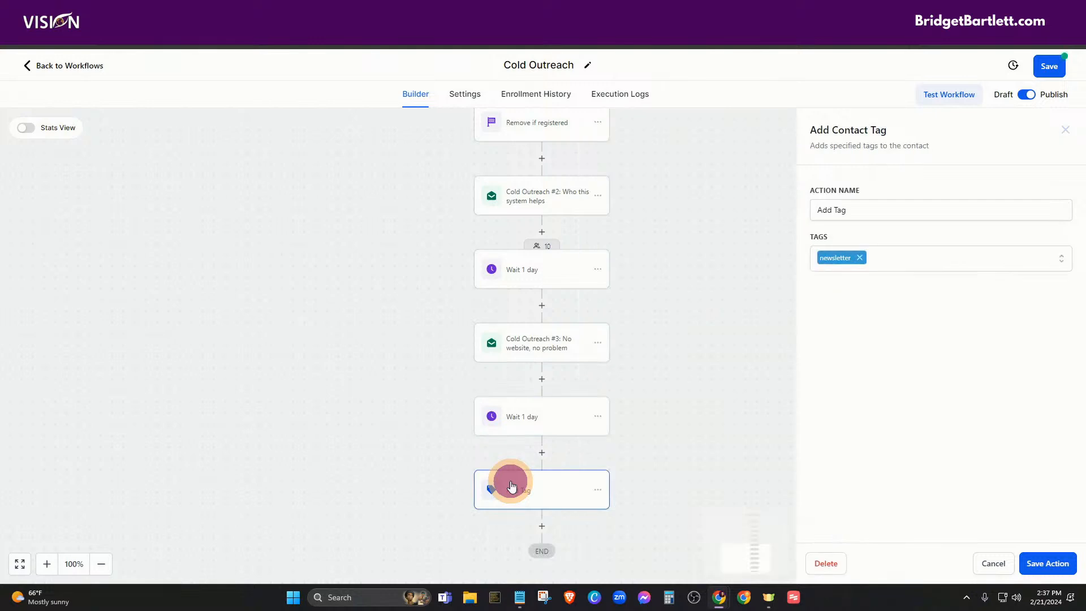
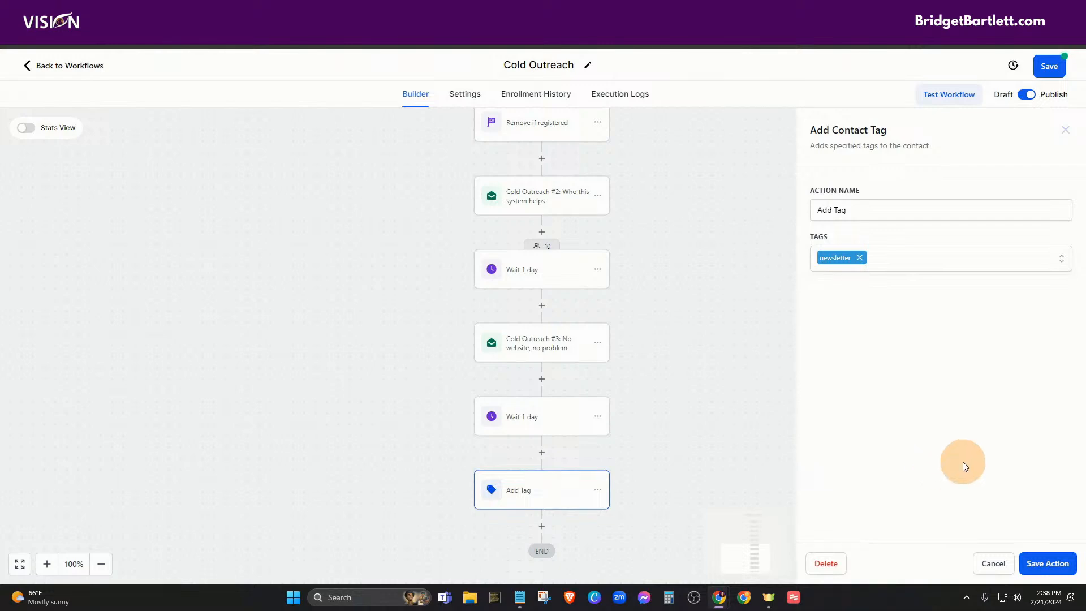
left_click(994, 564)
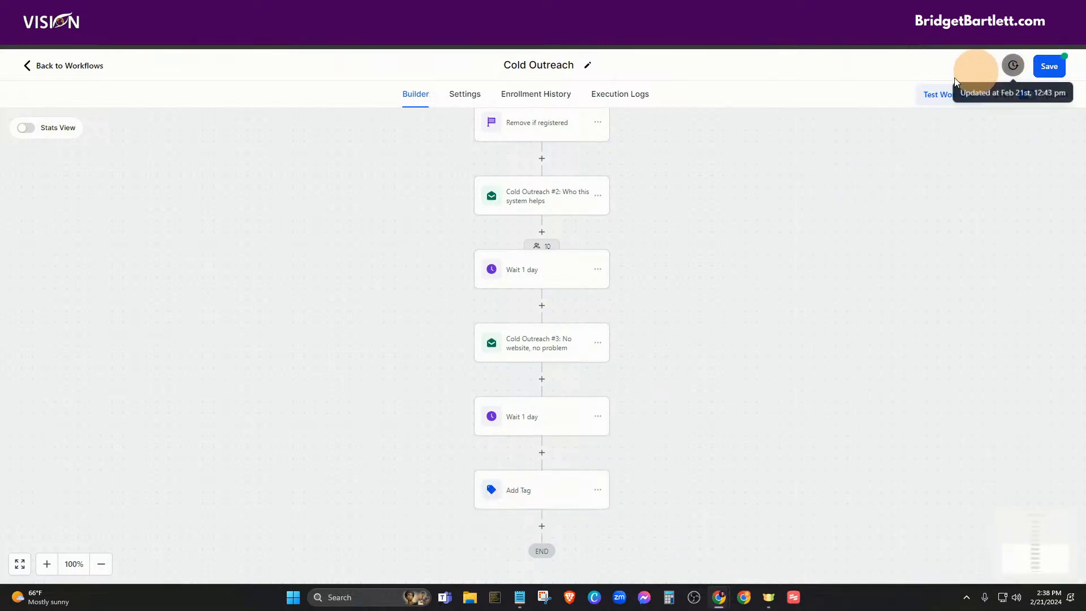
Step: Leave the Cold Outreach workflow, discarding its unsaved changes, and open the Registered Leads workflow
left_click(71, 65)
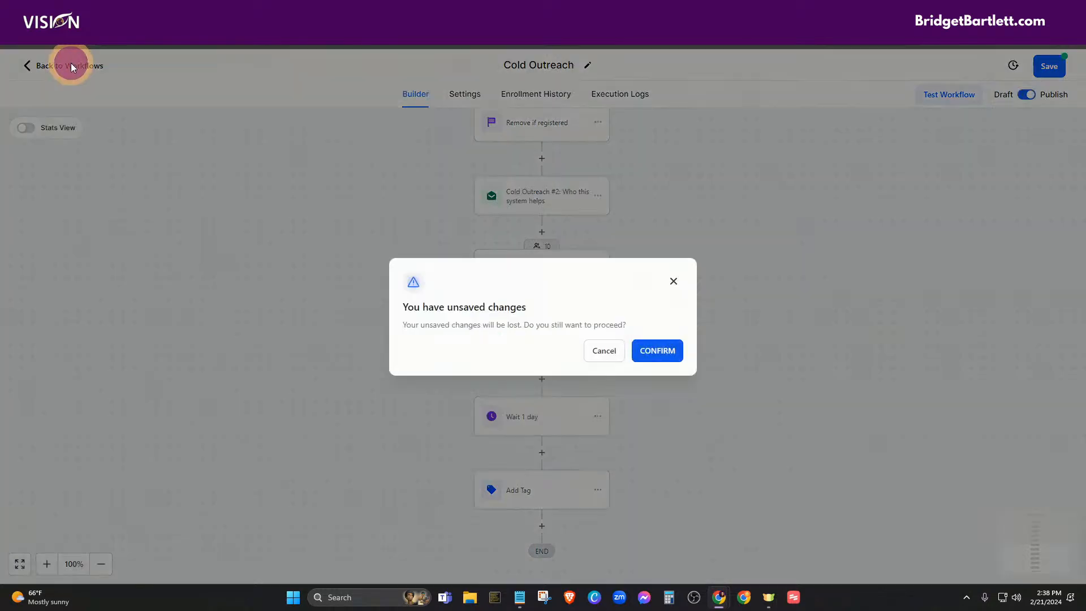
left_click(654, 351)
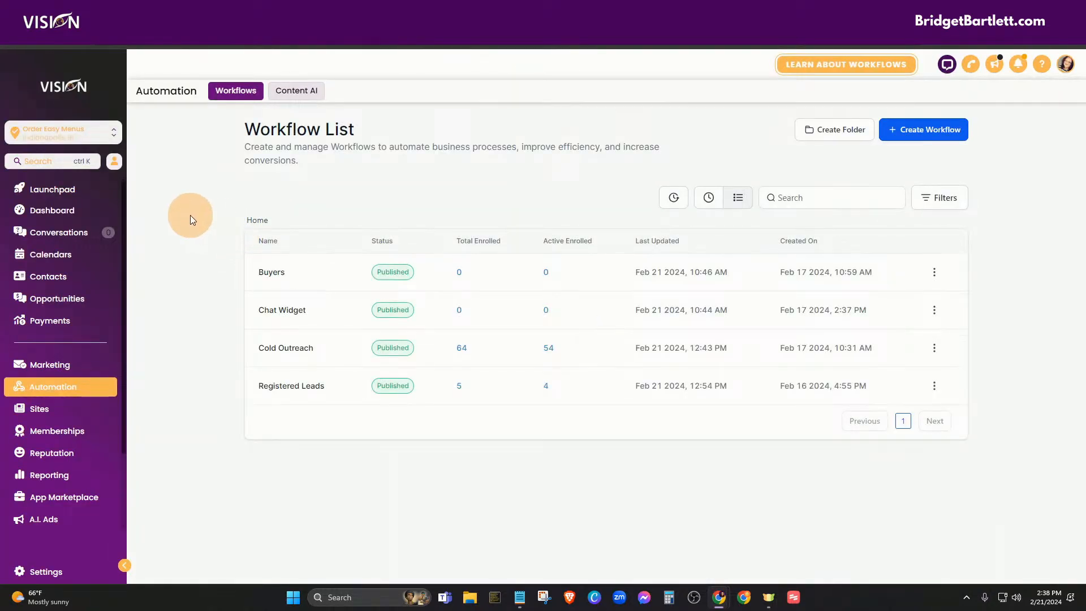
left_click(284, 391)
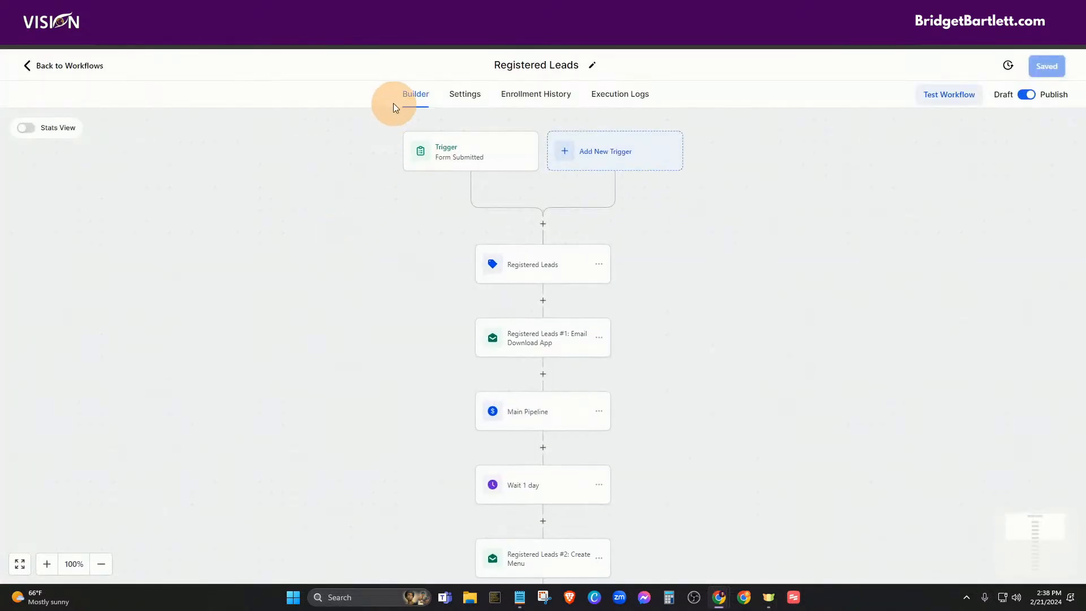
Step: Check the Registered Leads workflow's form trigger, contact tag and first email action without changing them
left_click(445, 156)
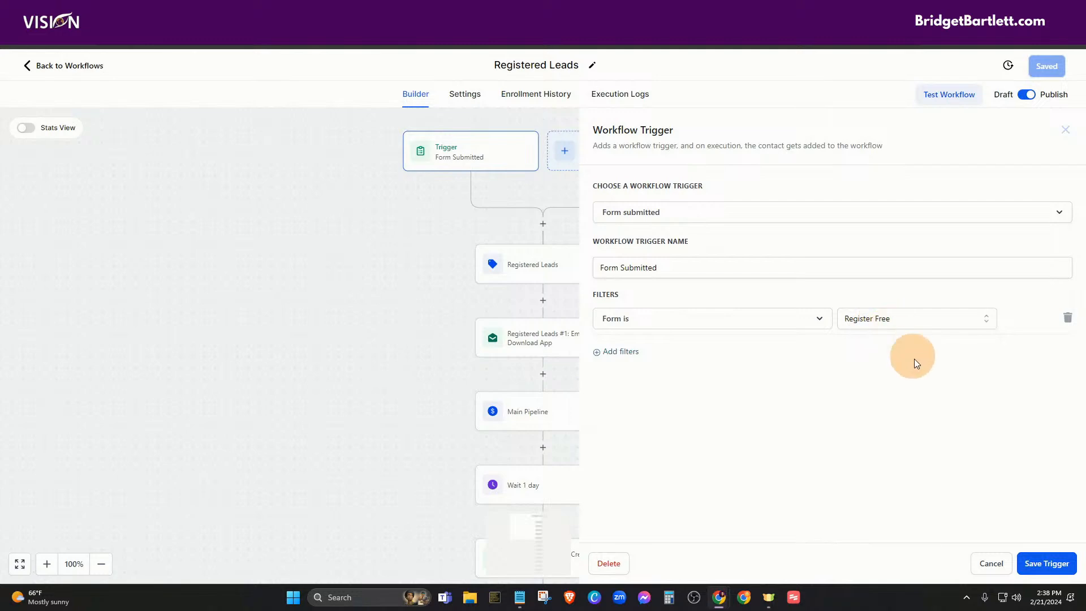
left_click(991, 563)
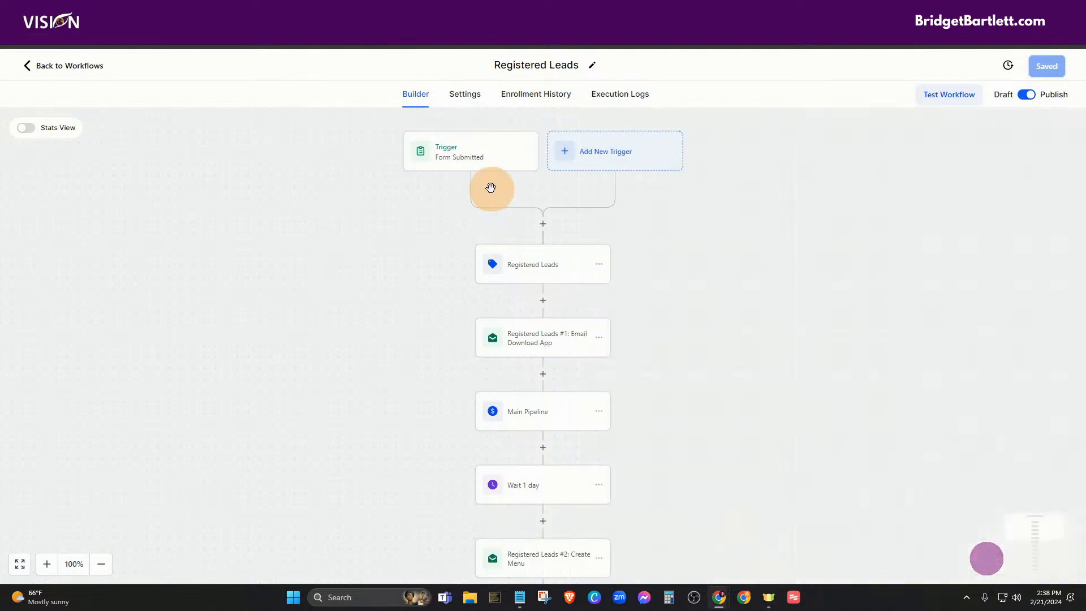
left_click(526, 276)
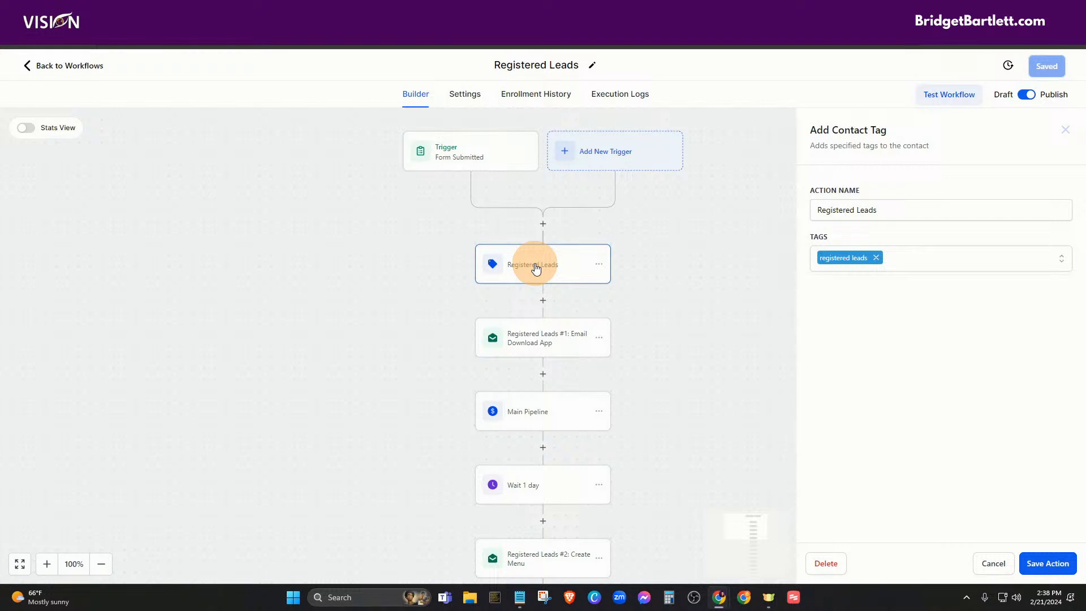
left_click(554, 338)
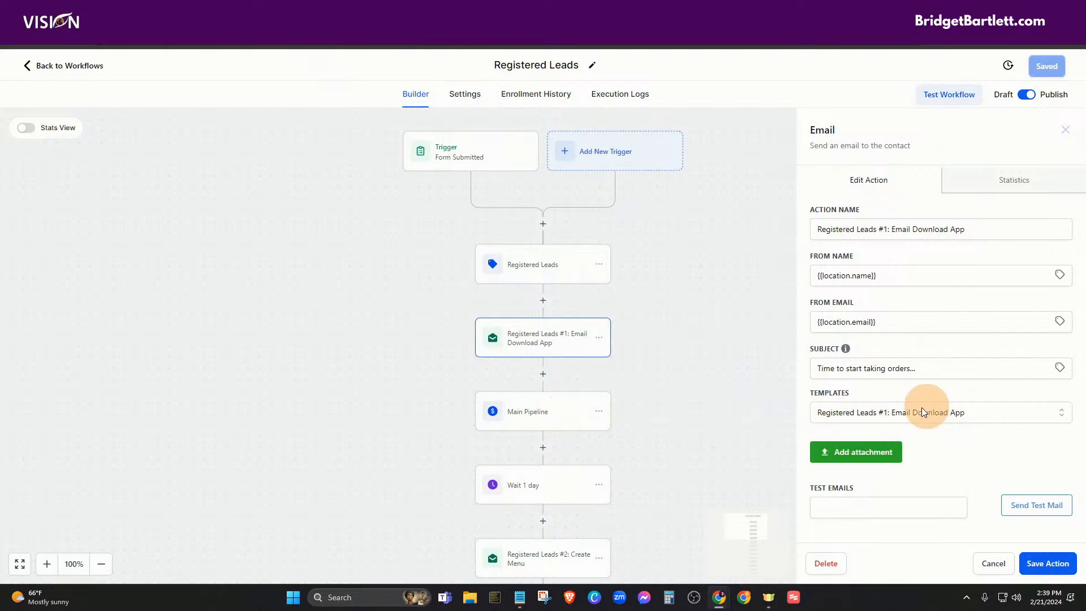
Step: Review the Main Pipeline opportunity action's stage options and remaining settings, keep the Leads stage, and save the action
left_click(538, 414)
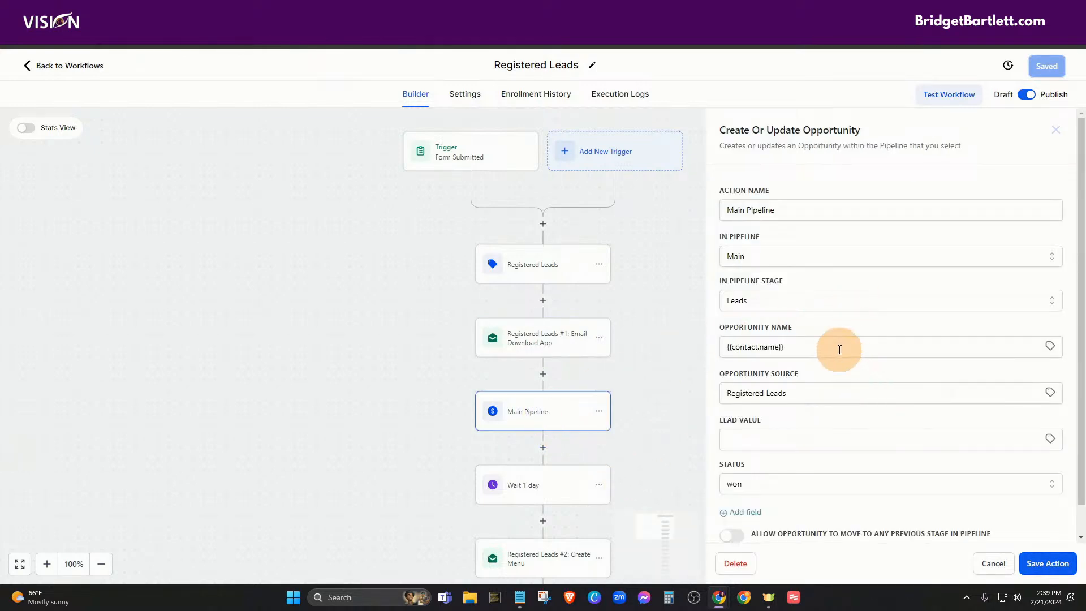
left_click(762, 302)
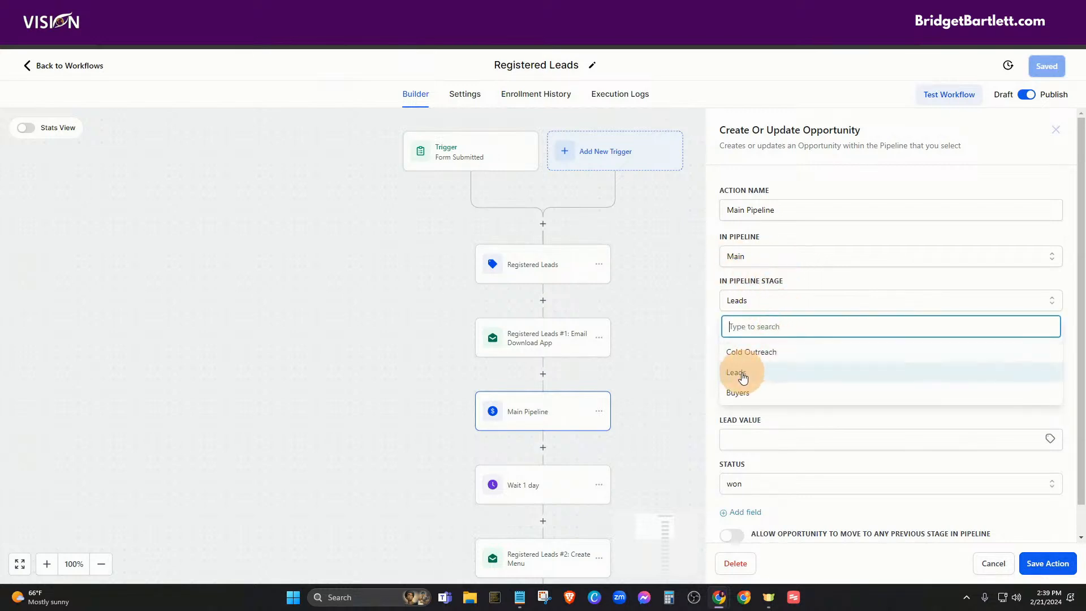
left_click(761, 280)
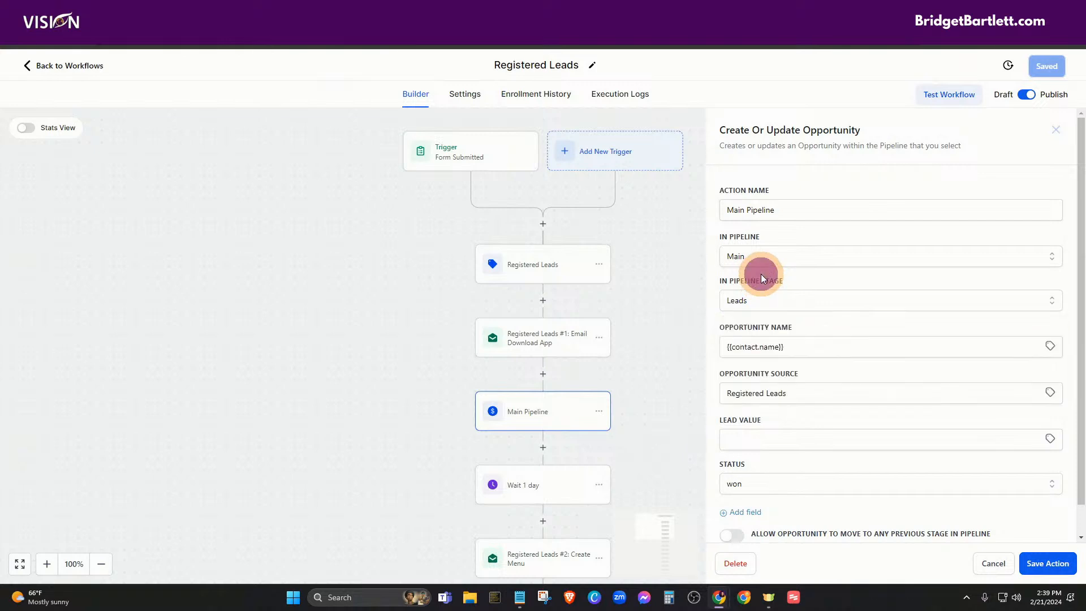
scroll(886, 477, "down", 1)
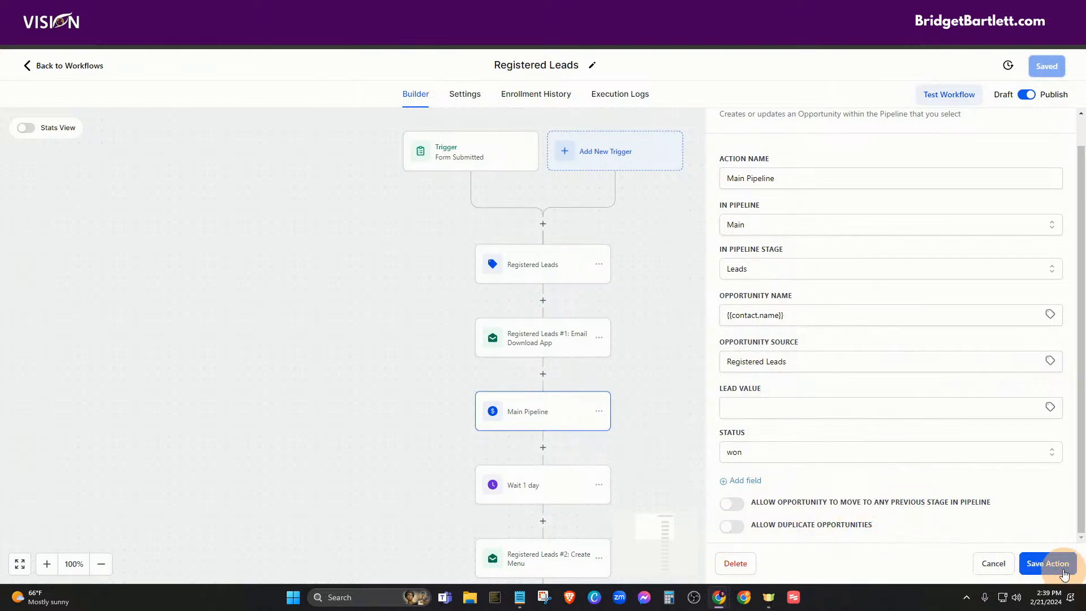
left_click(1048, 563)
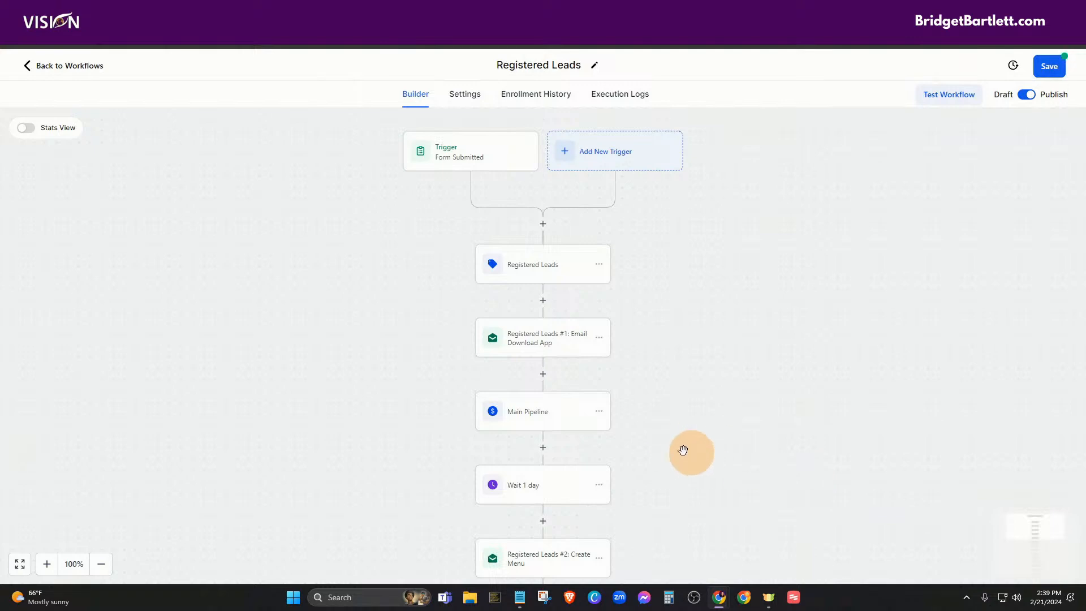
Step: Review the first Wait 1 day action and the Registered Leads #2: Create Menu email's name, sender, subject and template
scroll(583, 447, "down", 3)
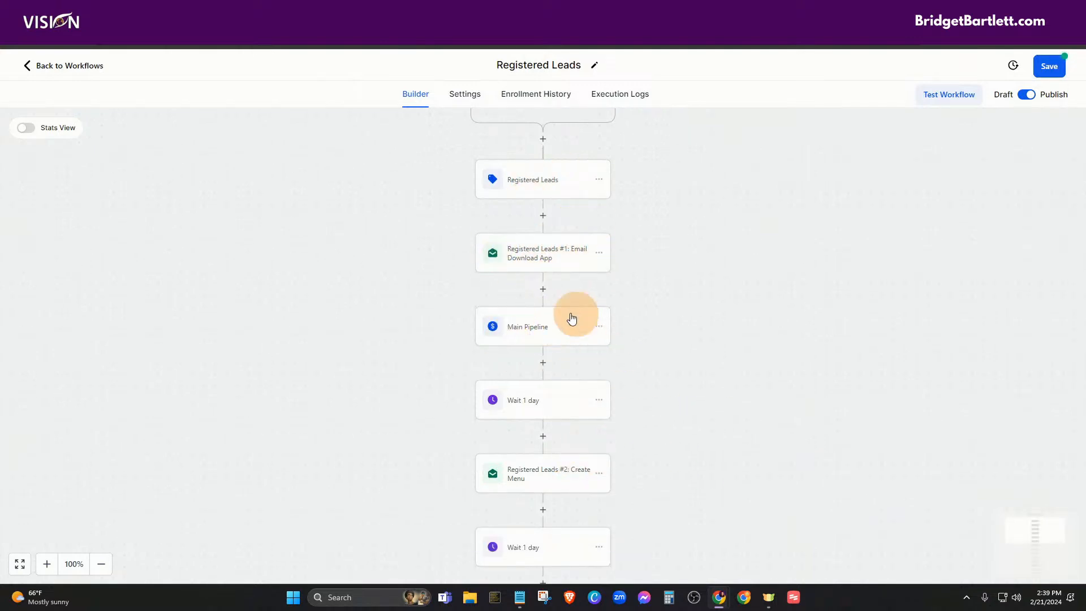
left_click(533, 403)
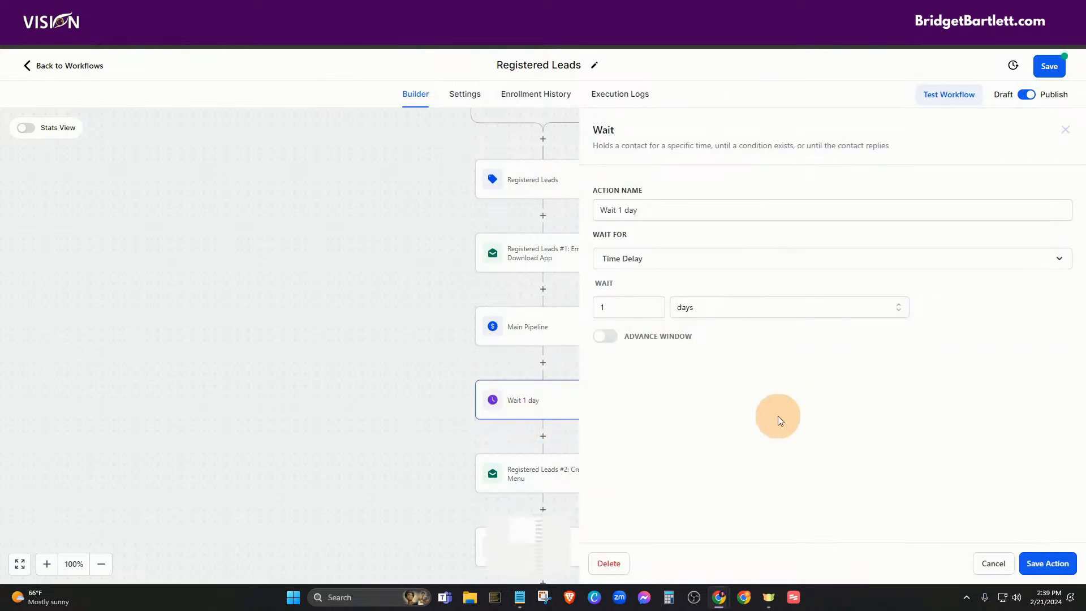
left_click(991, 563)
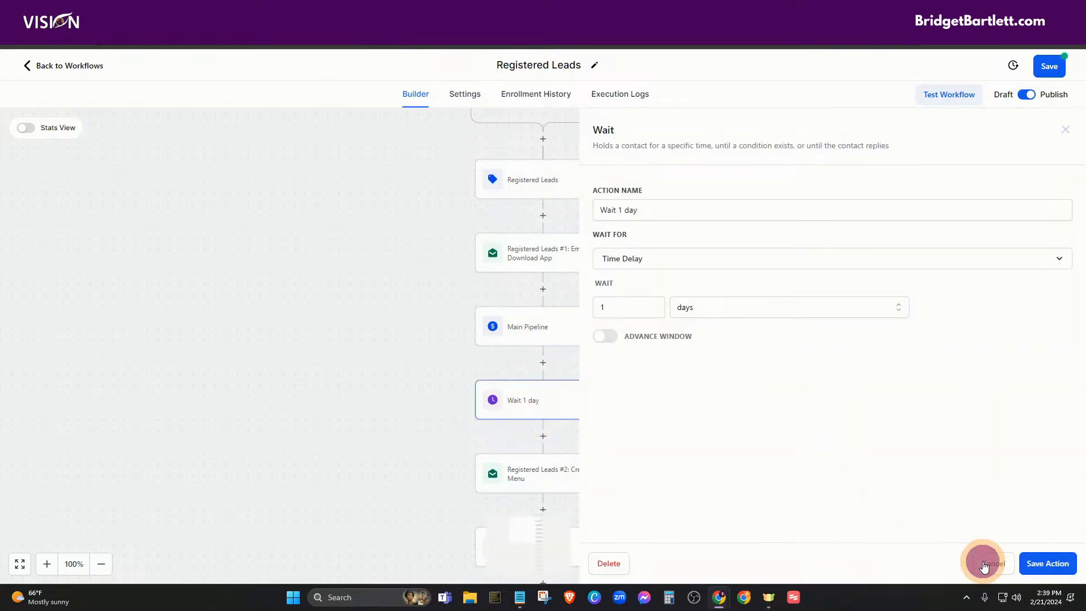
left_click(538, 477)
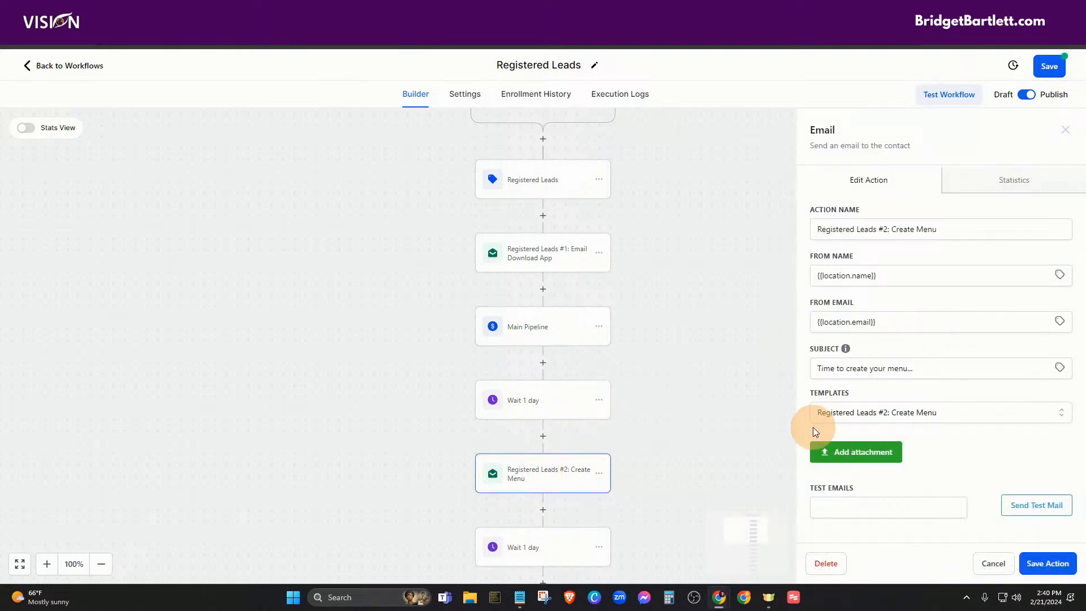
left_click_drag(972, 232, 805, 229)
scroll(541, 431, "down", 3)
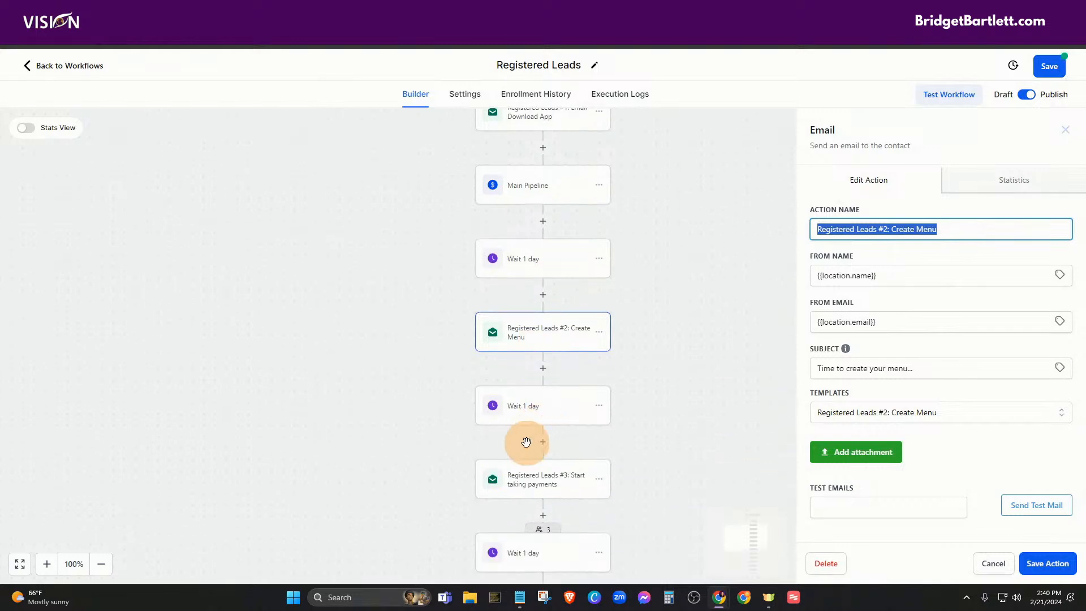
Step: Review the second Wait 1 day action and the Registered Leads #3: Start taking payments email settings
left_click(521, 409)
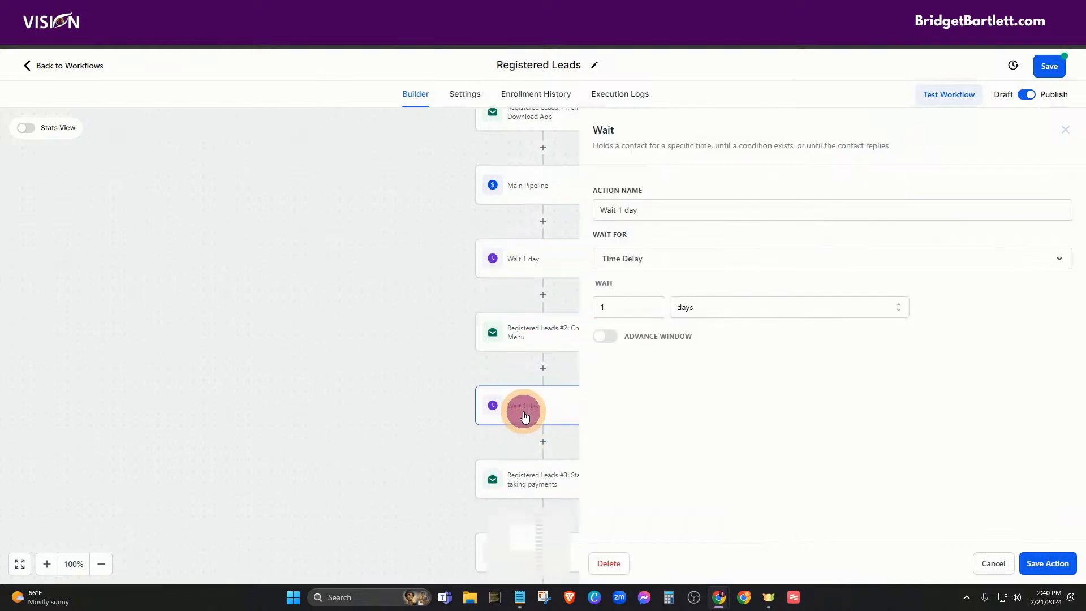
left_click(527, 492)
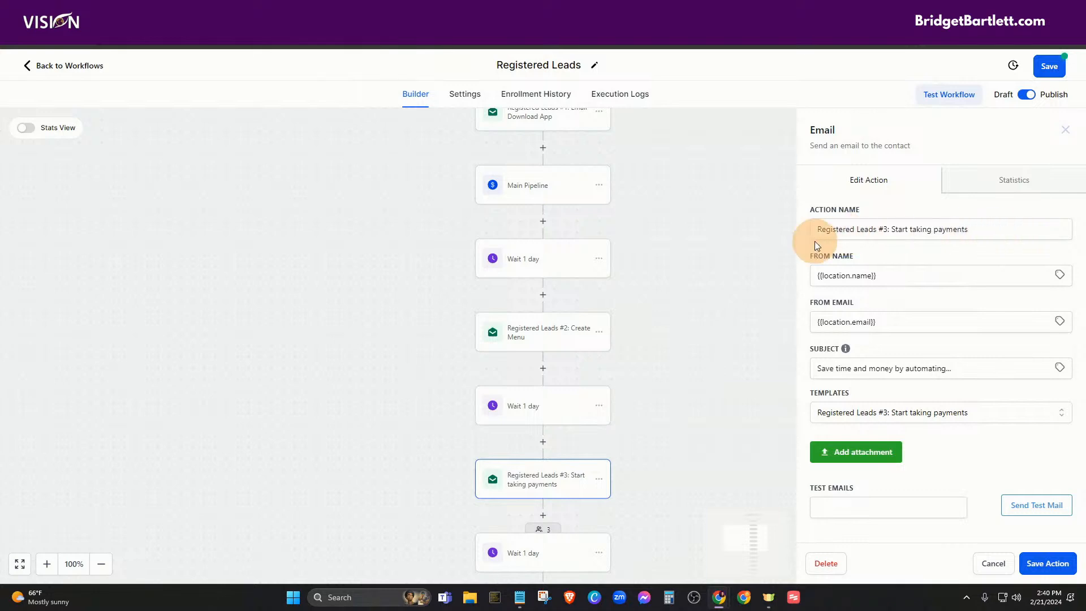
scroll(535, 433, "down", 3)
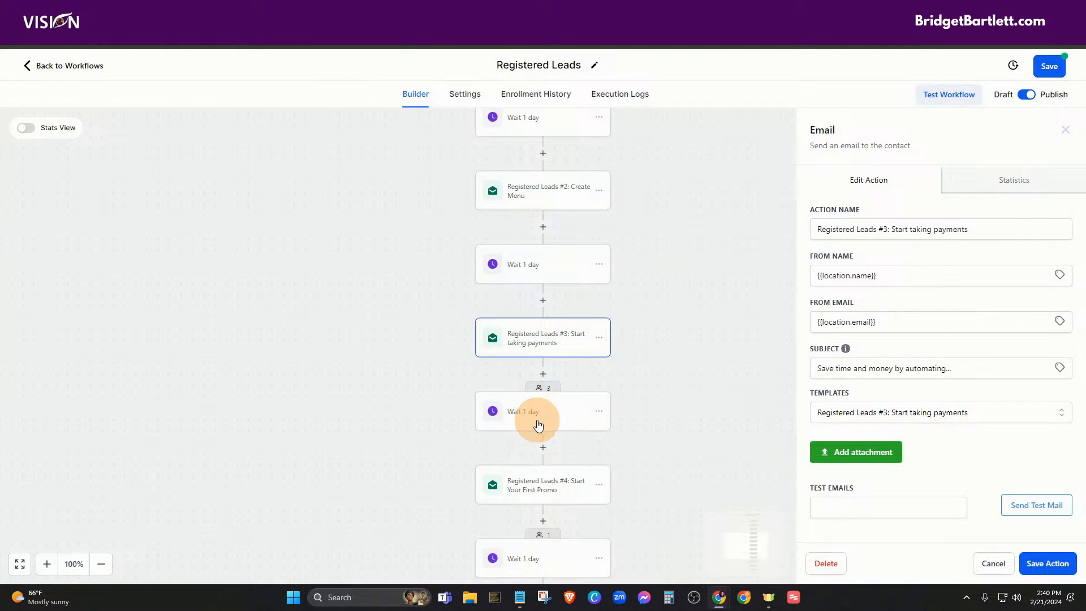
Step: Review the Registered Leads #4: Start Your First Promo email and the wait action following it, without changing either
left_click(540, 492)
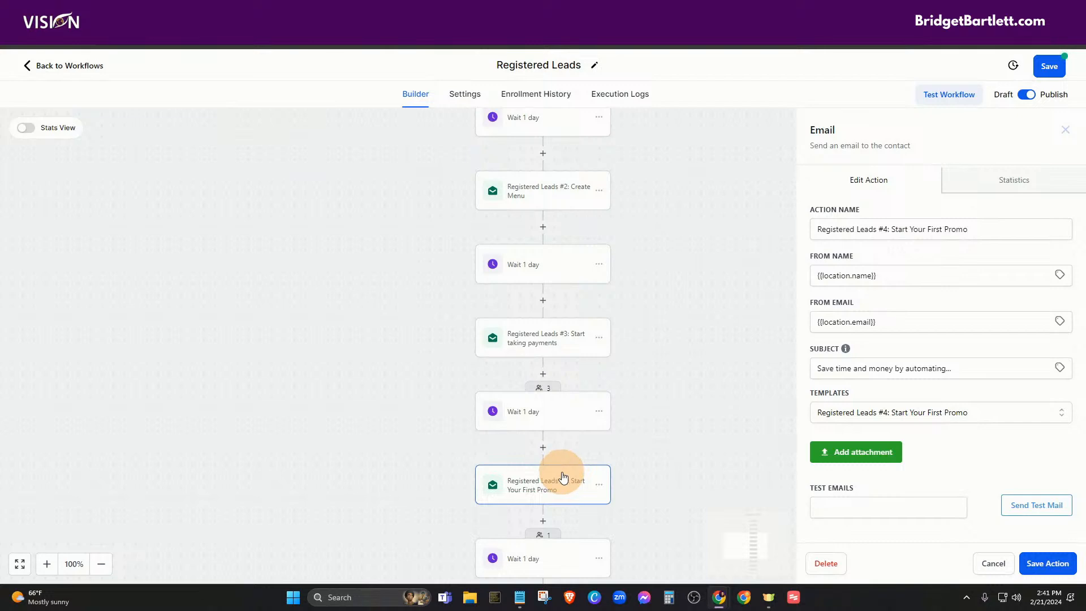
scroll(563, 475, "down", 1)
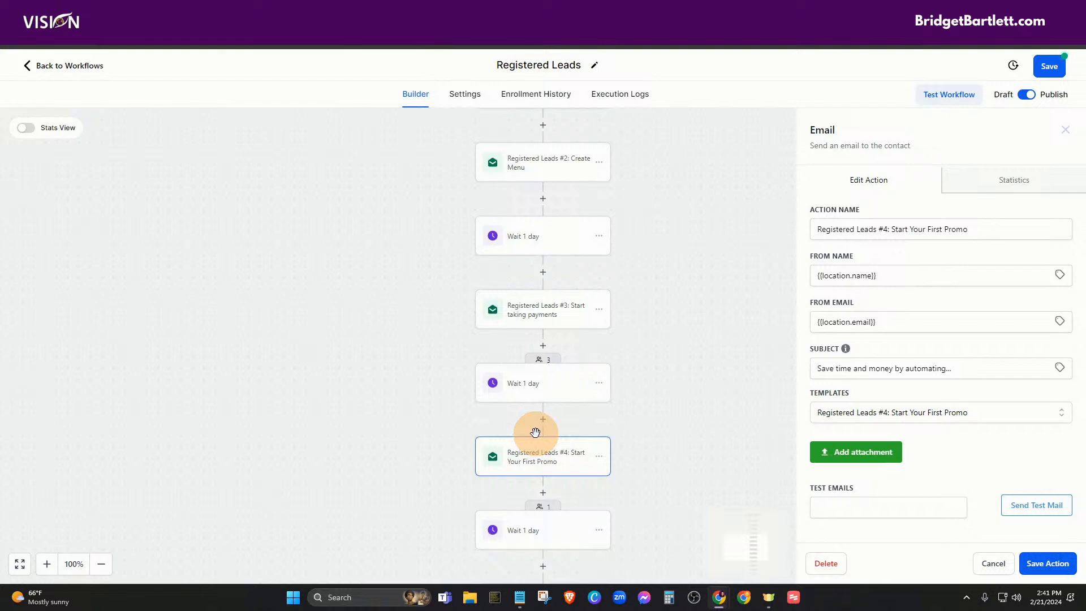
scroll(539, 466, "down", 1)
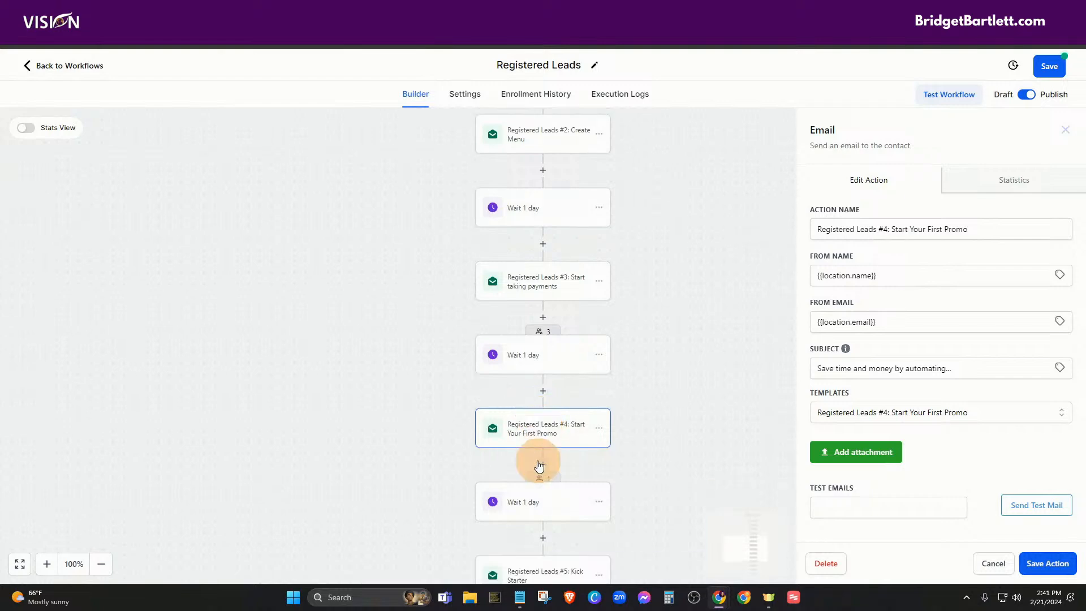
scroll(539, 466, "down", 1)
left_click(534, 403)
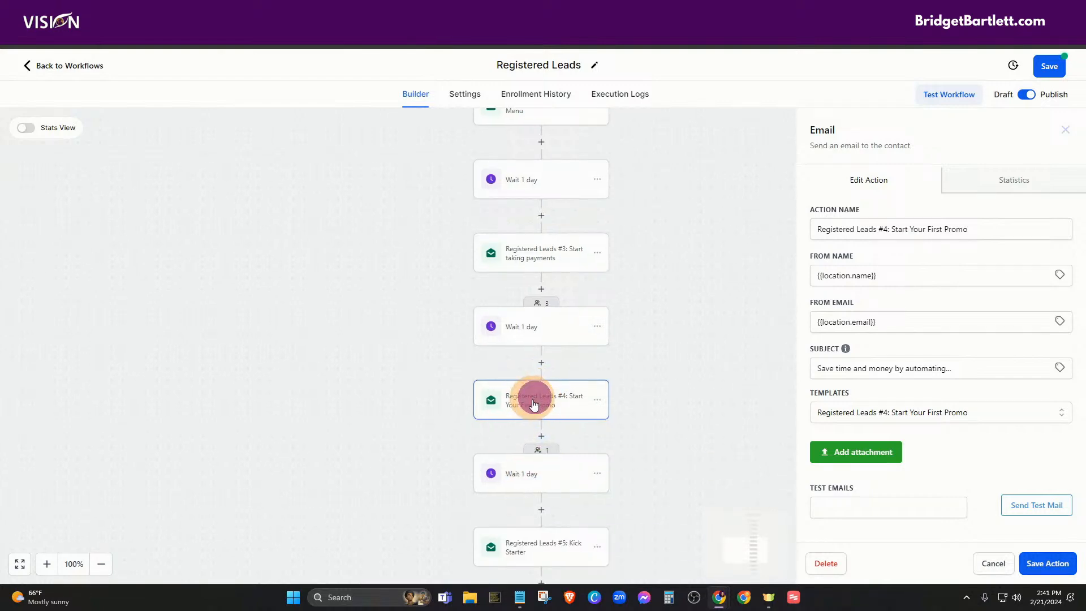
left_click(533, 474)
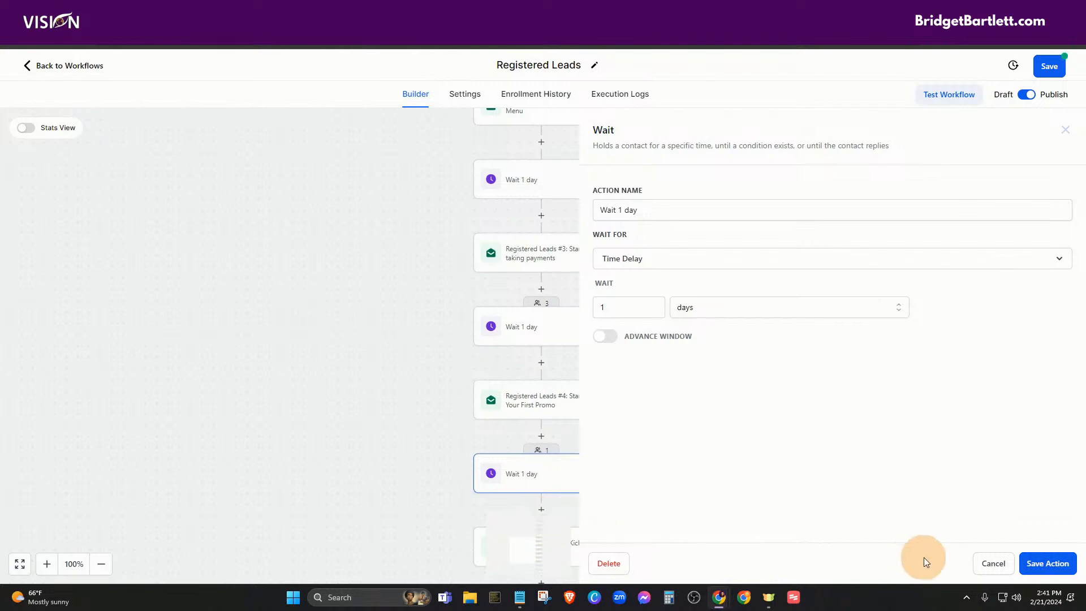
left_click(993, 563)
Step: Review the Registered Leads #5: Kick Starter email's settings and the final Wait 1 day action without changing them
scroll(509, 527, "down", 4)
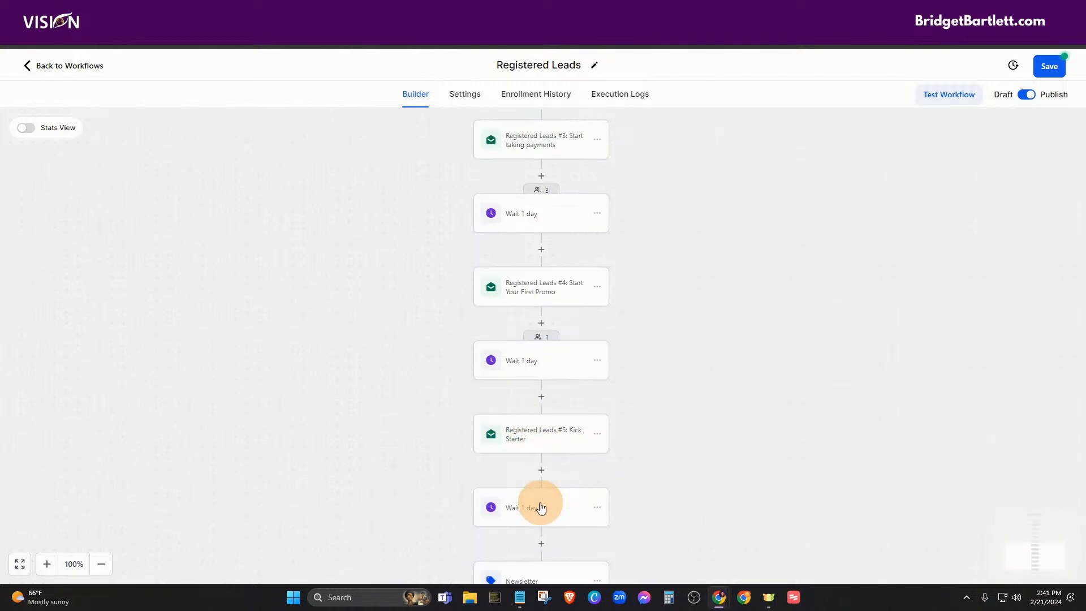
left_click(516, 433)
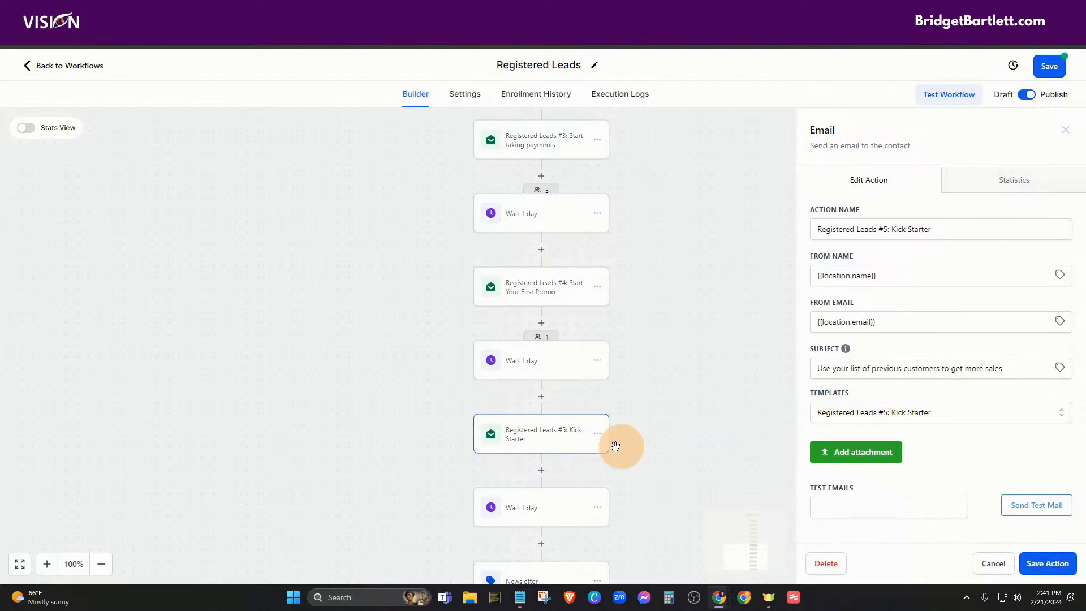
scroll(516, 480, "down", 3)
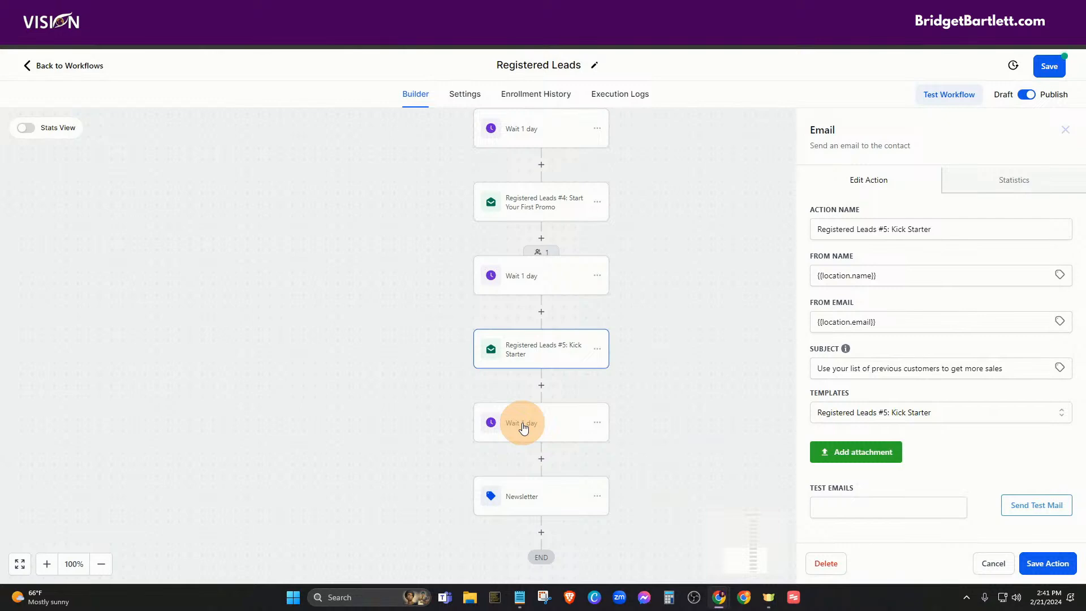
left_click(523, 429)
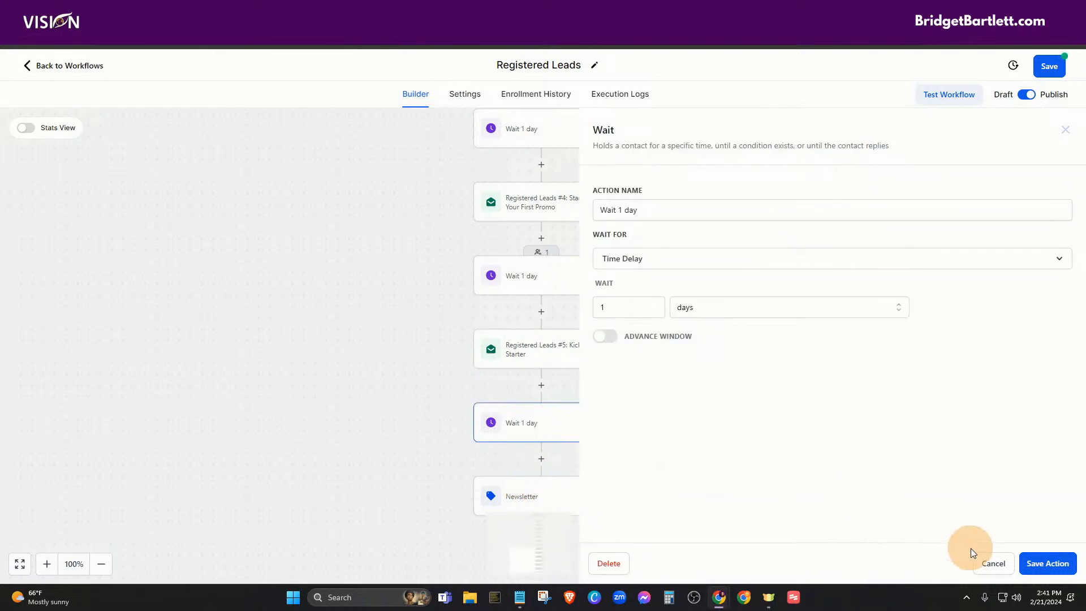
left_click(993, 563)
Step: Check the tag in the final Newsletter action without changing it, and return to the workflow list
scroll(504, 432, "down", 2)
left_click(538, 440)
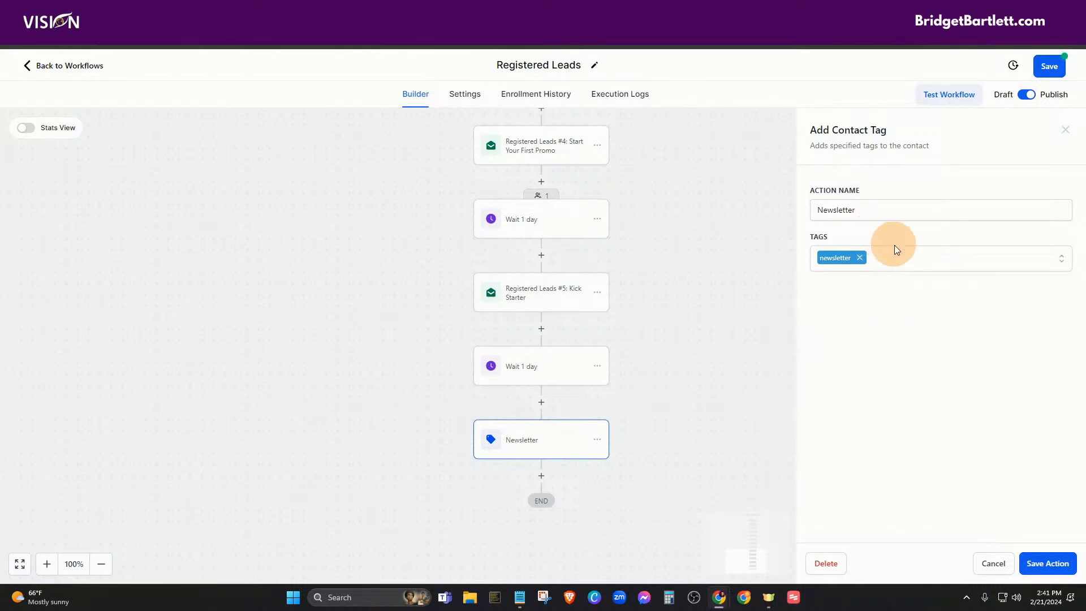
left_click(991, 565)
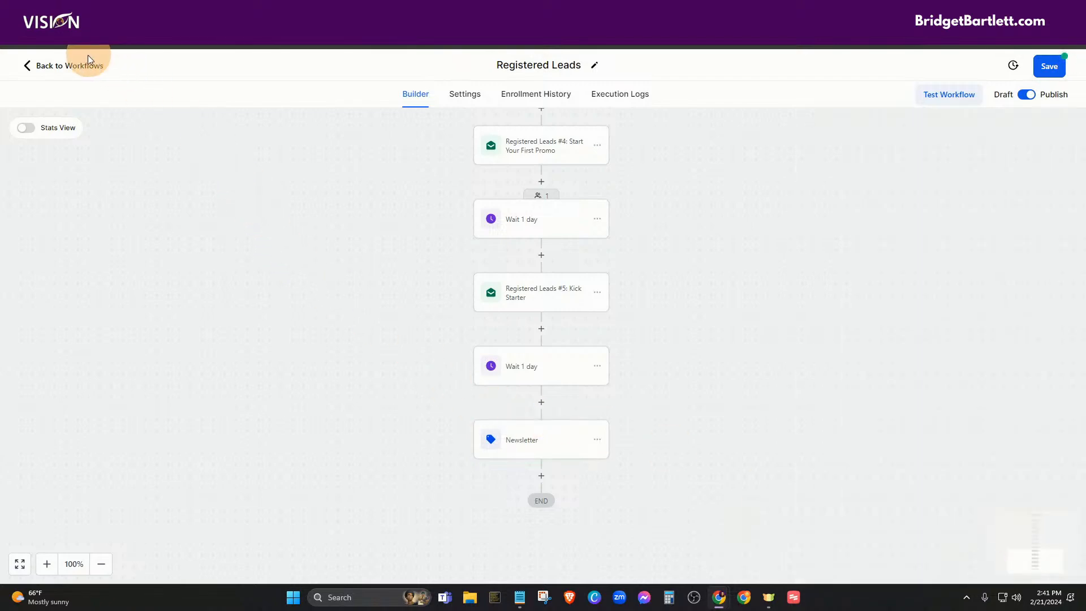
left_click(88, 60)
left_click(656, 350)
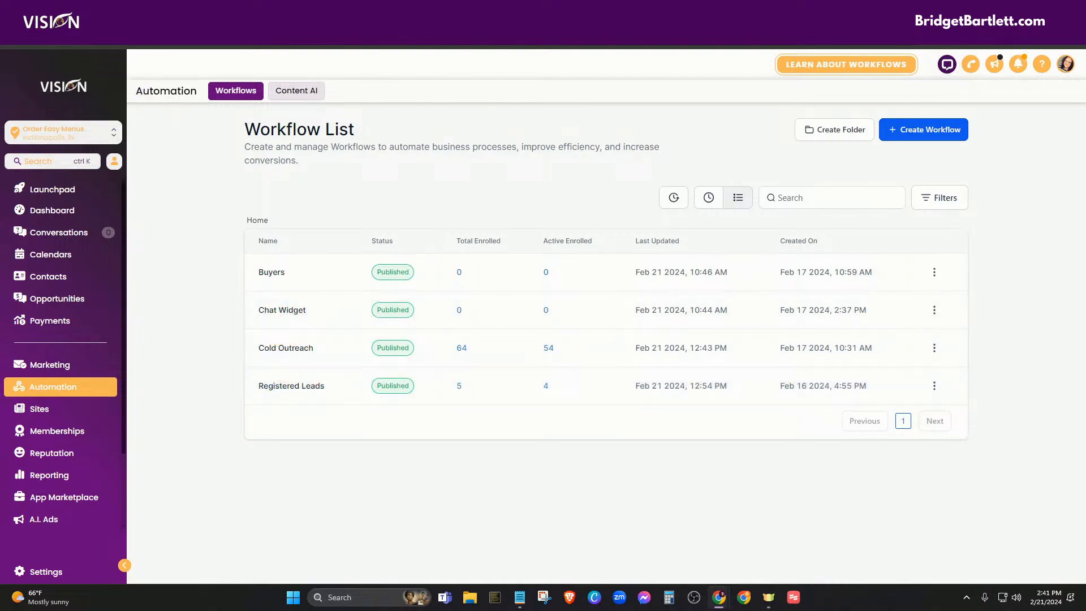
Step: Switch to the Setup Business Checklist spreadsheet and mark Create Pipeline and Create automations as done
left_click(142, 9)
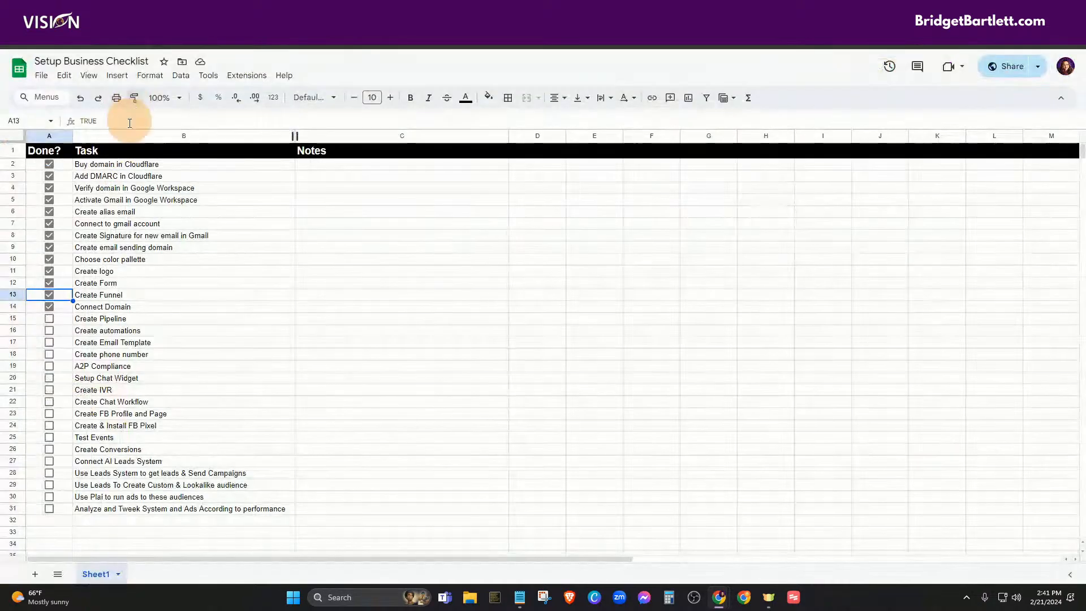
left_click(49, 319)
left_click(50, 331)
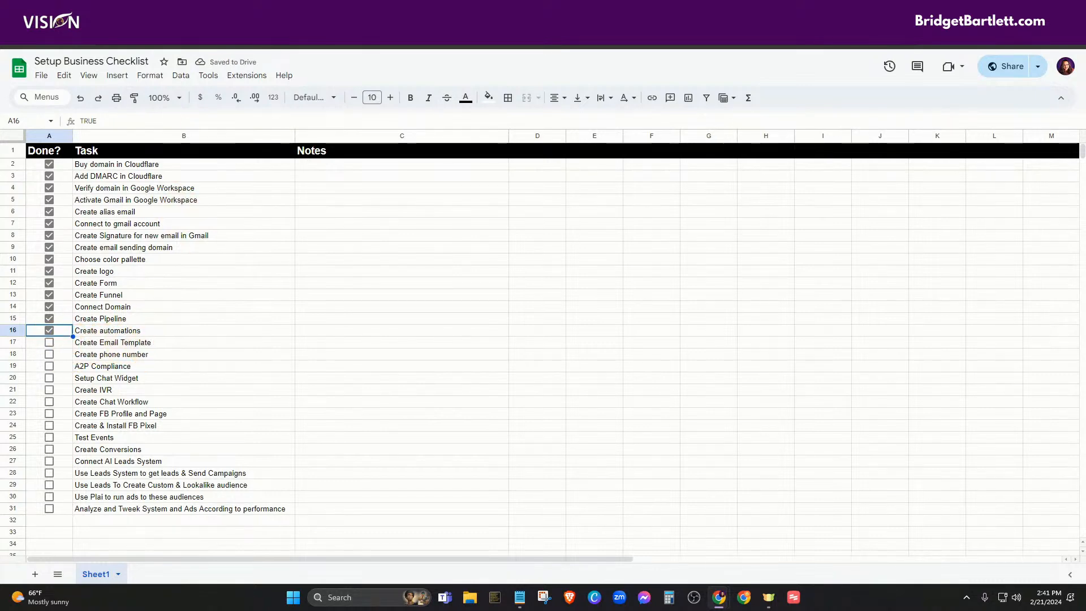
Step: Switch back to the Order Easy Menus account, open its marketing email templates, and look through the whole template list
left_click(555, 9)
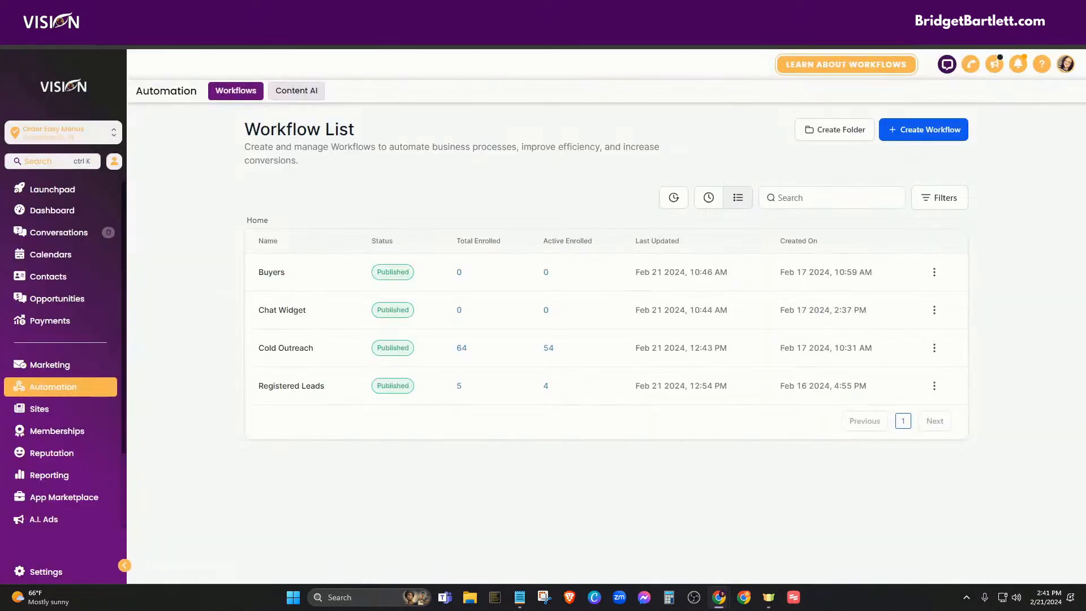
left_click(64, 374)
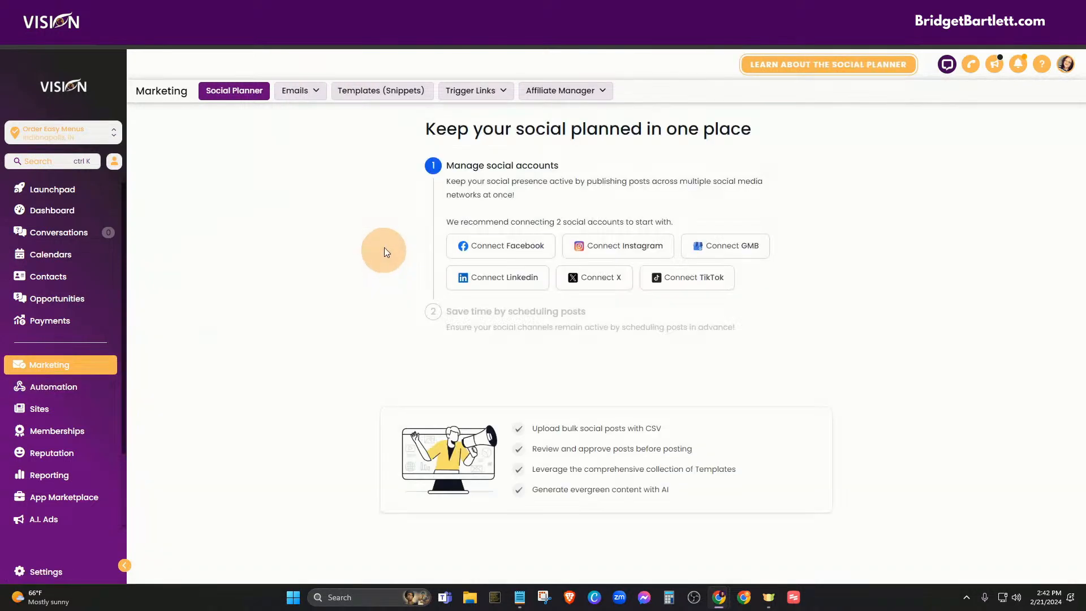
left_click(295, 90)
left_click(300, 134)
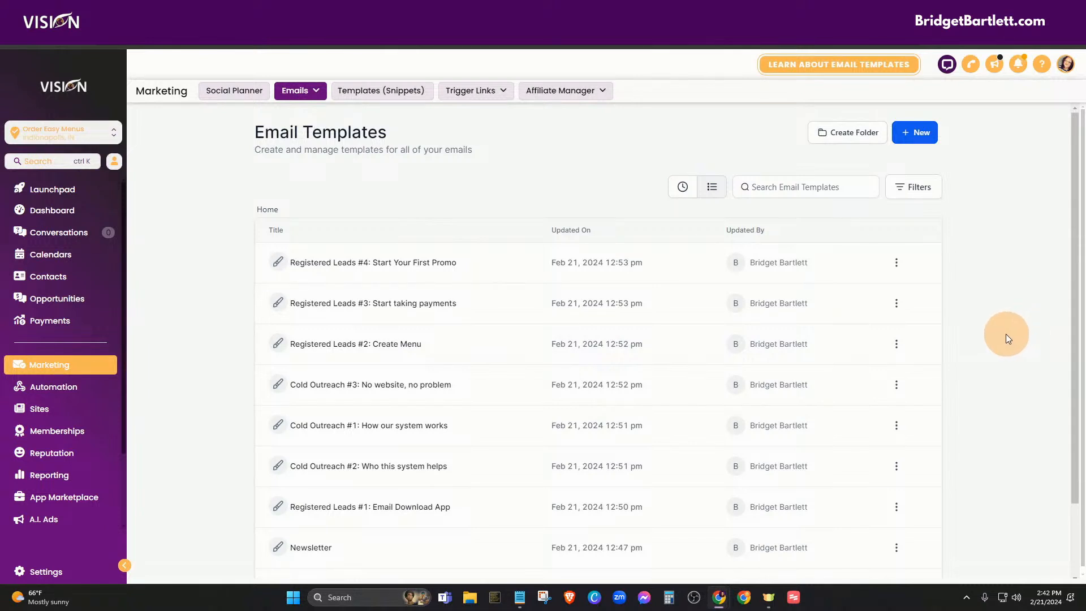
scroll(1006, 339, "down", 1)
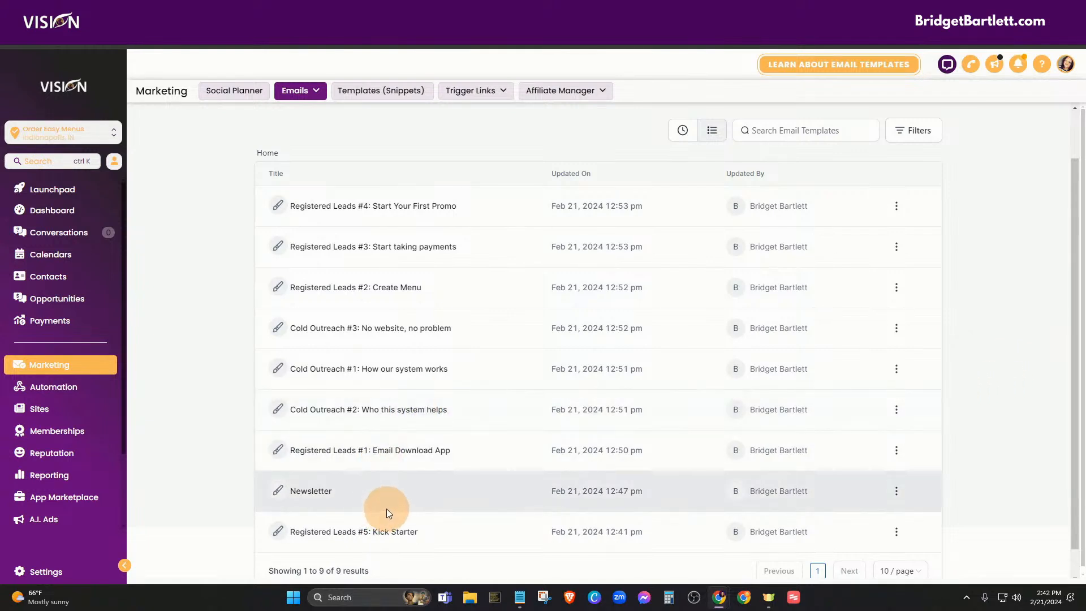
scroll(698, 305, "up", 1)
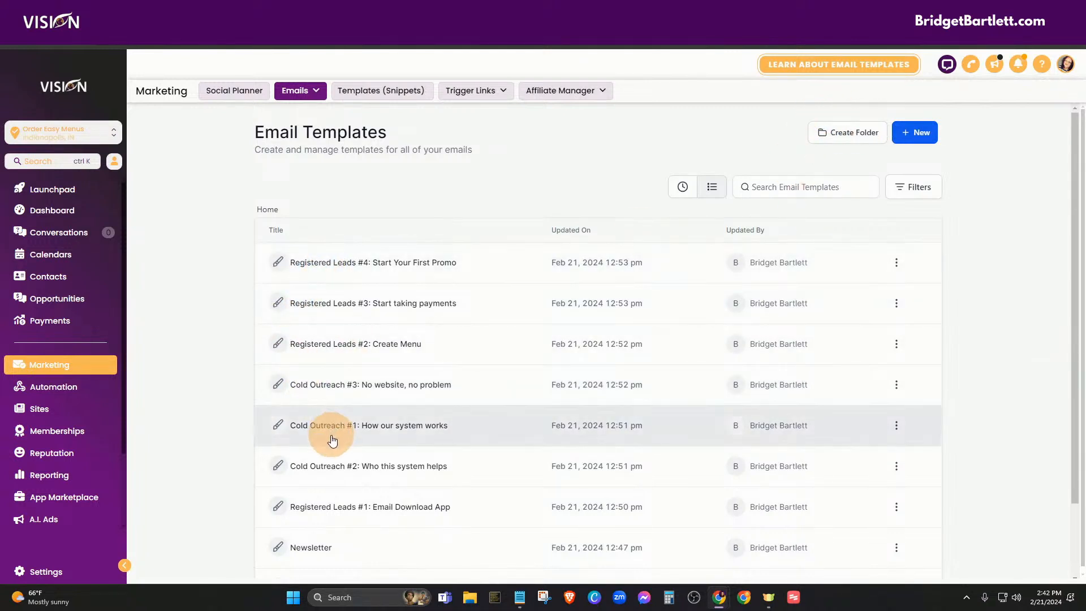
scroll(367, 422, "down", 1)
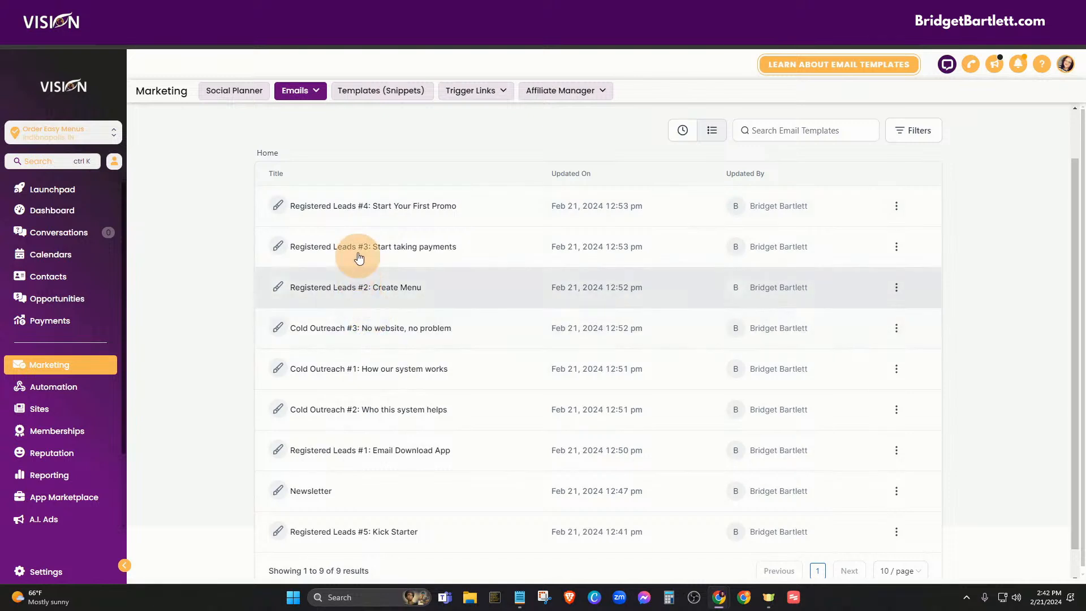
scroll(319, 463, "down", 2)
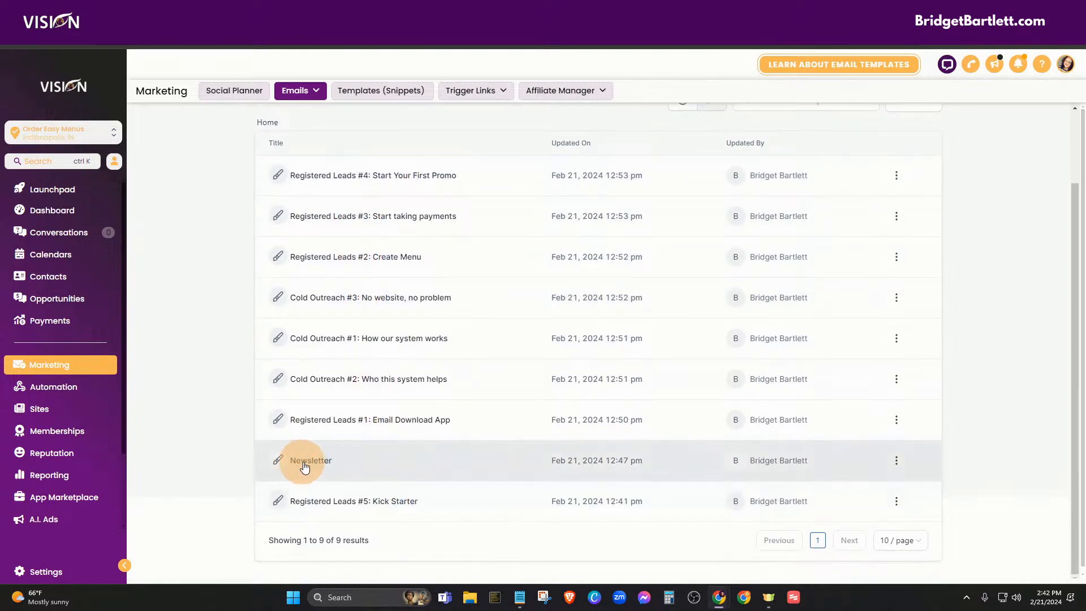
scroll(352, 464, "up", 2)
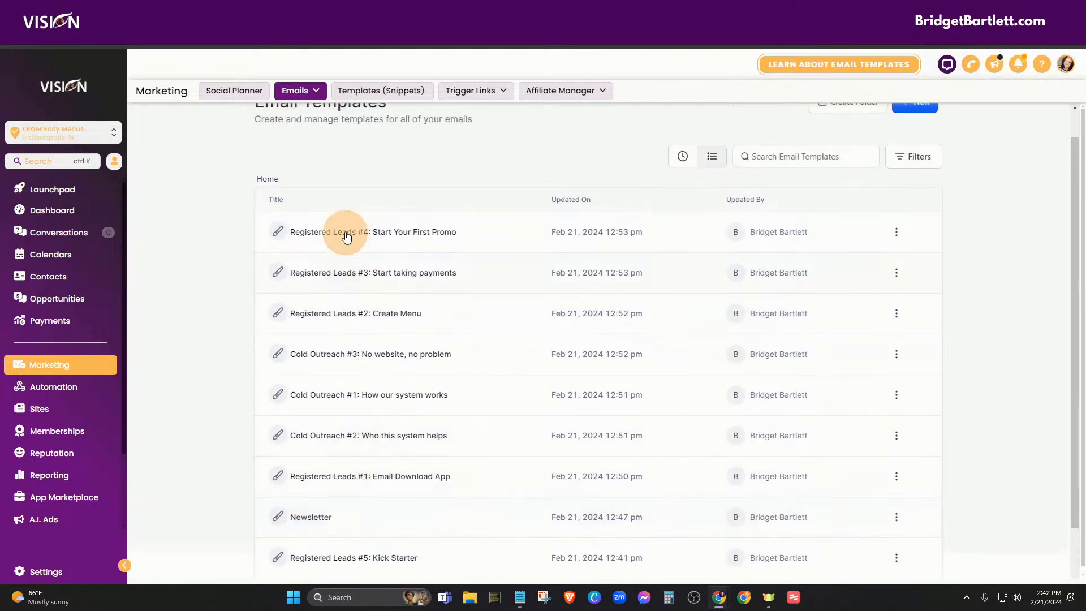
scroll(410, 408, "down", 2)
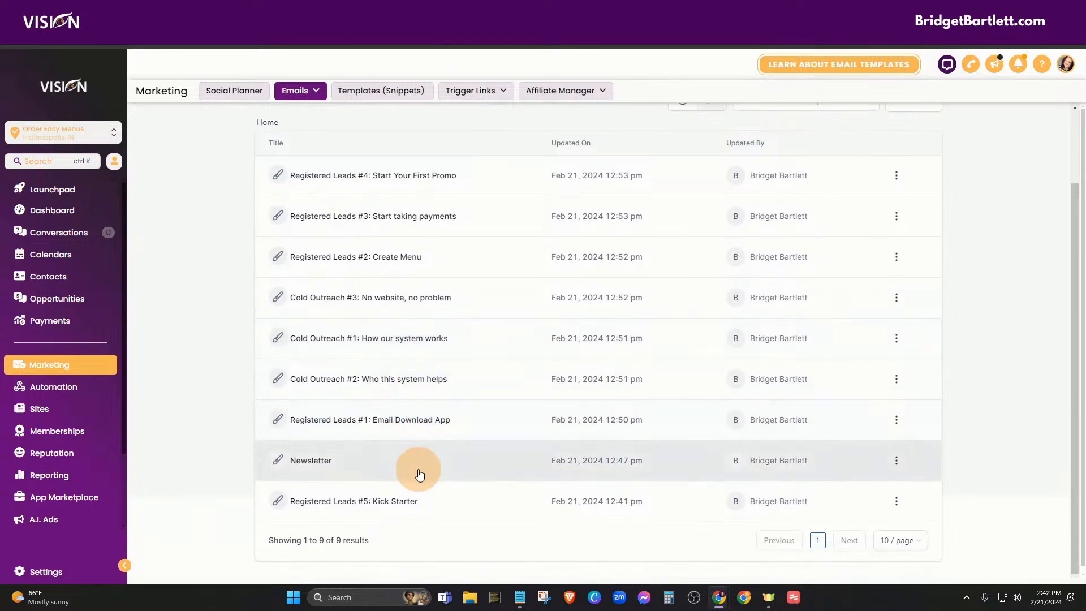
Step: Open the Cold Outreach #1: How our system works template and inspect the header logo's image link and the video block's settings
left_click(366, 339)
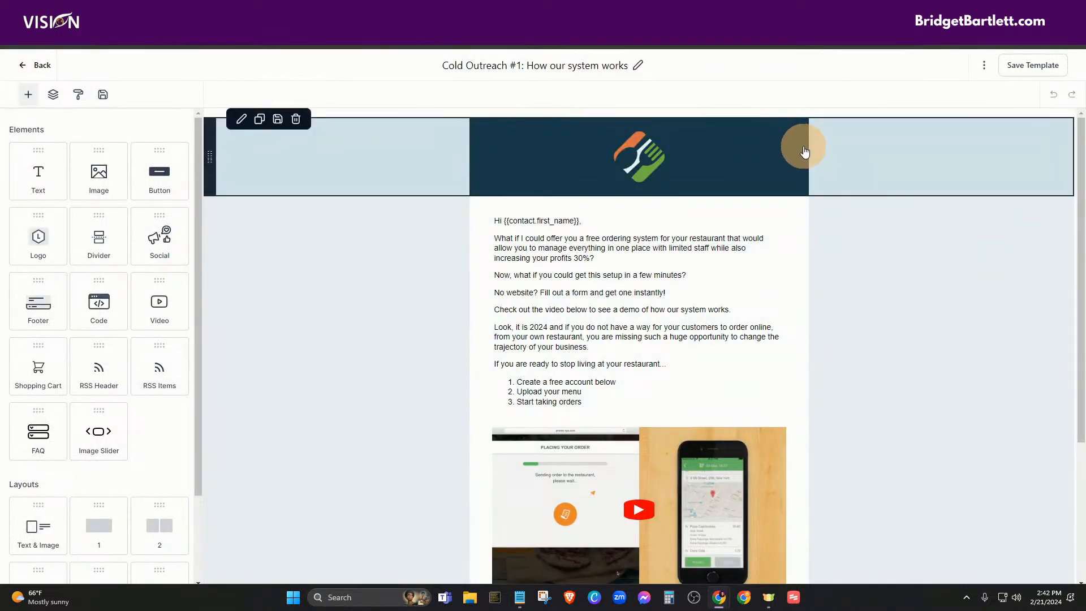
left_click(804, 147)
left_click(624, 170)
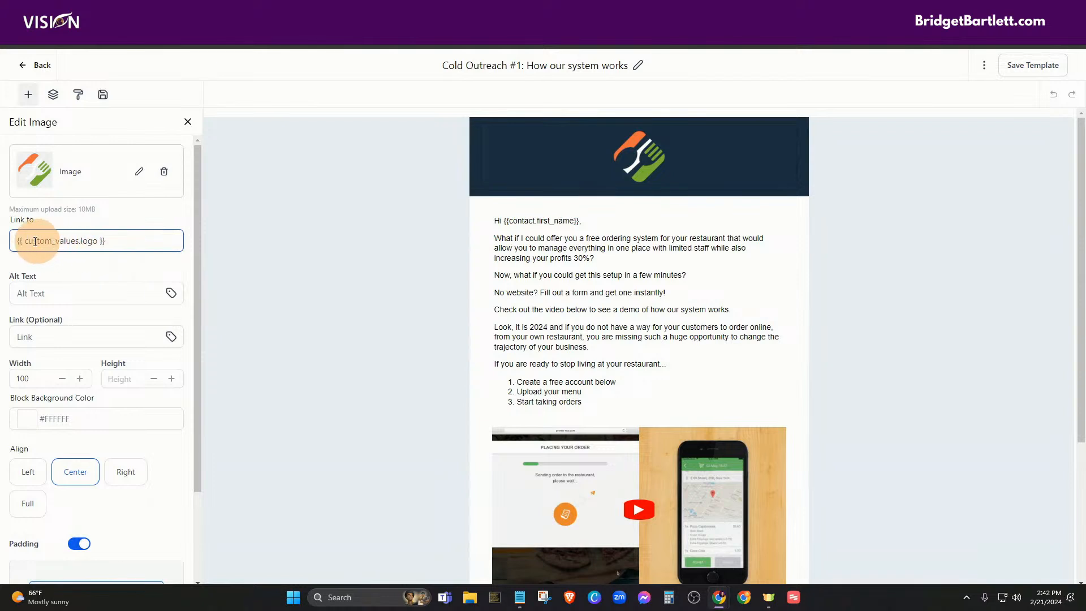
left_click(20, 241)
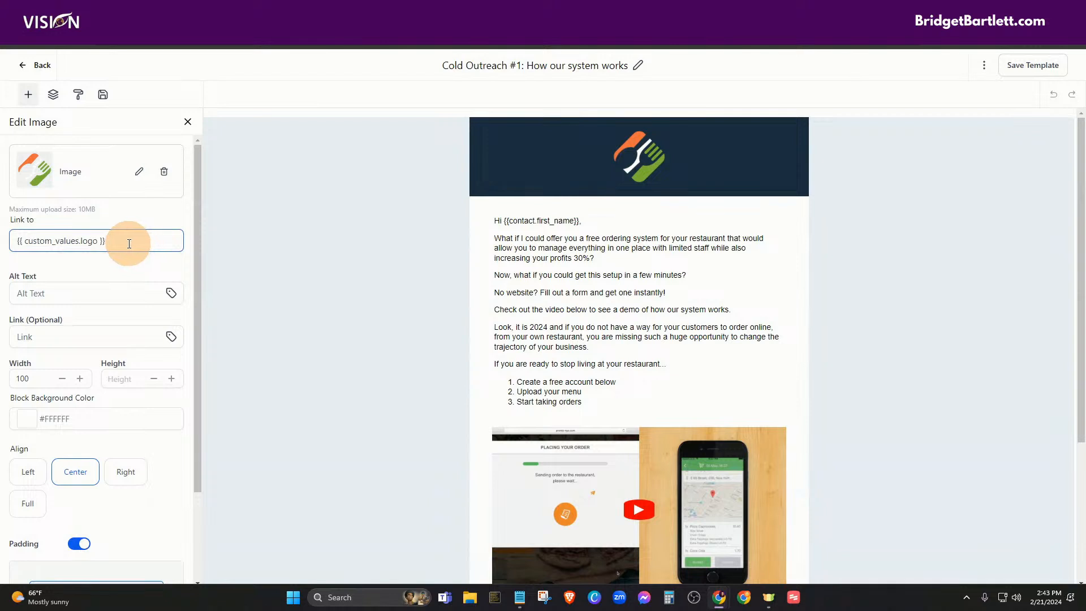
left_click(659, 157)
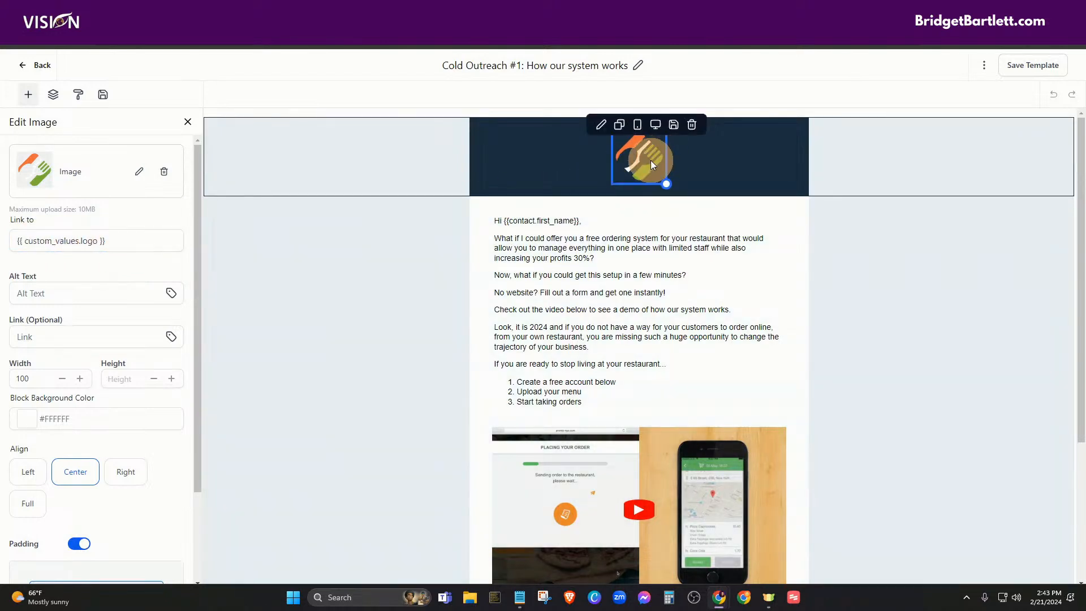
scroll(651, 351, "down", 3)
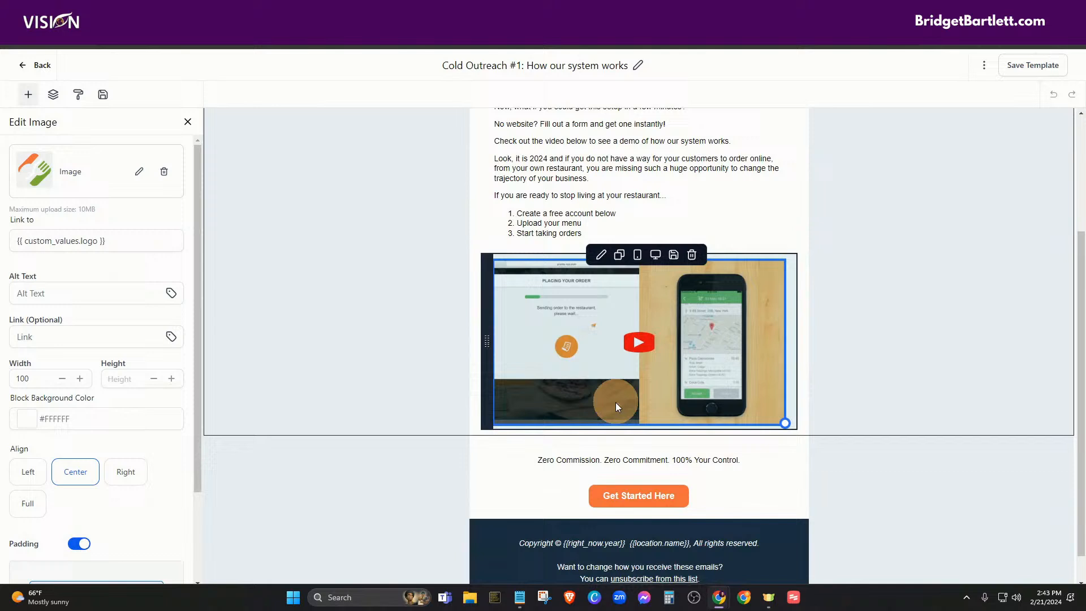
left_click(586, 337)
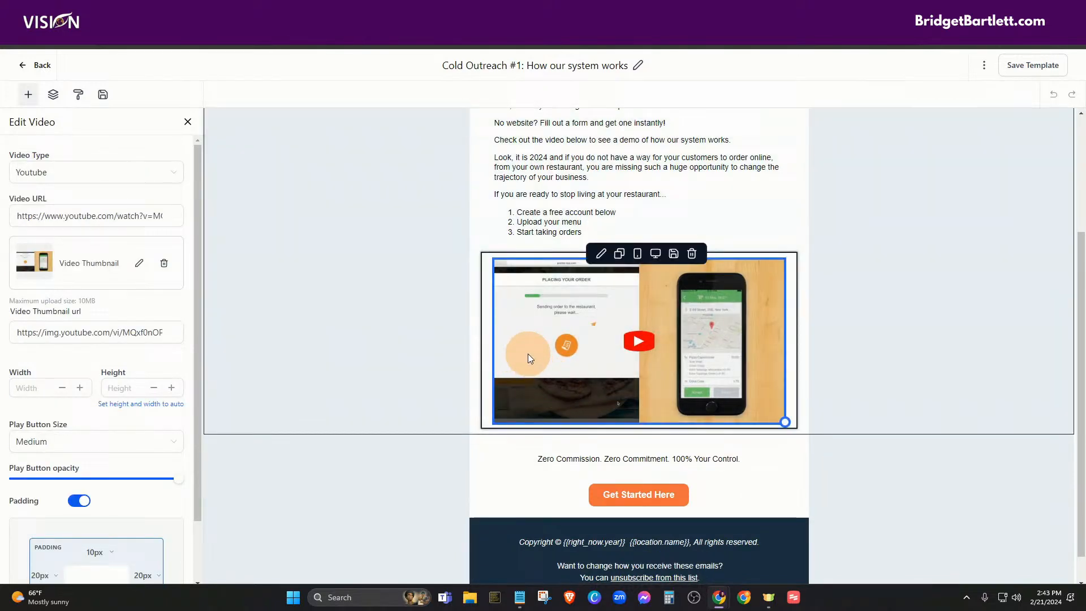
Step: Inspect the Get Started Here button's settings and read its link URL custom value through to the end
left_click(615, 503)
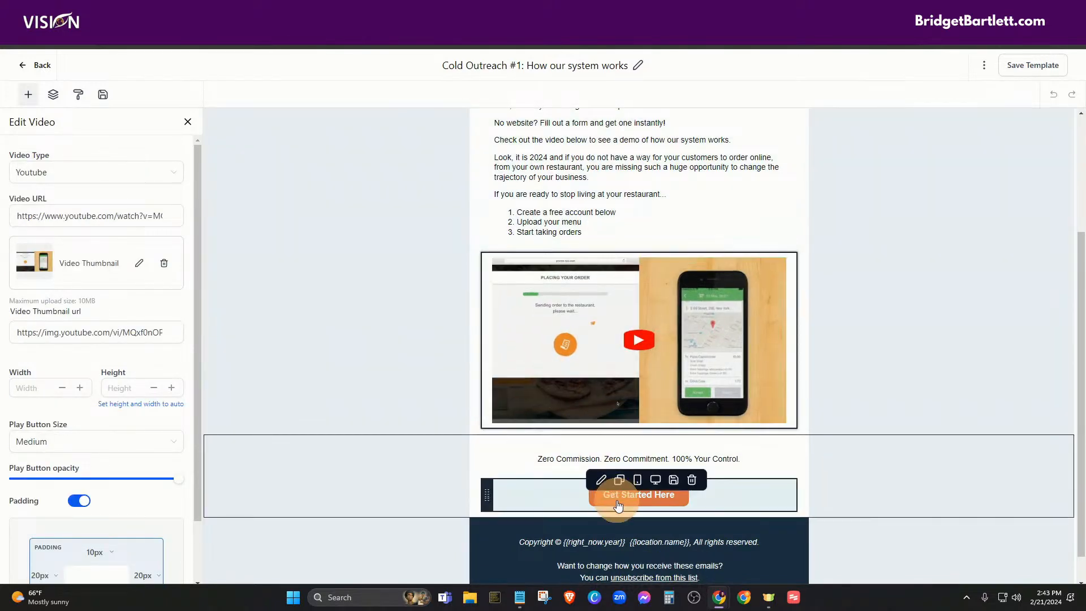
scroll(141, 396, "down", 3)
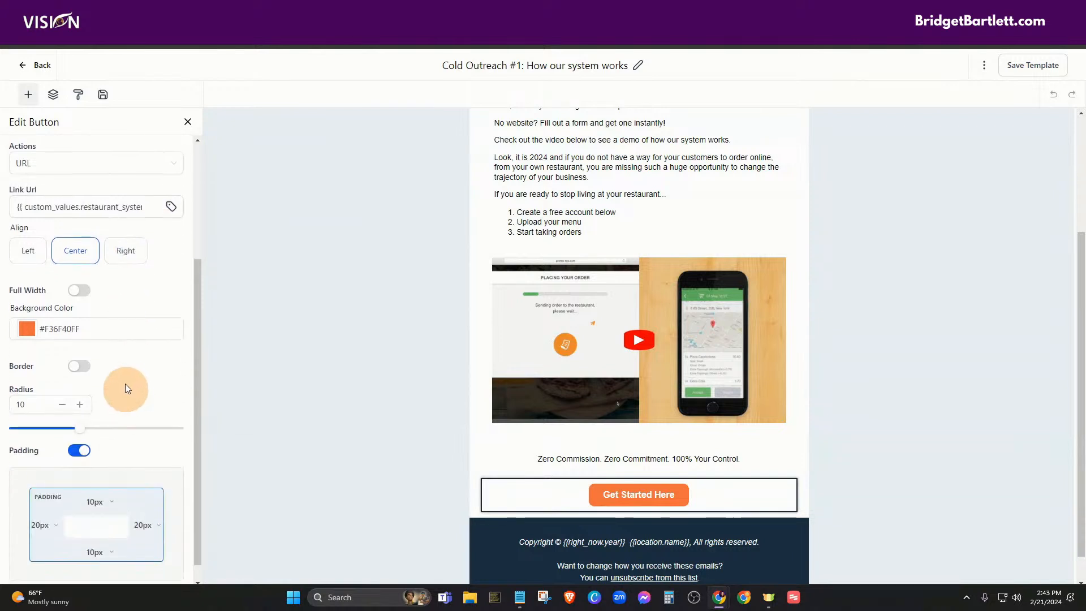
left_click(113, 205)
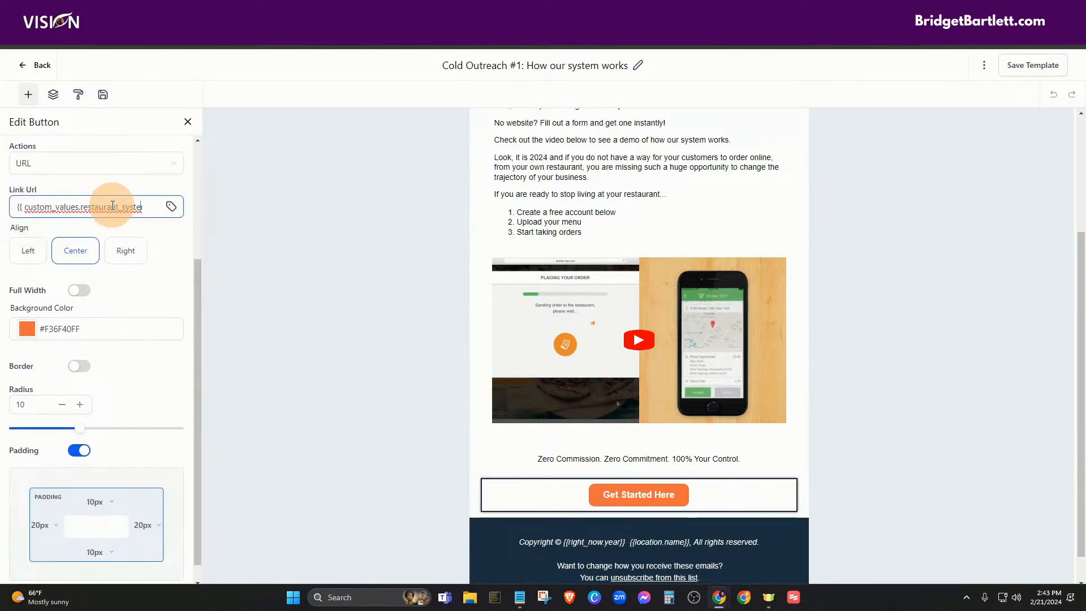
key("Right")
key("Right")
key("Right")
key("Right")
key("Right")
key("Right")
key("Right")
key("Right")
key("Right")
key("Right")
key("Right")
key("Right")
key("Right")
key("Right")
key("Right")
key("Right")
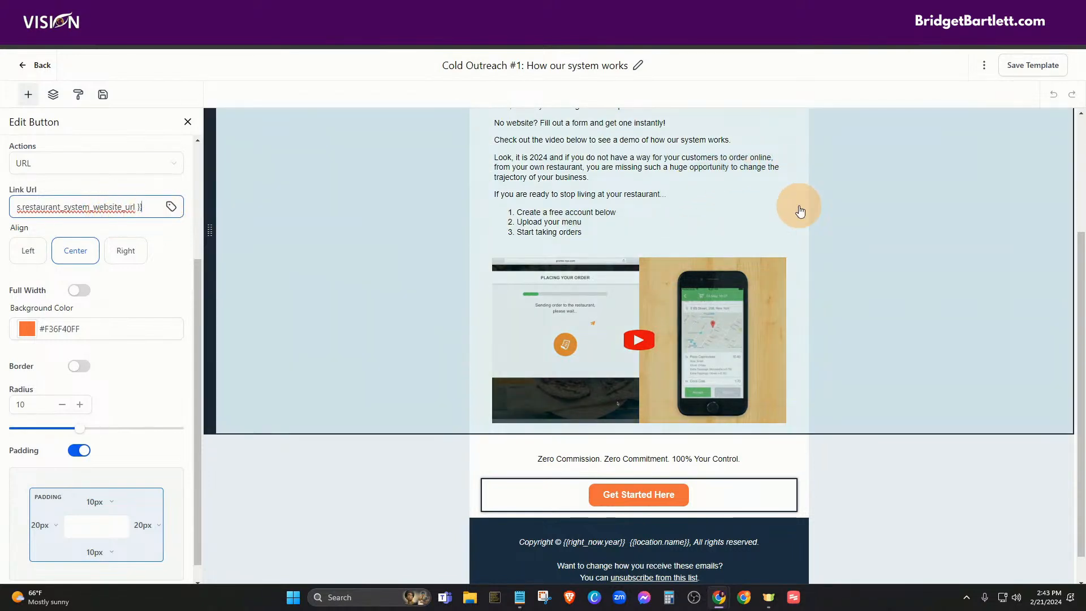
Step: Open the Cold Outreach #1 template settings, examine the sender, preview text and subject fields plus the Account custom values, and return to the template list
scroll(800, 212, "up", 3)
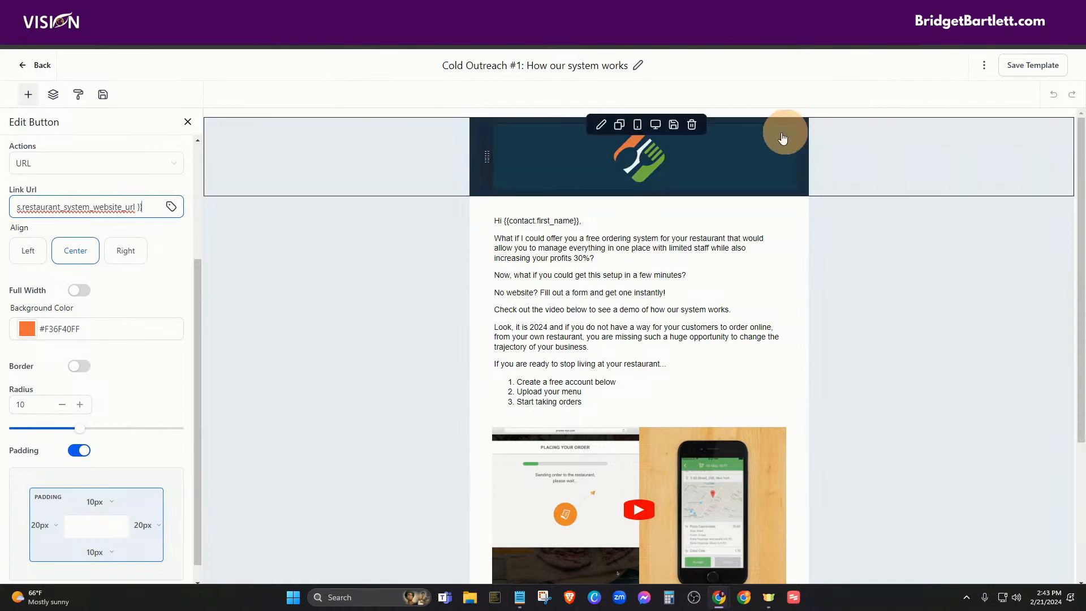
left_click(982, 69)
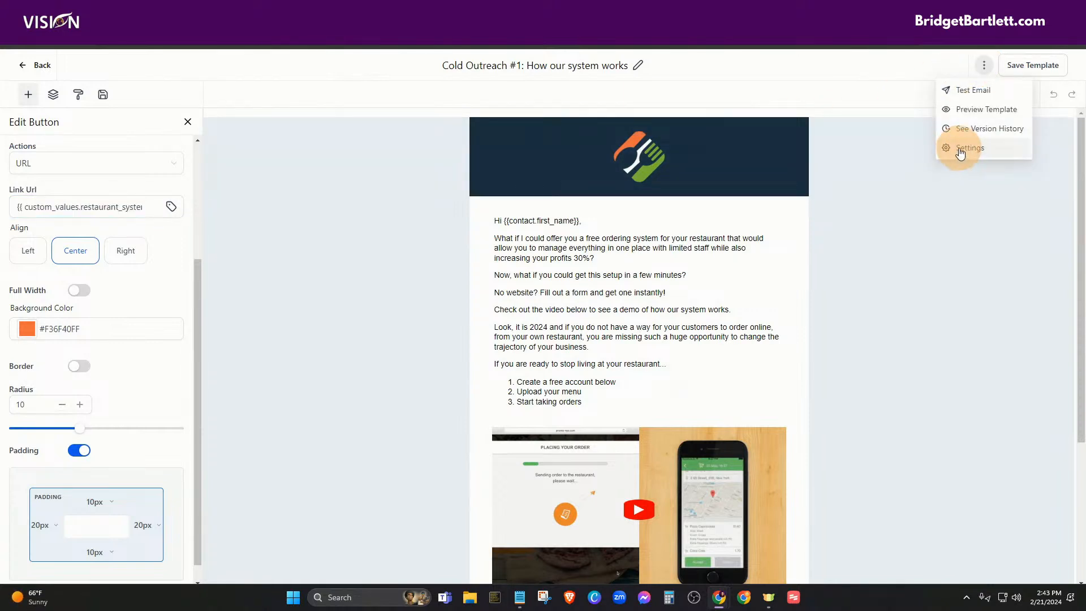
left_click(960, 148)
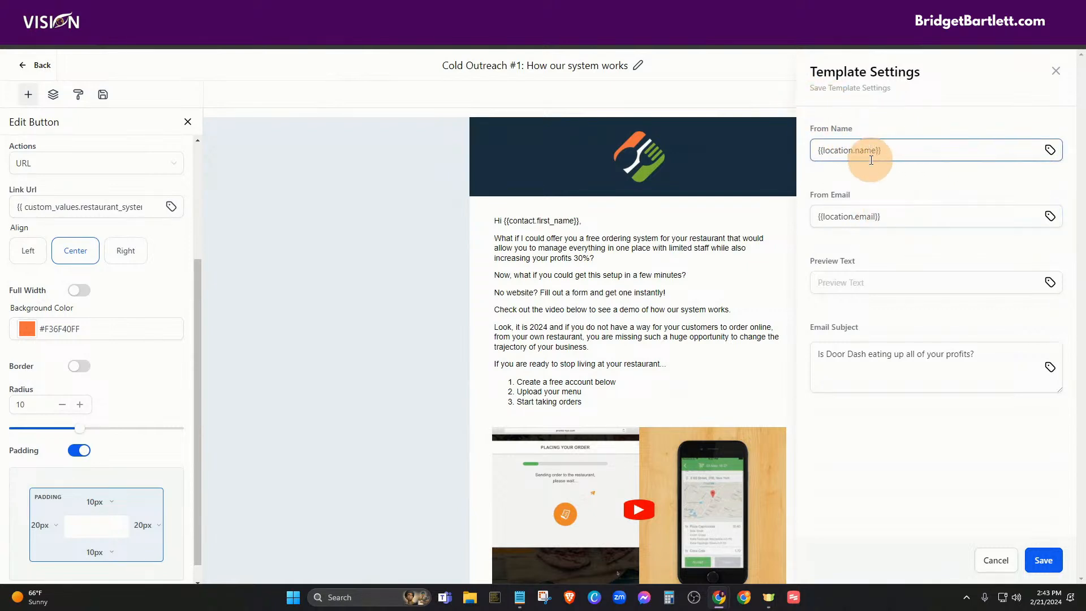
left_click(1050, 150)
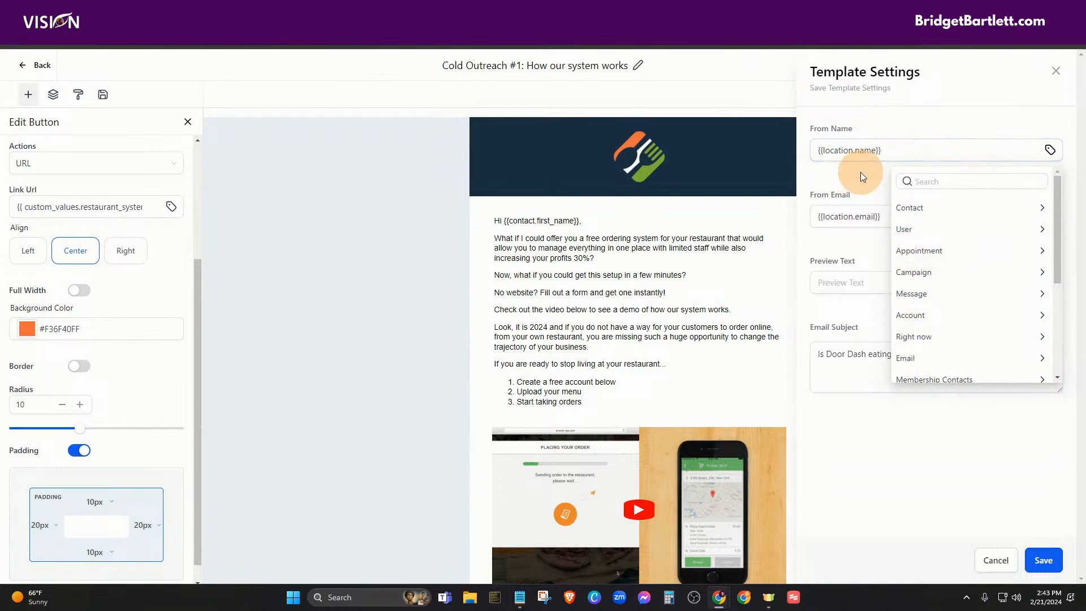
scroll(972, 296, "down", 3)
scroll(951, 279, "up", 3)
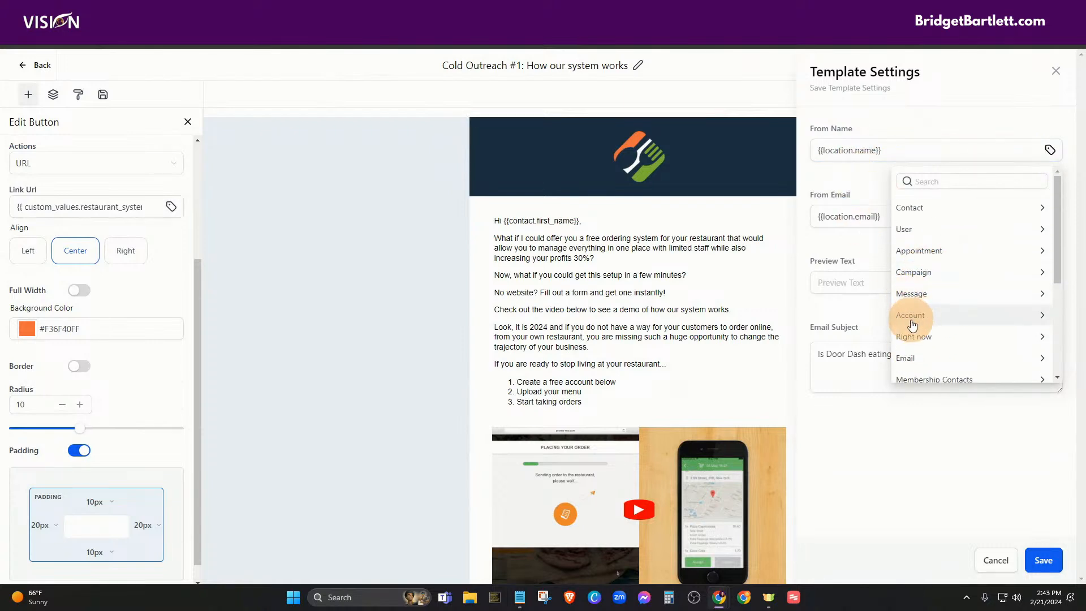
left_click(912, 325)
left_click(849, 182)
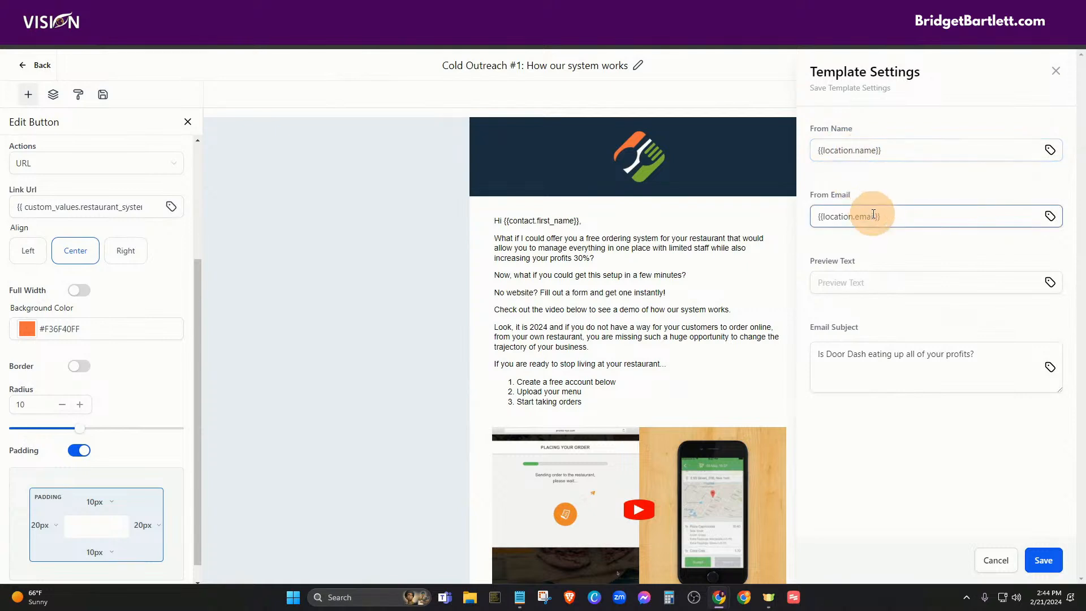
left_click(863, 282)
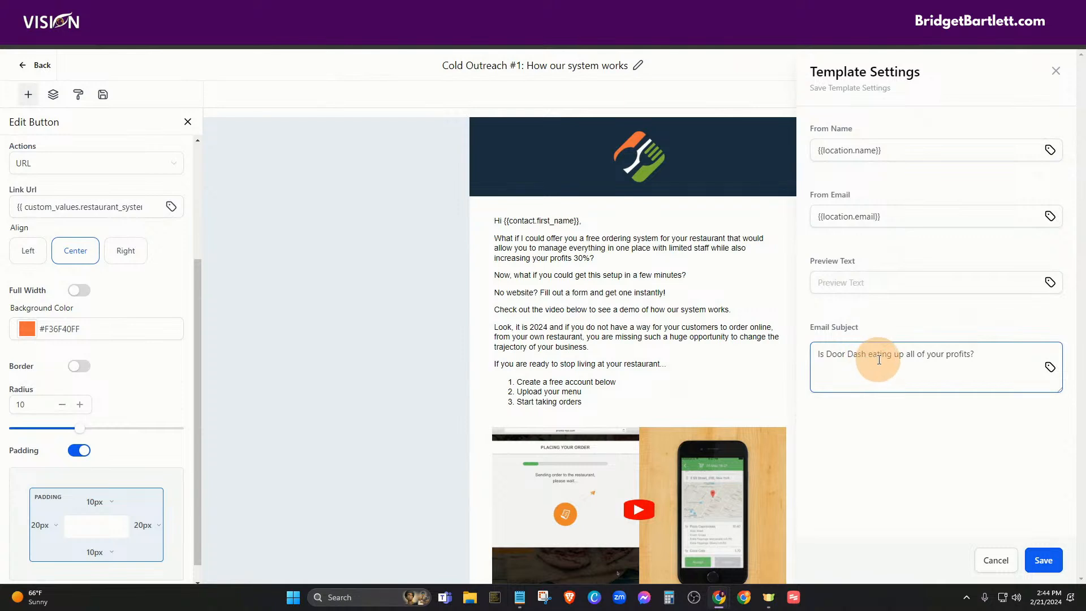
left_click(43, 65)
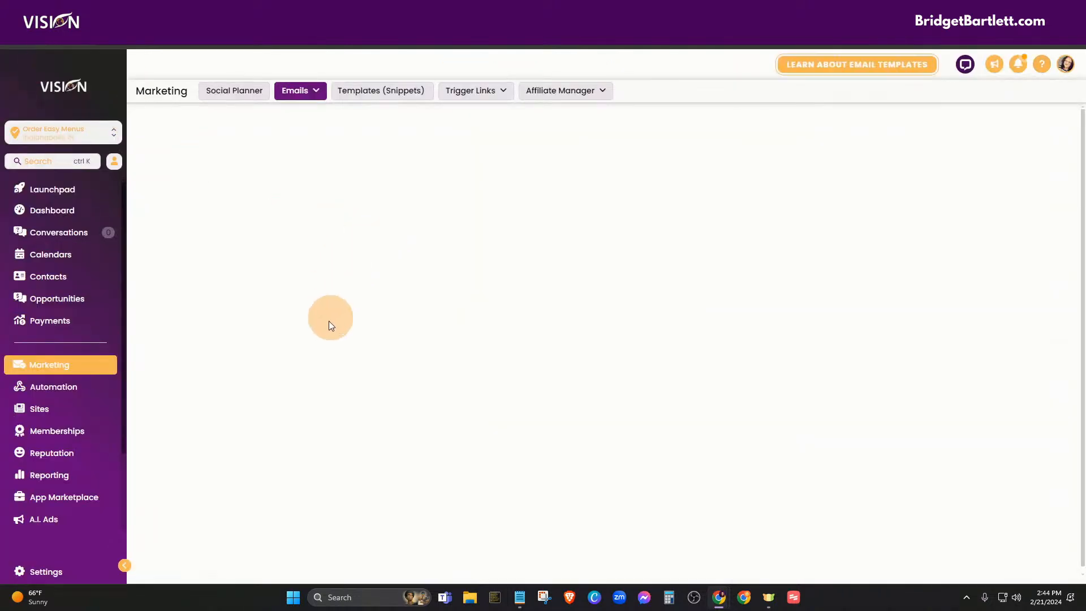
Step: Open the Cold Outreach #2: Who this system helps template, highlight the contact.company_name placeholder, and read through the message text
scroll(328, 371, "down", 1)
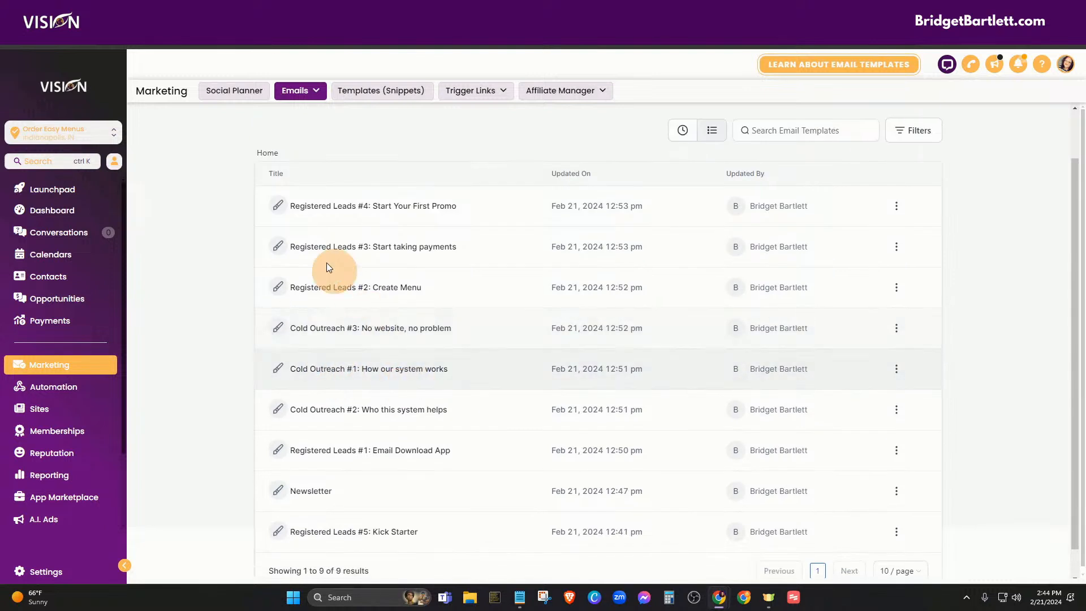
left_click(347, 409)
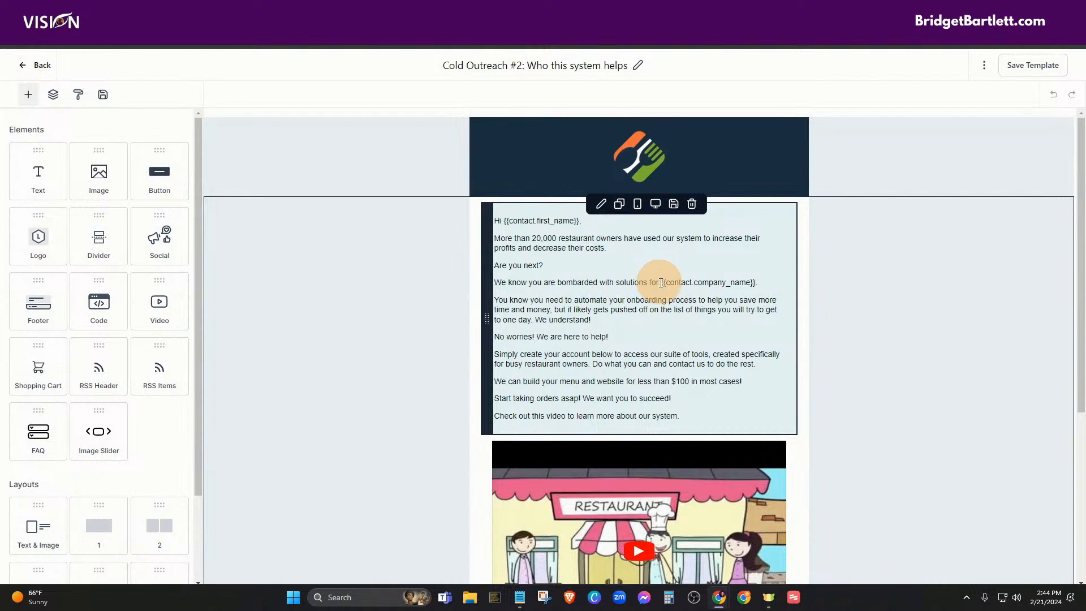
left_click_drag(662, 283, 754, 283)
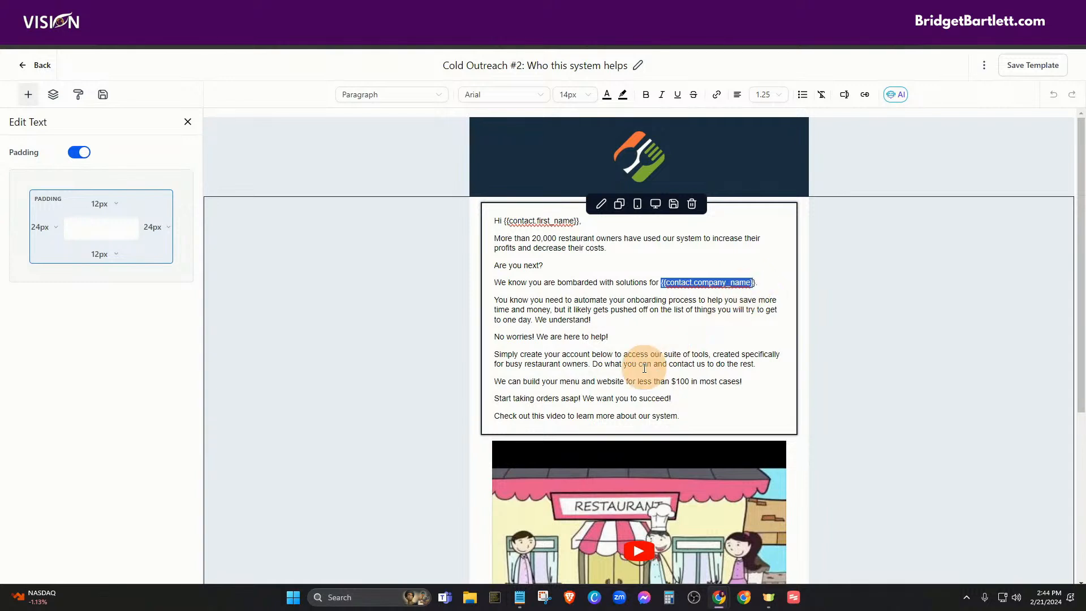
scroll(620, 369, "down", 2)
scroll(588, 376, "down", 1)
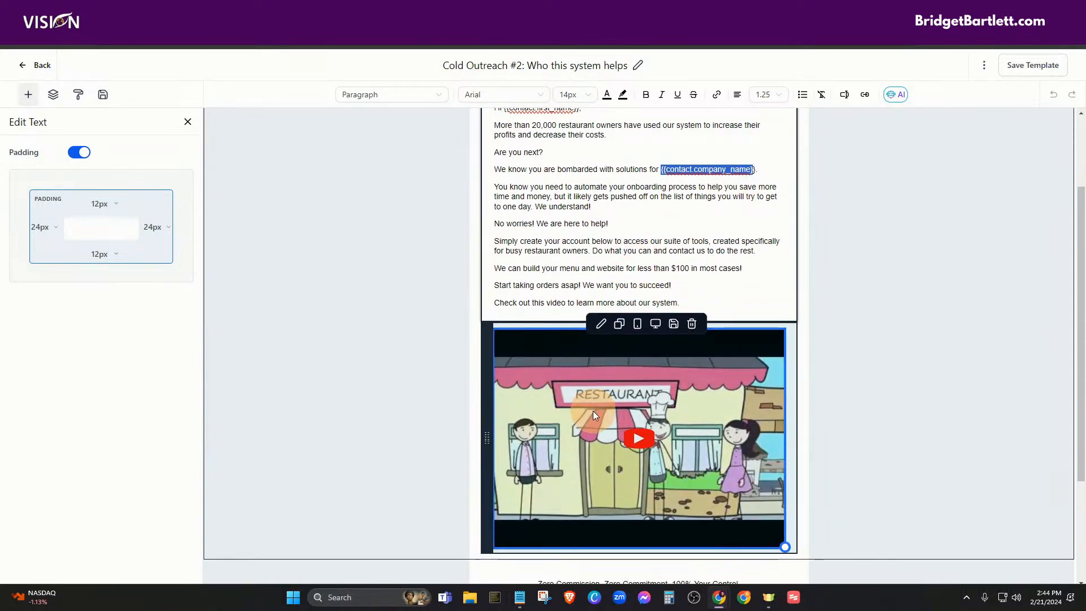
Step: Inspect the video block and the Get Started Here button's link URL in Cold Outreach #2, and return to the template list
left_click(585, 440)
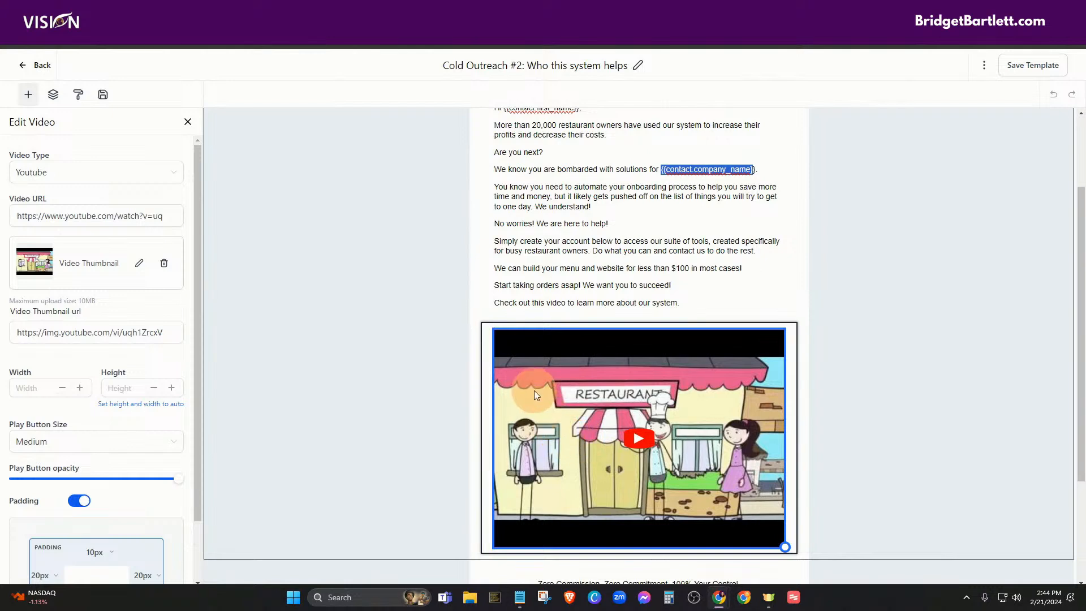
scroll(598, 430, "down", 3)
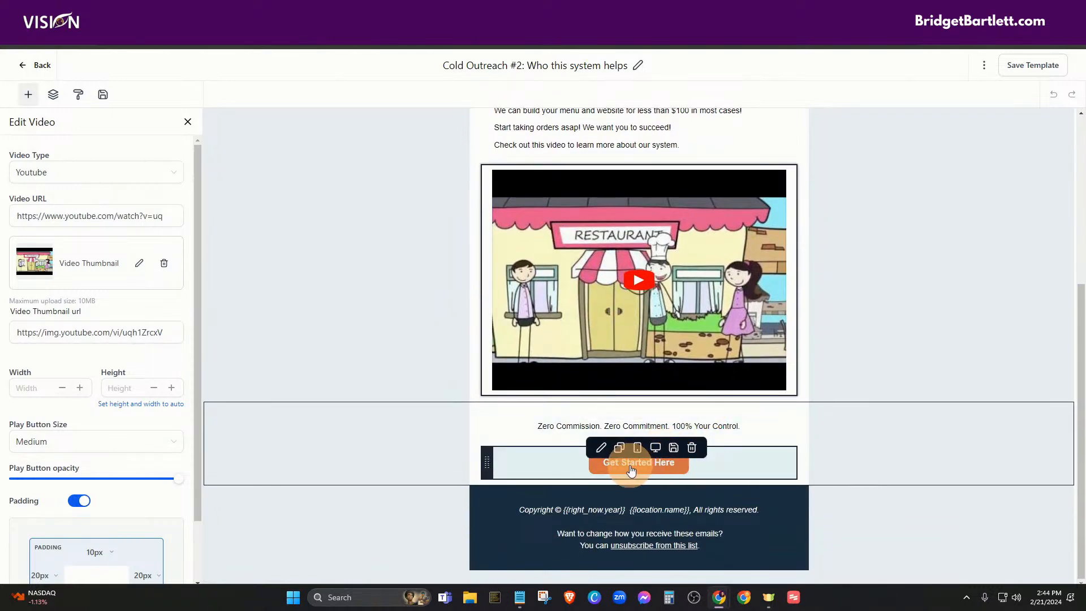
left_click(631, 470)
left_click(65, 376)
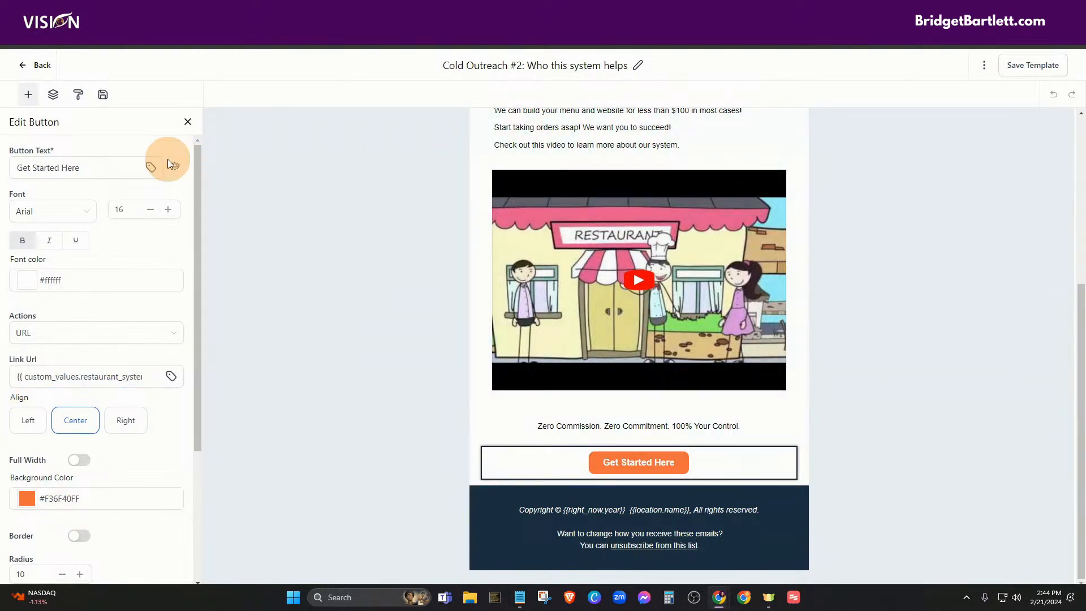
left_click(40, 66)
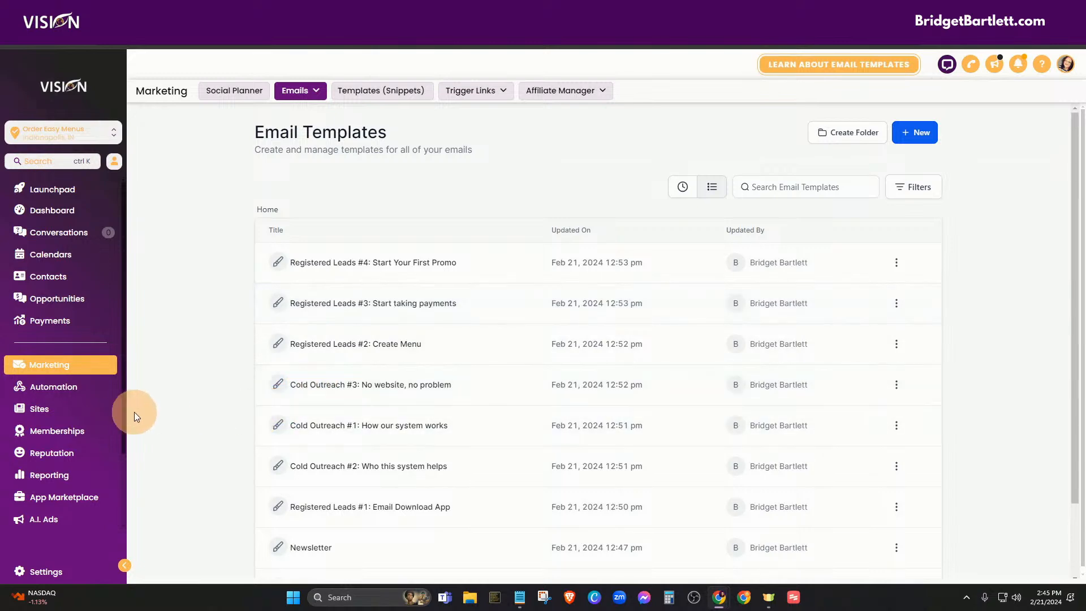
Step: Open the Cold Outreach #3: No website, no problem template, review its content and Get Started Here button settings, and return to the template list
scroll(161, 421, "down", 2)
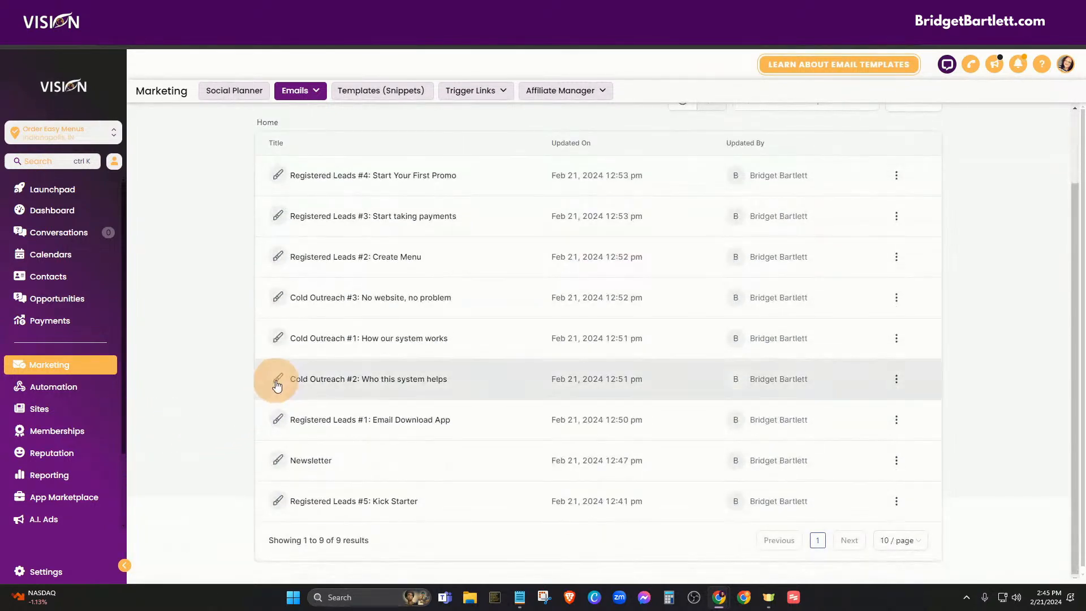
left_click(327, 300)
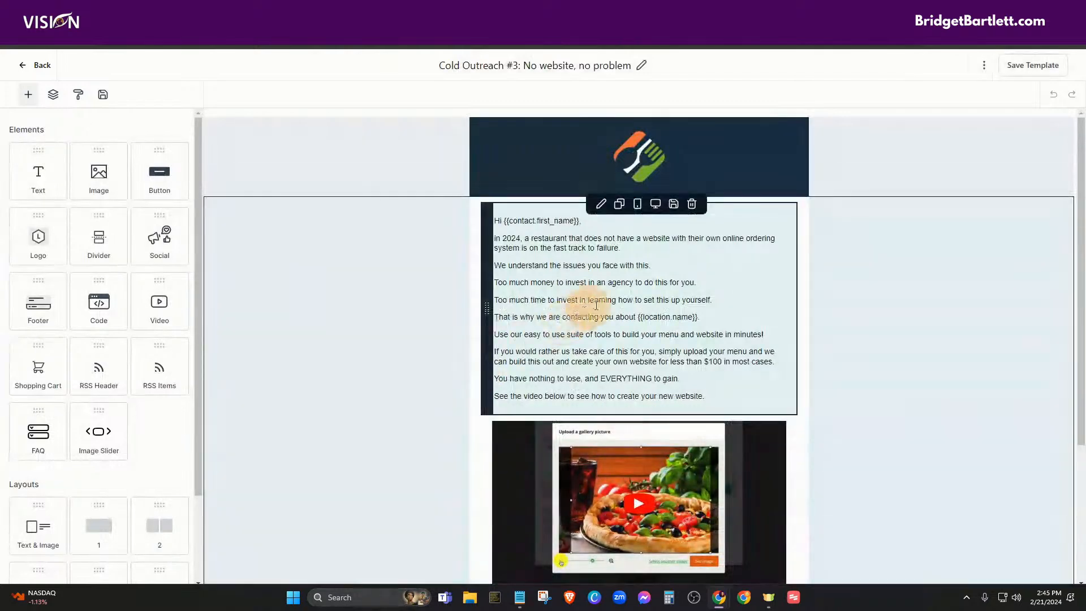
scroll(715, 291, "down", 4)
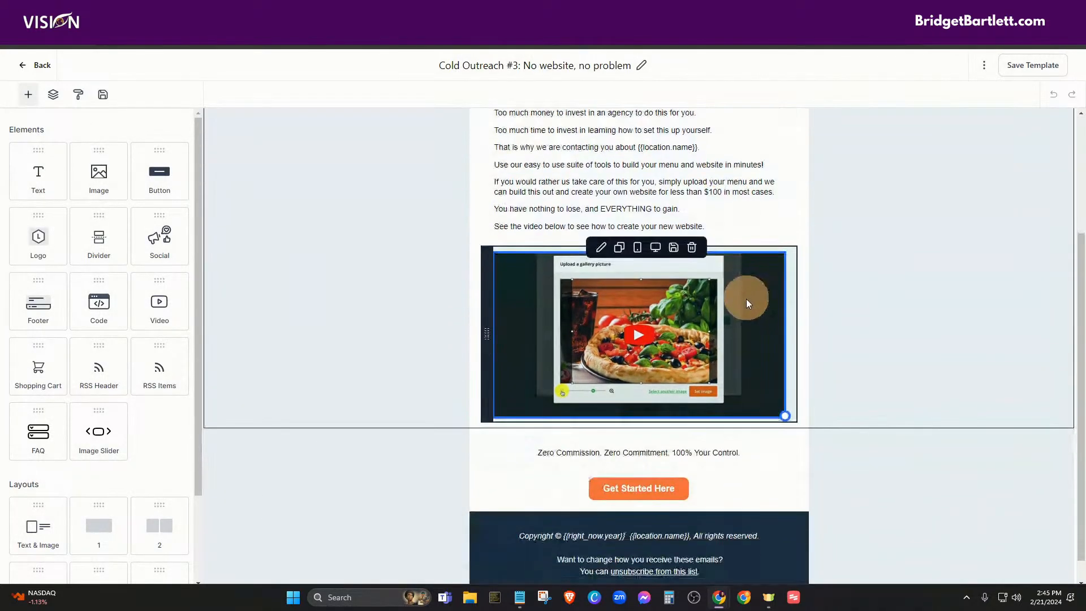
scroll(747, 301, "up", 4)
scroll(798, 362, "down", 3)
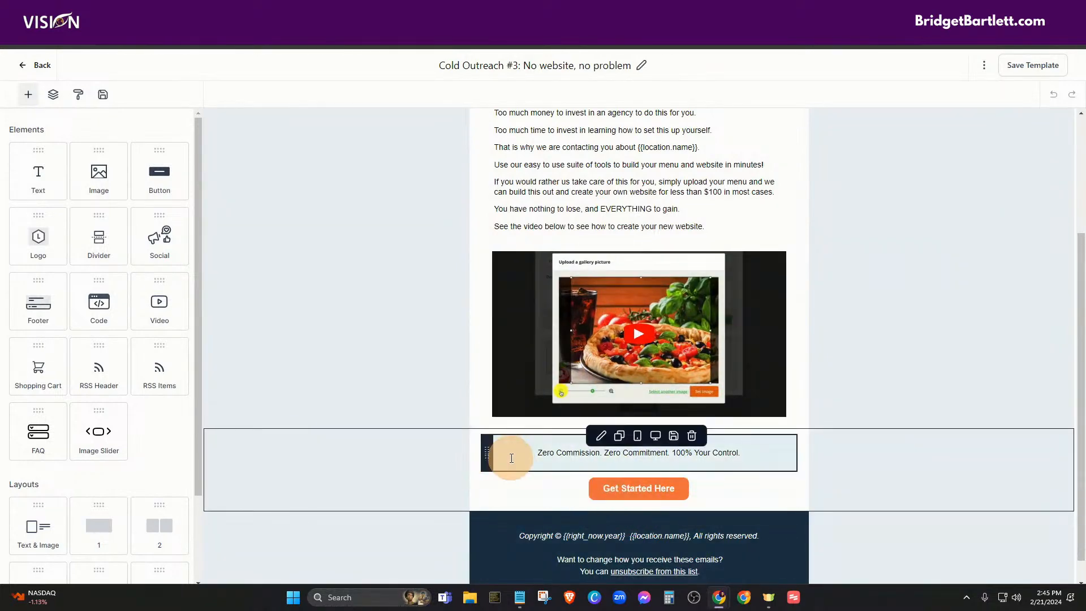
left_click(561, 491)
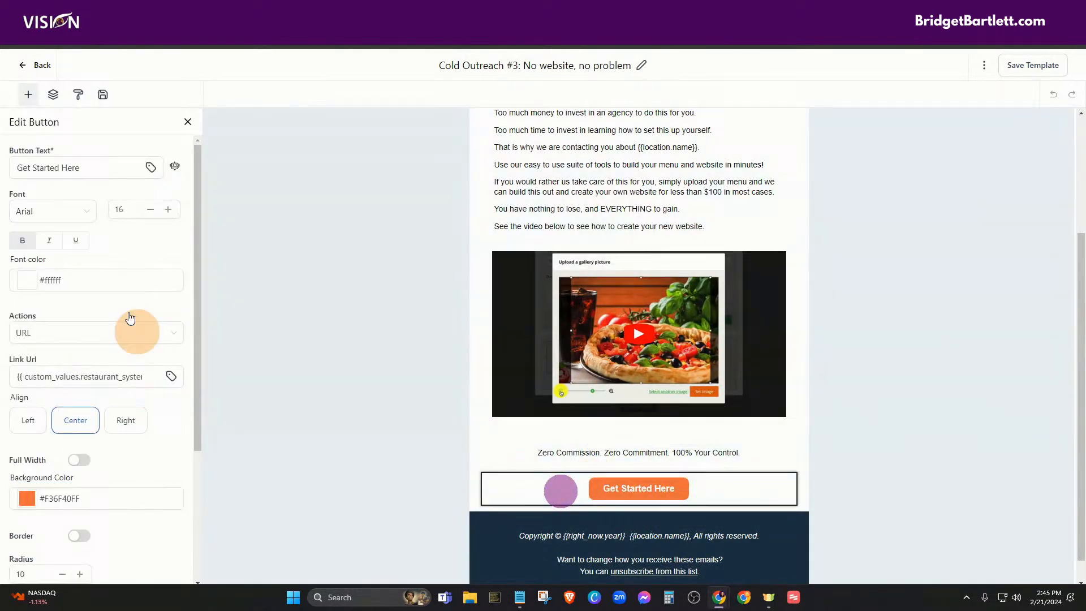
left_click(34, 65)
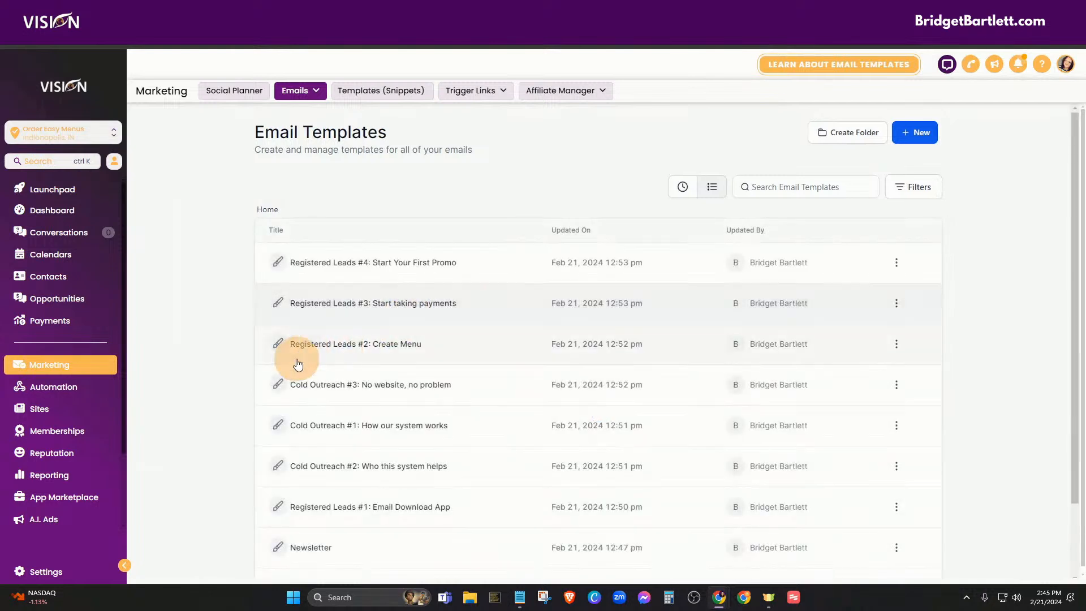
Step: Open the Registered Leads #1: Email Download App template and review its welcome text and video section
scroll(233, 474, "down", 2)
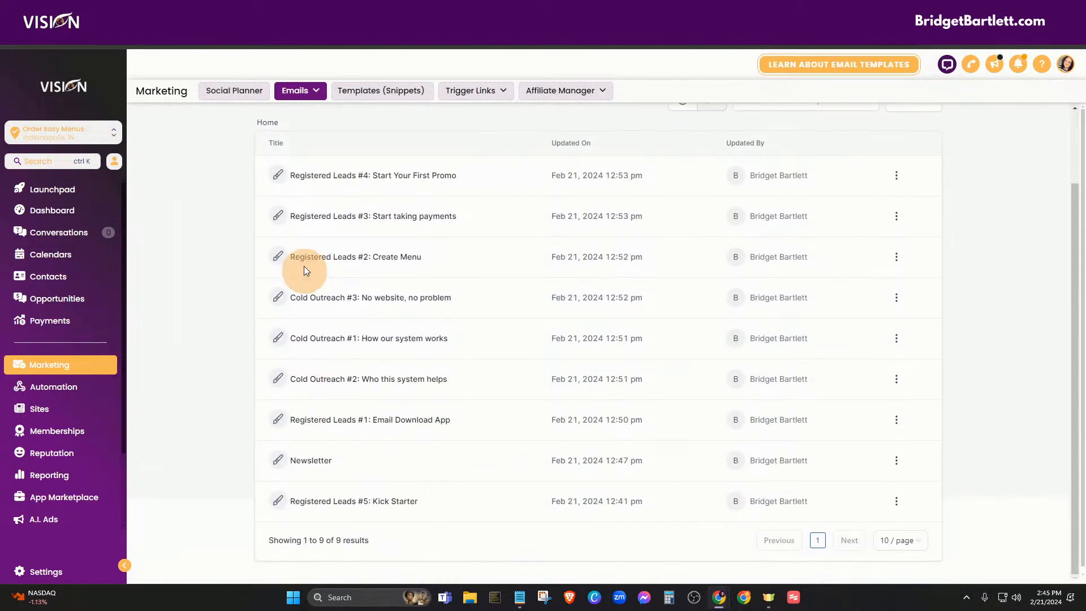
left_click(330, 420)
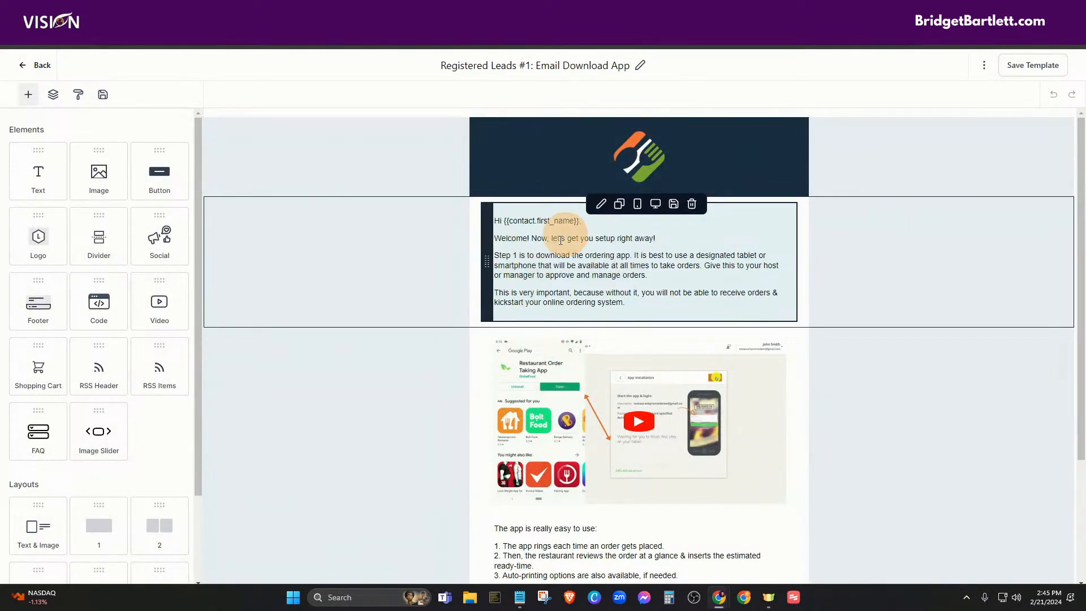
scroll(666, 120, "down", 1)
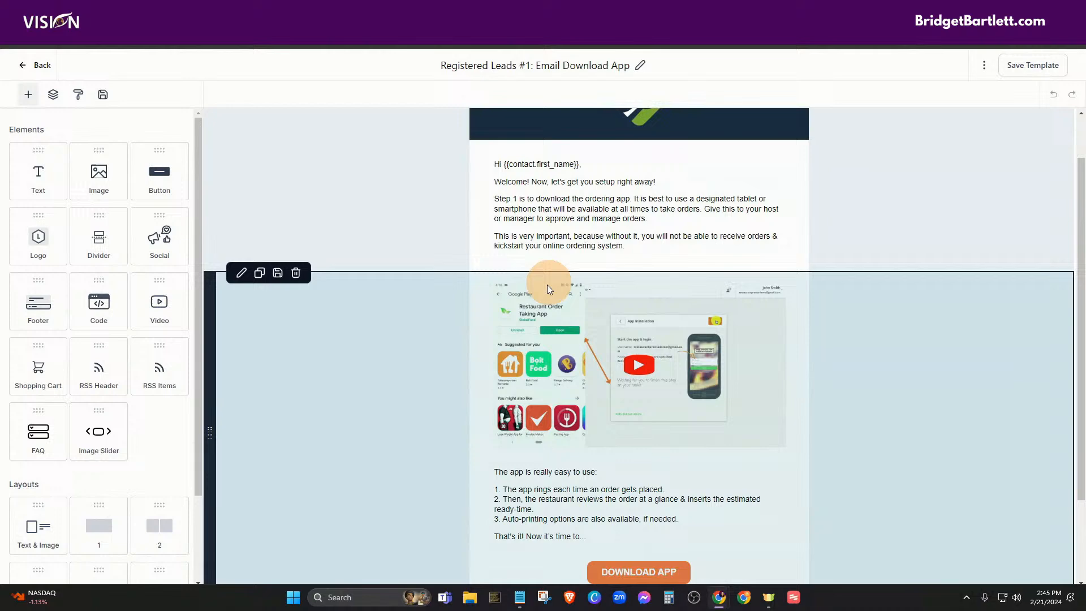
left_click(569, 314)
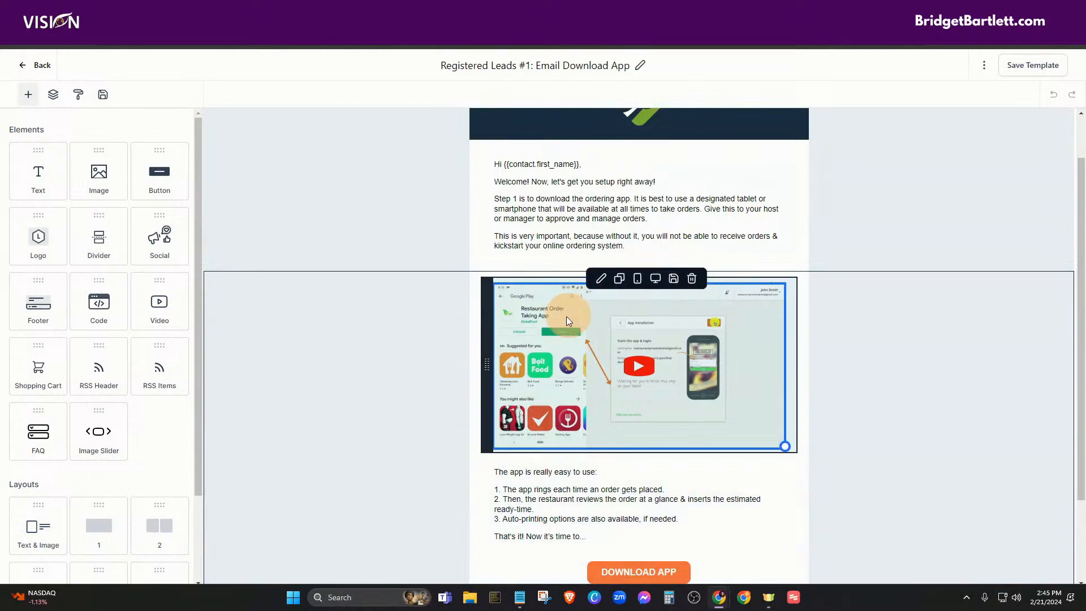
scroll(629, 333, "down", 1)
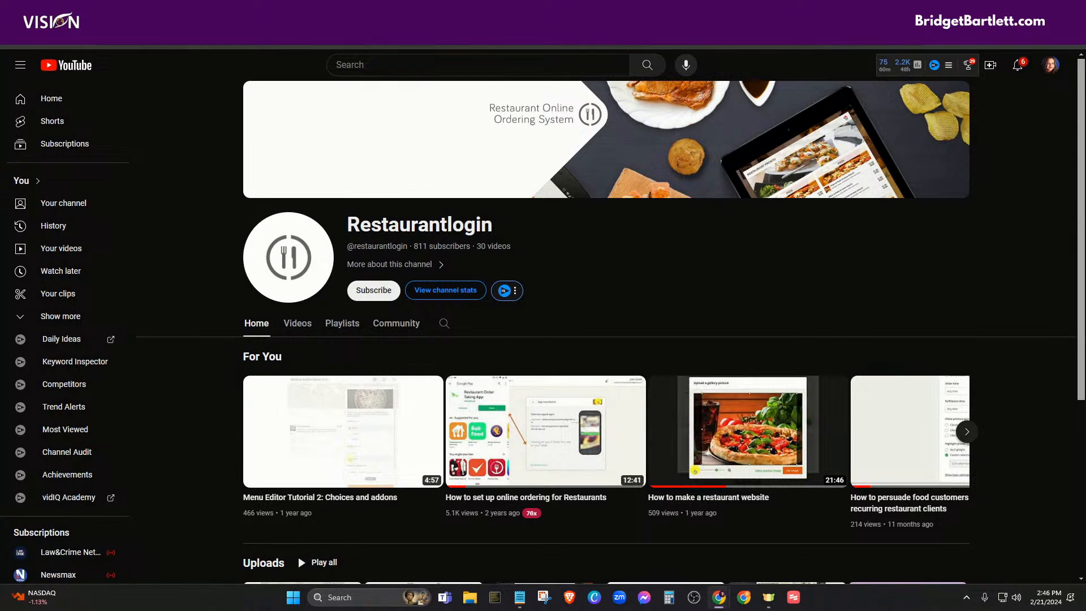
Step: Switch from the Restaurantlogin YouTube channel to the Custom Values page, and return to the Registered Leads #1 template
left_click(668, 31)
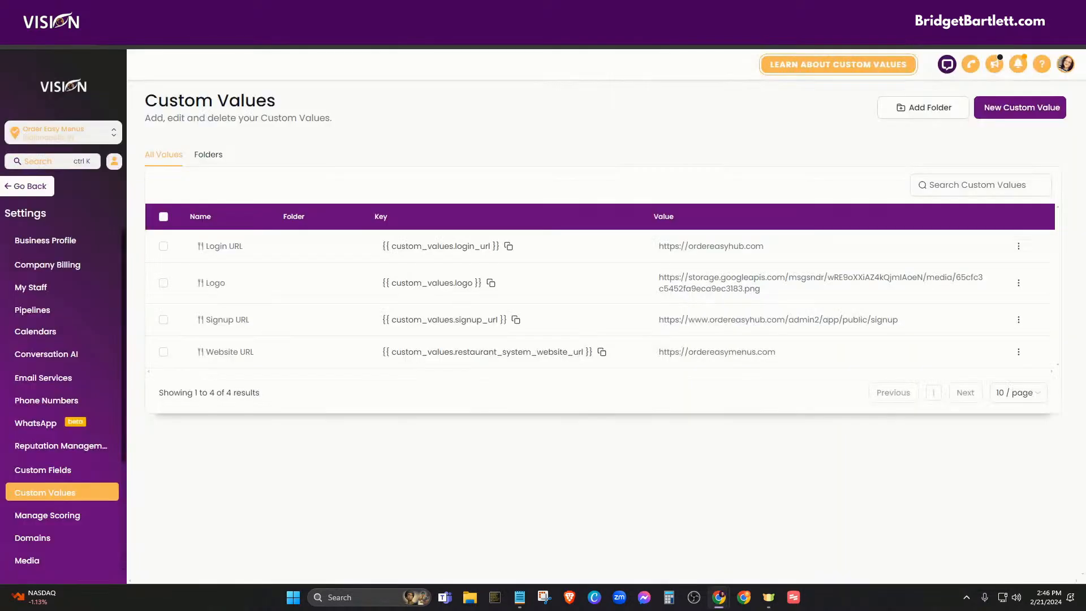
left_click(566, 12)
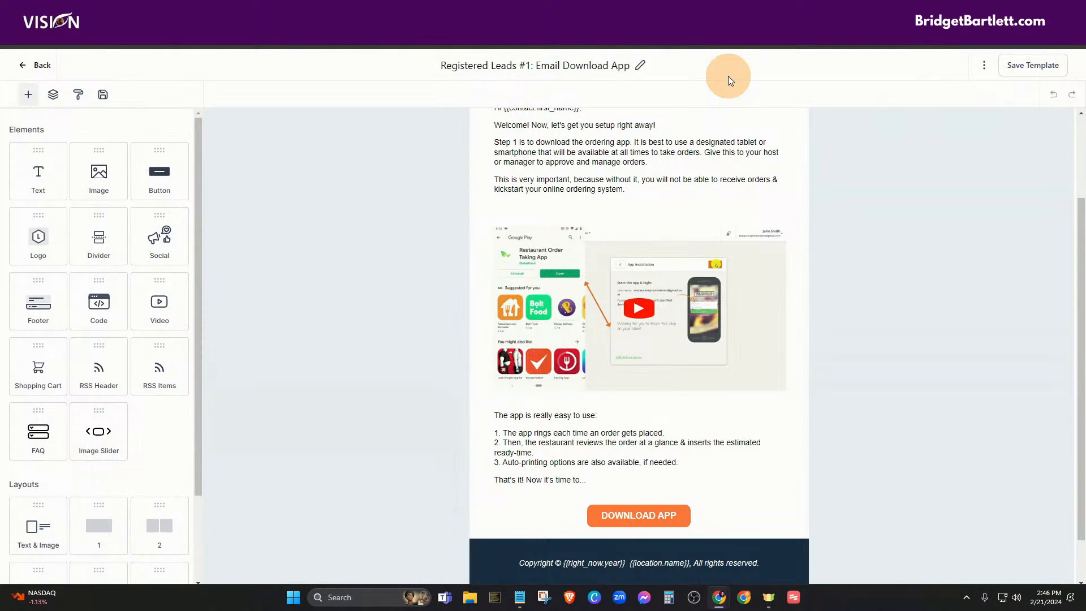
left_click(759, 228)
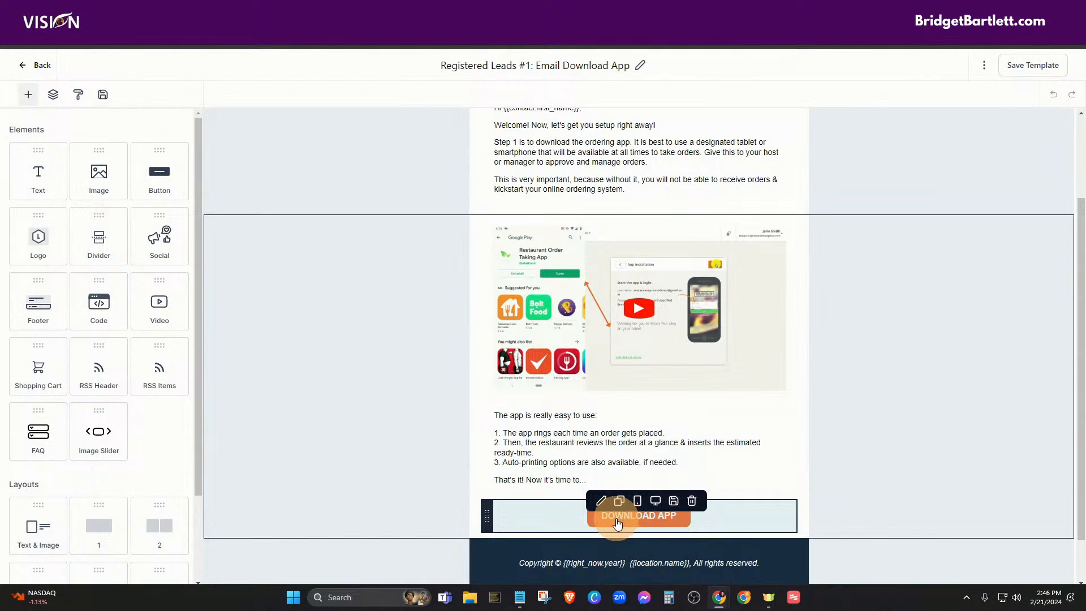
Step: Open the DOWNLOAD APP button's settings and place the cursor right after the login_url custom value in its link URL
left_click(616, 518)
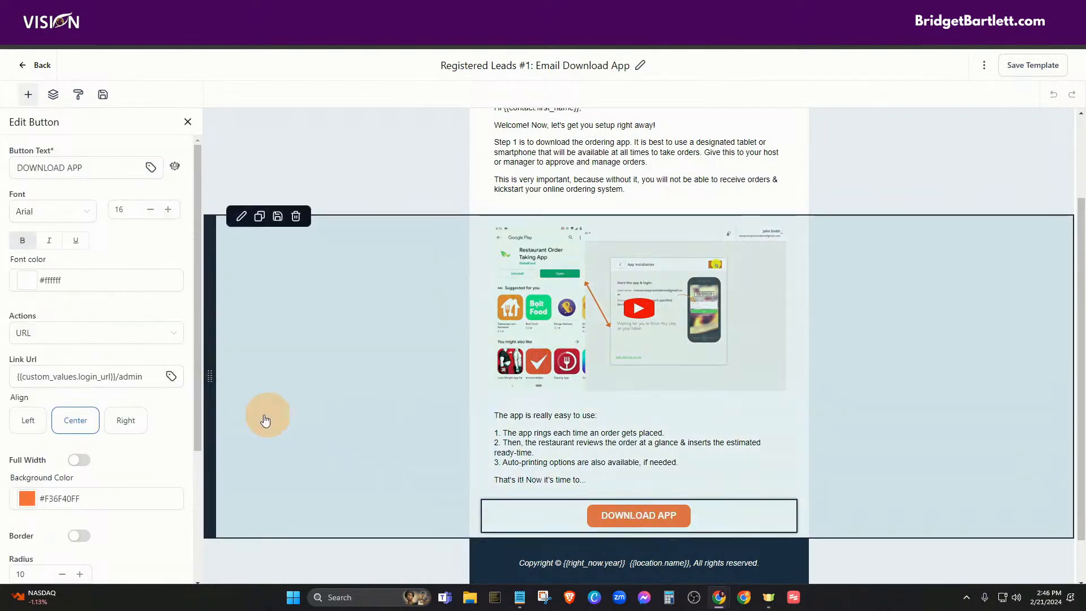
left_click(58, 382)
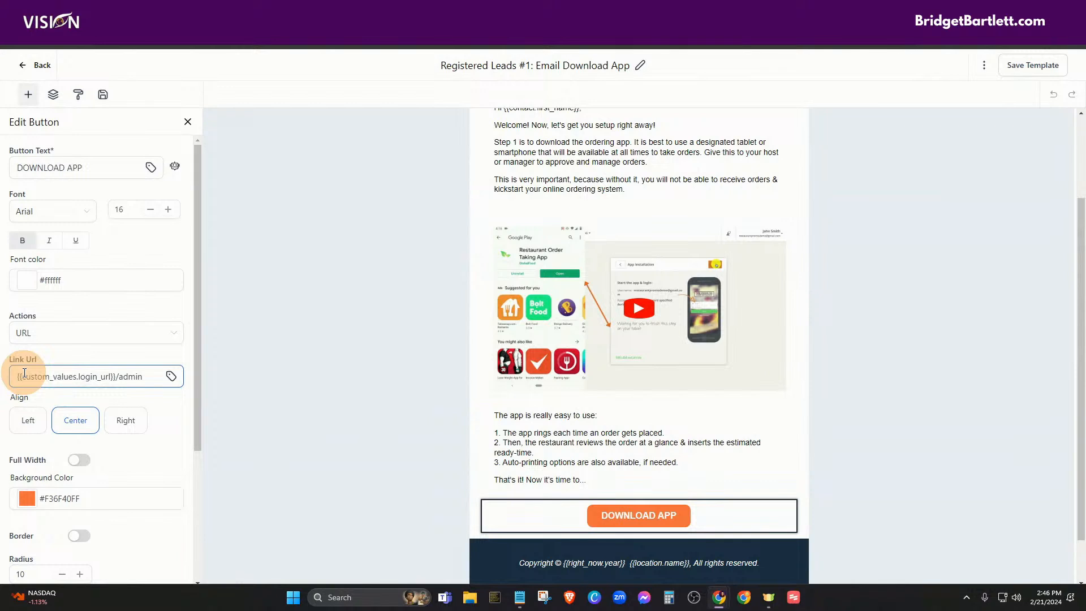
left_click(114, 381)
left_click(118, 378)
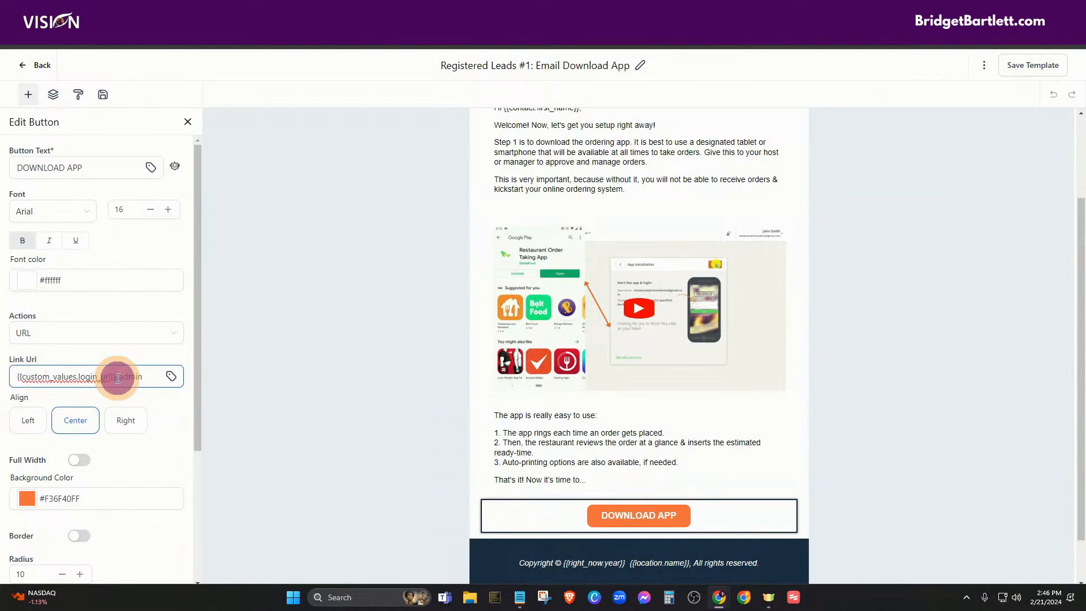
left_click(125, 378)
left_click(115, 378)
left_click(113, 378)
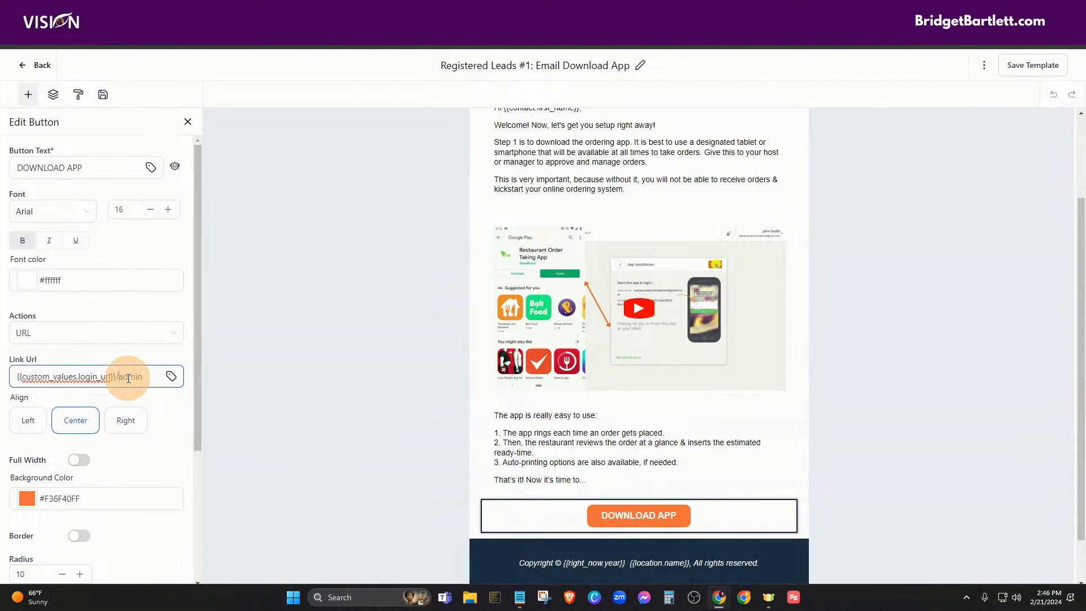
Step: Read the remainder of the DOWNLOAD APP button's link URL through to its end
key("Right")
key("Right")
key("Right")
key("Right")
key("Right")
key("Right")
key("Right")
key("Right")
key("Right")
key("Right")
key("Right")
key("Right")
key("Right")
key("Right")
key("Right")
key("Right")
key("Right")
key("Right")
key("Right")
key("Right")
key("Right")
key("Right")
key("Right")
key("Right")
key("Right")
key("Right")
key("Right")
key("Right")
key("Right")
key("Right")
key("Right")
key("Right")
key("Right")
key("Right")
key("Right")
key("Right")
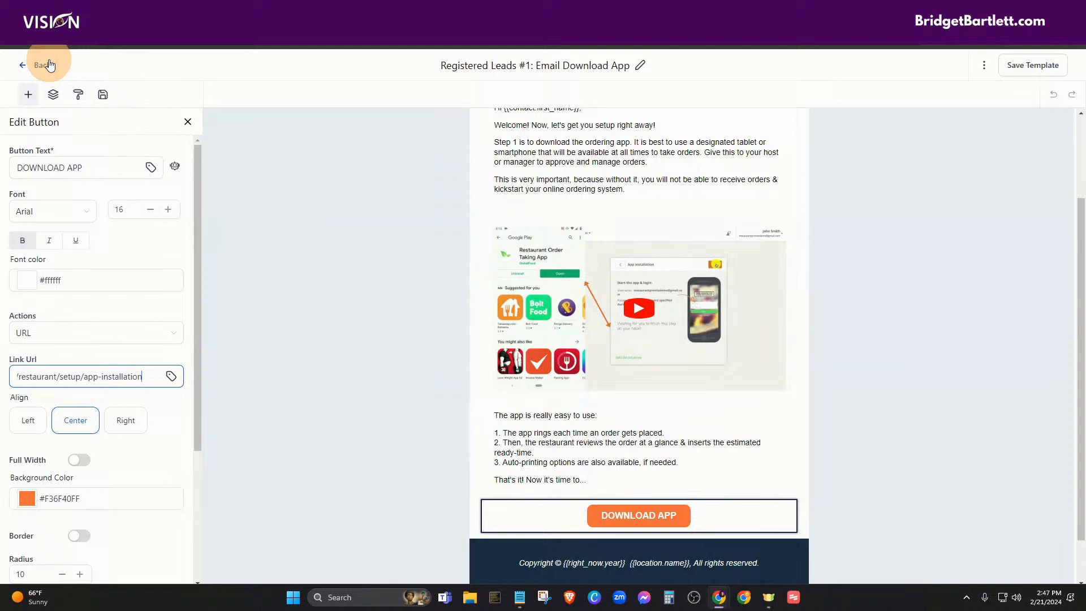
Step: Open the Registered Leads #2: Create Menu template, review its content, and inspect the Get Started [Login] button's link URL
left_click(50, 65)
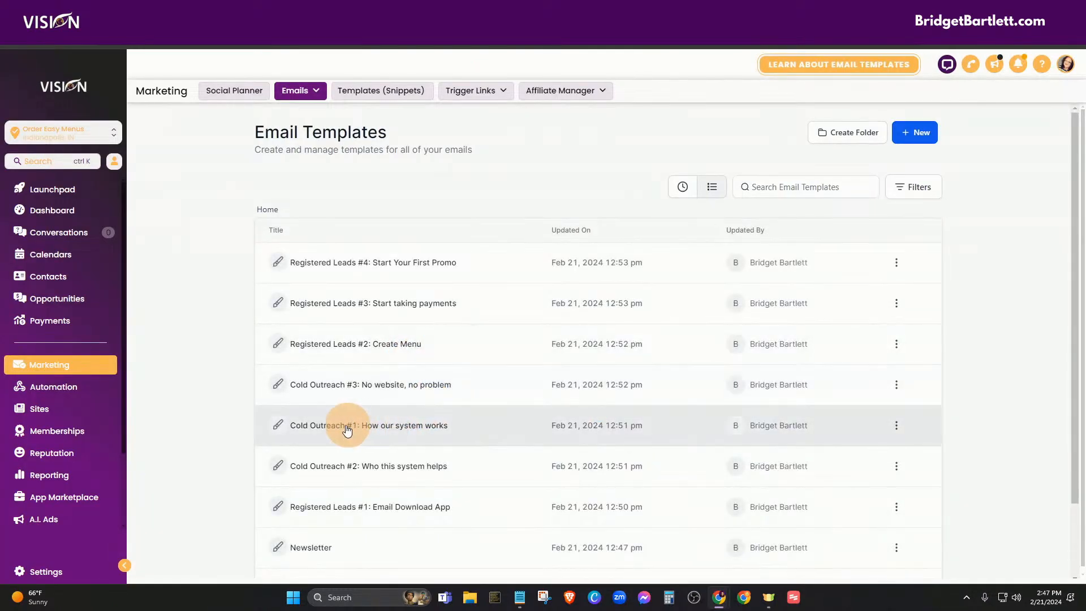
left_click(338, 346)
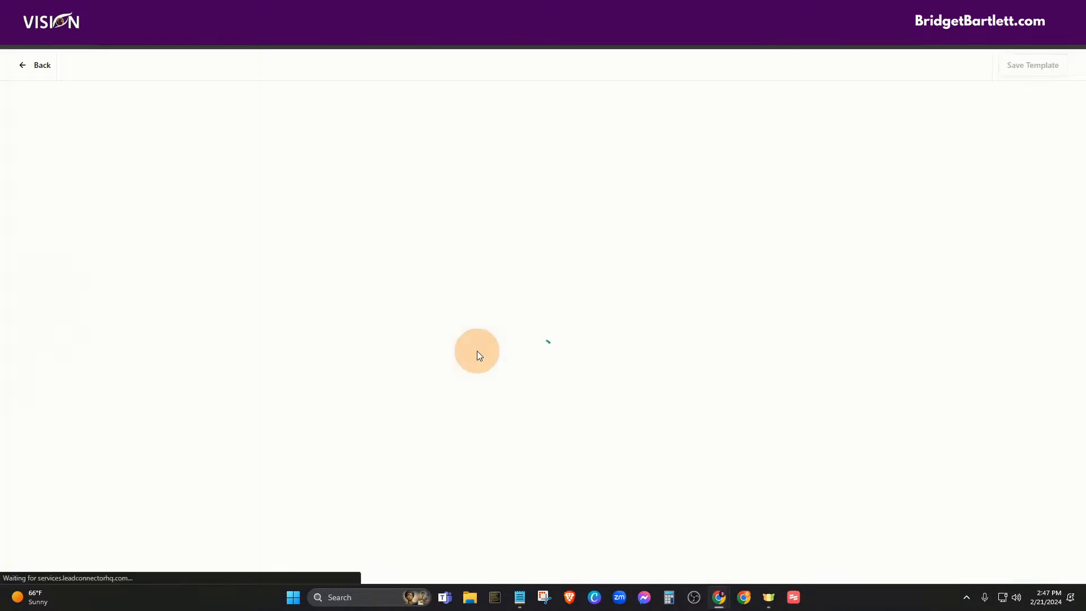
scroll(508, 425, "down", 3)
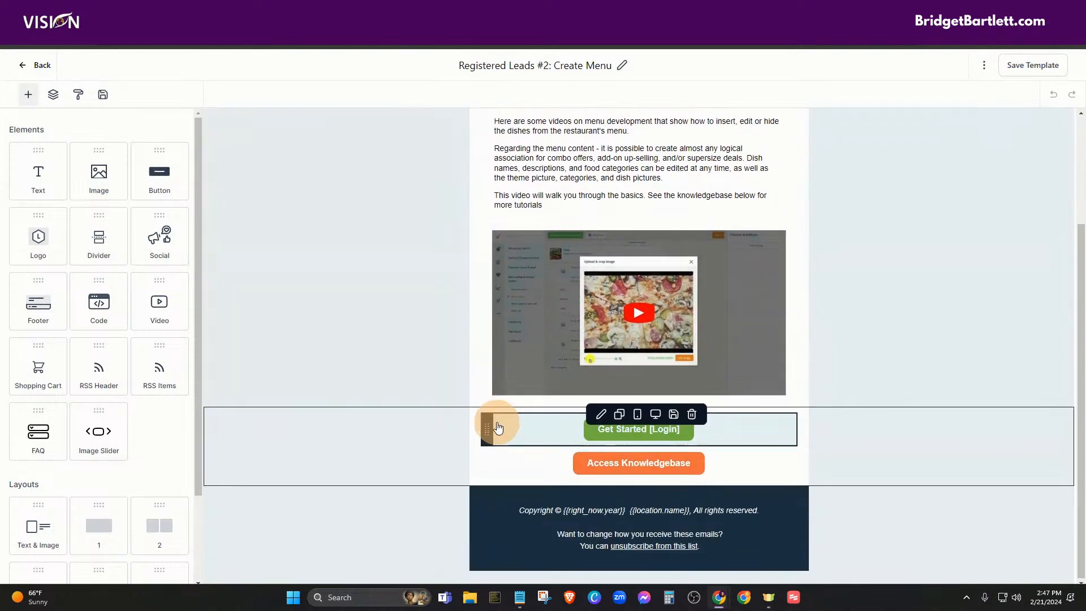
scroll(498, 430, "up", 2)
scroll(558, 302, "down", 2)
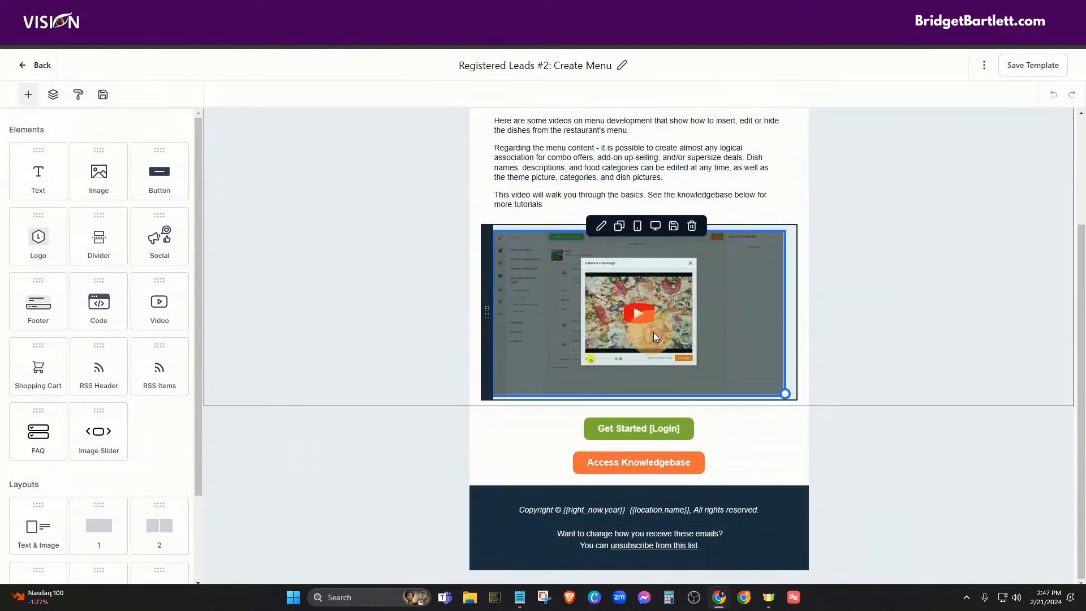
left_click(574, 429)
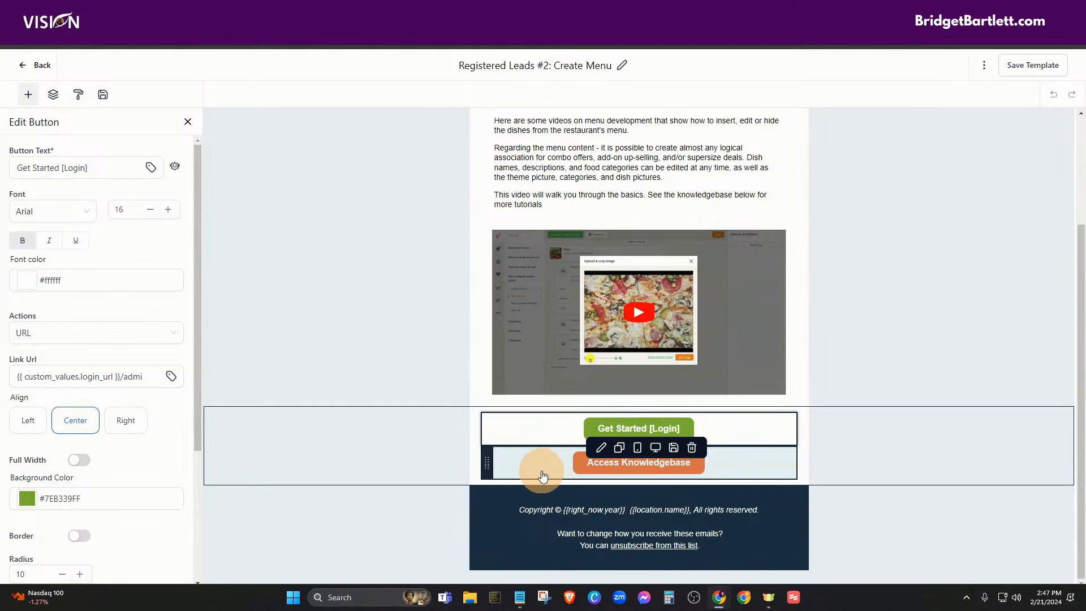
left_click(96, 375)
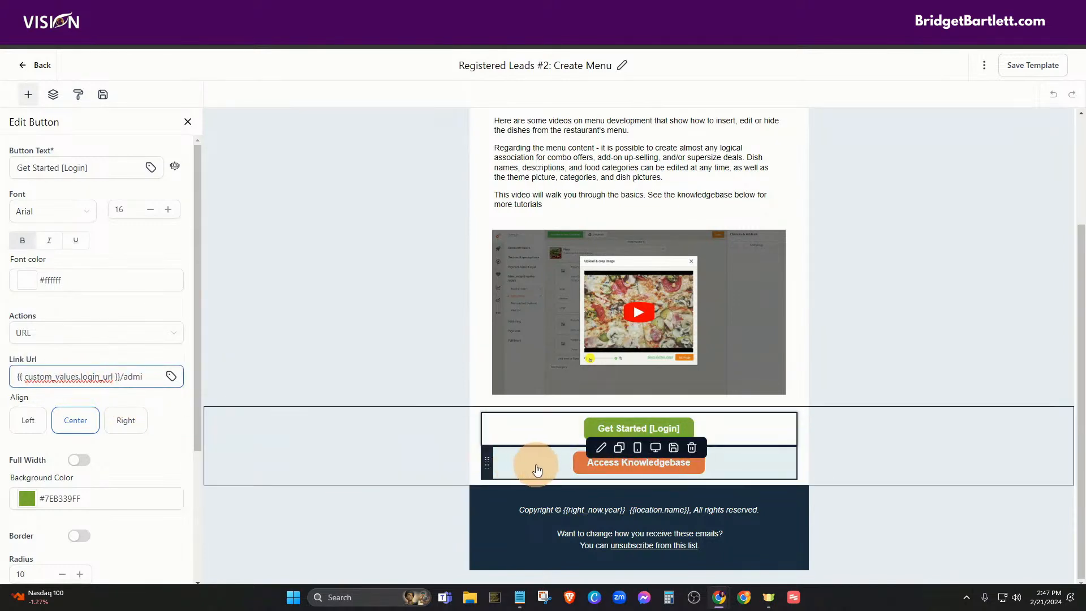
Step: Open the Access Knowledgebase button's settings and read its link URL through to the end
left_click(537, 463)
left_click(90, 377)
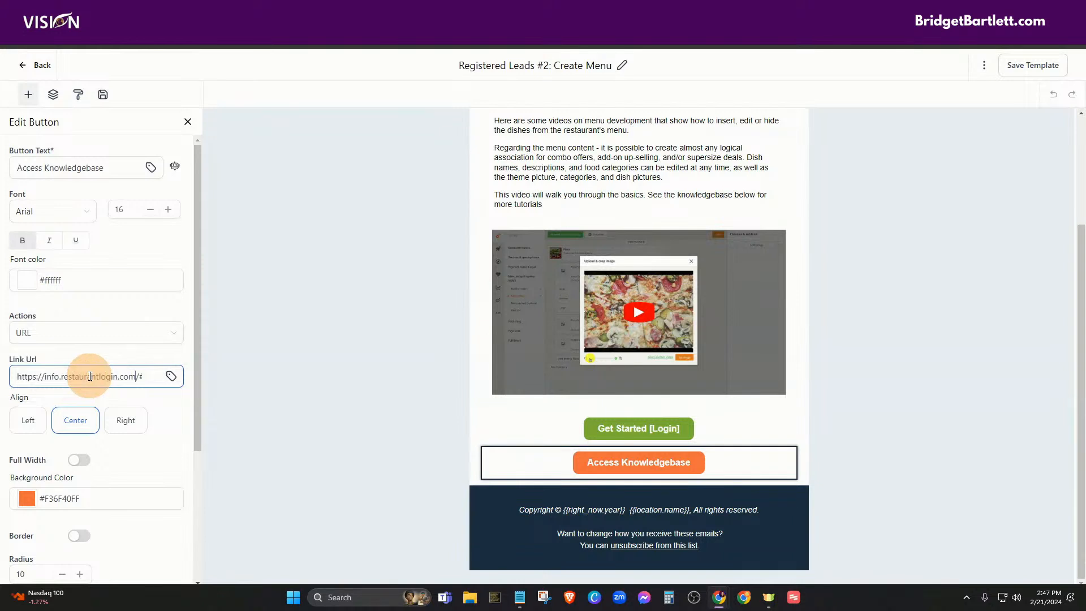
key("Right")
key("Right")
key("Right")
key("Right")
key("Right")
key("Right")
key("Right")
key("Right")
key("Right")
key("Right")
key("Right")
key("Right")
key("Right")
key("Right")
key("Right")
key("Right")
key("Right")
key("Right")
key("Right")
key("Right")
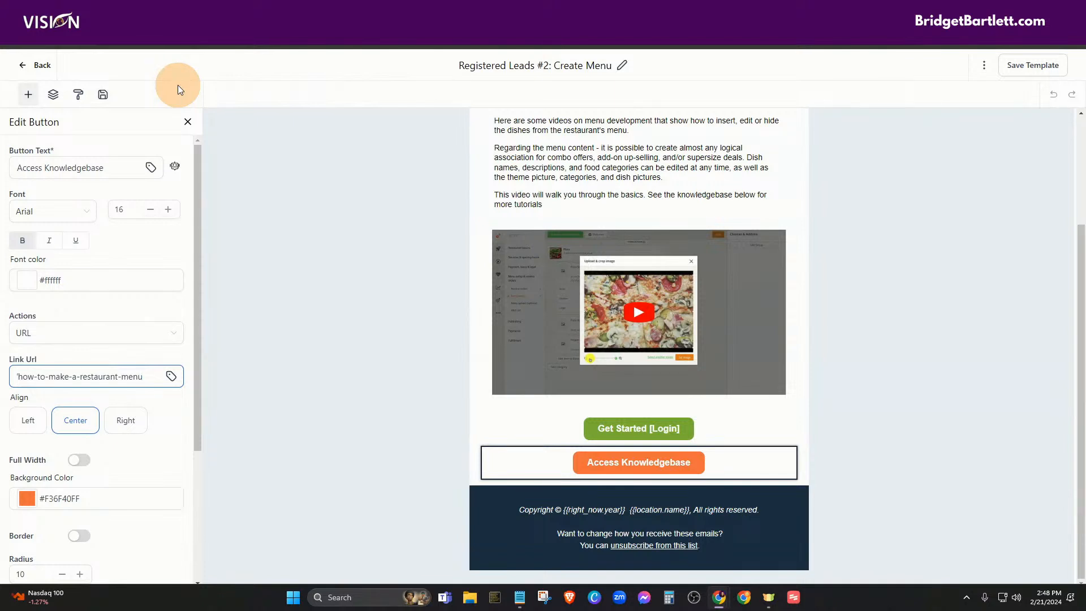
Step: Return to the email templates list, open the Newsletter template, and review its placeholder text and video section
left_click(46, 71)
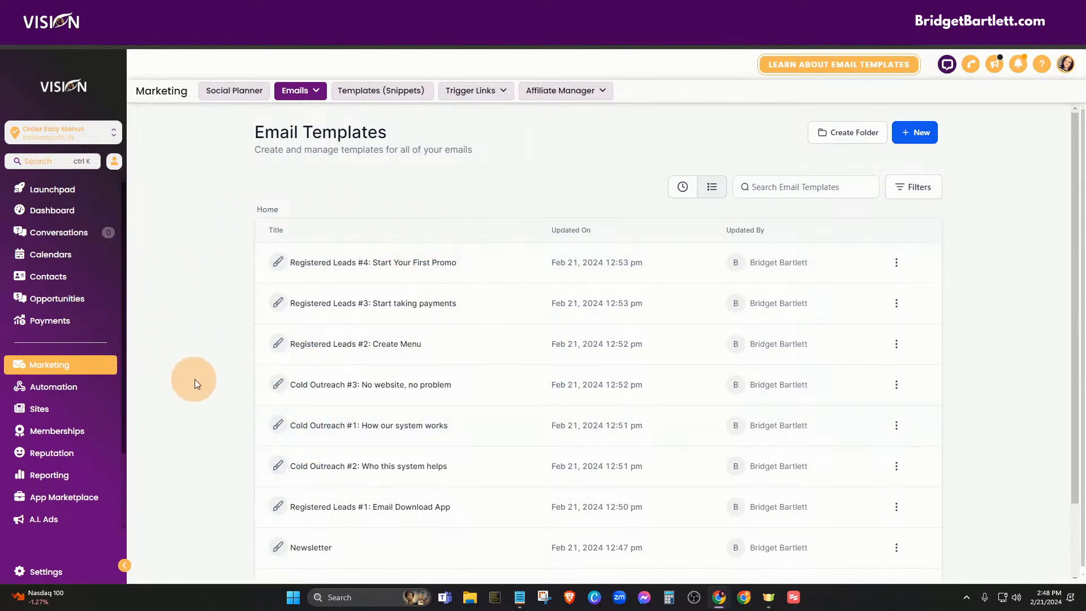
scroll(226, 374, "down", 2)
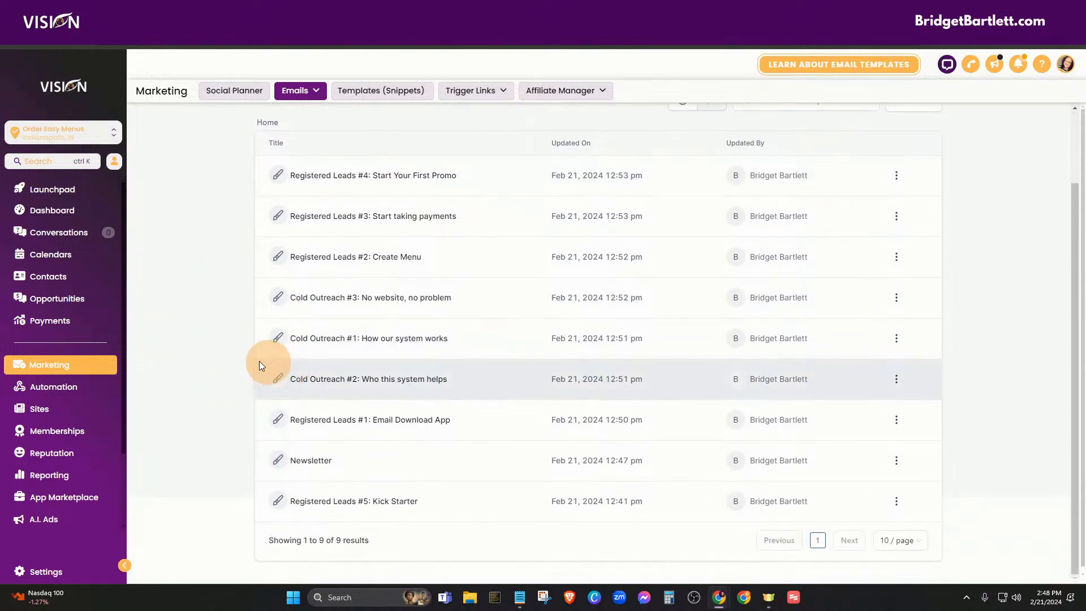
left_click(318, 461)
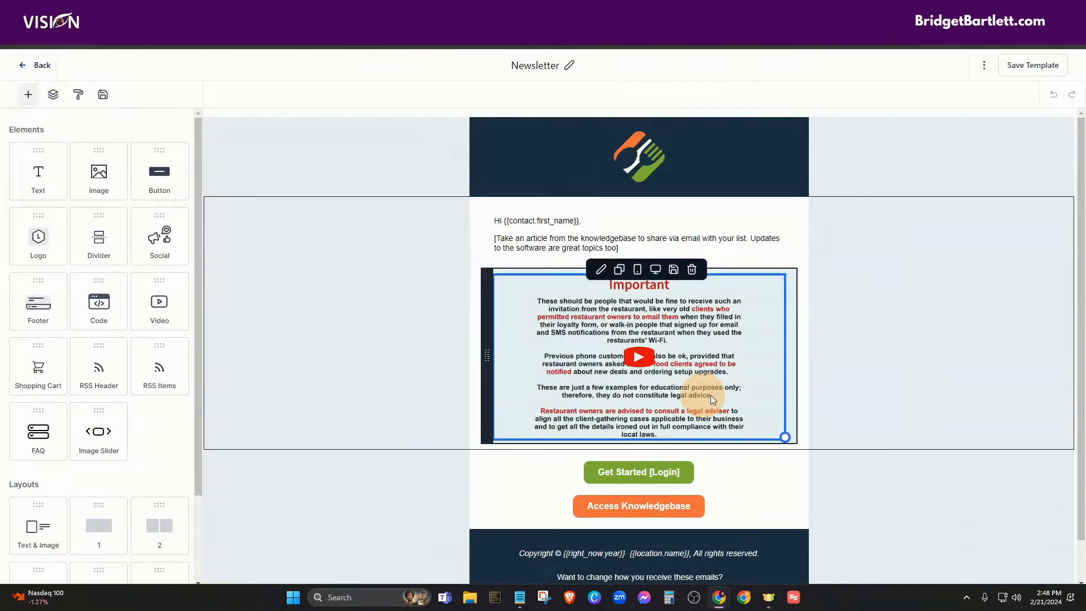
left_click(535, 239)
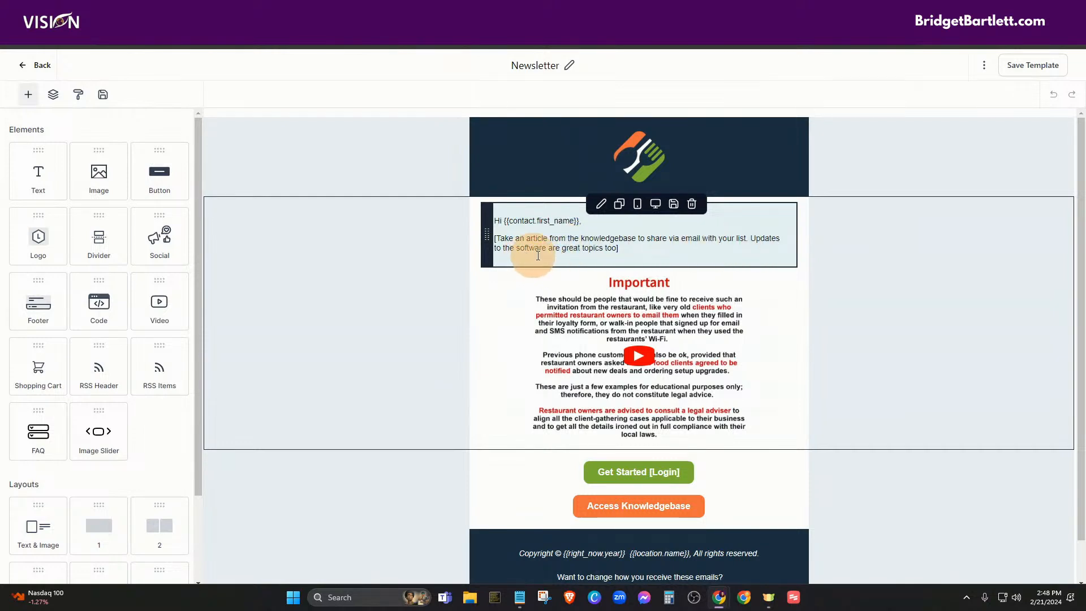
left_click(673, 346)
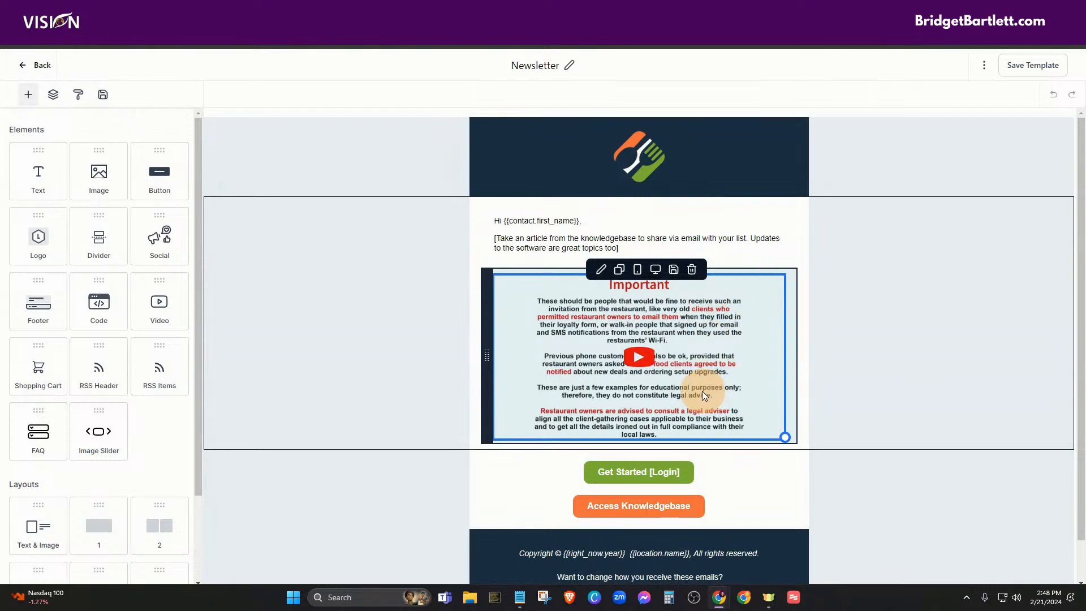
left_click(613, 504)
left_click(553, 503)
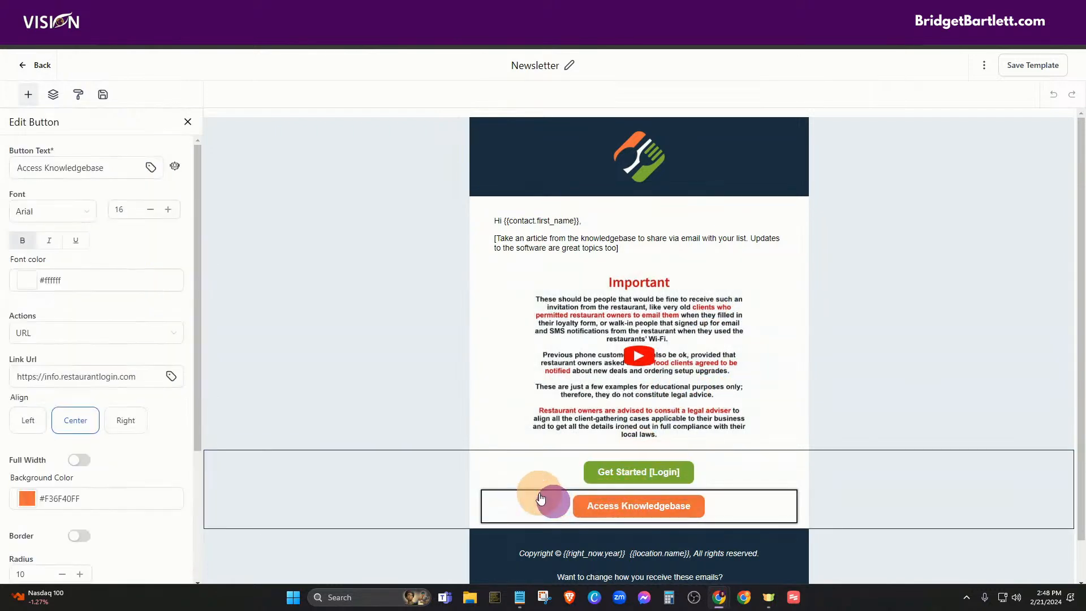
left_click(71, 376)
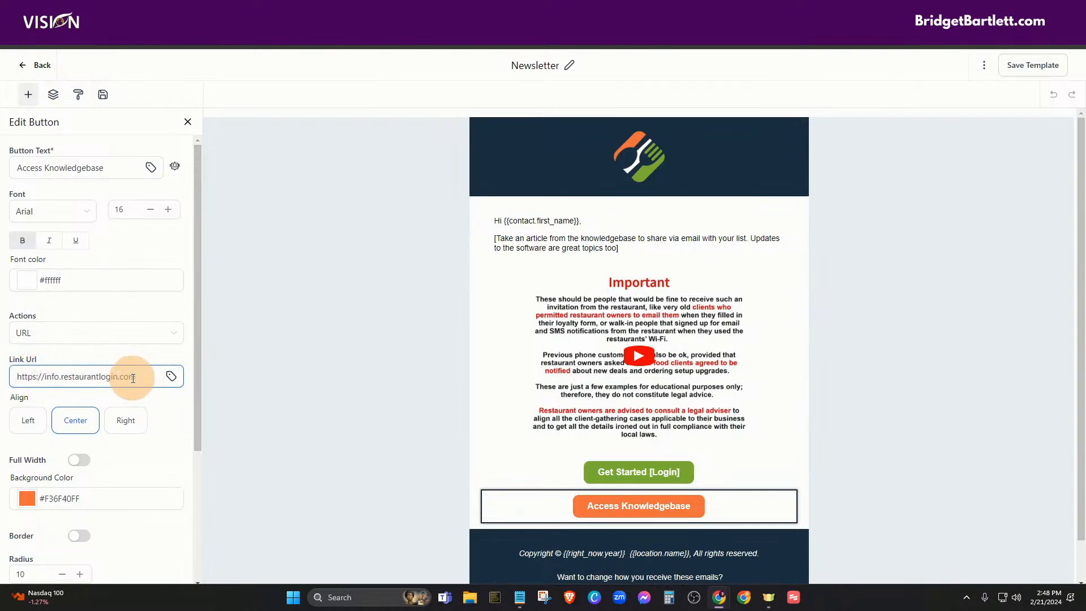
left_click_drag(134, 376, 16, 376)
right_click(46, 377)
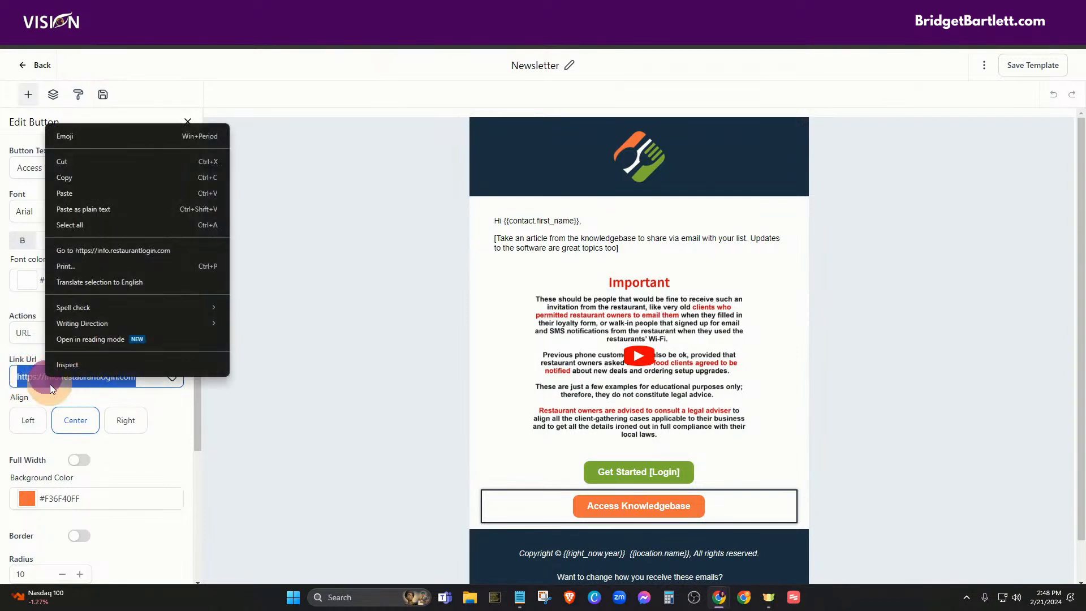
left_click(92, 249)
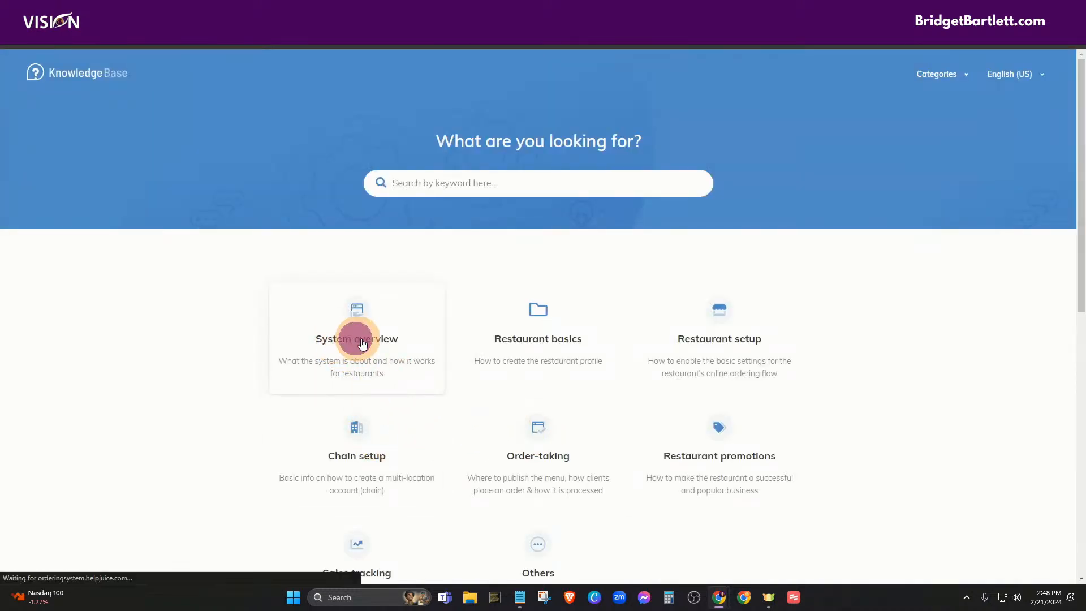
Step: Open the Restaurant Key Success Factors article in the knowledge base's System overview category and skim its beginning
left_click(356, 359)
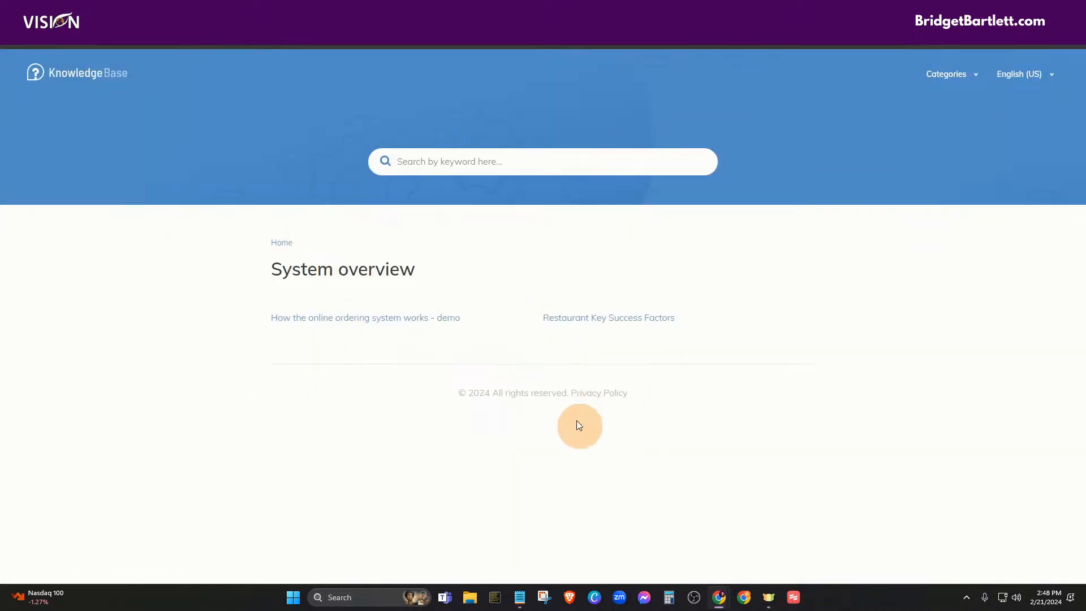
left_click(584, 317)
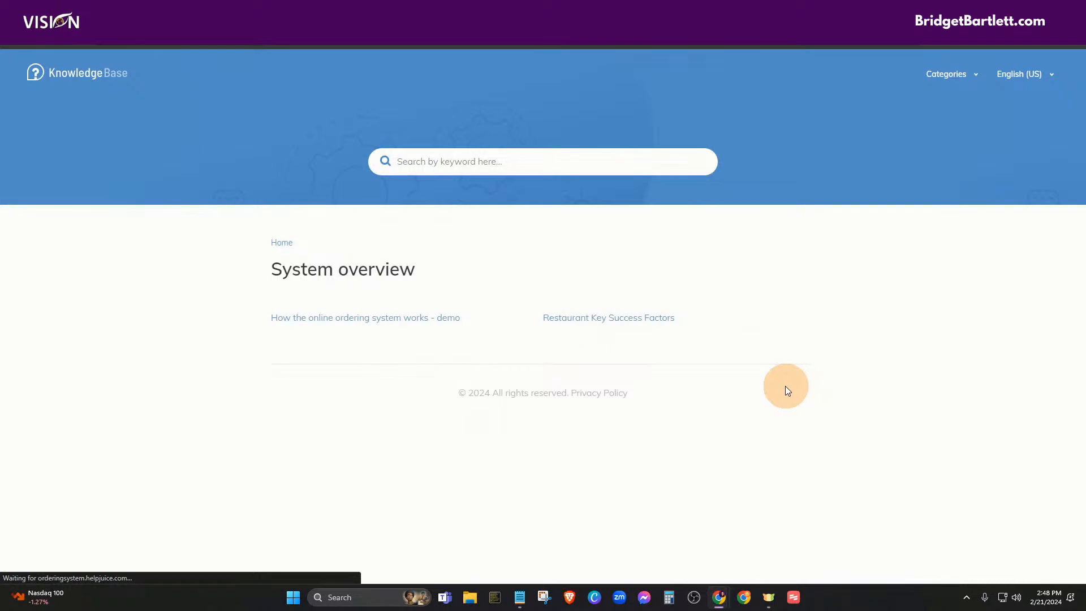
left_click(615, 324)
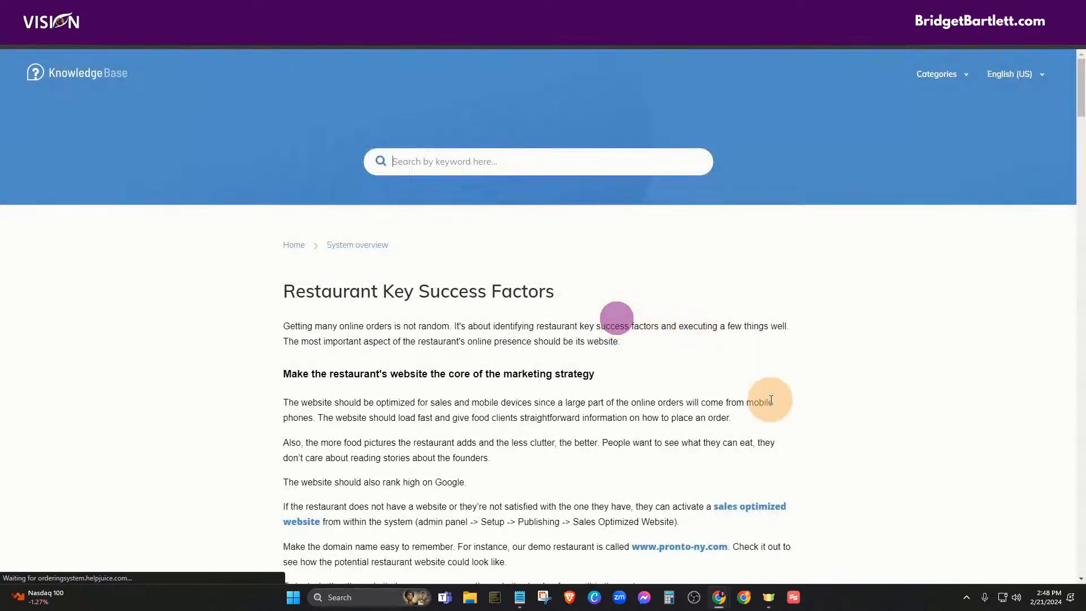
scroll(674, 440, "down", 5)
scroll(663, 471, "up", 3)
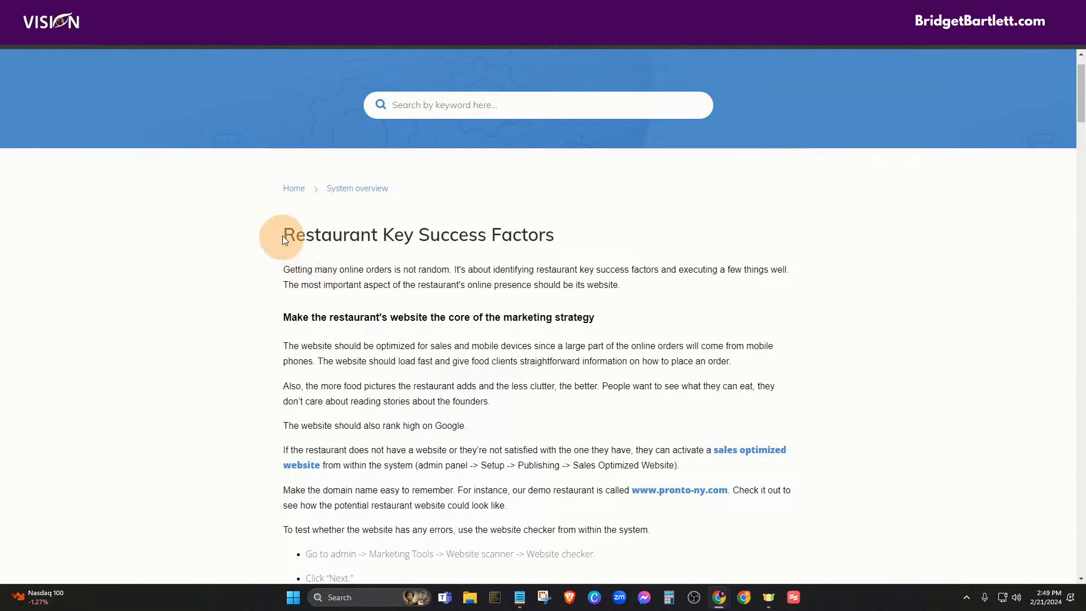
Step: Select the entire Restaurant Key Success Factors article from its title through the closing summary, and return to its beginning
mouse_move(283, 235)
left_mouse_down()
mouse_move(295, 265)
mouse_move(467, 457)
mouse_move(573, 429)
mouse_move(657, 458)
mouse_move(635, 471)
mouse_move(643, 515)
mouse_move(660, 531)
mouse_move(752, 513)
mouse_move(841, 362)
mouse_move(768, 432)
left_mouse_up()
scroll(572, 433, "down", 1)
scroll(574, 429, "down", 10)
scroll(636, 467, "down", 12)
scroll(640, 497, "down", 12)
scroll(642, 509, "down", 10)
scroll(644, 515, "down", 12)
scroll(649, 525, "down", 6)
scroll(751, 514, "up", 5)
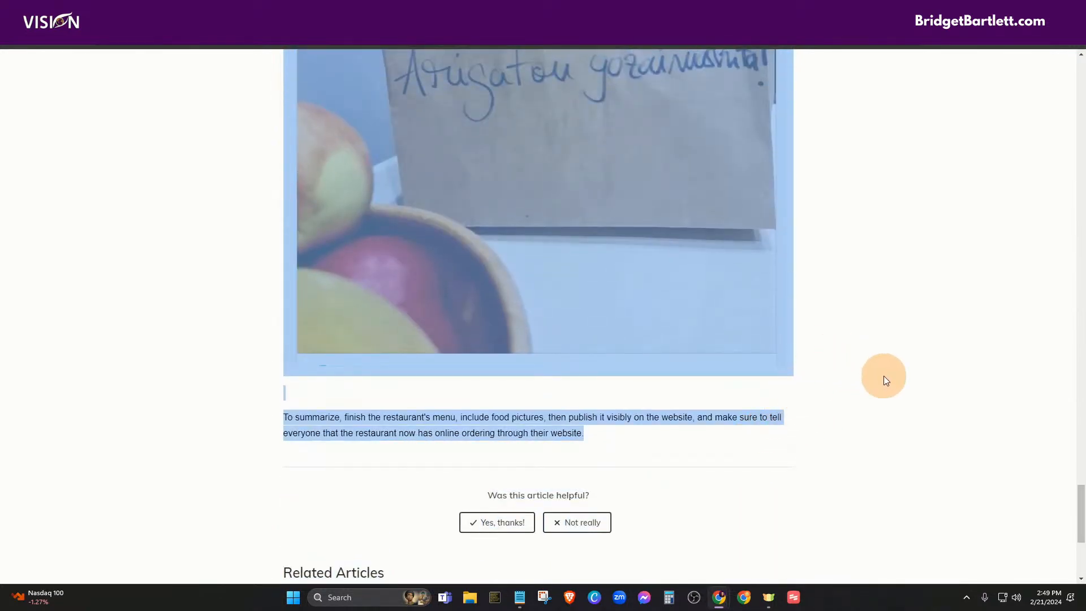
left_click_drag(1081, 522, 998, 74)
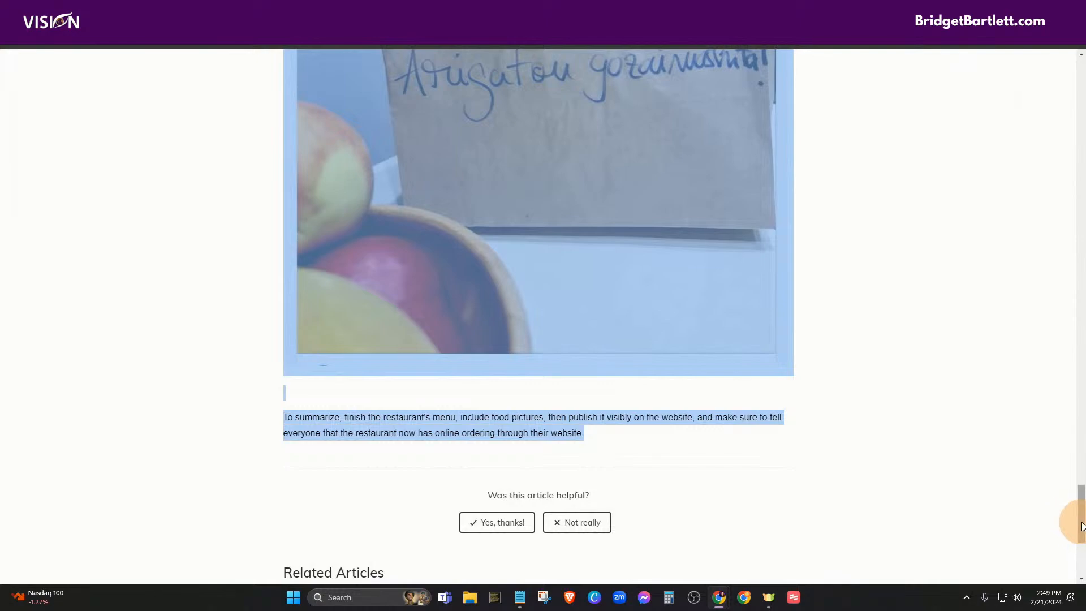
left_click_drag(1068, 519, 1019, 90)
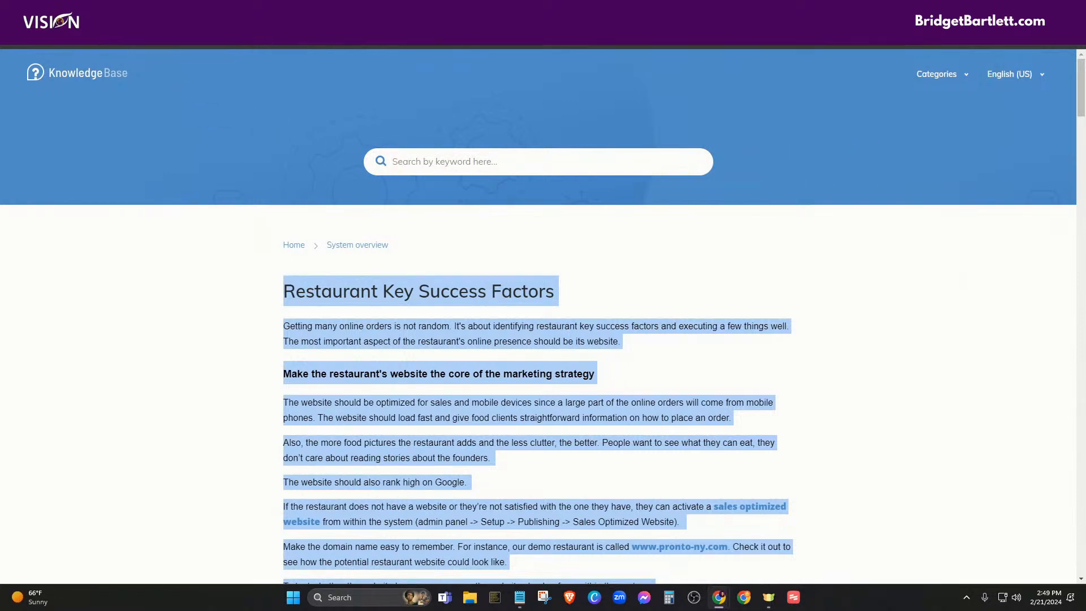
Step: Switch to the Setup Business Checklist spreadsheet, mark Create Email Template as done, and select the Create Chat Workflow task
left_click(113, 9)
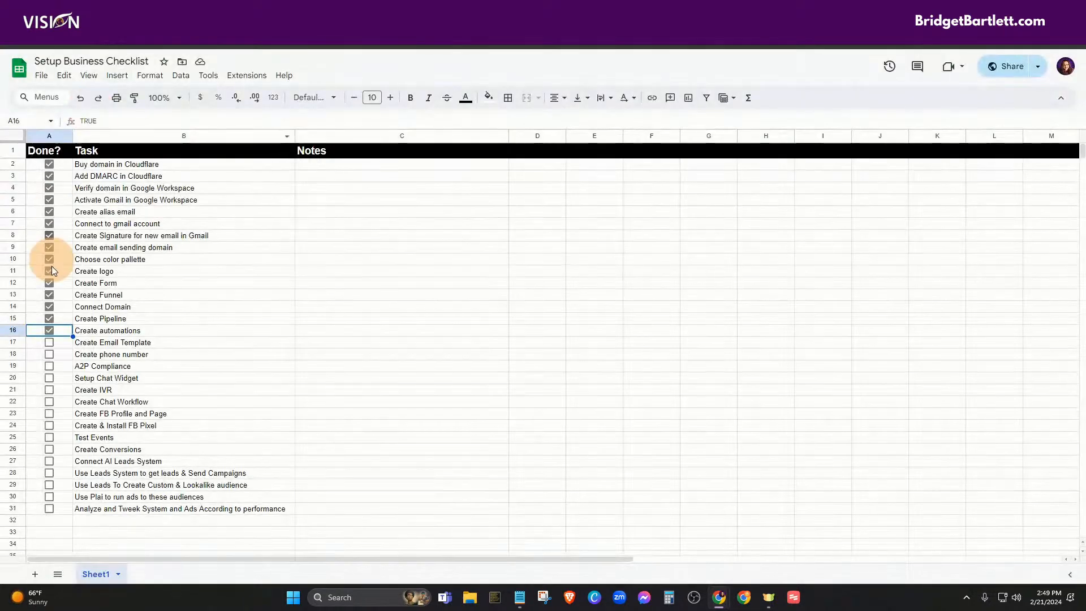
left_click(49, 343)
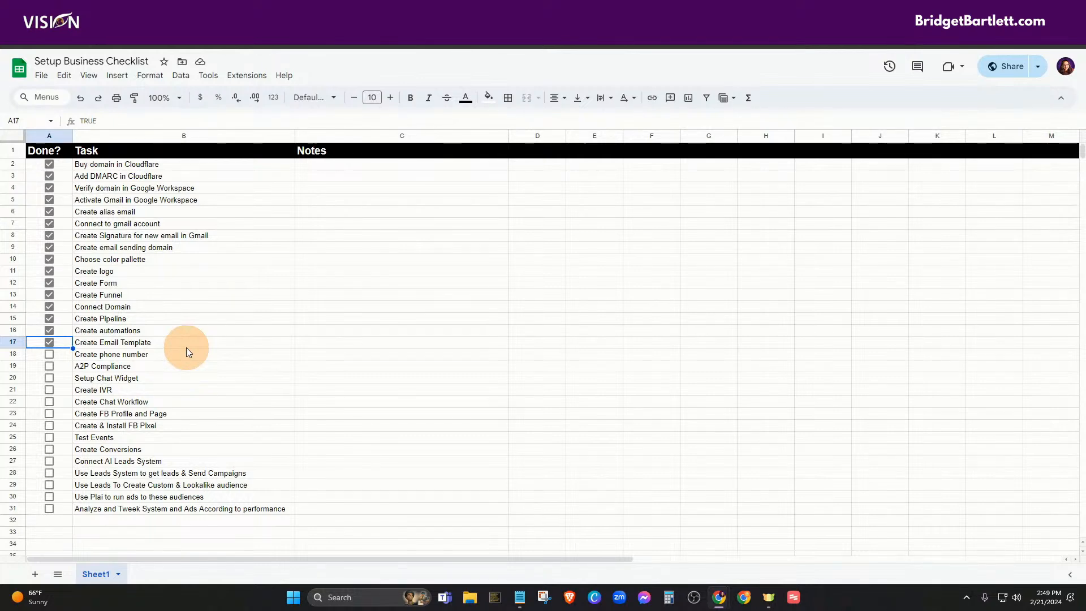
left_click(131, 404)
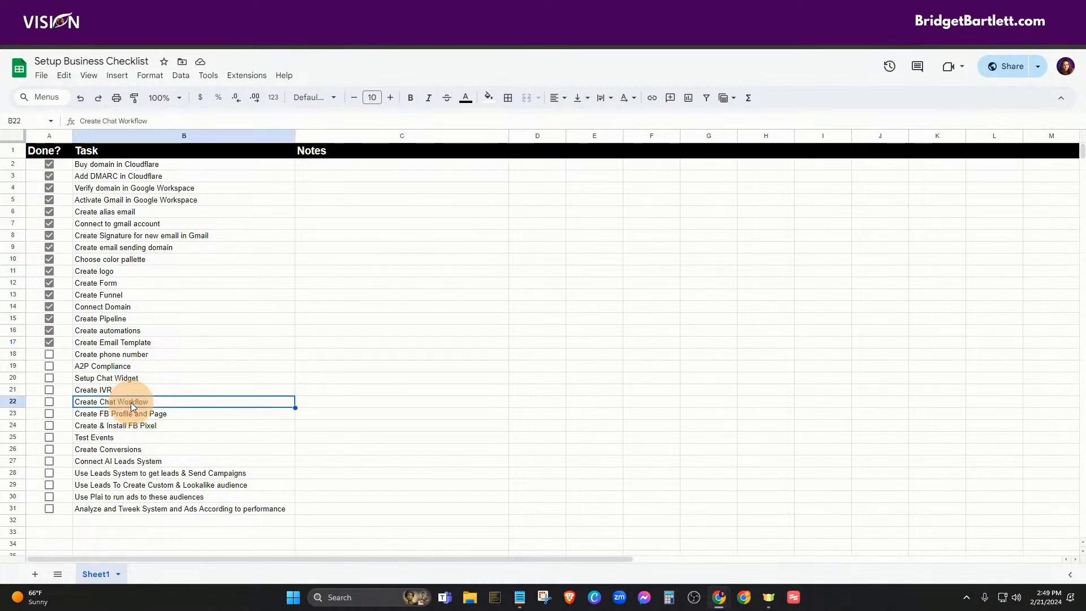